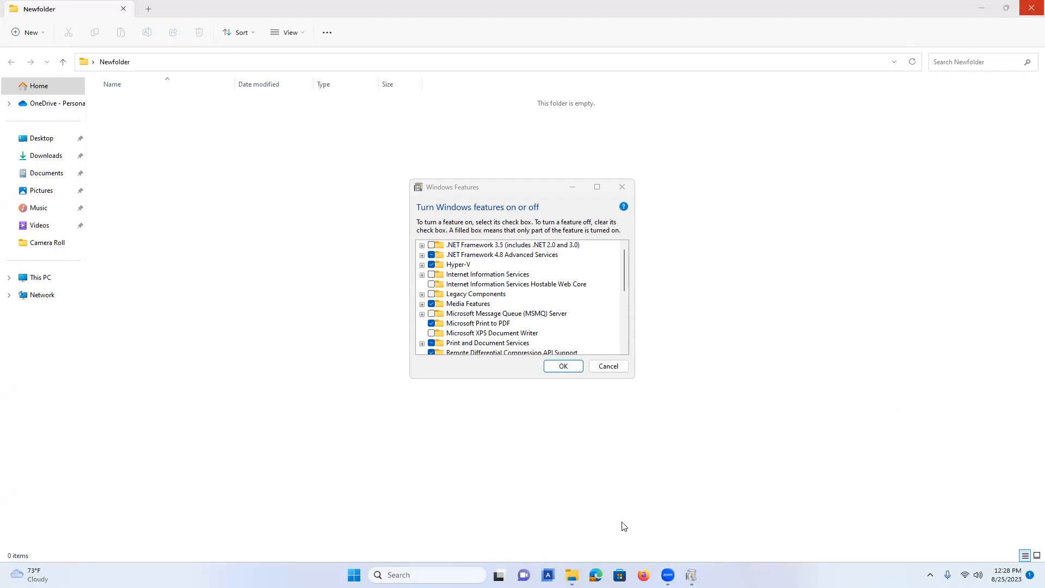
Close Windows Features without changes and launch Hyper-V Manager with virtmgmt.msc from Run.
{"action": "left_click", "coordinate": [608, 366]}
{"action": "key", "text": "super+s"}
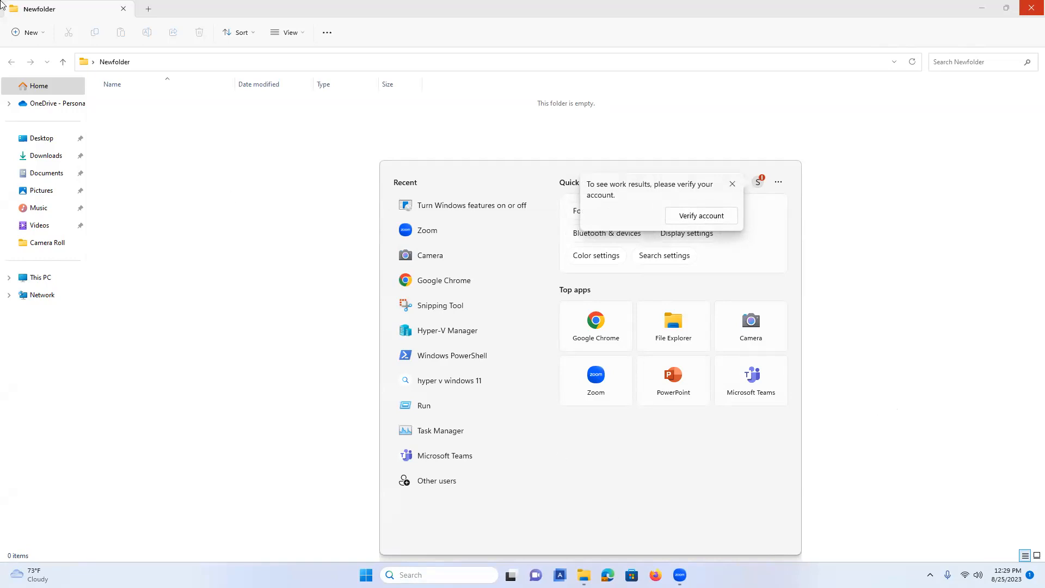
{"action": "type", "text": "run"}
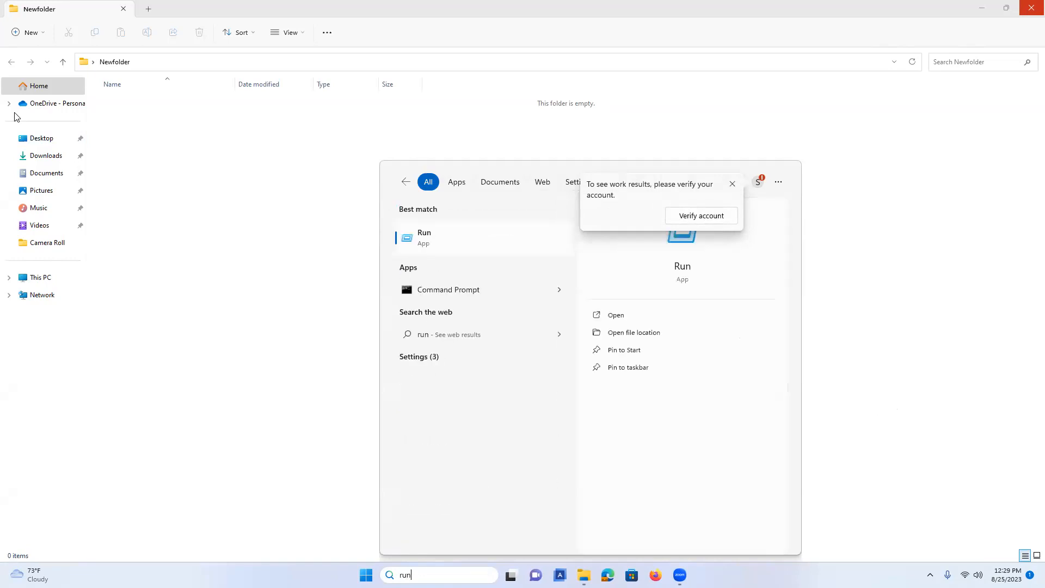
{"action": "left_click", "coordinate": [482, 252]}
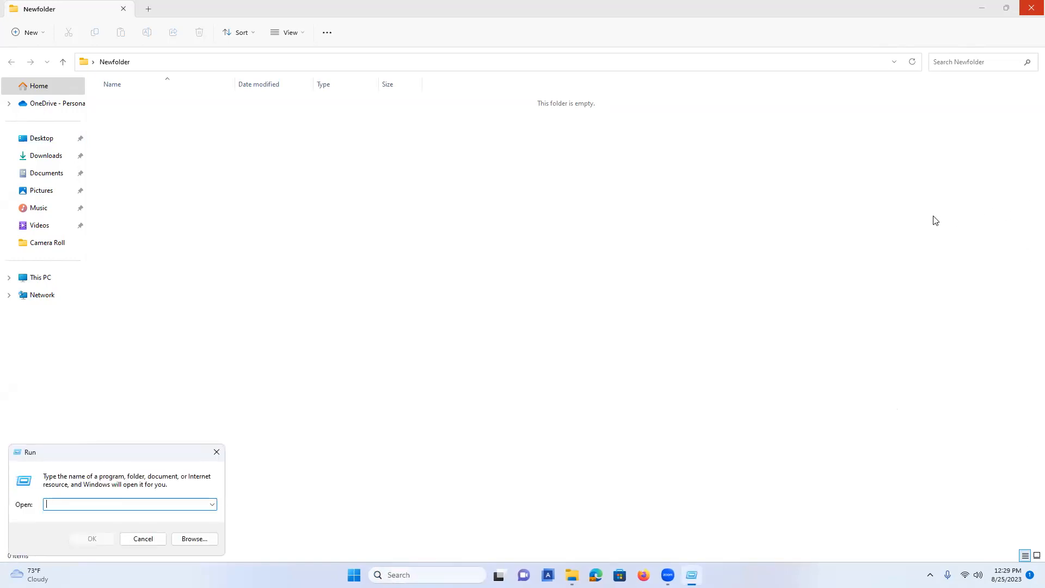
{"action": "type", "text": "virtmgmt.msc"}
{"action": "key", "text": "Return"}
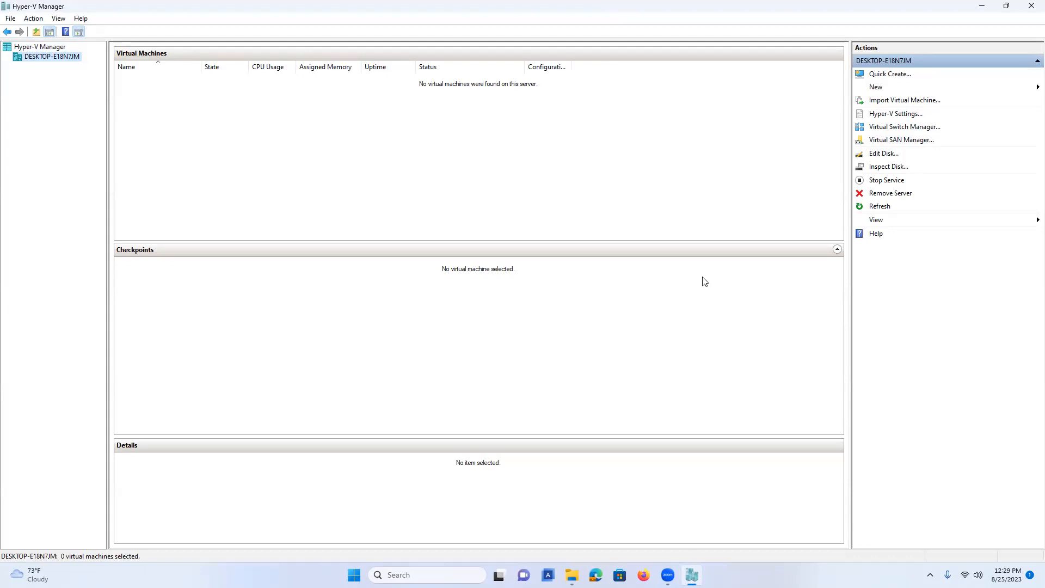
Create an external virtual switch named 'External Virtual Switch' on the ASUS USB-AC56 adapter.
{"action": "left_click", "coordinate": [910, 132]}
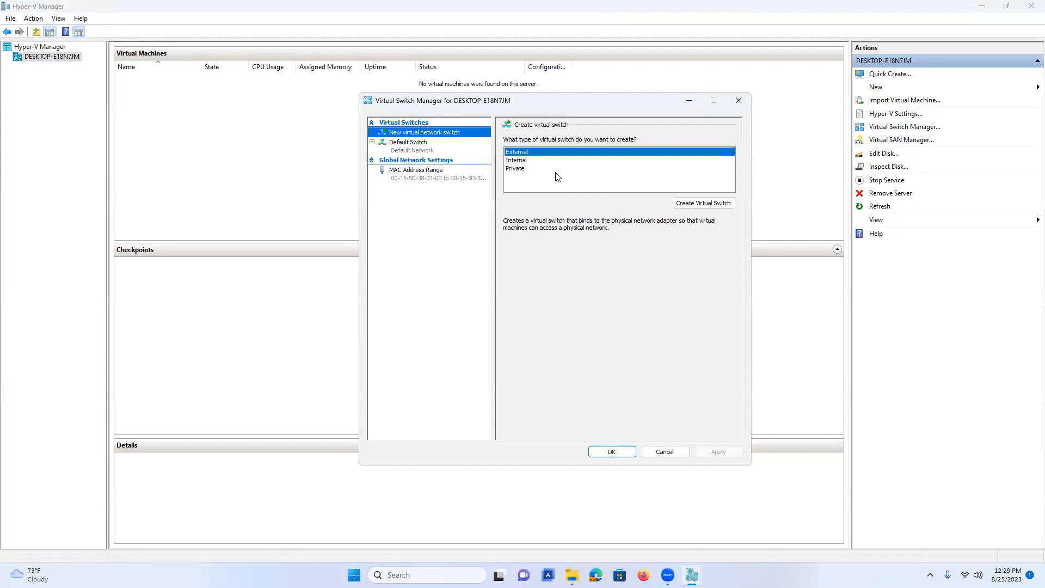
{"action": "left_click", "coordinate": [701, 207]}
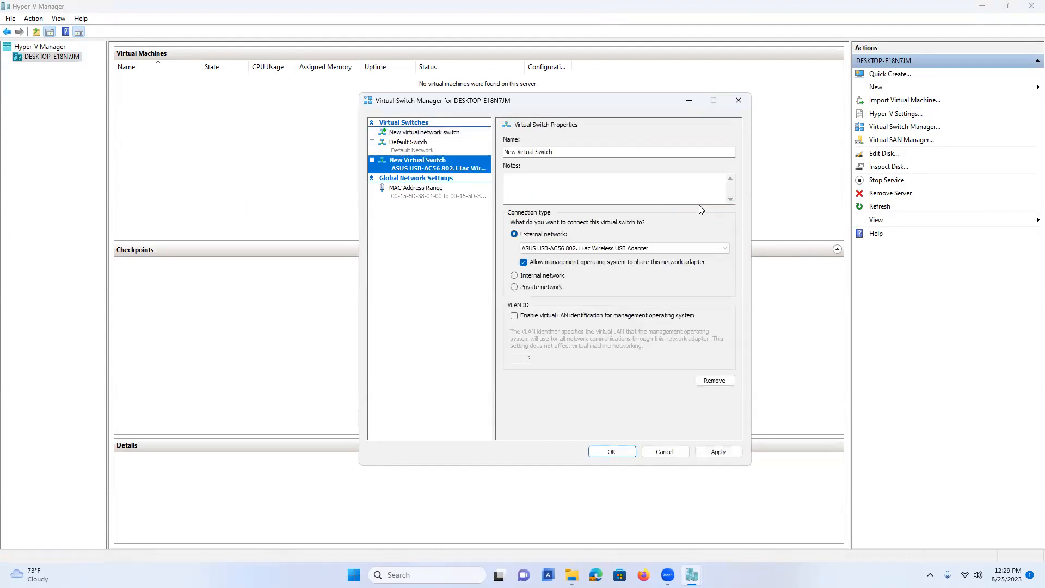
{"action": "double_click", "coordinate": [510, 152]}
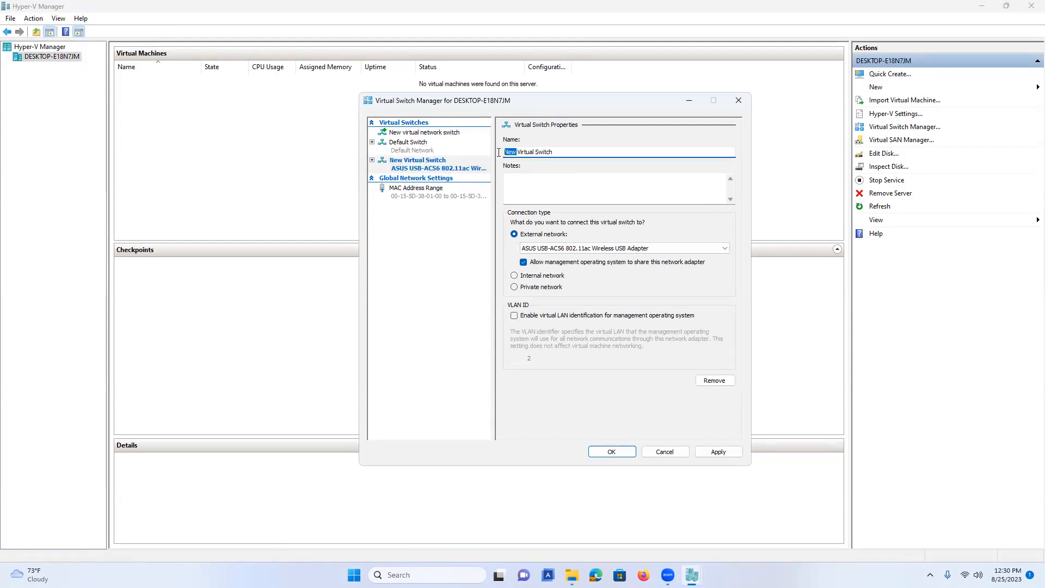
{"action": "type", "text": "External"}
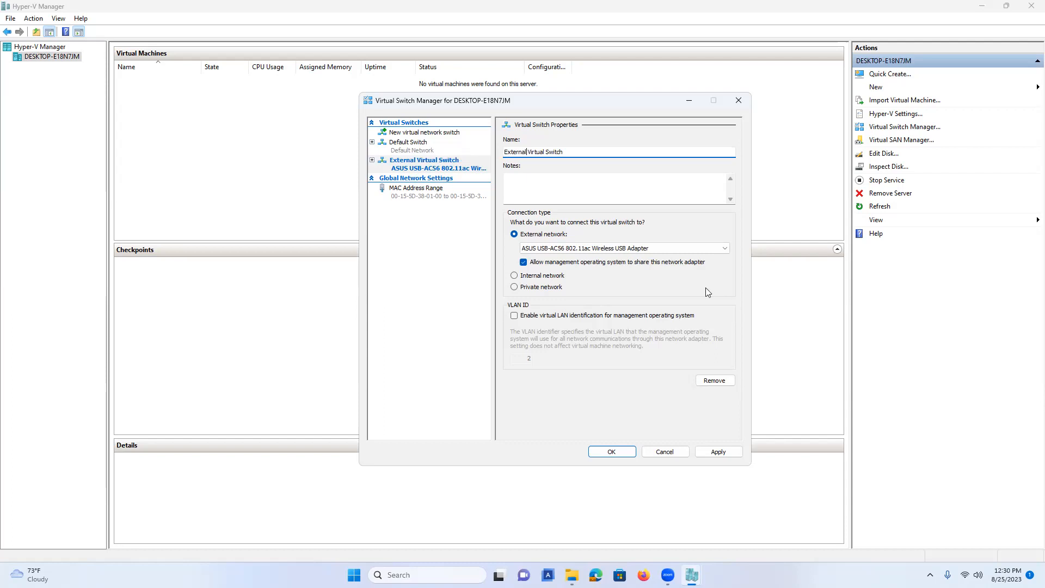
{"action": "left_click", "coordinate": [622, 454]}
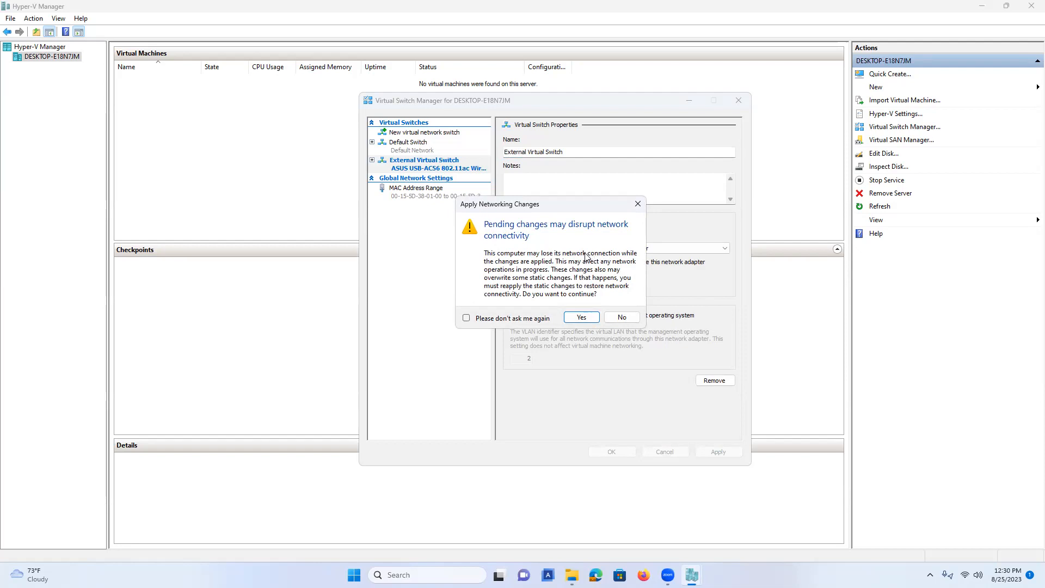
Confirm applying the networking changes for the new external switch despite the connectivity warning.
{"action": "left_click", "coordinate": [582, 317]}
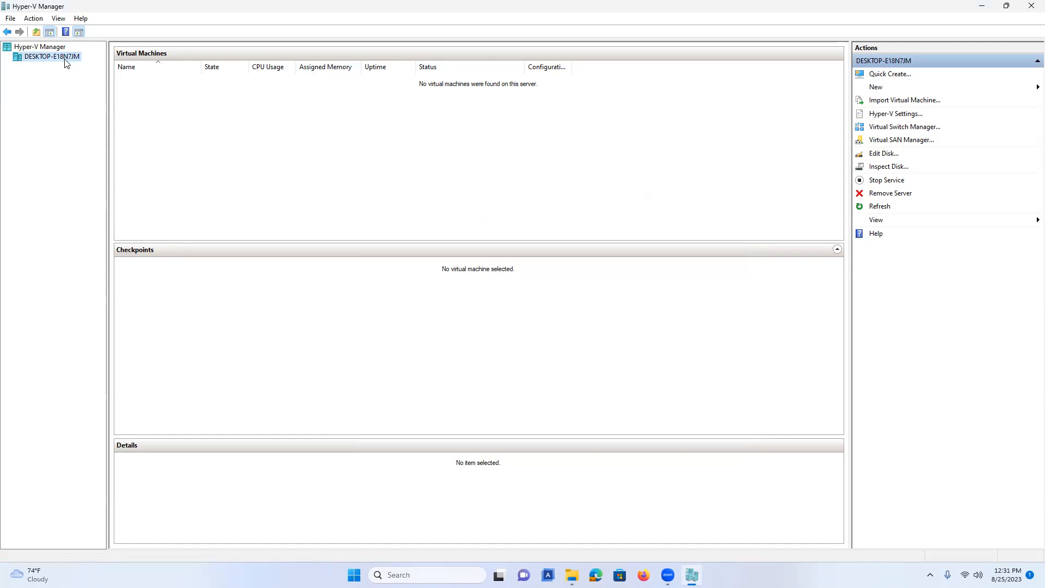
Open Firefox, skip the default-browser prompt, and search Google for the Windows Server 2019 trial download.
{"action": "left_click", "coordinate": [643, 575]}
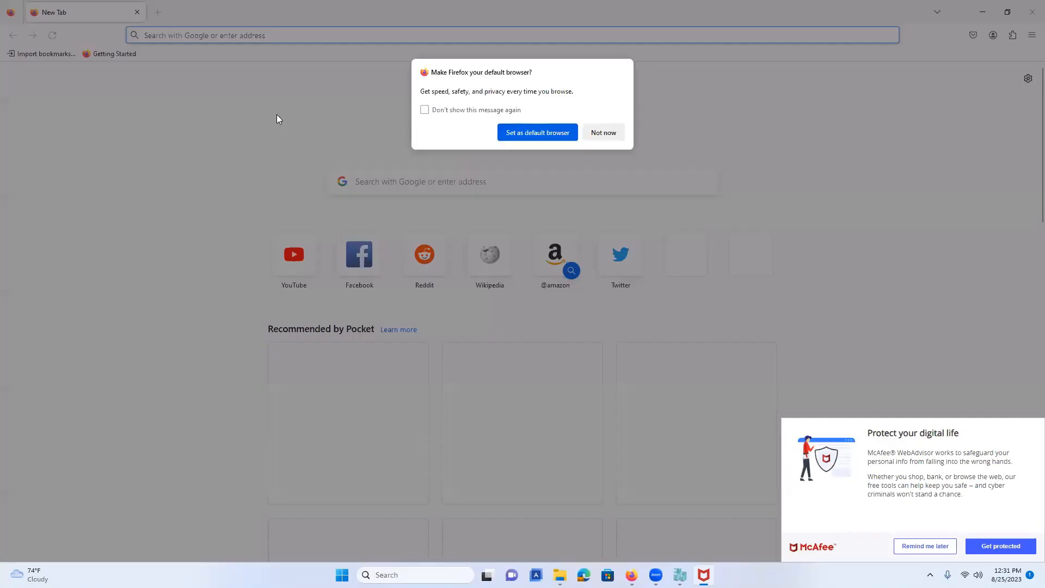
{"action": "left_click", "coordinate": [606, 134]}
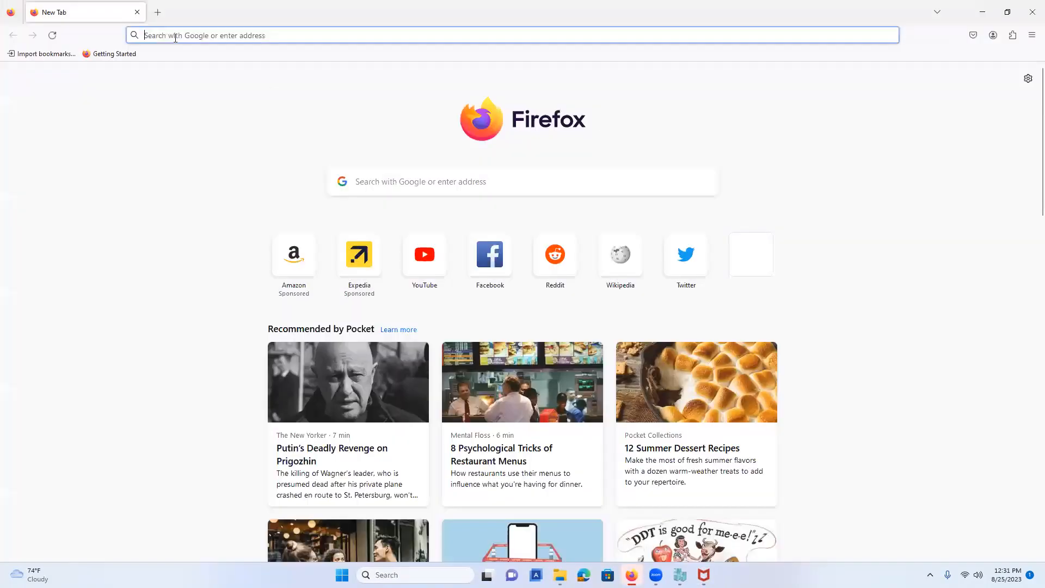
{"action": "left_click", "coordinate": [171, 36]}
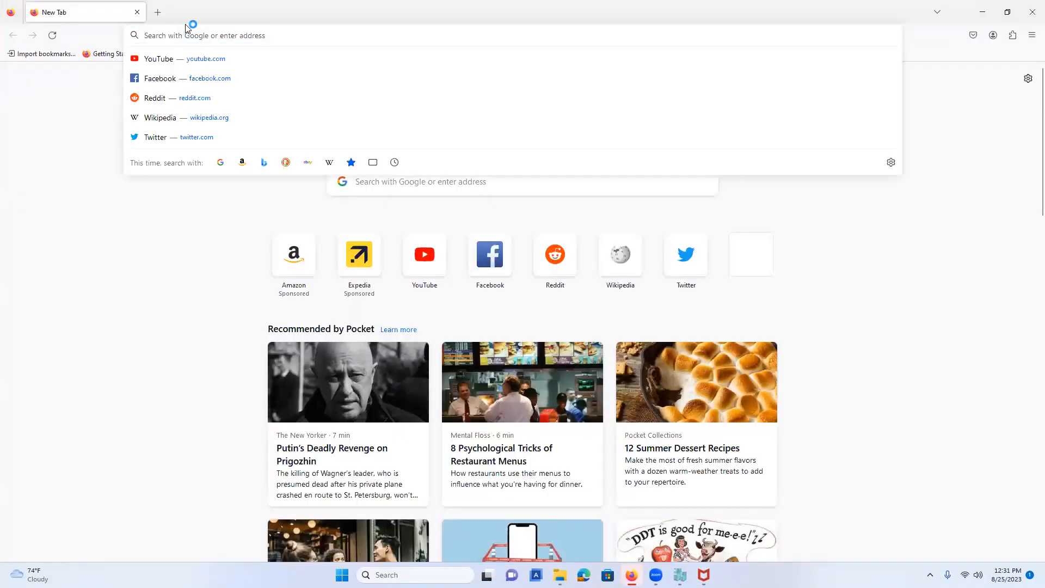
{"action": "type", "text": "do"}
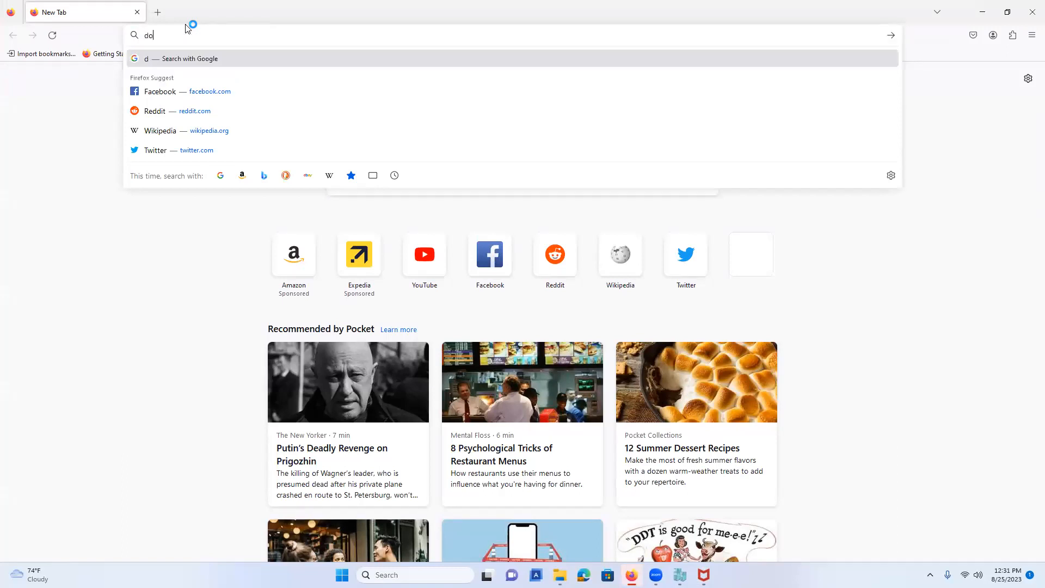
{"action": "type", "text": "wnload window"}
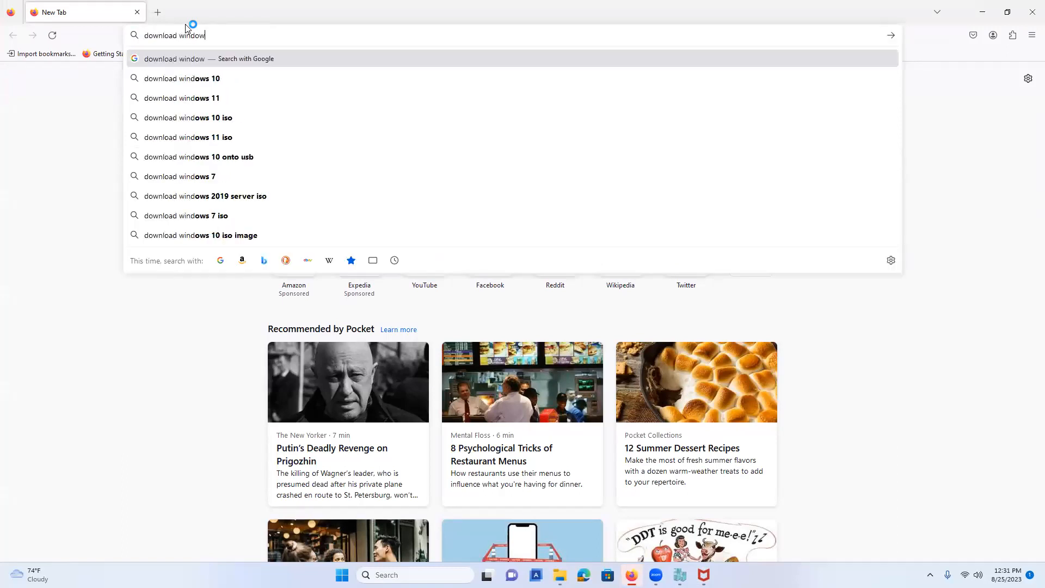
{"action": "type", "text": "s server 2019"}
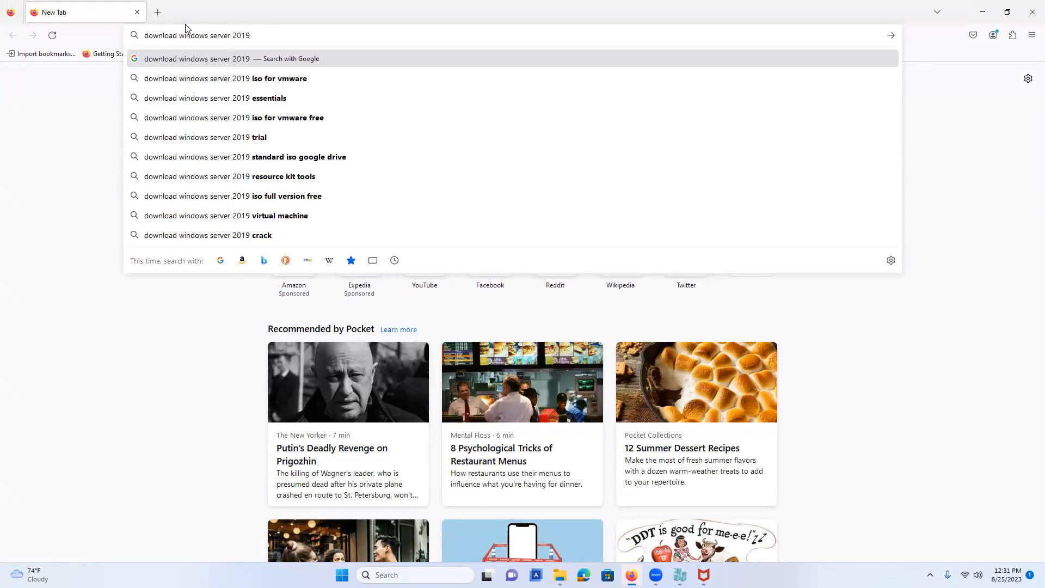
{"action": "type", "text": " is"}
{"action": "key", "text": "BackSpace"}
{"action": "key", "text": "BackSpace"}
{"action": "type", "text": "evaluation"}
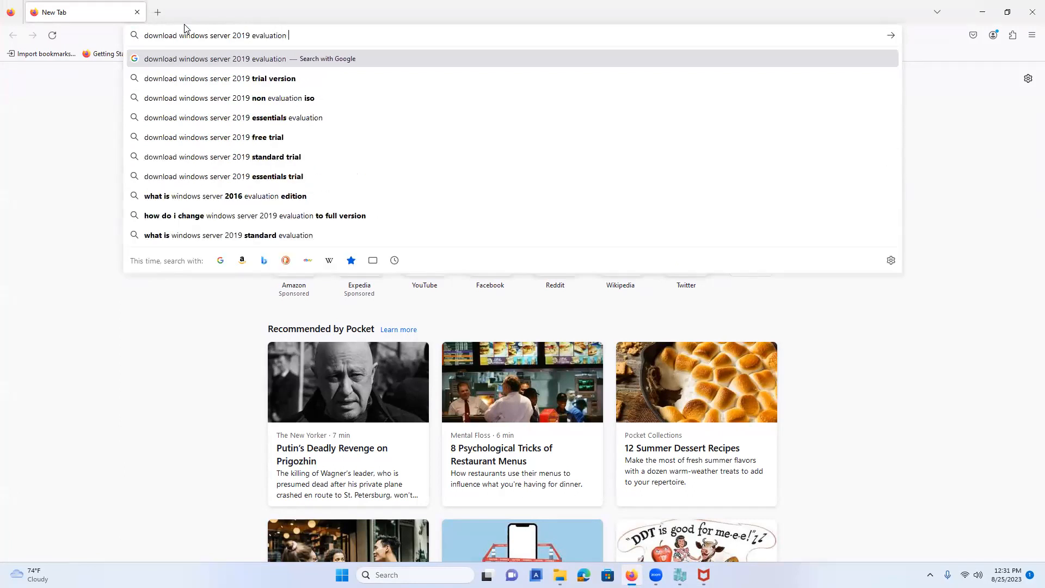
{"action": "key", "text": "Down"}
{"action": "key", "text": "Return"}
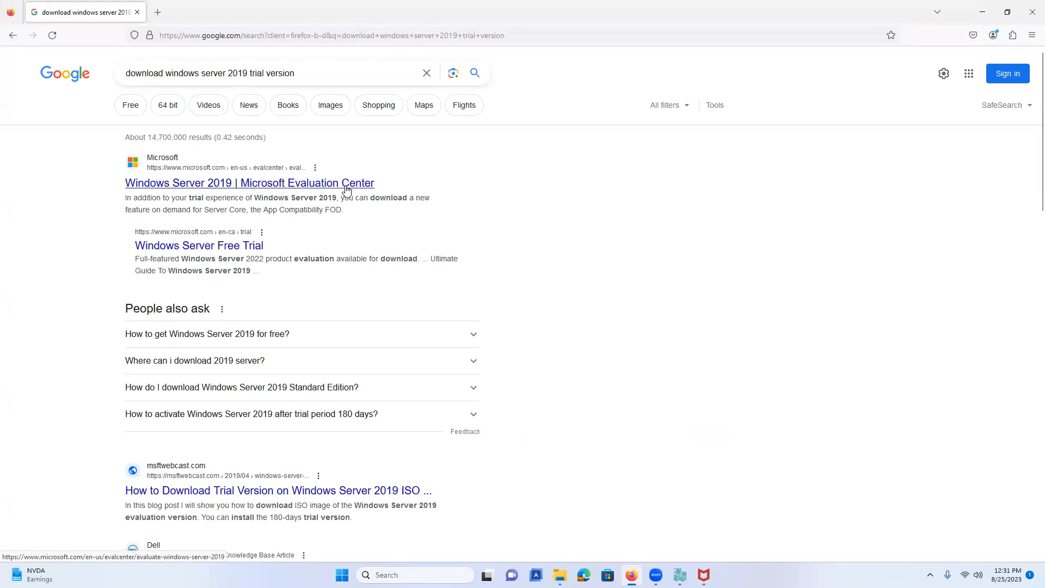
Open the Windows Server 2019 Evaluation Center page and its Download the ISO registration form.
{"action": "left_click", "coordinate": [346, 189]}
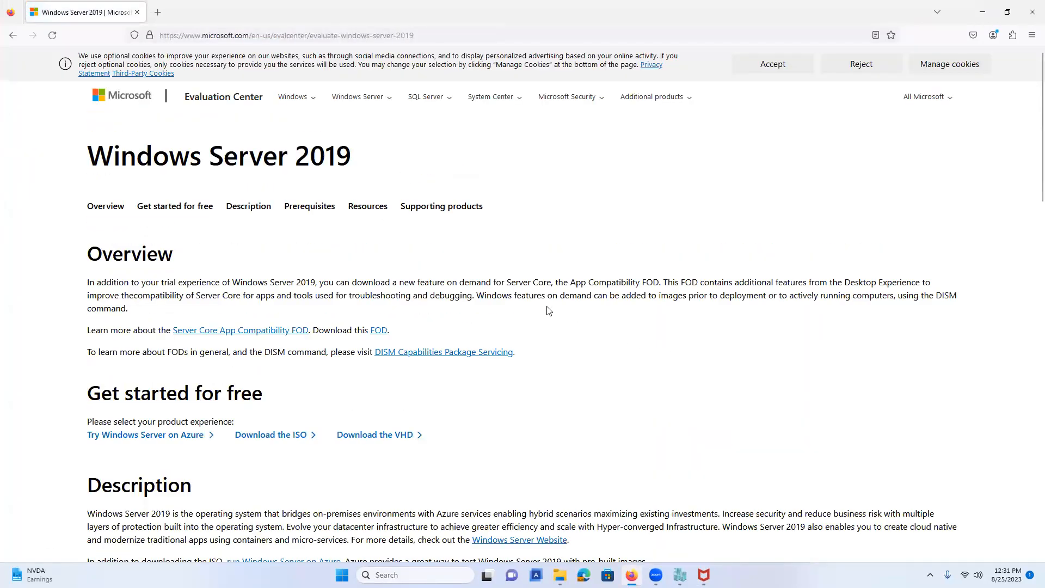
{"action": "scroll", "coordinate": [548, 308], "scroll_direction": "down", "scroll_amount": 1}
{"action": "scroll", "coordinate": [283, 381], "scroll_direction": "down", "scroll_amount": 2}
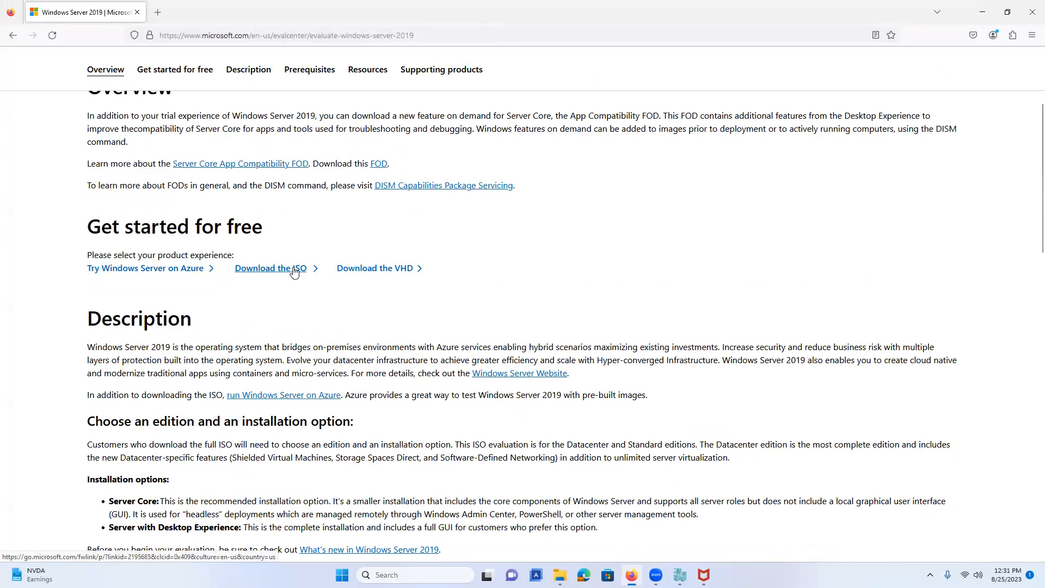
{"action": "left_click", "coordinate": [294, 269]}
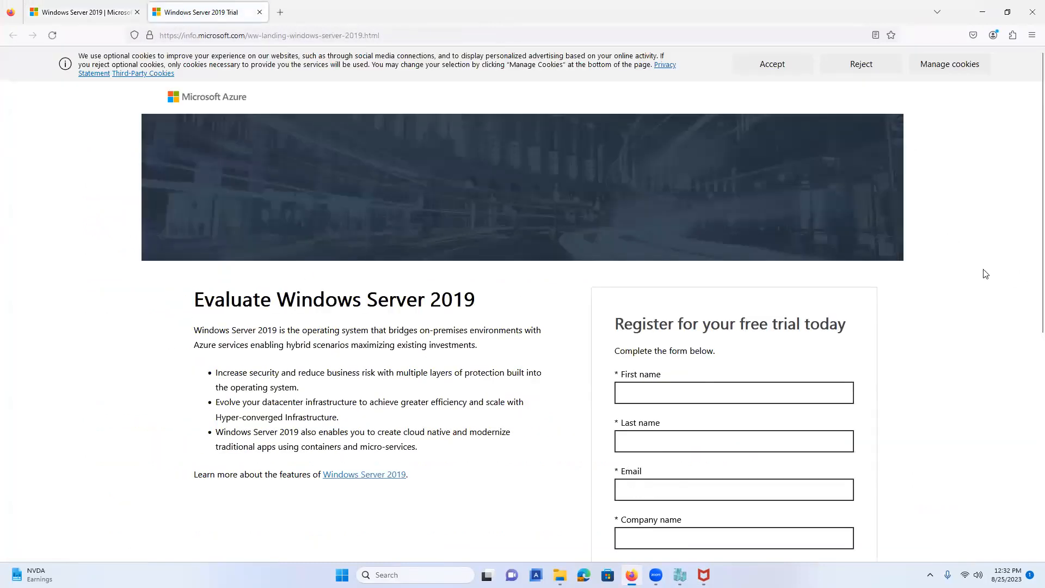
{"action": "scroll", "coordinate": [984, 274], "scroll_direction": "down", "scroll_amount": 3}
{"action": "scroll", "coordinate": [985, 274], "scroll_direction": "up", "scroll_amount": 1}
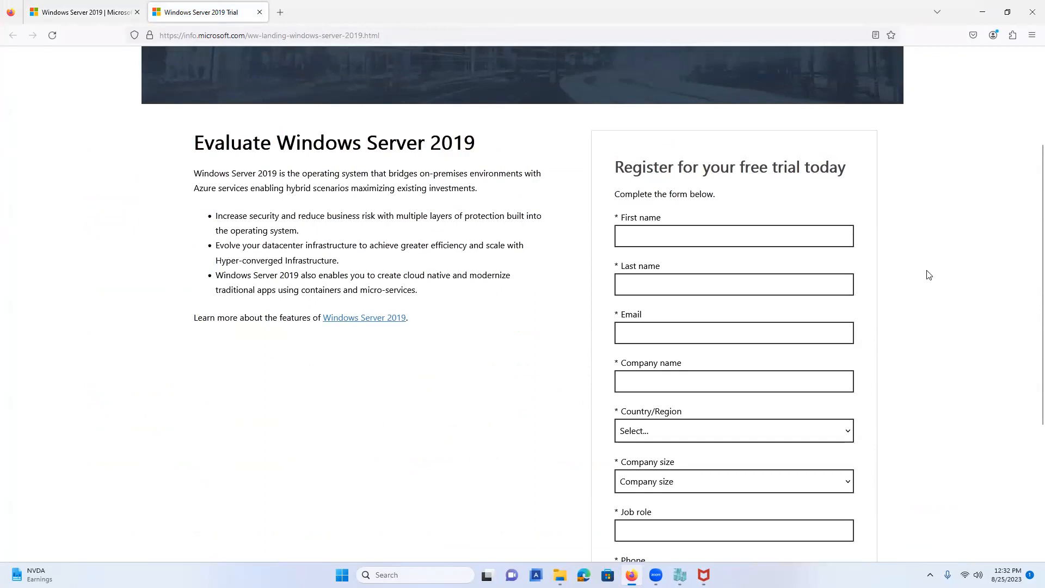
Fill in the first name, last name, e-mail and company name fields of the trial form.
{"action": "left_click", "coordinate": [710, 241]}
{"action": "type", "text": "insru"}
{"action": "key", "text": "BackSpace"}
{"action": "key", "text": "BackSpace"}
{"action": "type", "text": "t"}
{"action": "type", "text": "ro"}
{"action": "type", "text": "uctor"}
{"action": "left_click", "coordinate": [703, 289]}
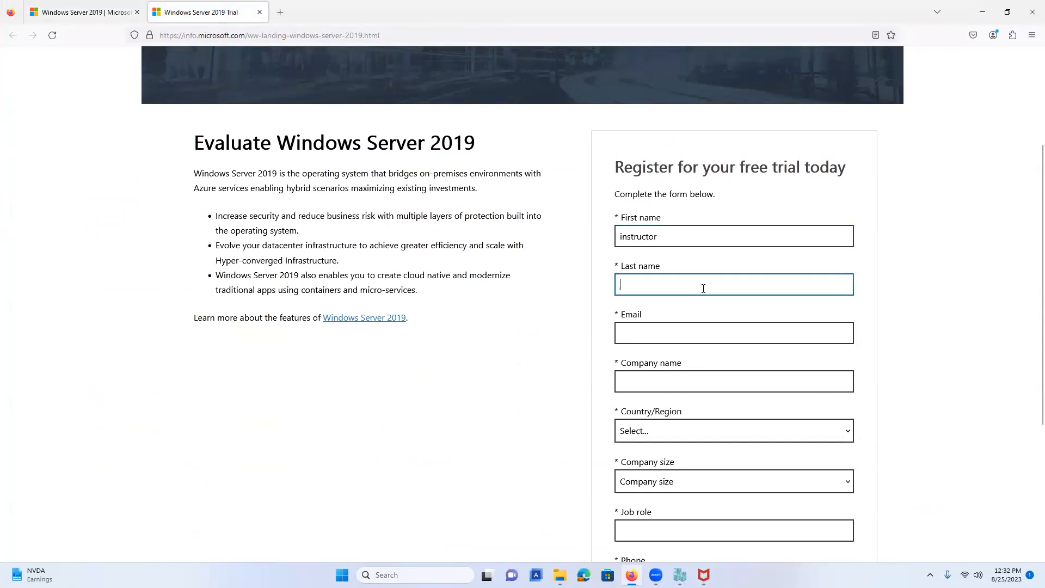
{"action": "type", "text": "instructor"}
{"action": "left_click", "coordinate": [701, 324]}
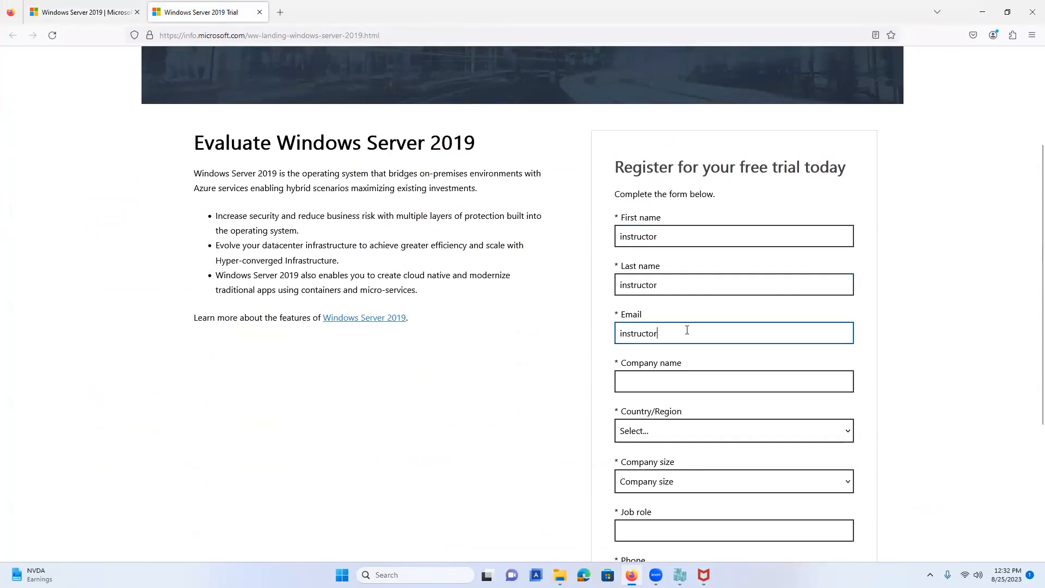
{"action": "left_click", "coordinate": [711, 375]}
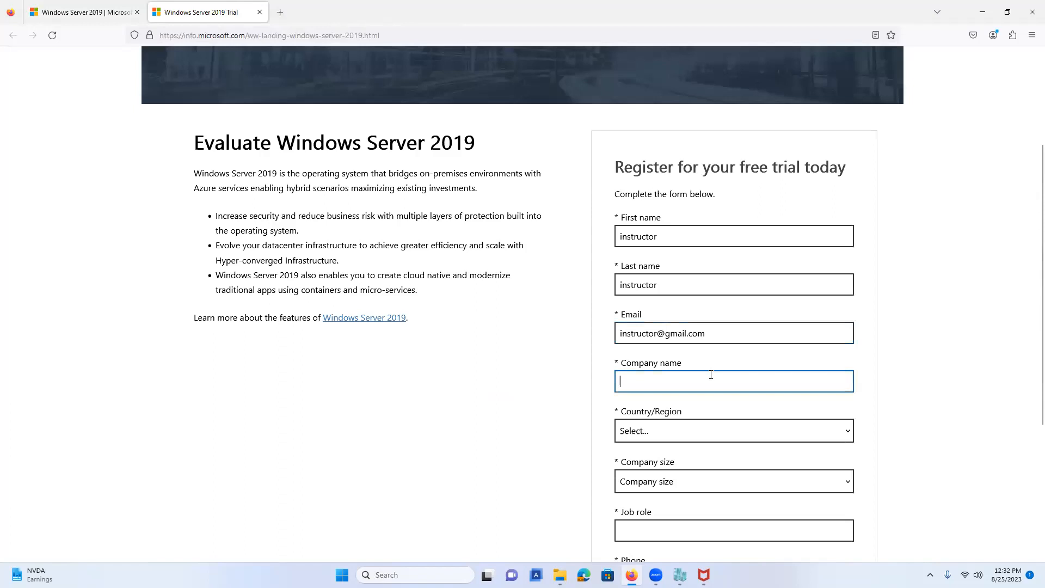
{"action": "type", "text": "instructors"}
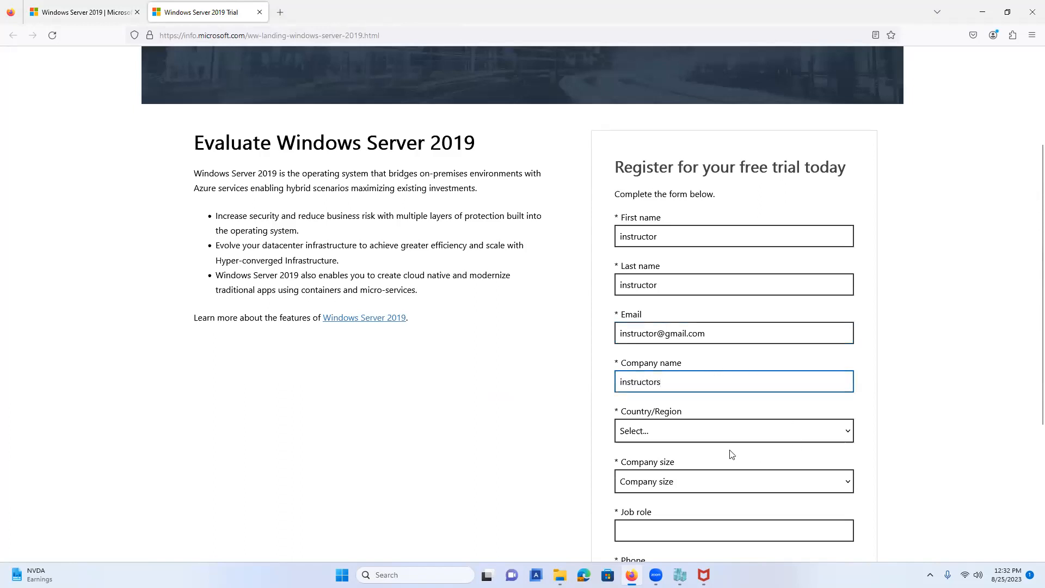
Choose Canada as the country and 1 as the company size.
{"action": "left_click", "coordinate": [739, 441]}
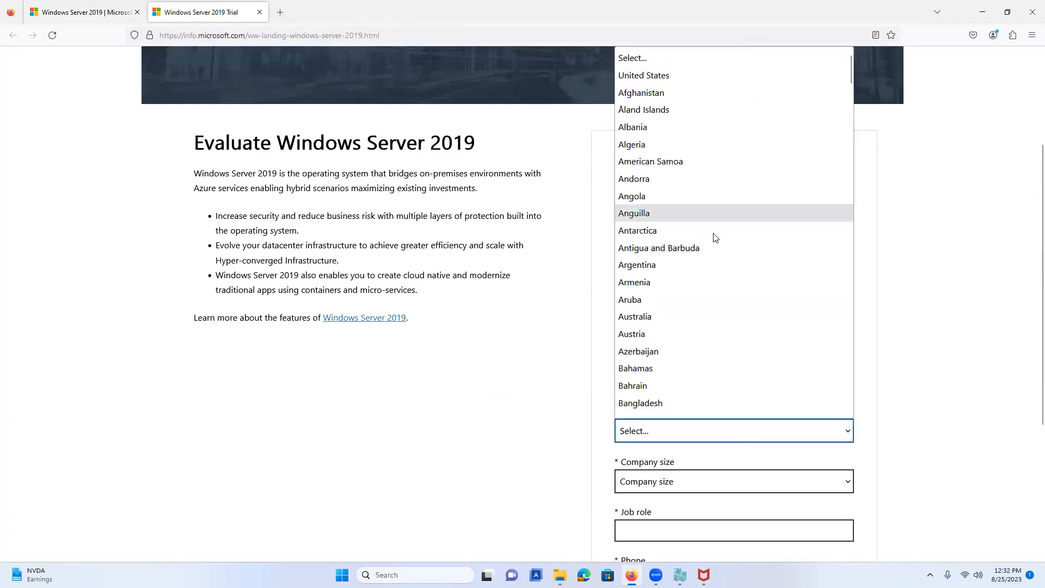
{"action": "scroll", "coordinate": [706, 296], "scroll_direction": "down", "scroll_amount": 10}
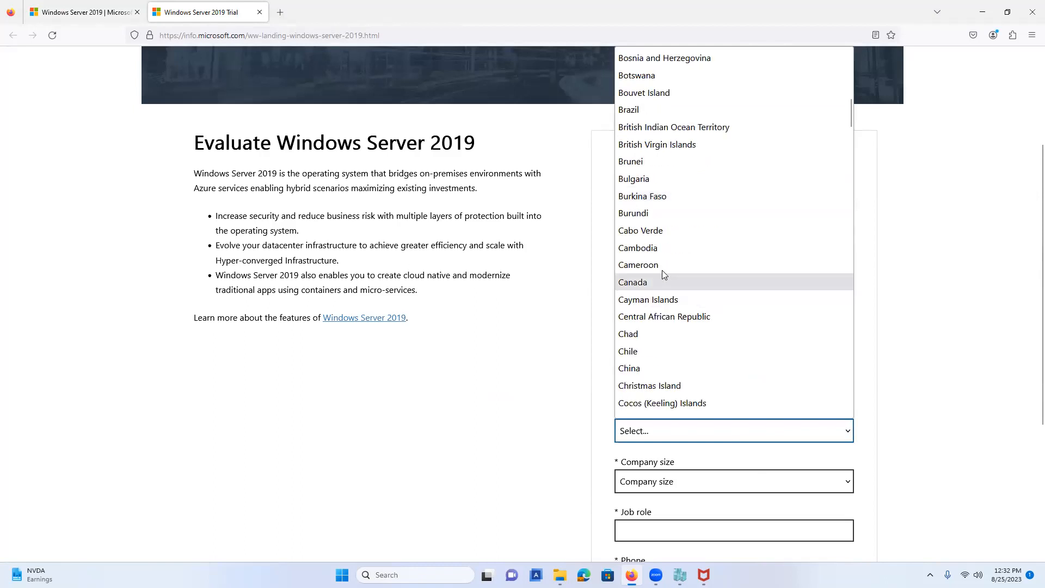
{"action": "left_click", "coordinate": [666, 278]}
{"action": "left_click", "coordinate": [689, 483]}
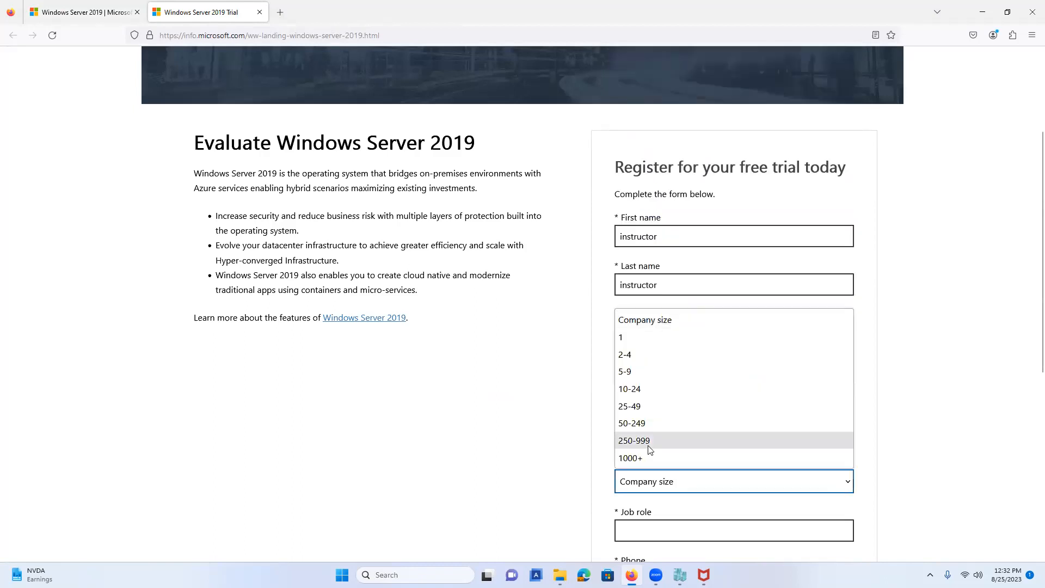
{"action": "left_click", "coordinate": [649, 457]}
{"action": "left_click", "coordinate": [669, 489]}
{"action": "left_click", "coordinate": [666, 335]}
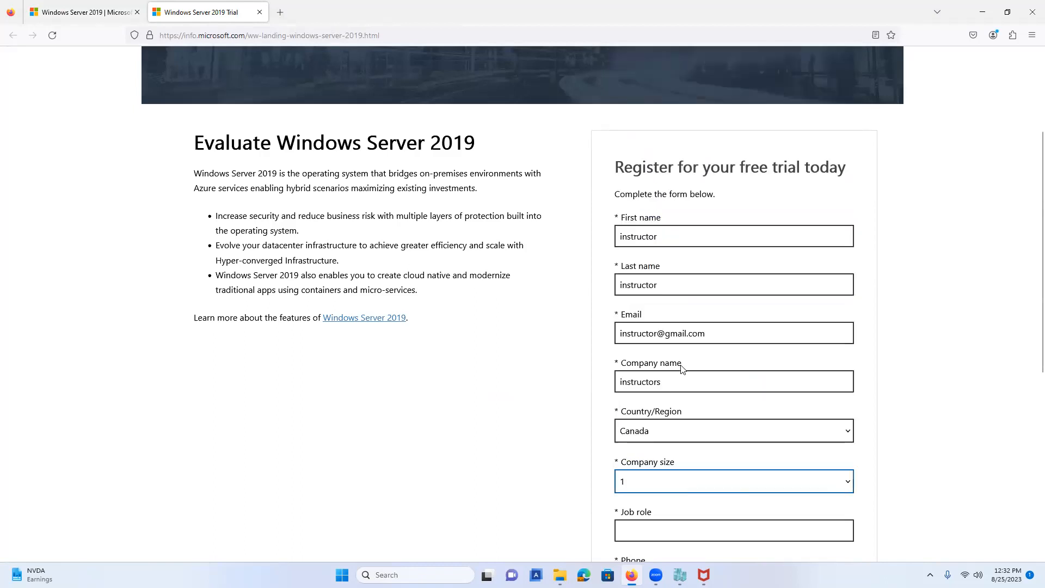
{"action": "scroll", "coordinate": [674, 499], "scroll_direction": "down", "scroll_amount": 5}
Enter the job role and phone number with +1 code, agree to both consents, and submit.
{"action": "left_click", "coordinate": [665, 217]}
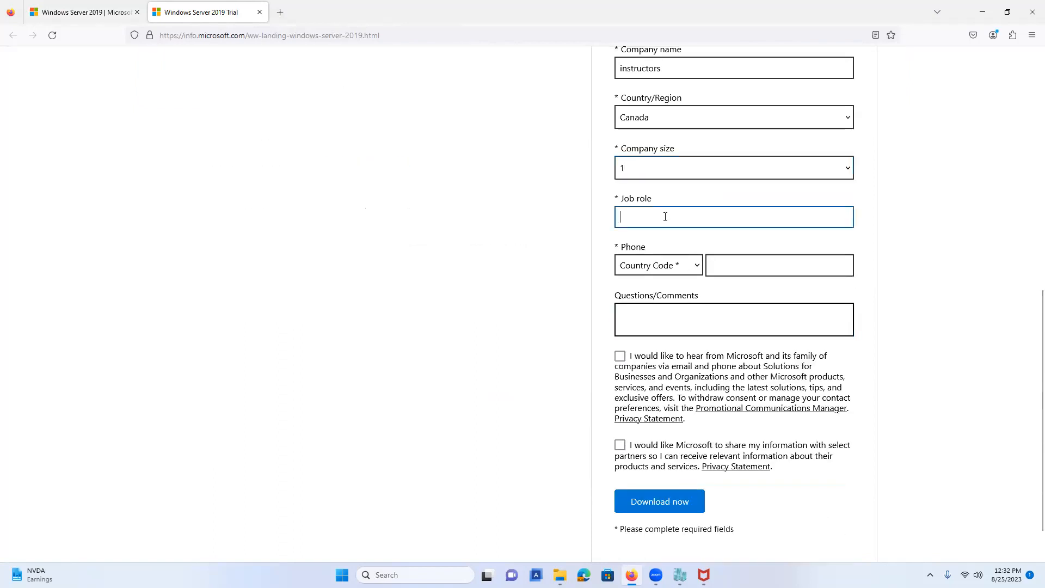
{"action": "type", "text": "instructor"}
{"action": "left_click", "coordinate": [683, 267]}
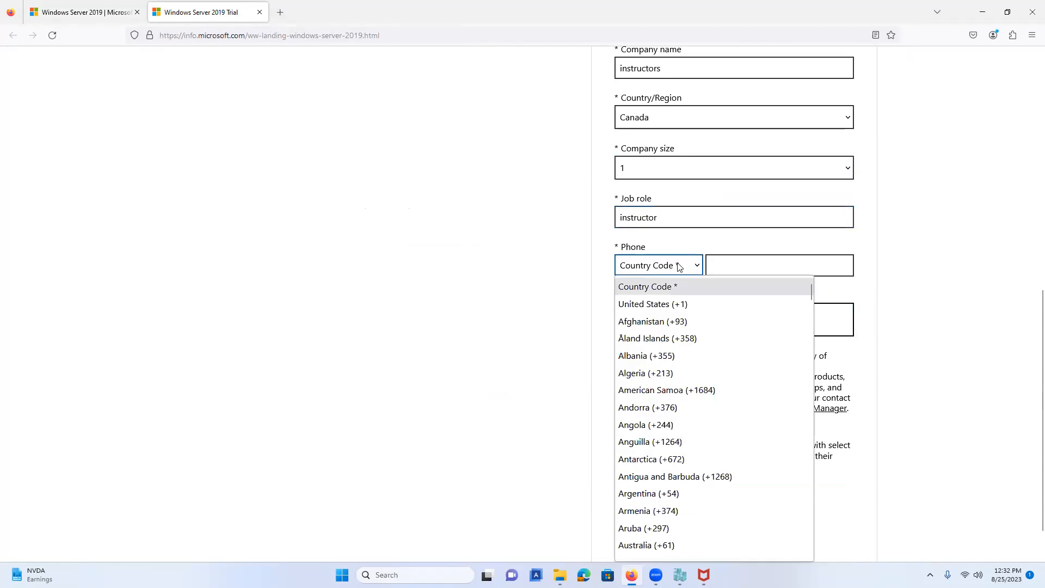
{"action": "left_click", "coordinate": [677, 306]}
{"action": "left_click", "coordinate": [620, 357]}
{"action": "left_click", "coordinate": [620, 445]}
{"action": "left_click", "coordinate": [739, 263]}
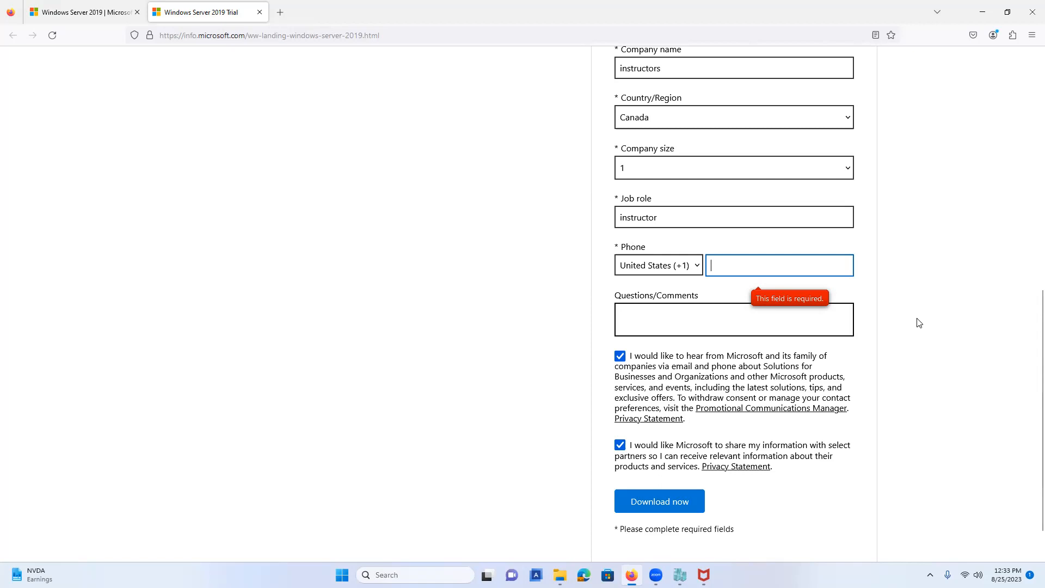
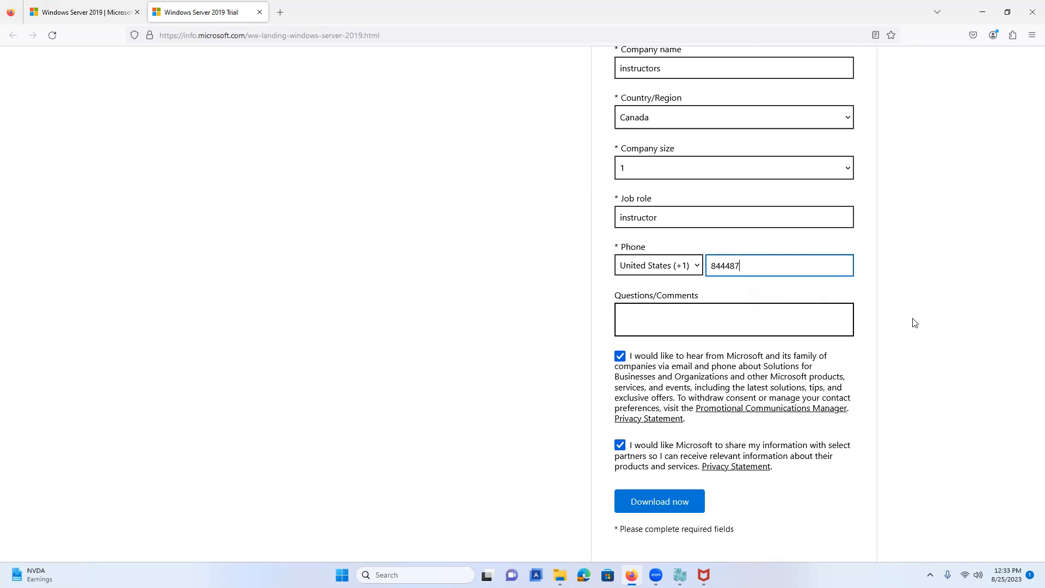
{"action": "left_click", "coordinate": [678, 509]}
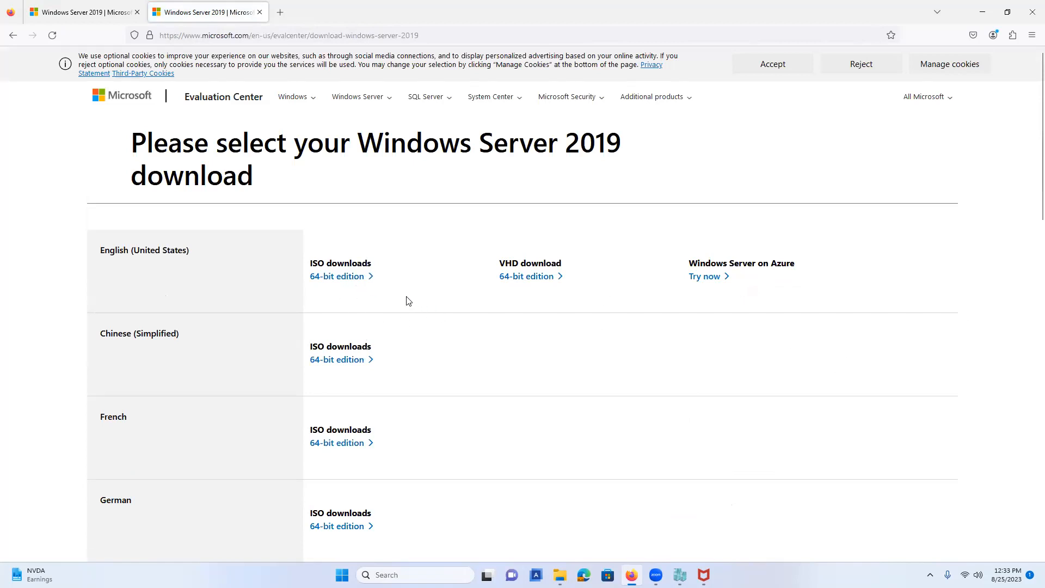
Start downloading the English (United States) 64-bit Windows Server 2019 ISO.
{"action": "left_click", "coordinate": [351, 277]}
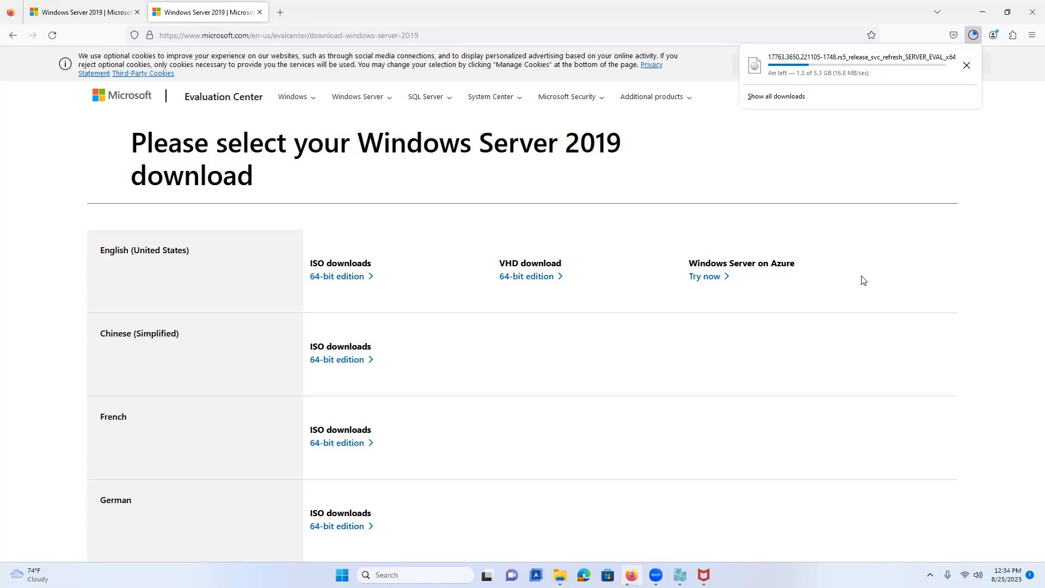
Check the ISO download progress (about 2.2 of 5.3 GB) in the Downloads panel, then dismiss it.
{"action": "left_click", "coordinate": [370, 50]}
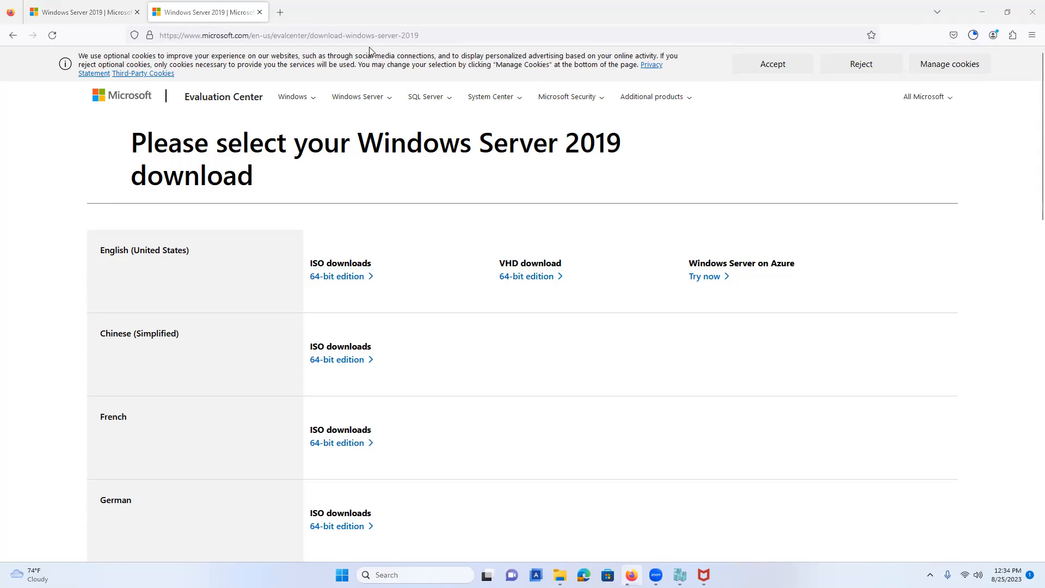
{"action": "left_click", "coordinate": [971, 38]}
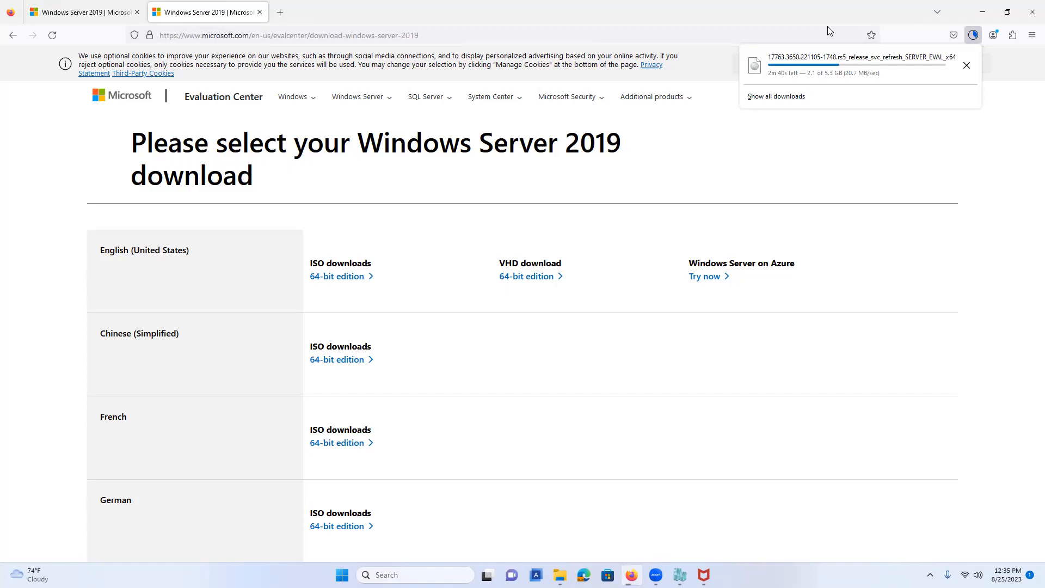
{"action": "left_click", "coordinate": [592, 355]}
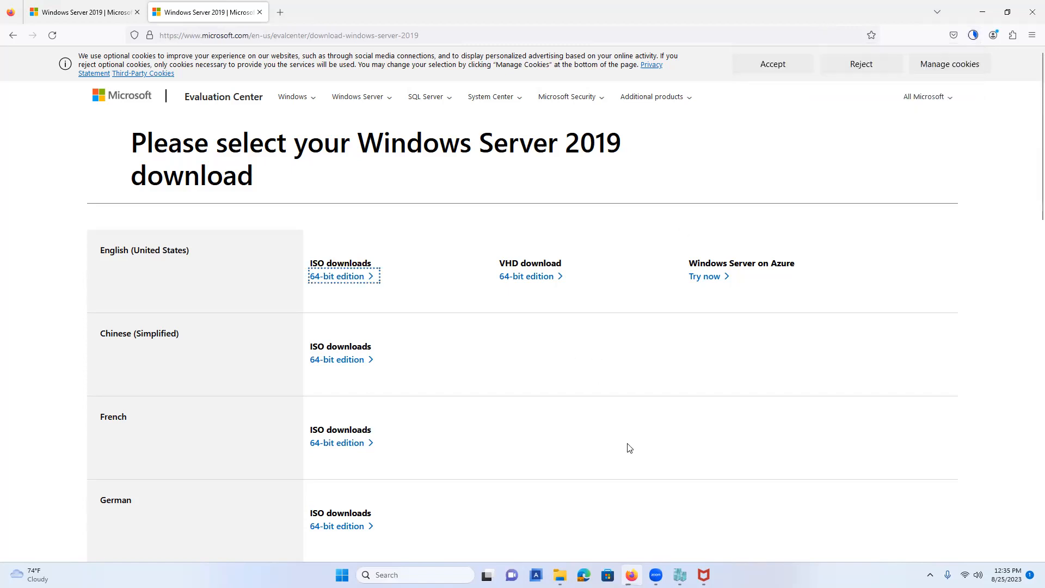
Recheck the ISO download, now near 5.1 of 5.3 GB, and close the Downloads panel.
{"action": "left_click", "coordinate": [973, 41]}
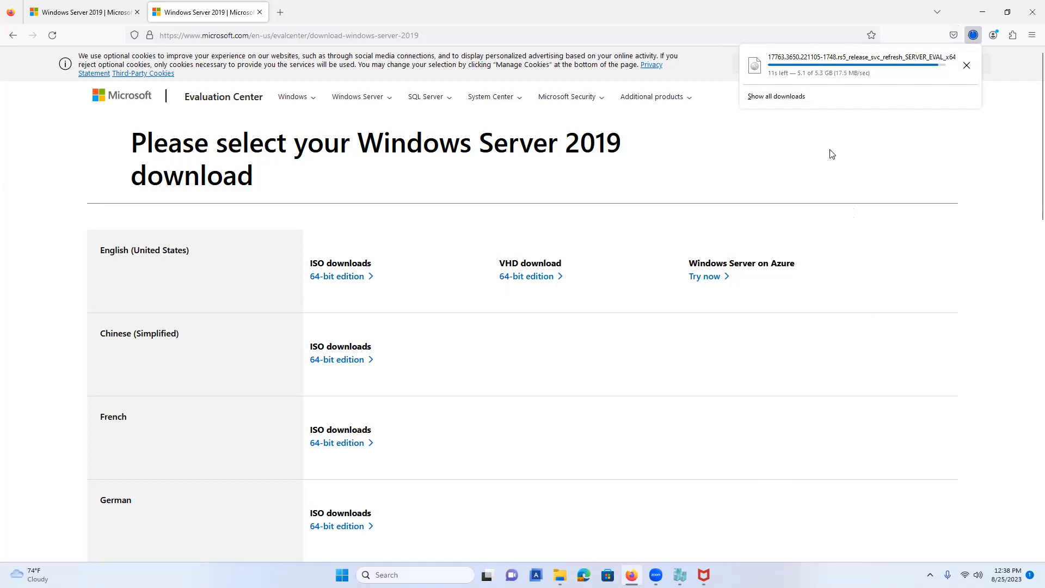
{"action": "left_click", "coordinate": [336, 51]}
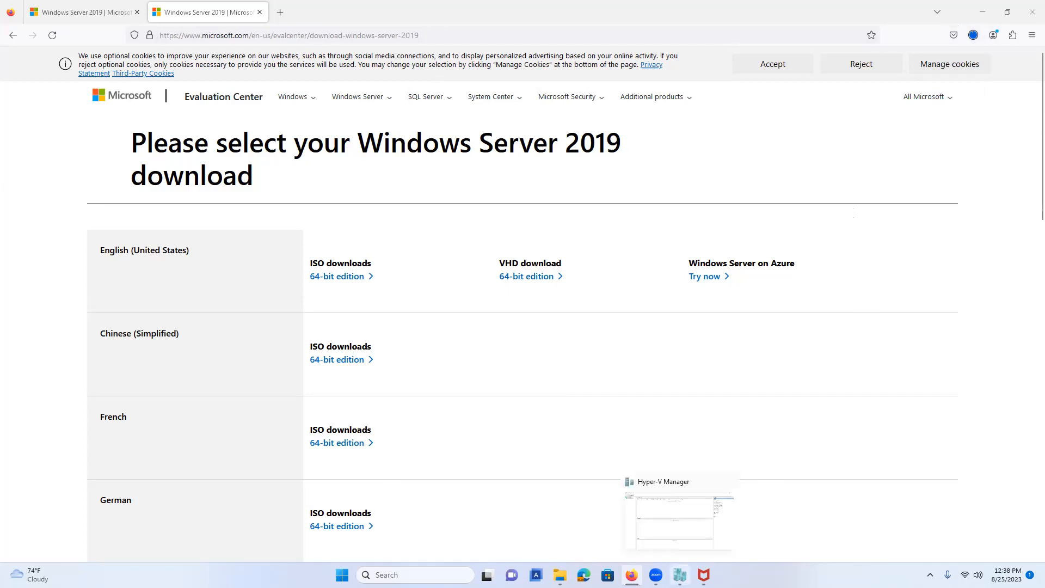
Launch the New Virtual Machine Wizard on the local host and name the VM WindowsServer2019.
{"action": "left_click", "coordinate": [680, 575]}
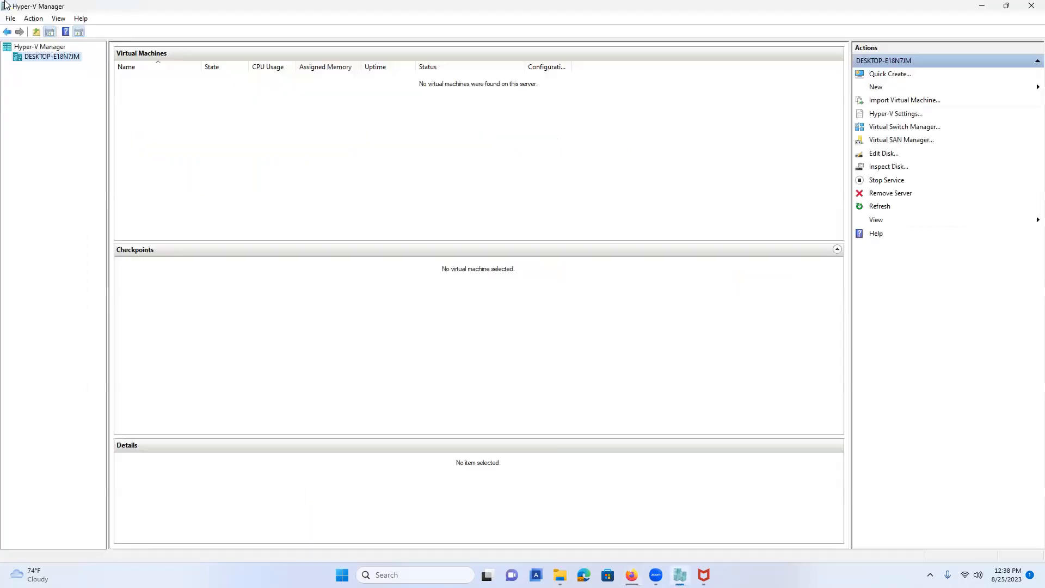
{"action": "right_click", "coordinate": [57, 65]}
{"action": "mouse_move", "coordinate": [167, 81]}
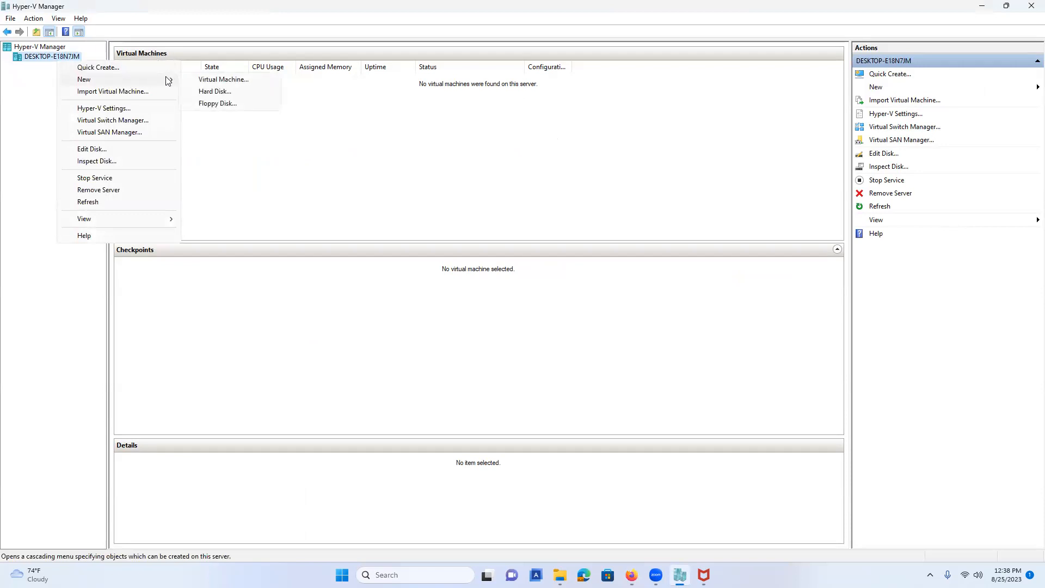
{"action": "left_click", "coordinate": [218, 80]}
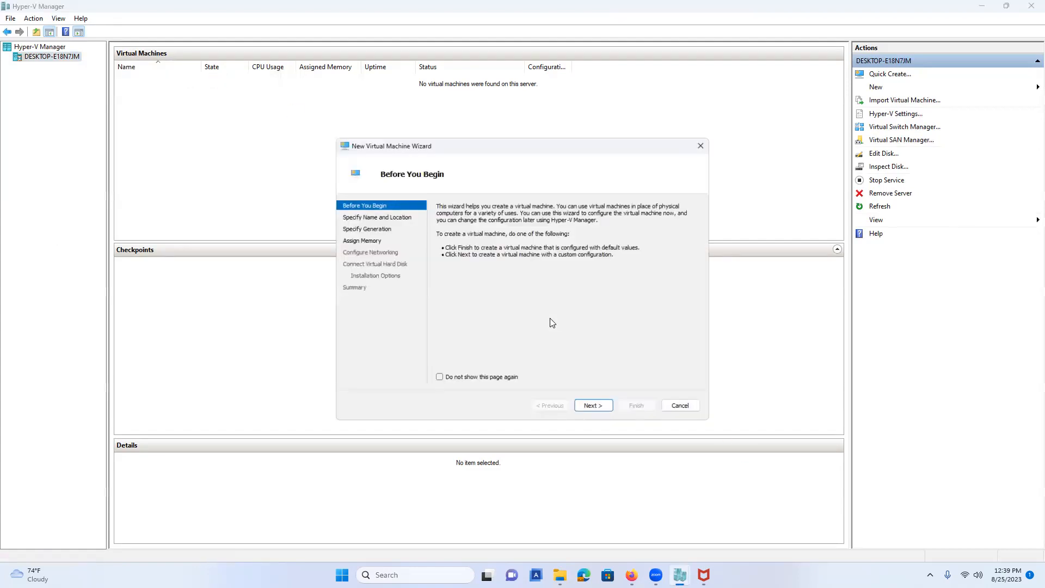
{"action": "left_click", "coordinate": [596, 414]}
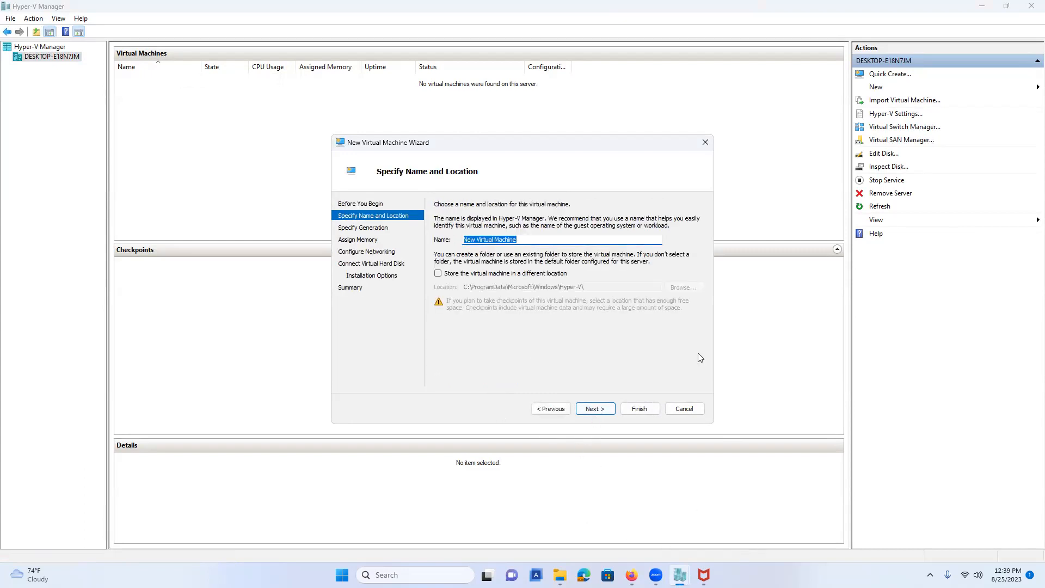
{"action": "left_click", "coordinate": [523, 240]}
{"action": "key", "text": "ctrl+a"}
{"action": "type", "text": "Windw"}
{"action": "key", "text": "BackSpace"}
{"action": "type", "text": "owsServer201"}
Choose Generation 2 and set 12288 MB startup memory with Dynamic Memory unchecked.
{"action": "left_click", "coordinate": [597, 404]}
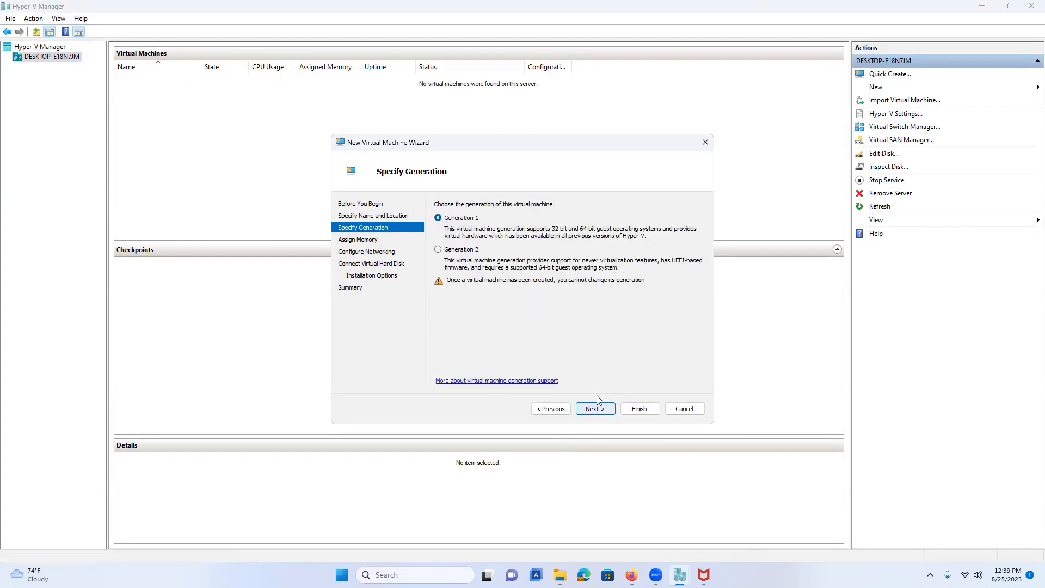
{"action": "left_click", "coordinate": [438, 249]}
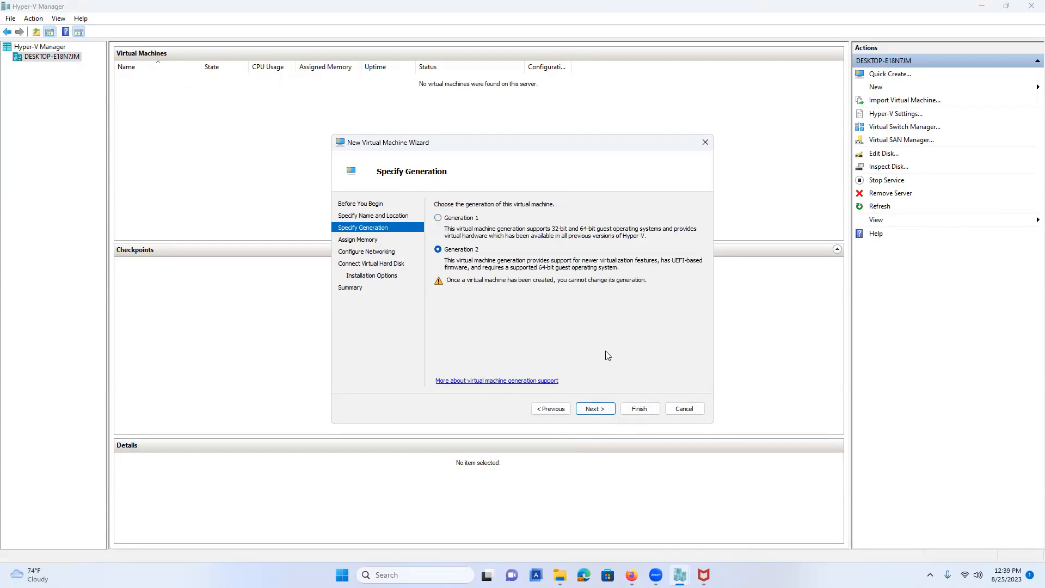
{"action": "left_click", "coordinate": [595, 408]}
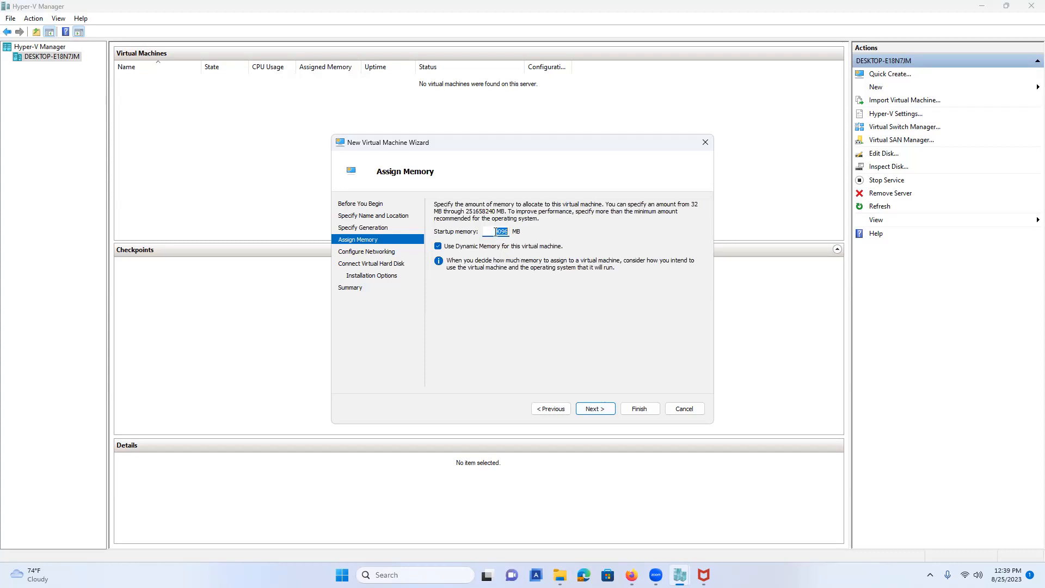
{"action": "type", "text": "12"}
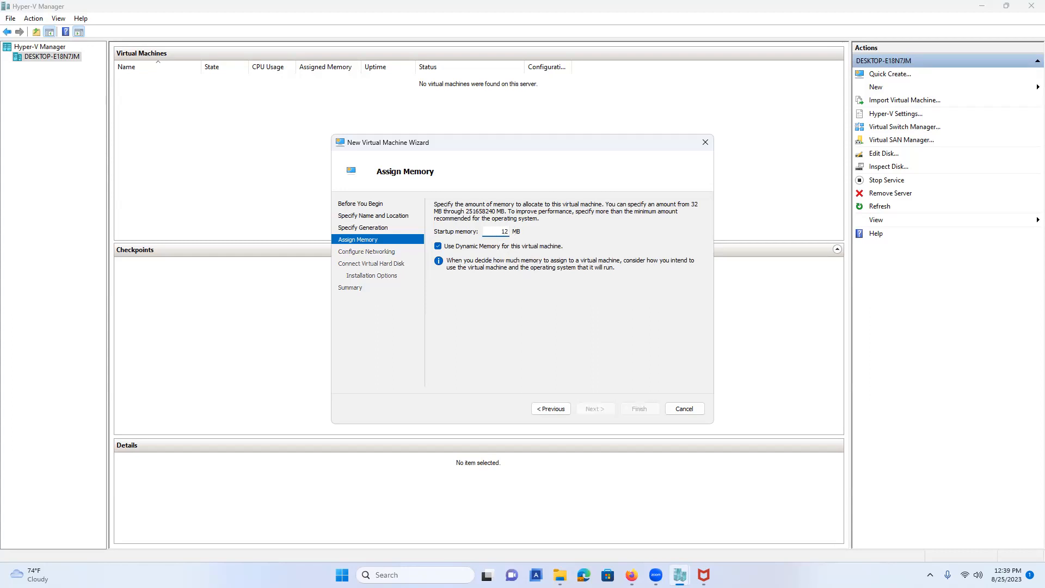
{"action": "type", "text": "288"}
{"action": "left_click", "coordinate": [437, 246]}
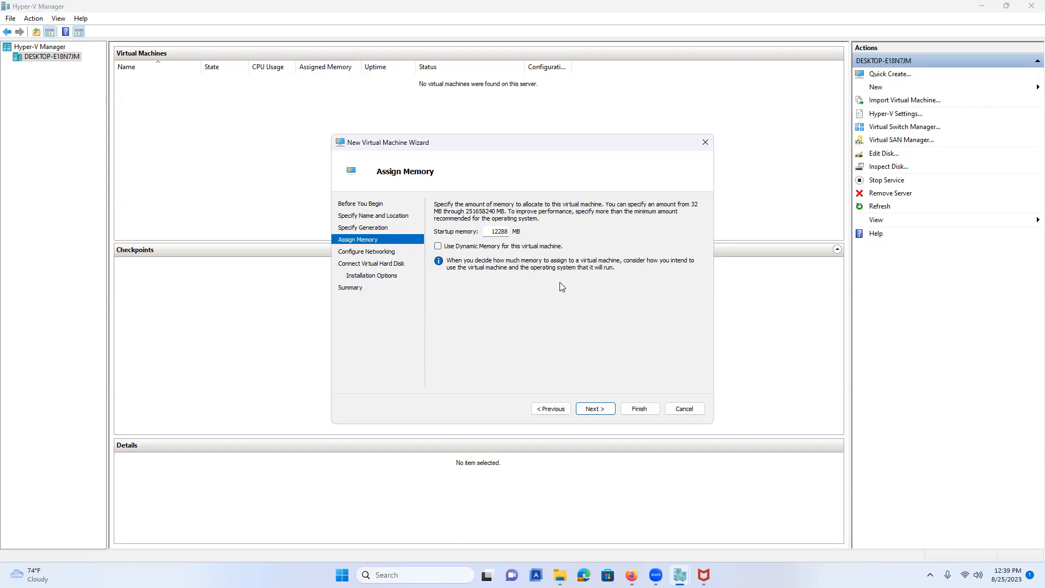
Connect the VM's network adapter to External Virtual Switch.
{"action": "left_click", "coordinate": [601, 408]}
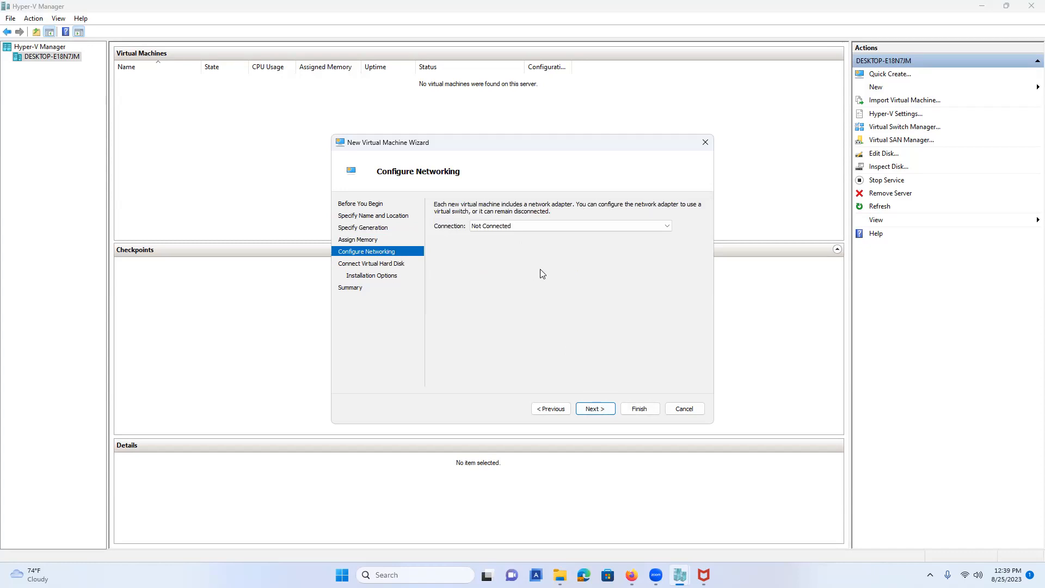
{"action": "left_click", "coordinate": [538, 225]}
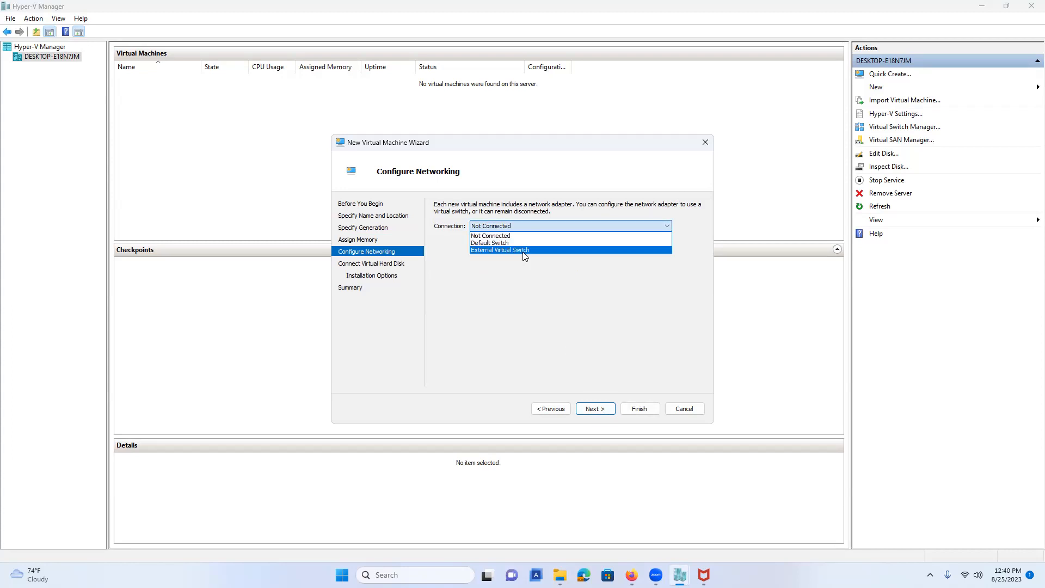
{"action": "left_click", "coordinate": [525, 252]}
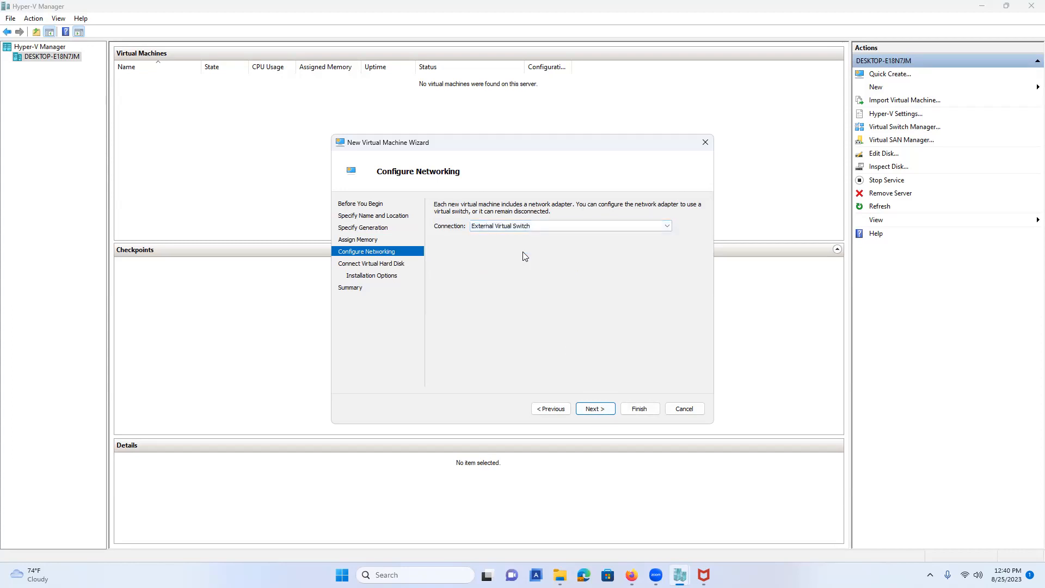
{"action": "left_click", "coordinate": [595, 409]}
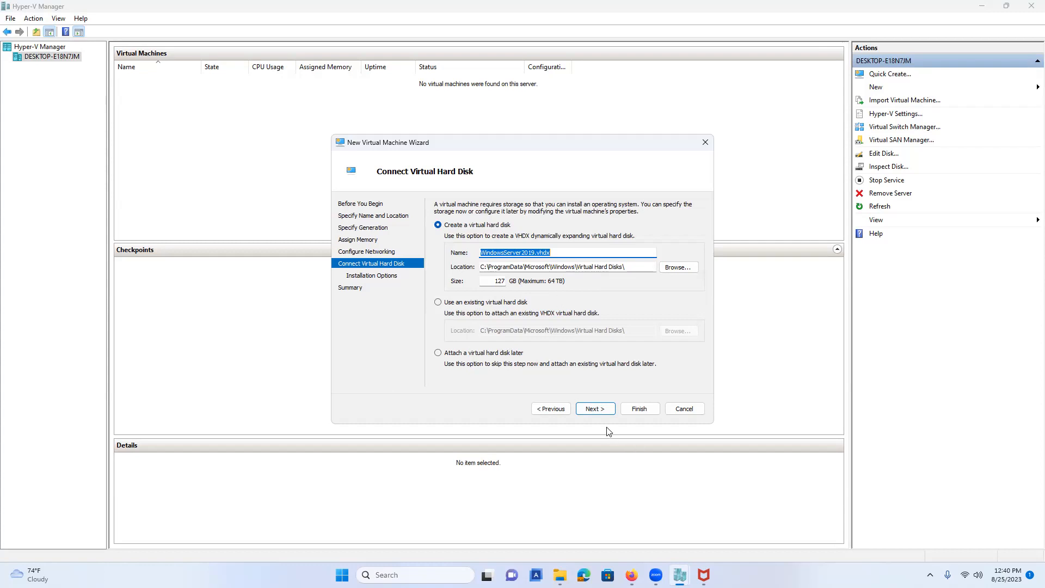
Keep the 127 GB disk and install from the Windows Server ISO in Downloads.
{"action": "left_click", "coordinate": [593, 408]}
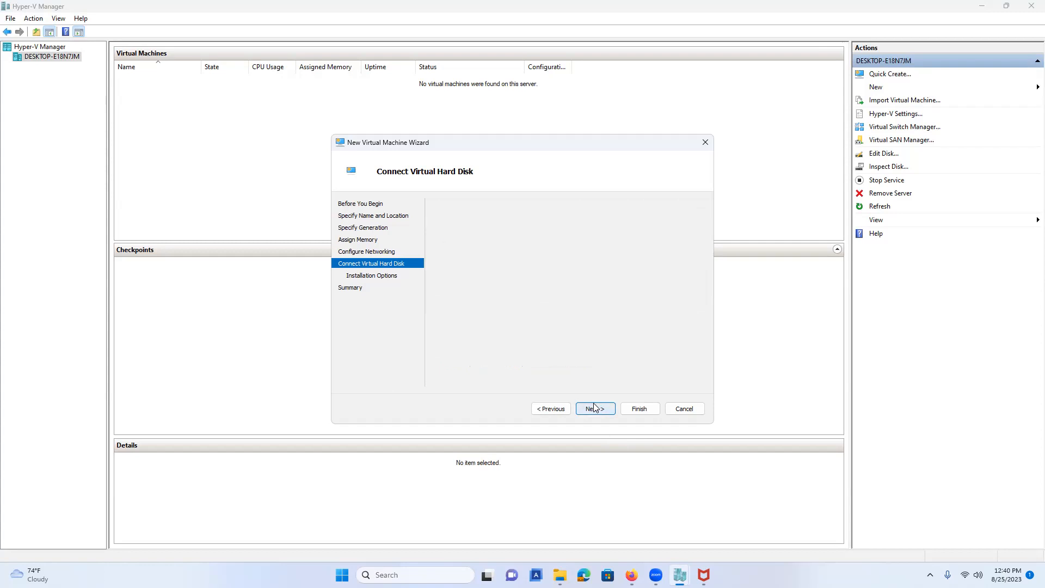
{"action": "left_click", "coordinate": [438, 240]}
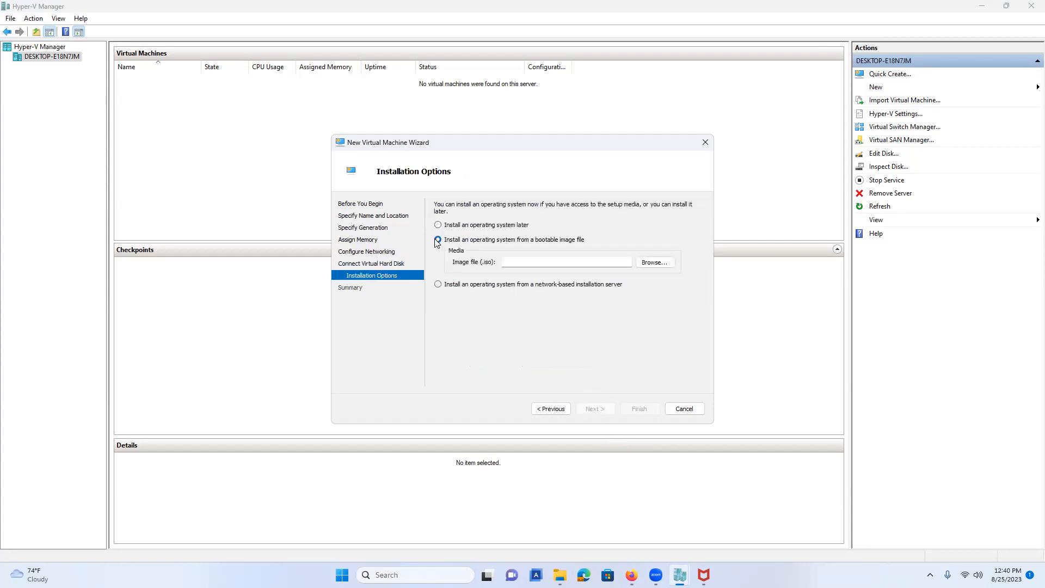
{"action": "left_click", "coordinate": [659, 262]}
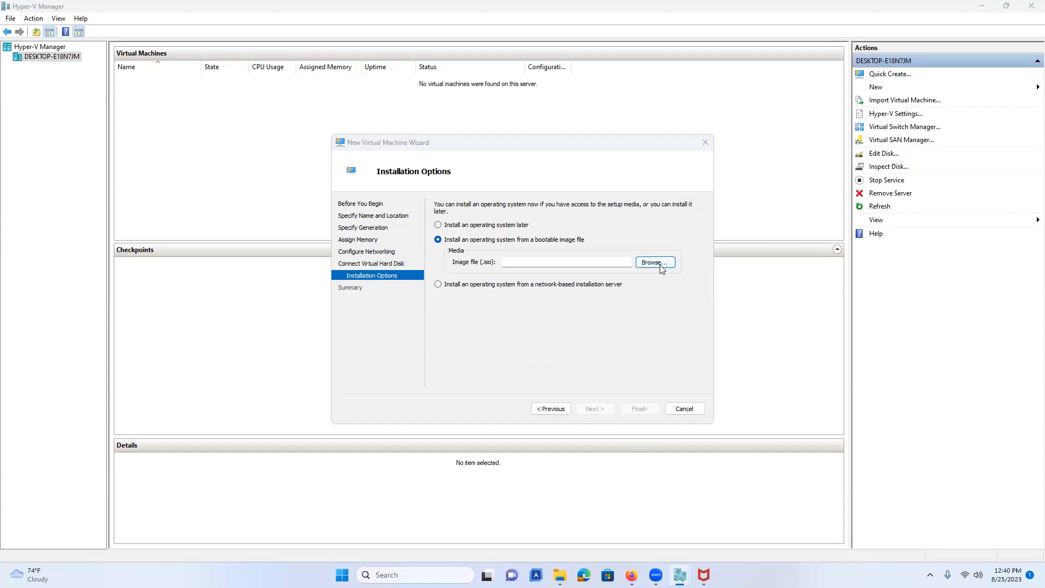
{"action": "left_click", "coordinate": [381, 258]}
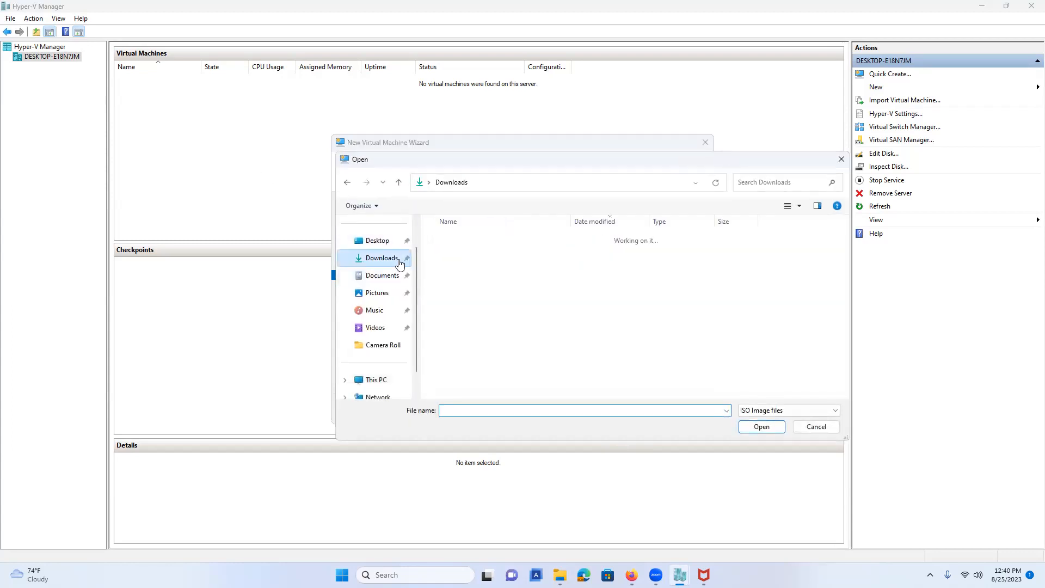
{"action": "left_click", "coordinate": [457, 254]}
{"action": "left_click", "coordinate": [766, 428]}
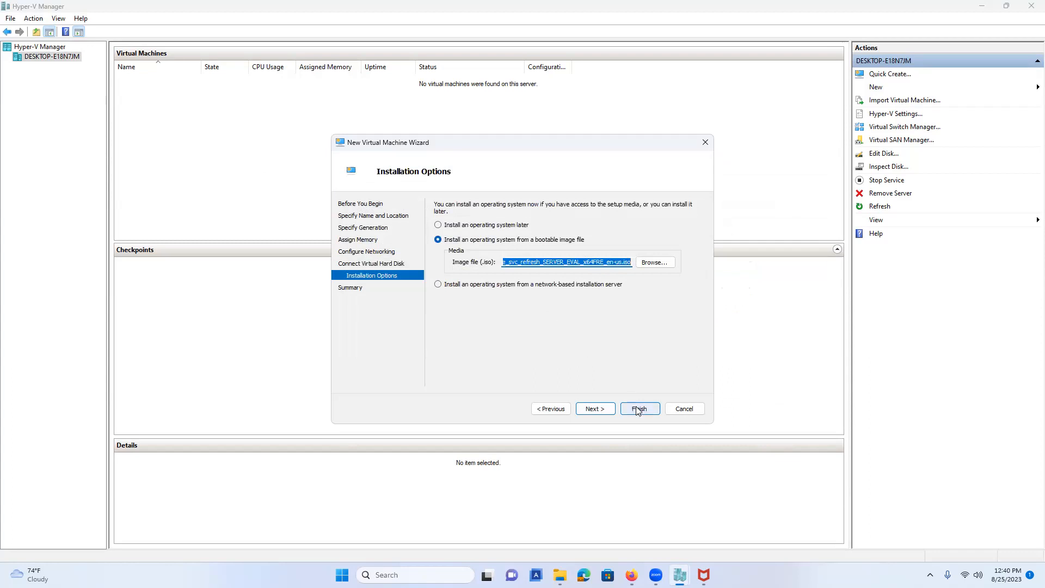
Review the summary and finish creating the WindowsServer2019 virtual machine.
{"action": "left_click", "coordinate": [596, 409]}
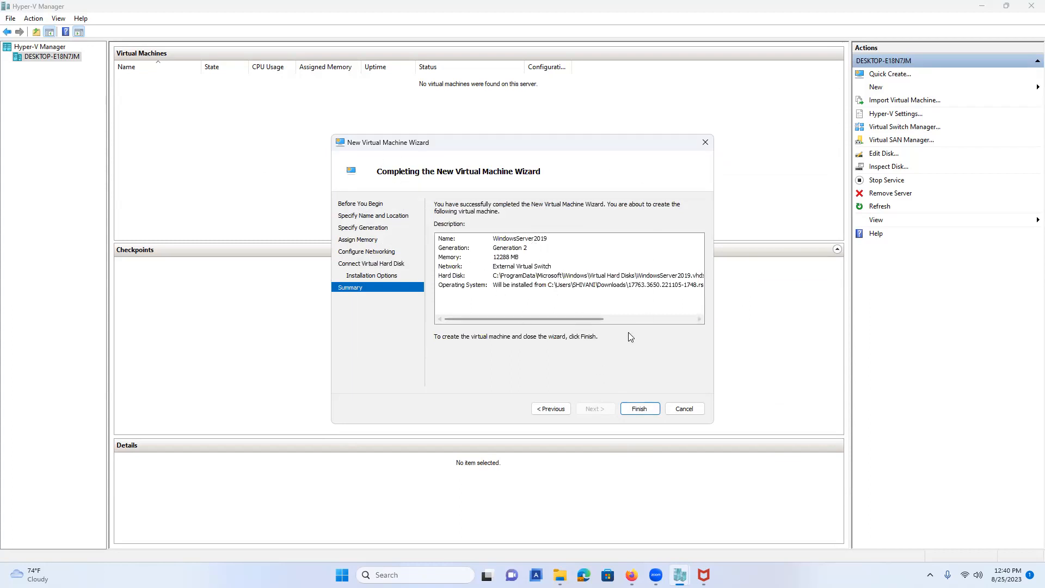
{"action": "left_click", "coordinate": [640, 409]}
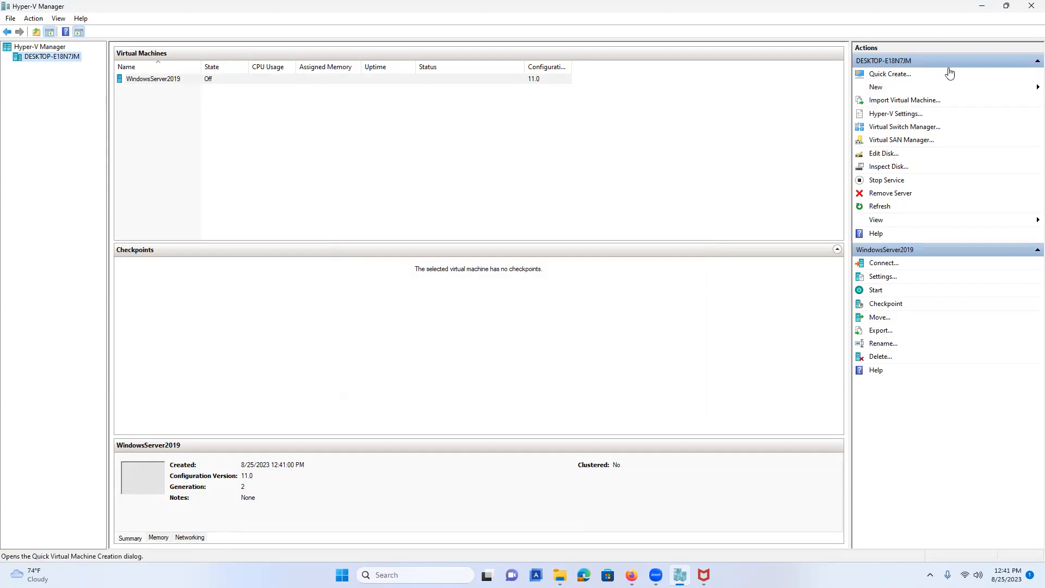
In Hyper-V Settings, set Keyboard to use Windows key combinations on the physical computer.
{"action": "left_click", "coordinate": [901, 114]}
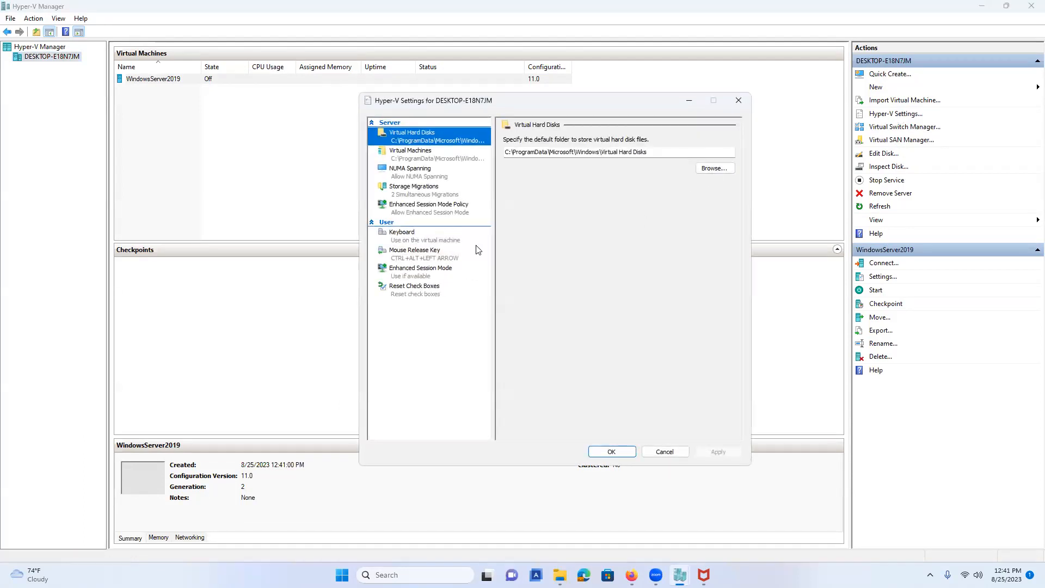
{"action": "left_click", "coordinate": [417, 236]}
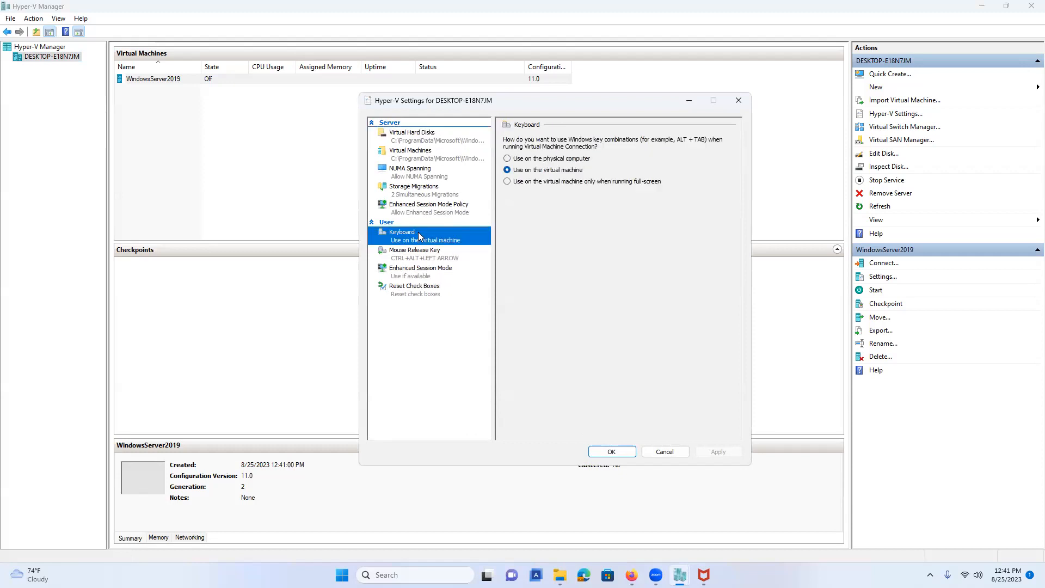
{"action": "left_click", "coordinate": [562, 159]}
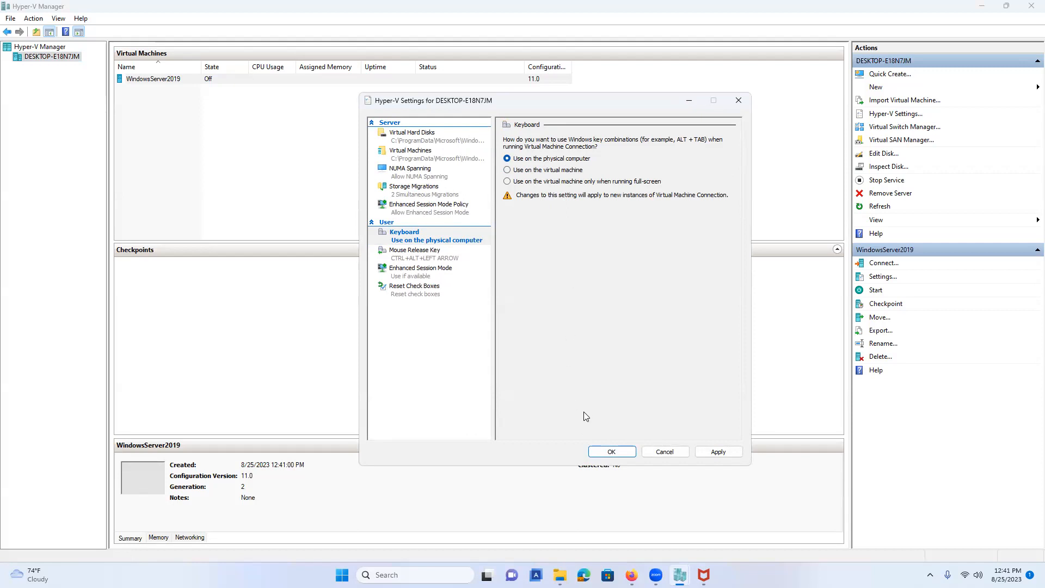
{"action": "left_click", "coordinate": [609, 451]}
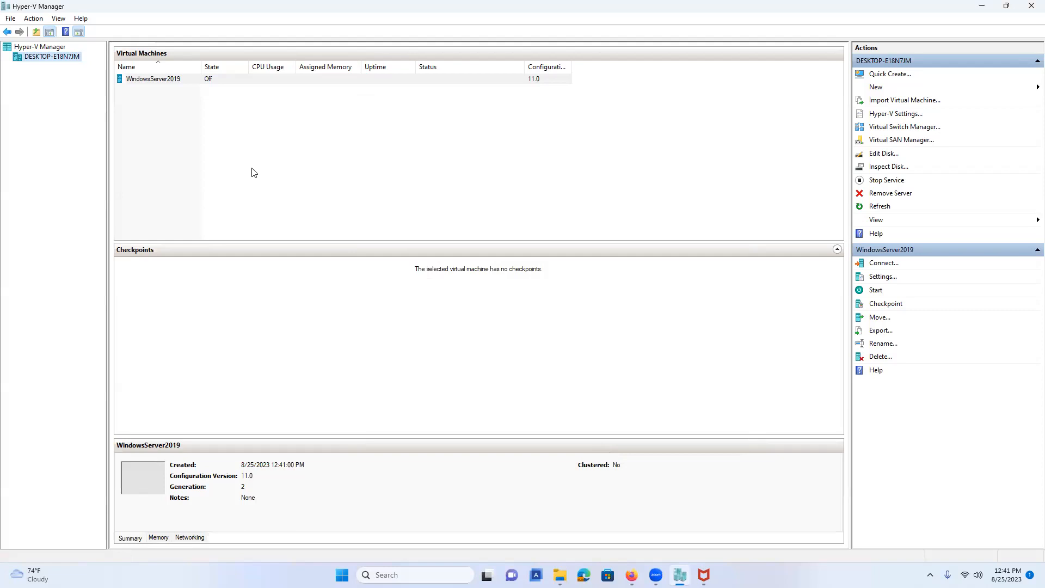
Connect to WindowsServer2019, center its console window, and start the VM.
{"action": "right_click", "coordinate": [163, 80]}
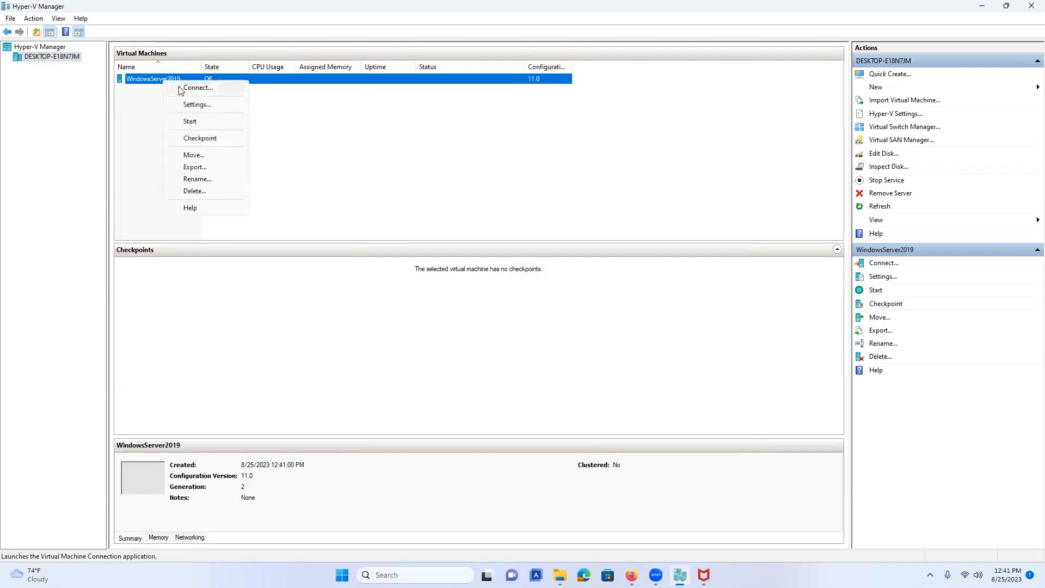
{"action": "left_click", "coordinate": [182, 89]}
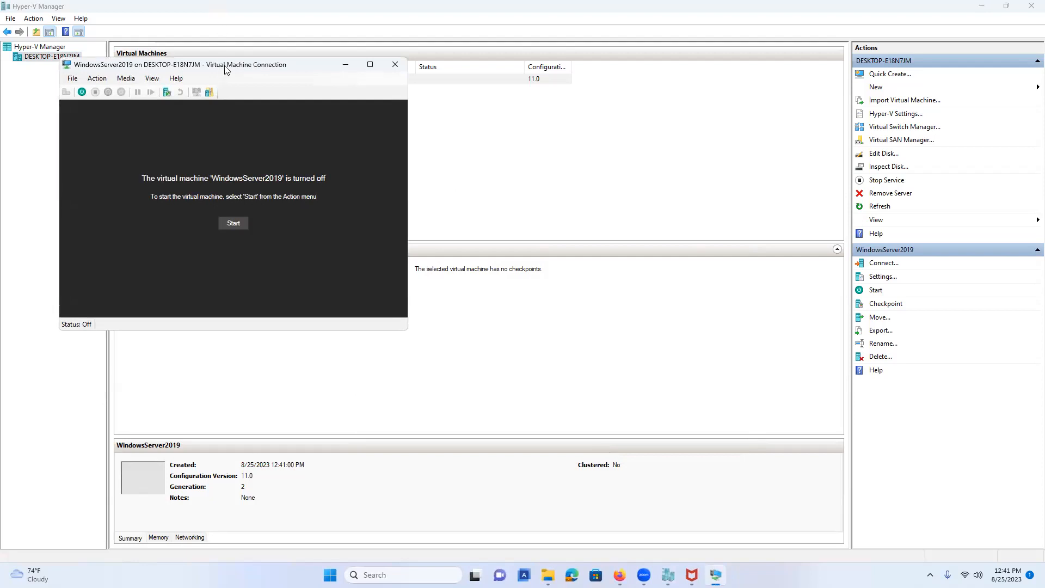
{"action": "left_click_drag", "start_coordinate": [226, 69], "coordinate": [467, 109]}
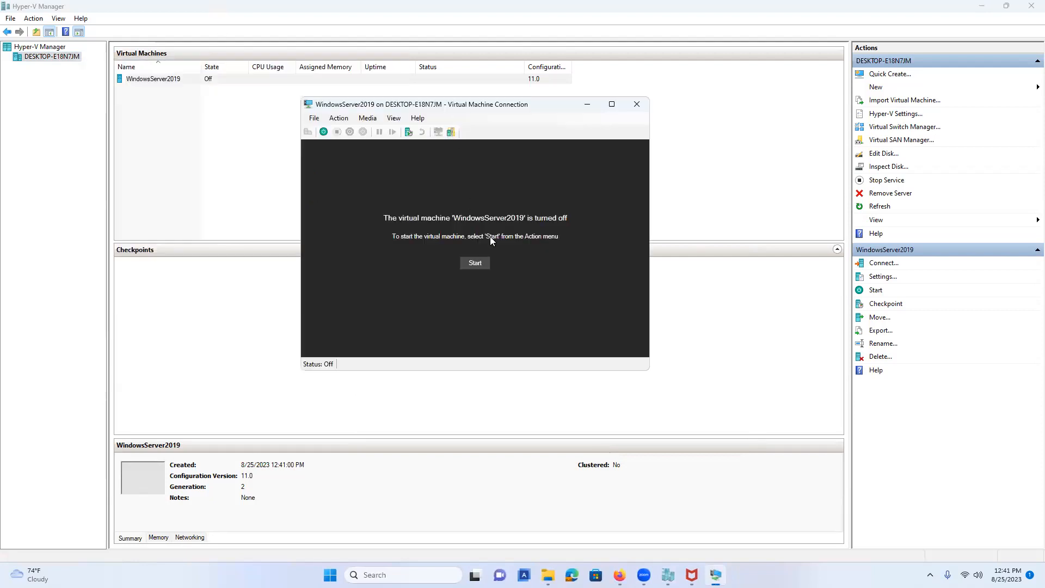
{"action": "left_click", "coordinate": [474, 264]}
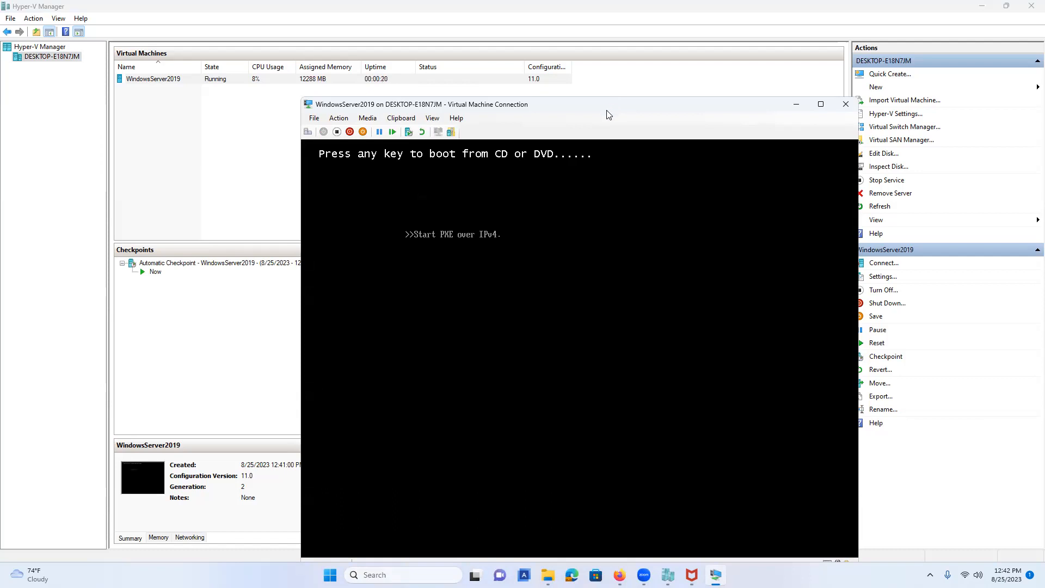
{"action": "left_click_drag", "start_coordinate": [599, 108], "coordinate": [554, 79]}
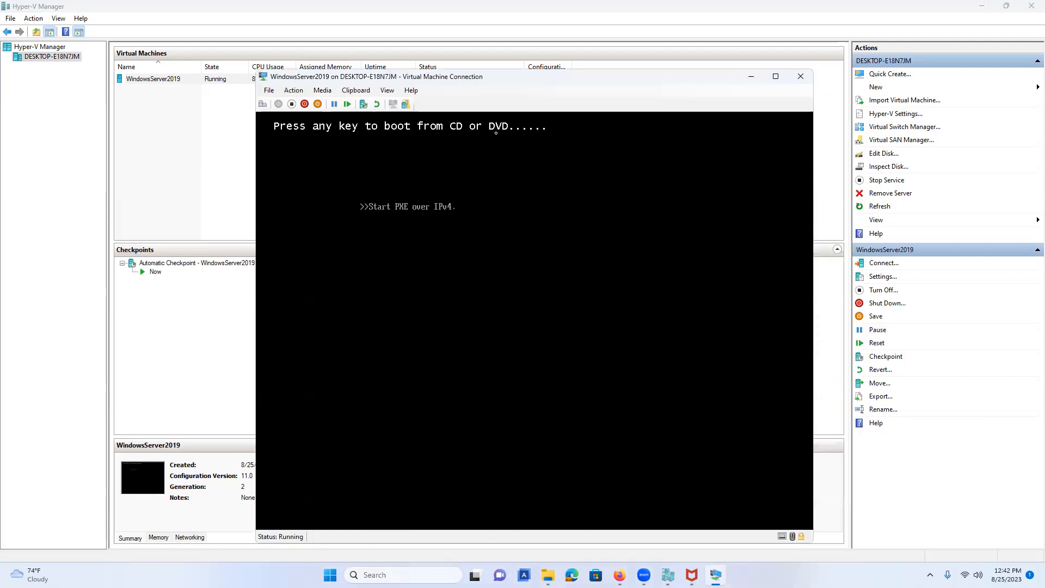
{"action": "left_click", "coordinate": [376, 104]}
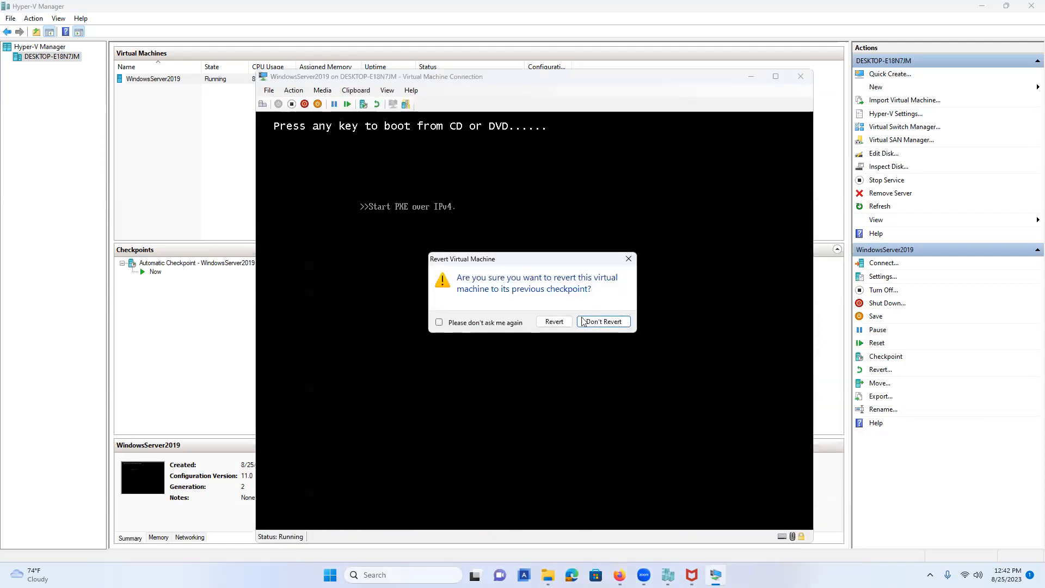
{"action": "left_click", "coordinate": [628, 260]}
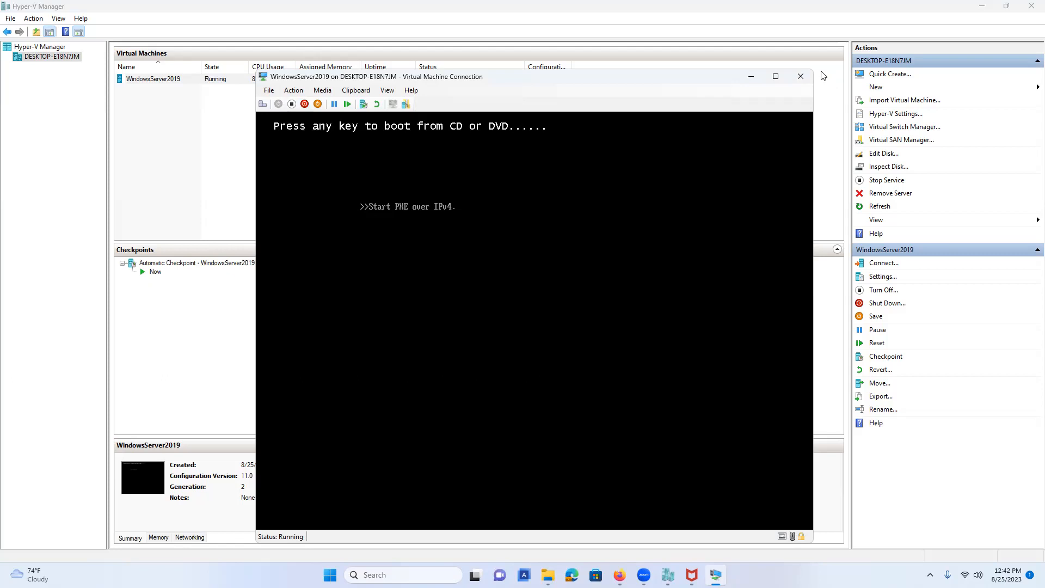
Close the console and turn off the WindowsServer2019 VM.
{"action": "left_click", "coordinate": [800, 76]}
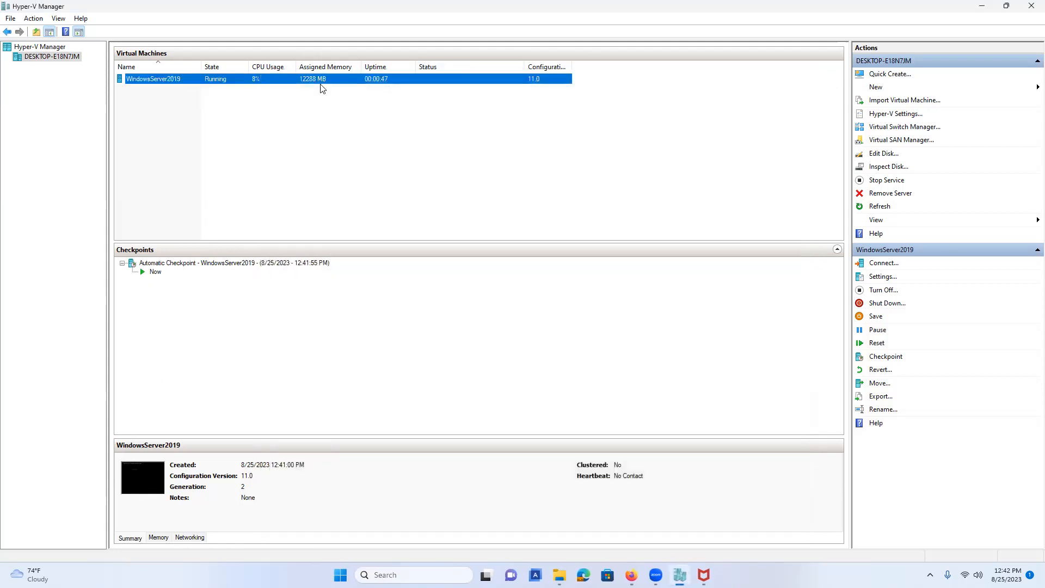
{"action": "right_click", "coordinate": [176, 80]}
{"action": "left_click", "coordinate": [205, 116]}
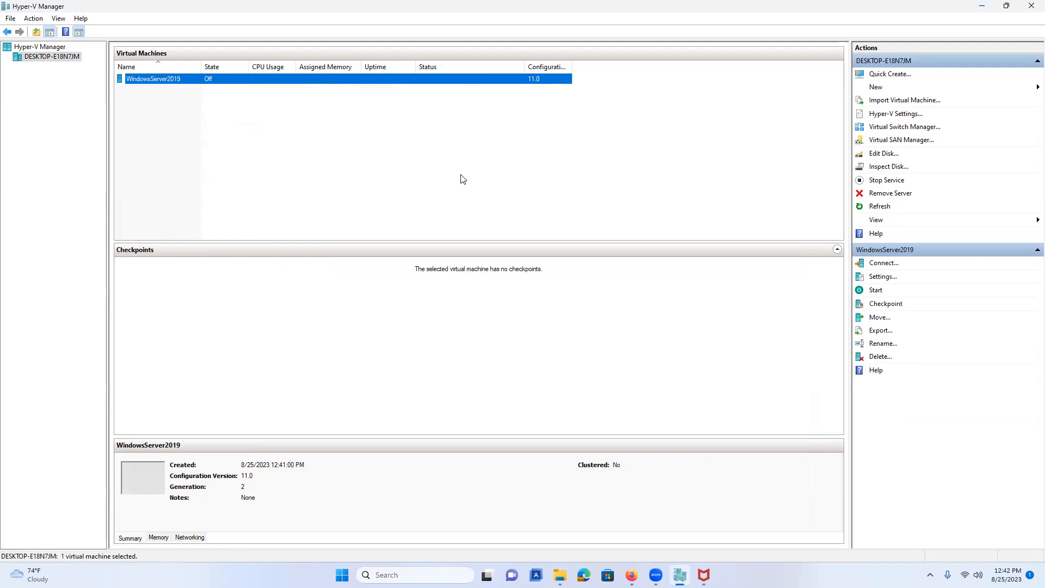
Reconnect, start the VM and boot from the DVD into Windows Setup.
{"action": "right_click", "coordinate": [164, 81]}
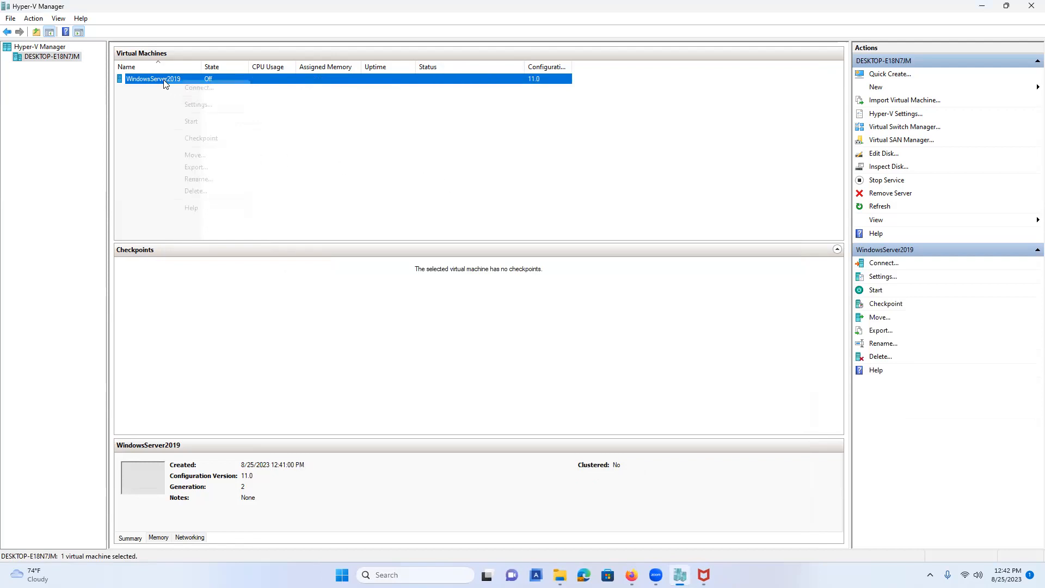
{"action": "left_click", "coordinate": [188, 88]}
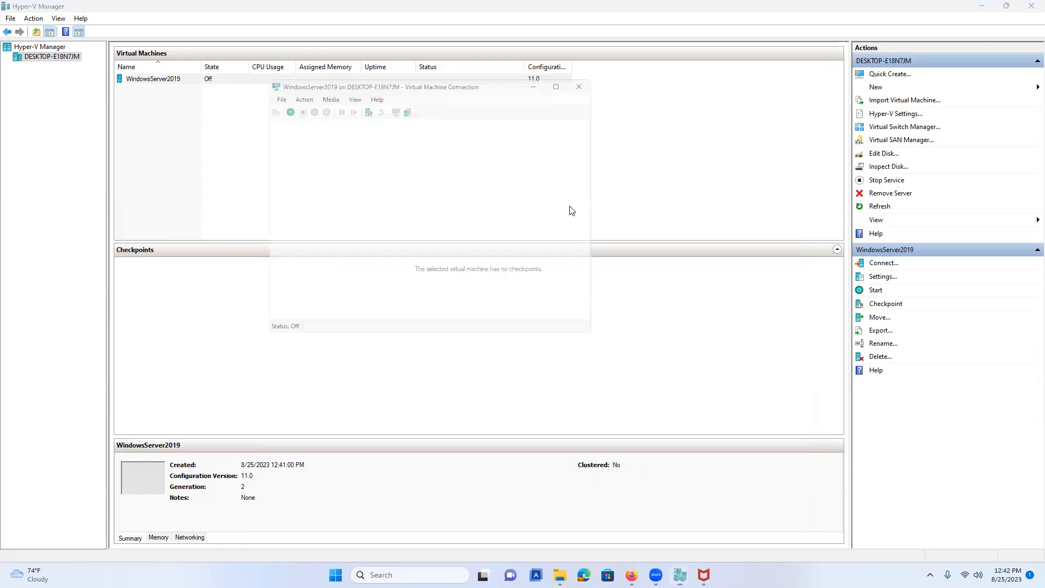
{"action": "left_click", "coordinate": [430, 235]}
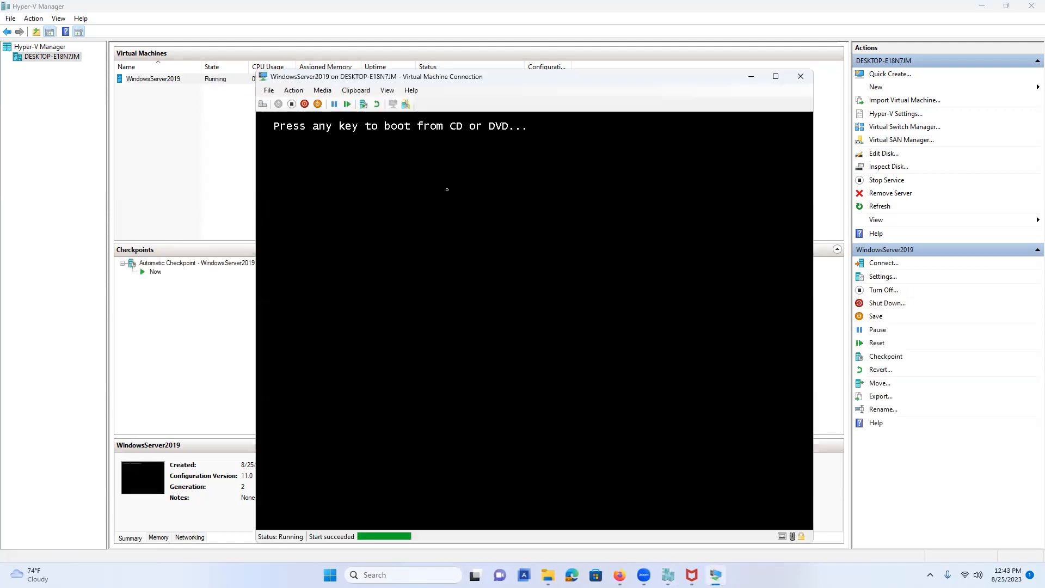
{"action": "key", "text": "Return"}
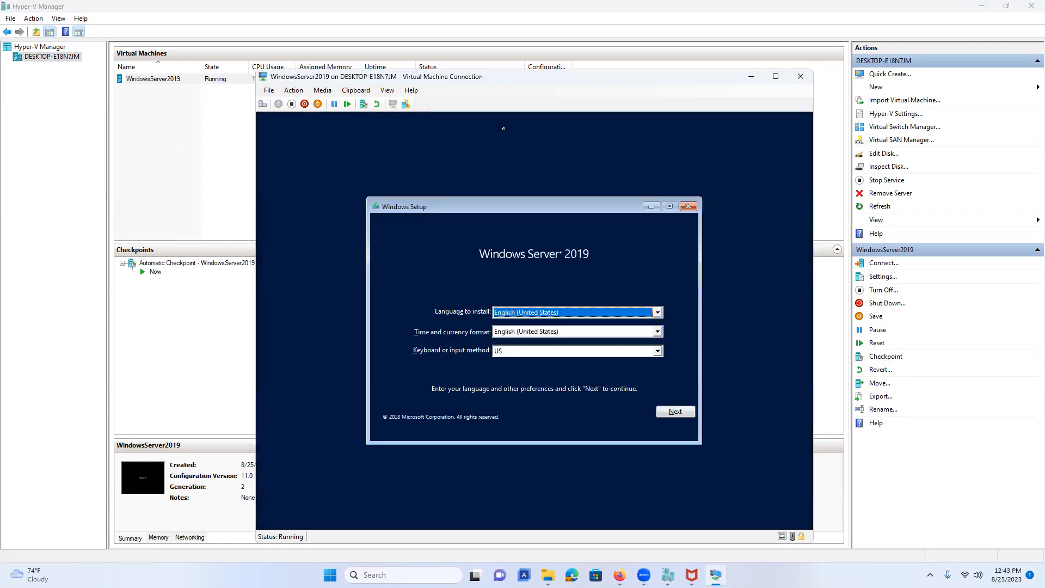
Install Datacenter Evaluation (Desktop Experience), accept the license terms, and choose Custom installation.
{"action": "left_click", "coordinate": [680, 414]}
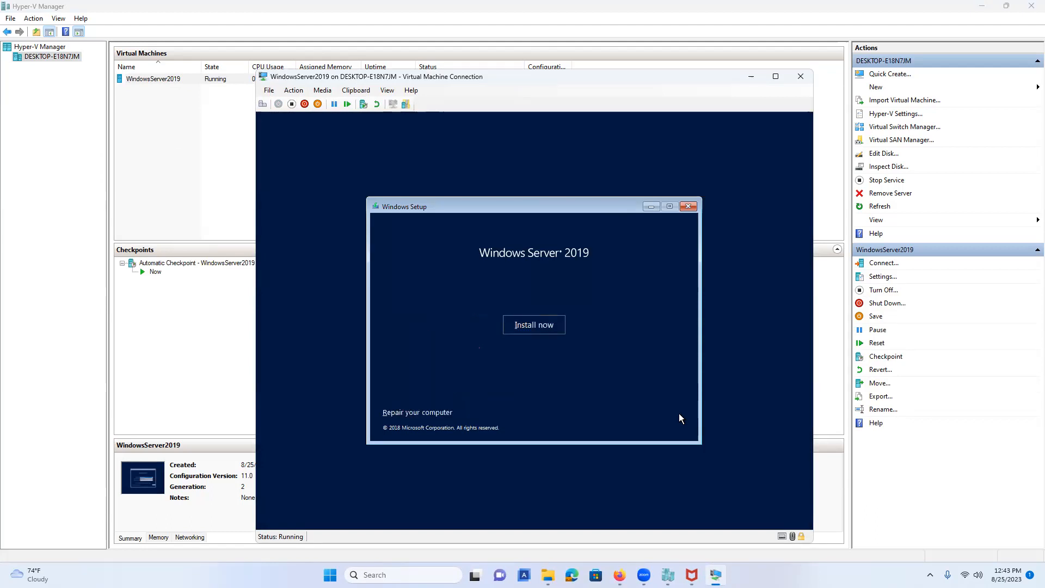
{"action": "left_click", "coordinate": [527, 325]}
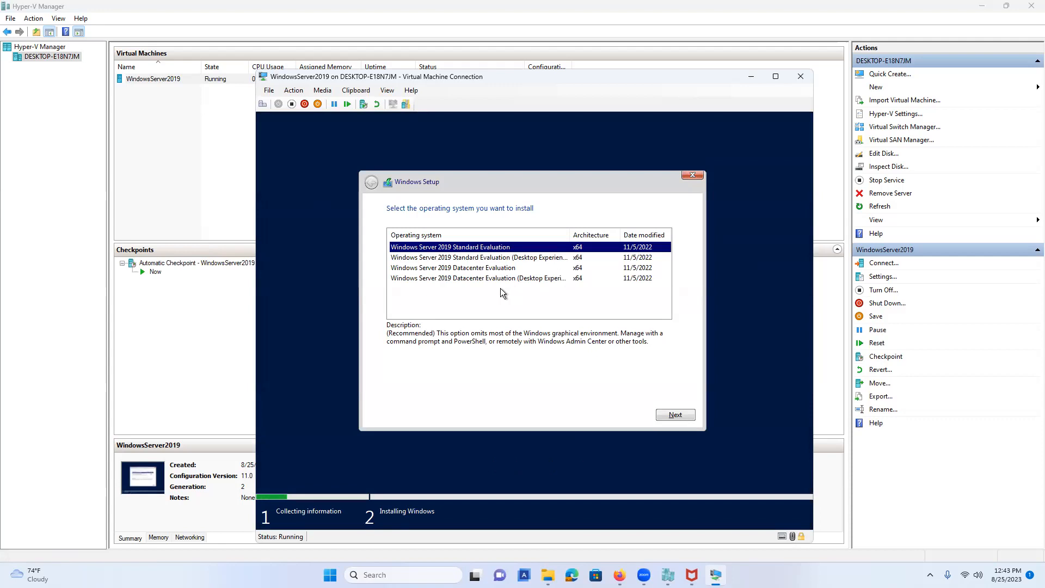
{"action": "left_click", "coordinate": [471, 279]}
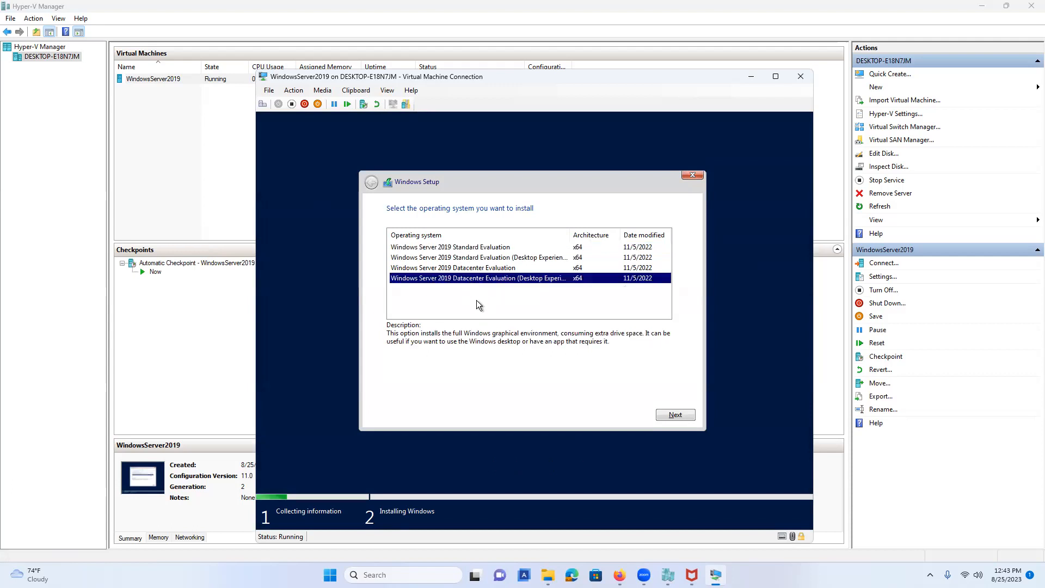
{"action": "left_click", "coordinate": [673, 416]}
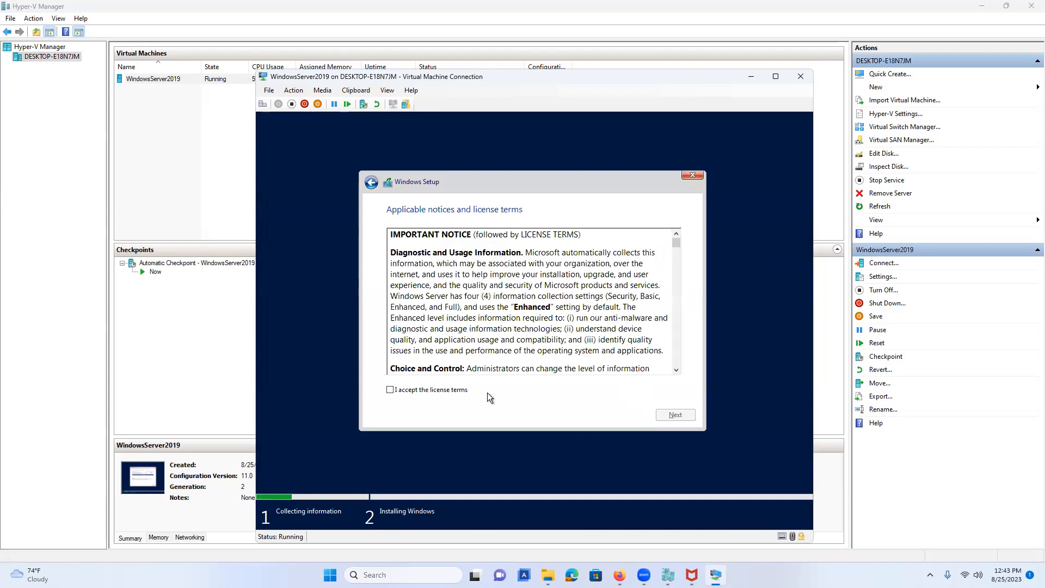
{"action": "left_click", "coordinate": [414, 392]}
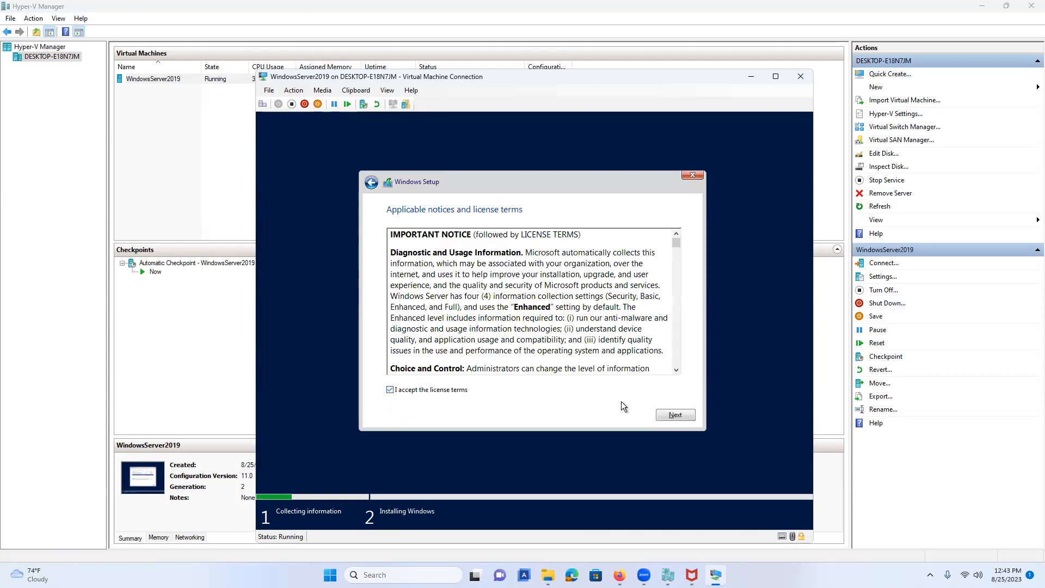
{"action": "left_click", "coordinate": [670, 415]}
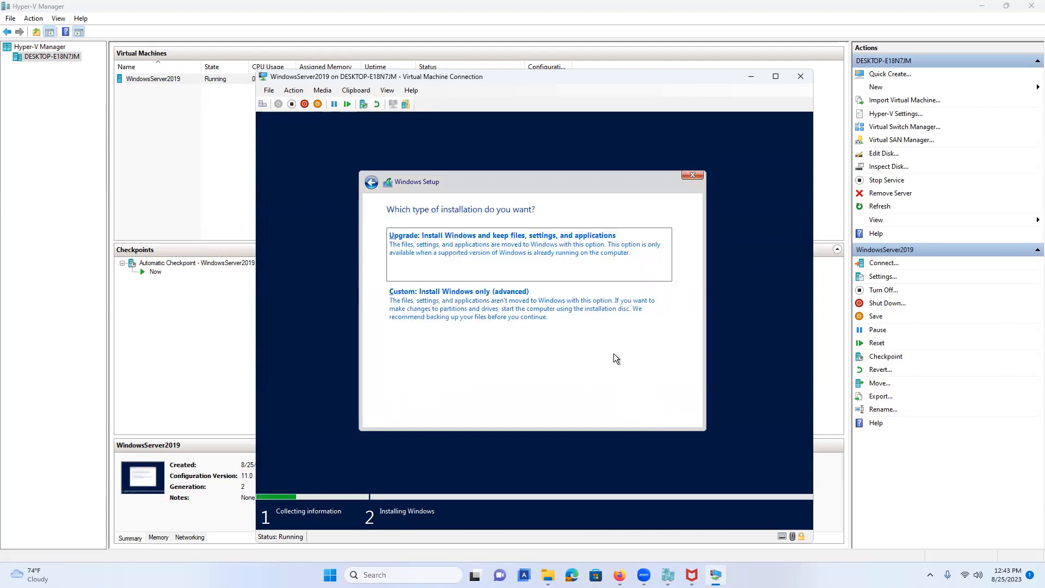
{"action": "left_click", "coordinate": [540, 315]}
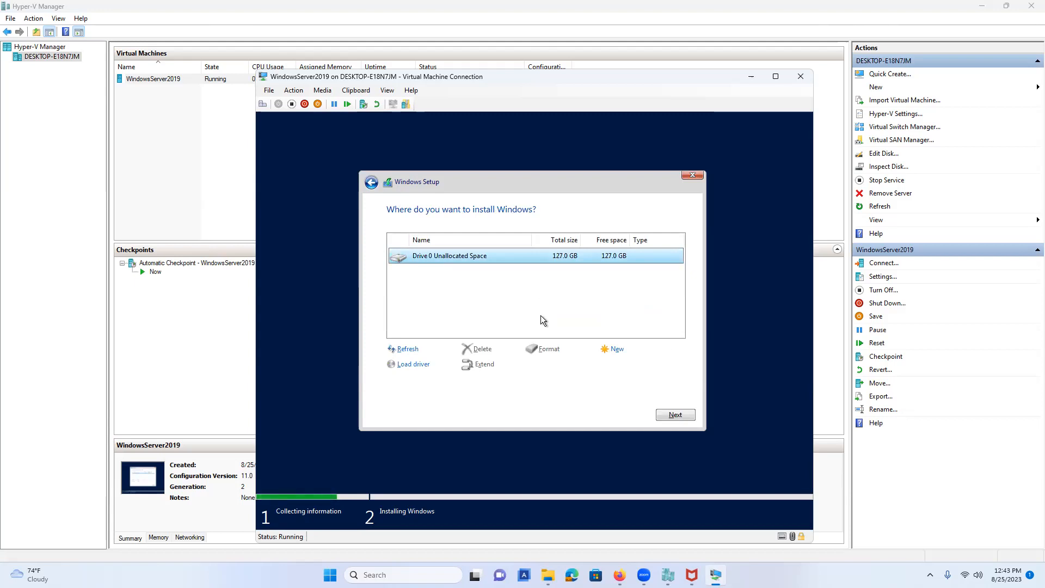
Install Windows onto Drive 0's 127.0 GB unallocated space.
{"action": "left_click", "coordinate": [675, 416]}
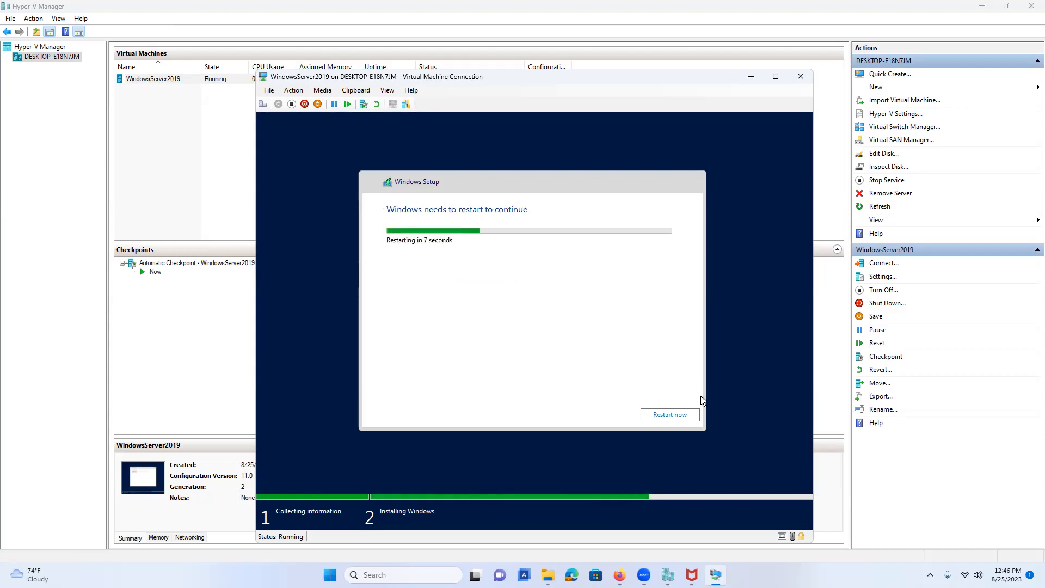
Restart the VM immediately and move its connection window right to reveal checkpoint details.
{"action": "left_click", "coordinate": [670, 415]}
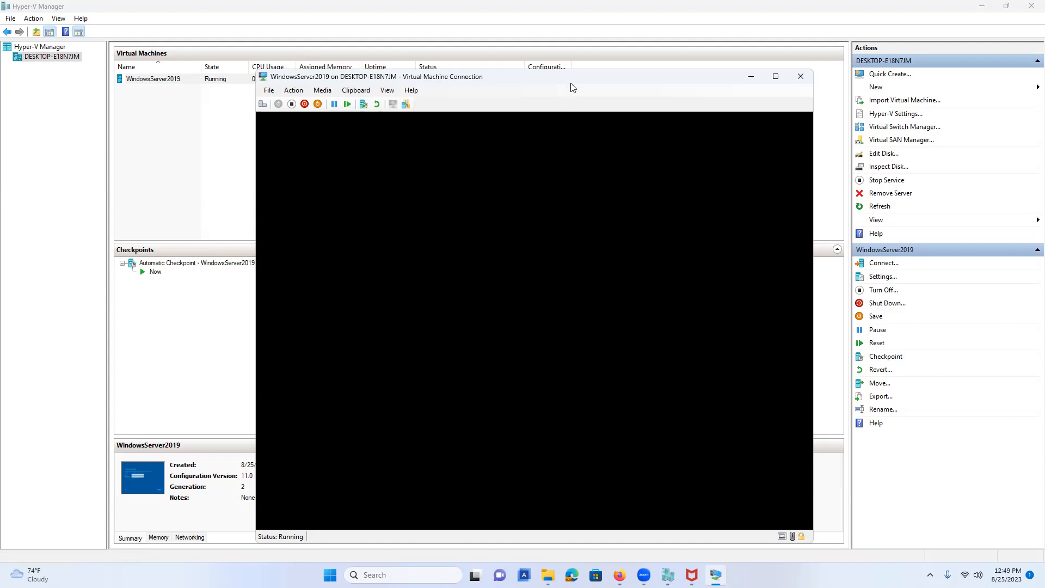
{"action": "left_click_drag", "start_coordinate": [558, 83], "coordinate": [544, 88]}
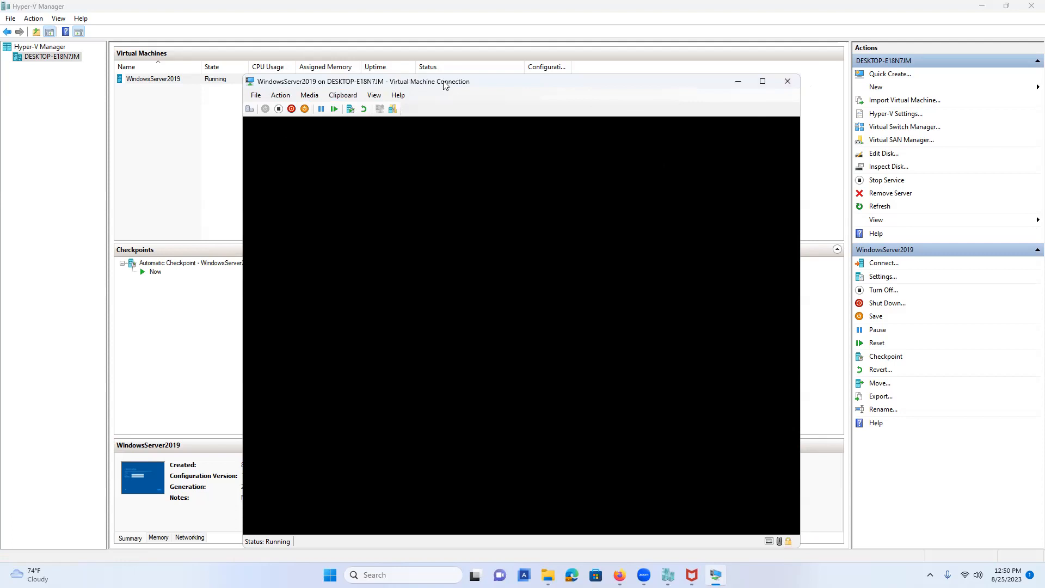
{"action": "left_click_drag", "start_coordinate": [445, 85], "coordinate": [446, 94]}
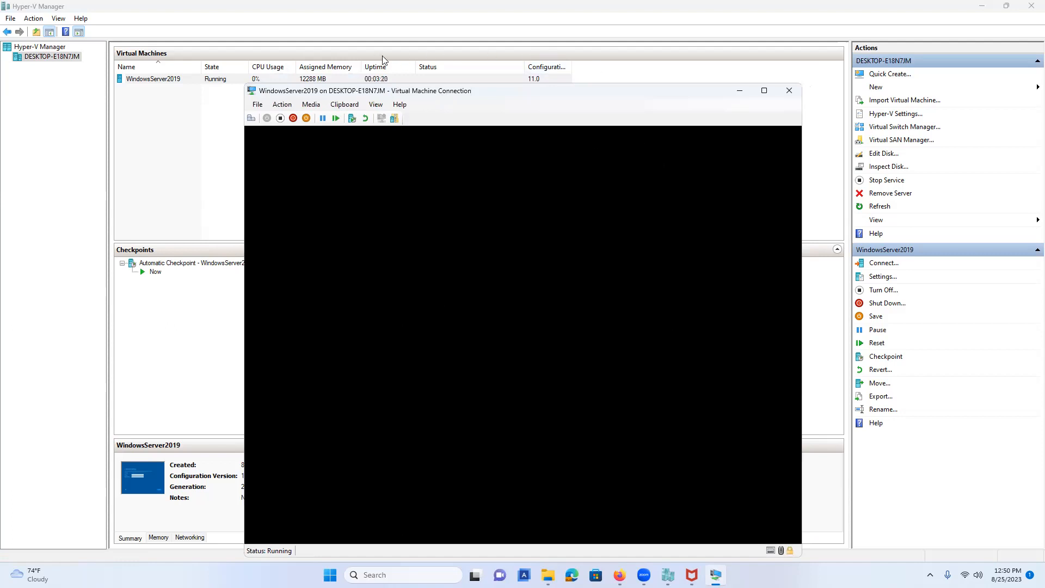
{"action": "left_click_drag", "start_coordinate": [467, 93], "coordinate": [615, 82]}
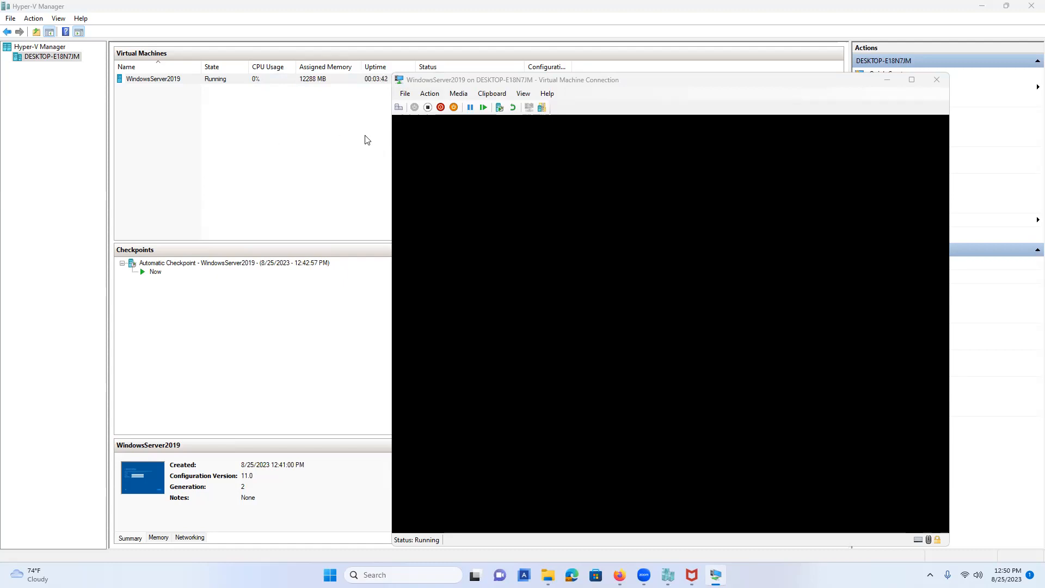
{"action": "left_click", "coordinate": [399, 108]}
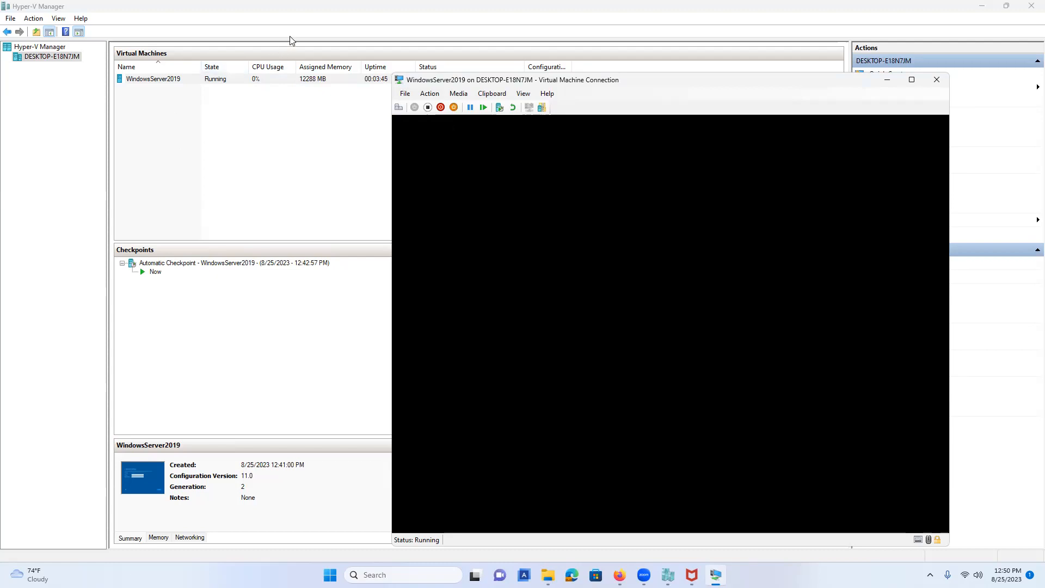
Close the VM console window and turn off the WindowsServer2019 virtual machine.
{"action": "left_click", "coordinate": [936, 79]}
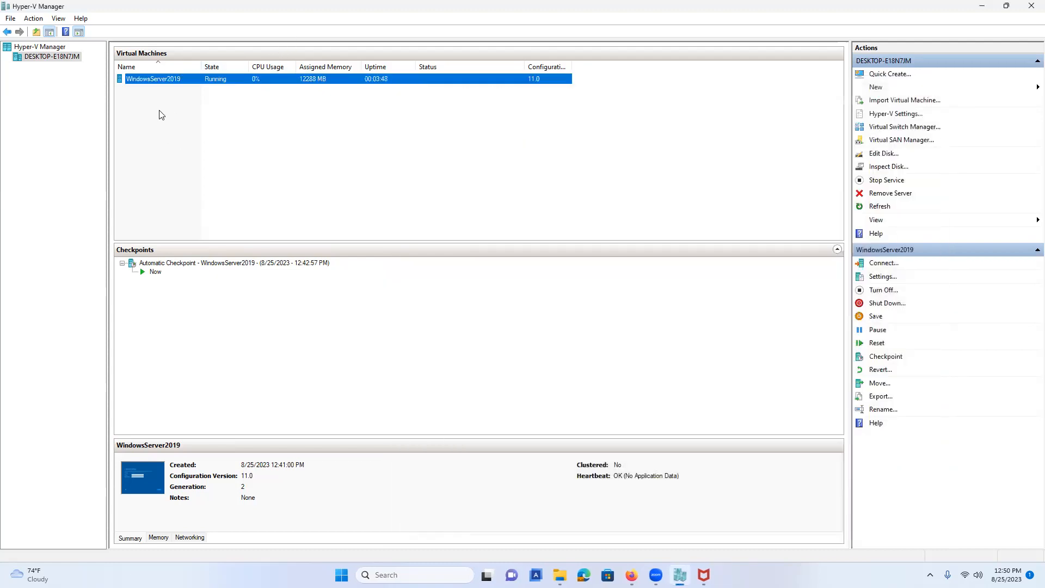
{"action": "right_click", "coordinate": [158, 80]}
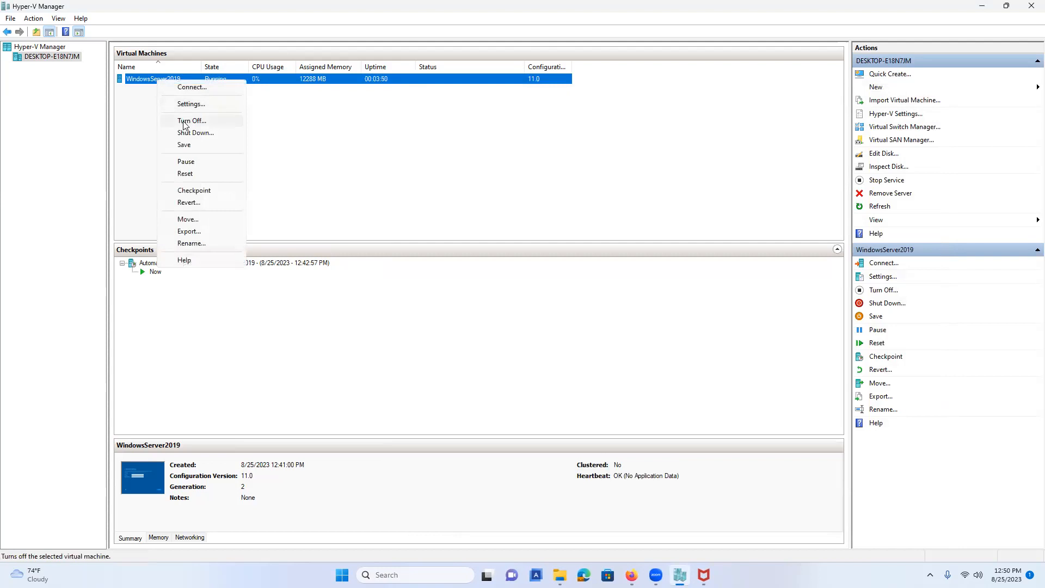
{"action": "left_click", "coordinate": [185, 121]}
Reconnect to WindowsServer2019 and start it from the connection window.
{"action": "right_click", "coordinate": [167, 81]}
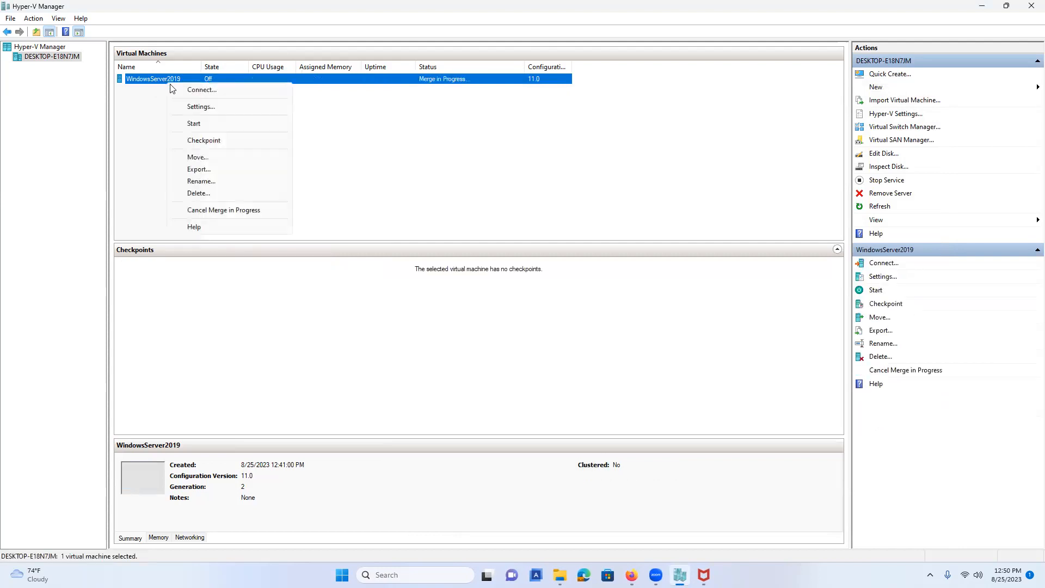
{"action": "left_click", "coordinate": [188, 91]}
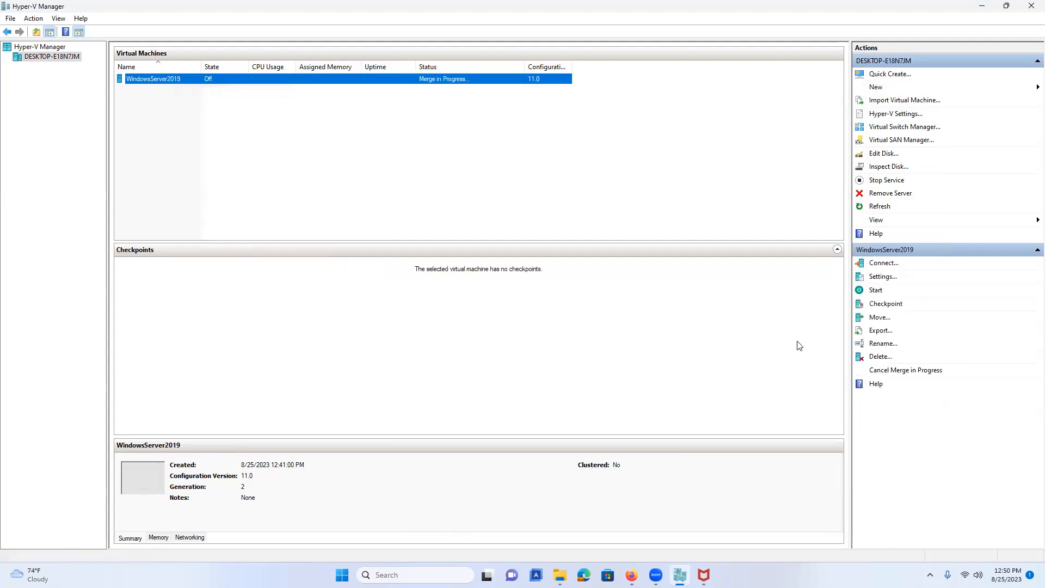
{"action": "left_click", "coordinate": [561, 239]}
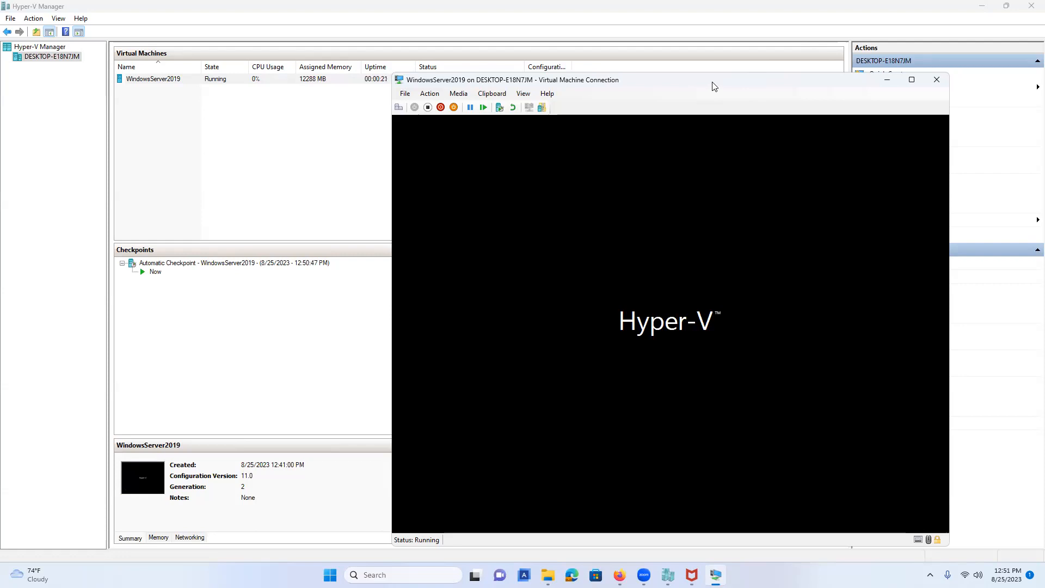
Move the VM console window right and let the guest boot to the Customize settings screen.
{"action": "left_click_drag", "start_coordinate": [529, 87], "coordinate": [736, 69]}
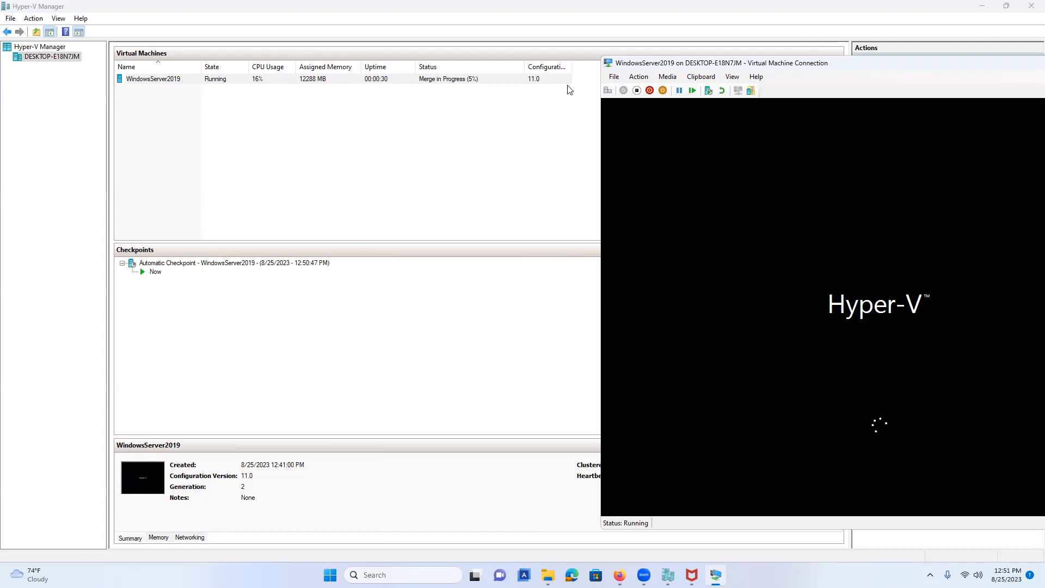
{"action": "left_click", "coordinate": [260, 68]}
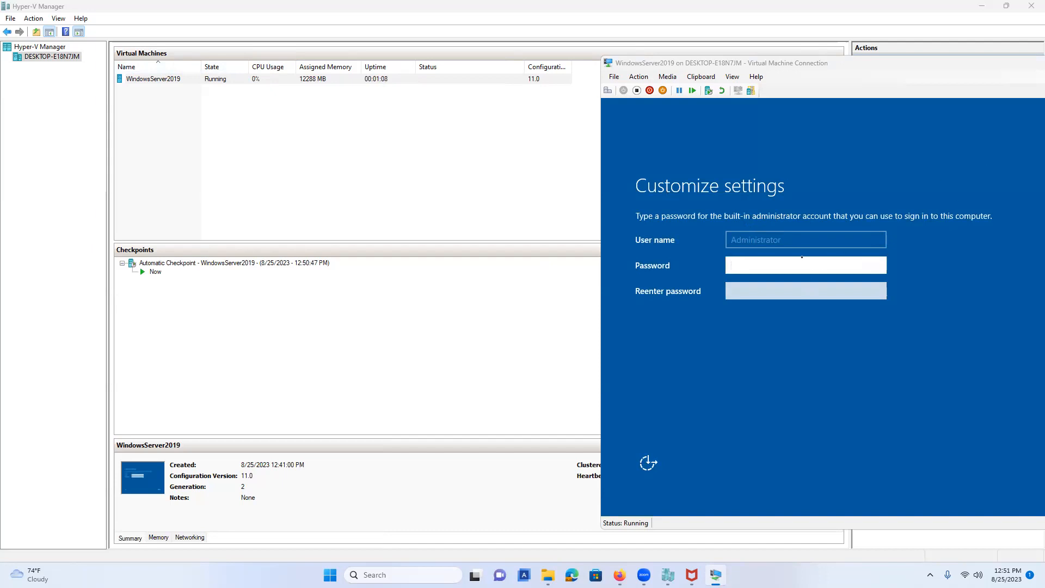
Enter the Administrator password in both the Password and Reenter password fields.
{"action": "left_click", "coordinate": [791, 266]}
{"action": "type", "text": "P@ssw0rd"}
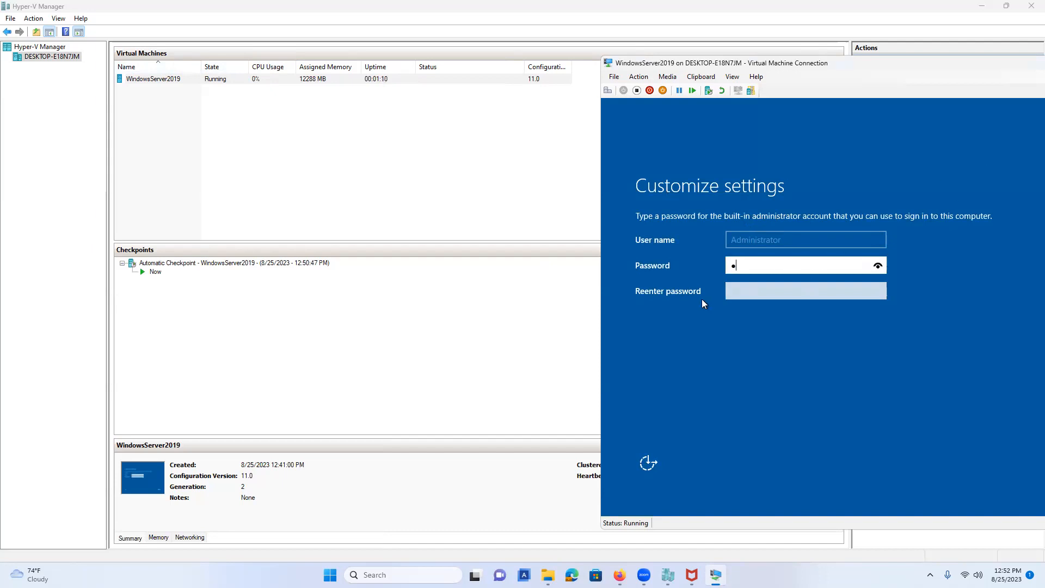
{"action": "type", "text": "1"}
{"action": "left_click", "coordinate": [758, 290]}
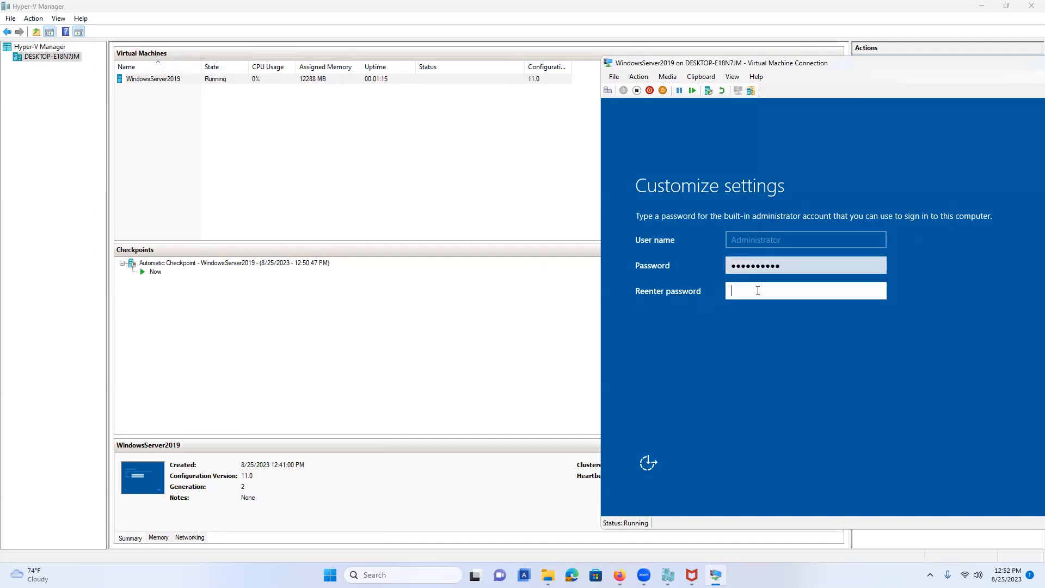
{"action": "type", "text": "P@ssw0rd12"}
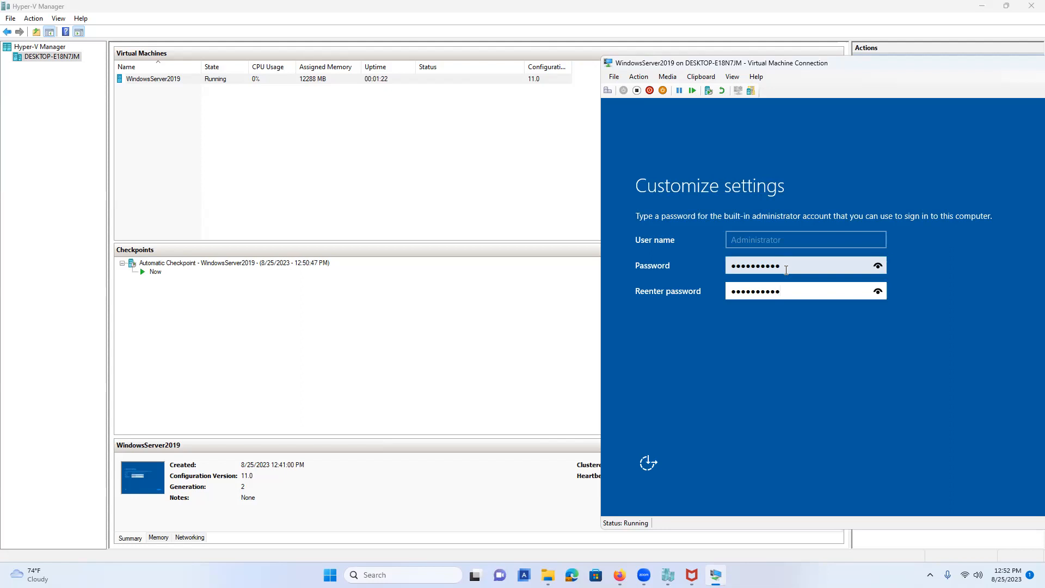
Fix the mismatch between the two password entries, check the password, and finish setup.
{"action": "left_click", "coordinate": [854, 264]}
{"action": "key", "text": "BackSpace"}
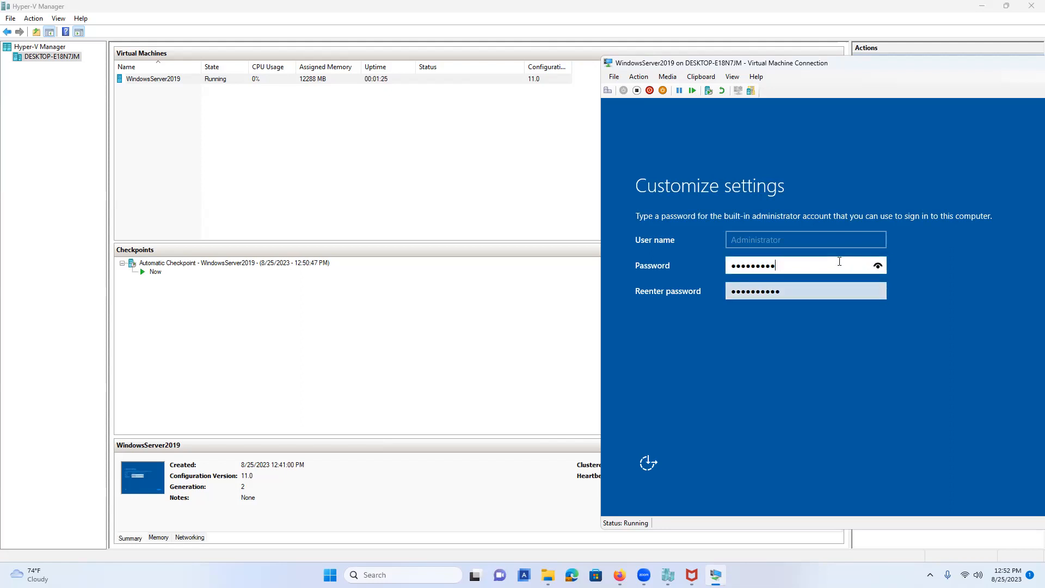
{"action": "left_click", "coordinate": [835, 291]}
{"action": "key", "text": "BackSpace"}
{"action": "left_click", "coordinate": [800, 264]}
{"action": "left_click", "coordinate": [878, 265]}
{"action": "left_click_drag", "start_coordinate": [813, 66], "coordinate": [440, 80]}
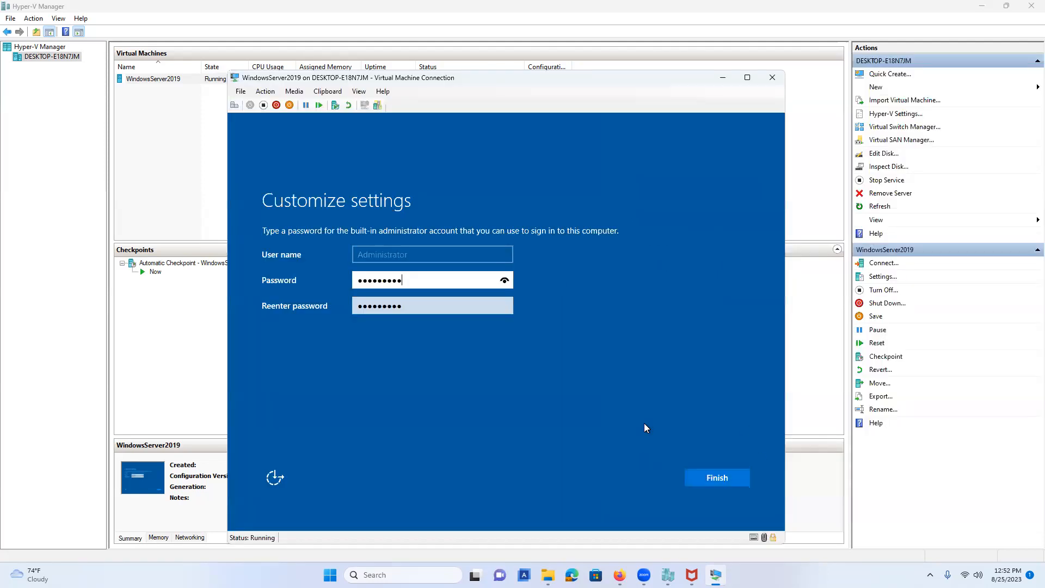
{"action": "left_click", "coordinate": [702, 478]}
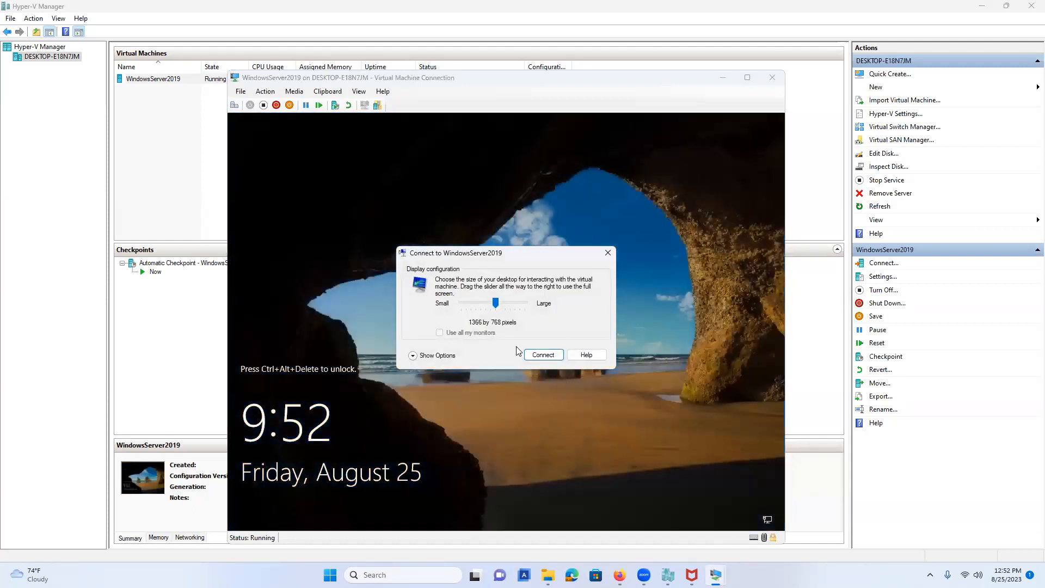
Connect at the chosen display size and sign in with the Administrator password.
{"action": "left_click", "coordinate": [543, 355]}
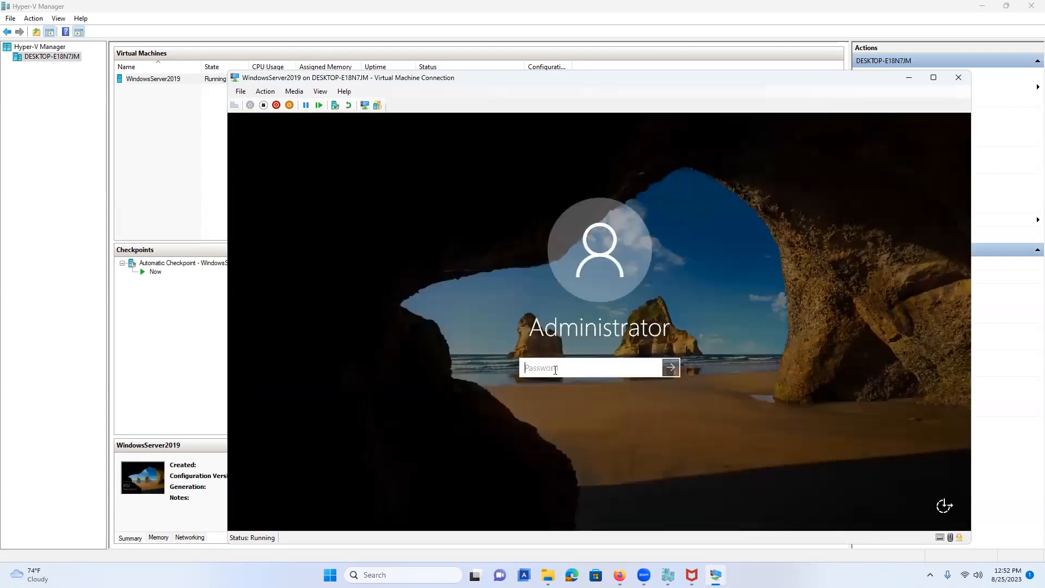
{"action": "type", "text": "**********"}
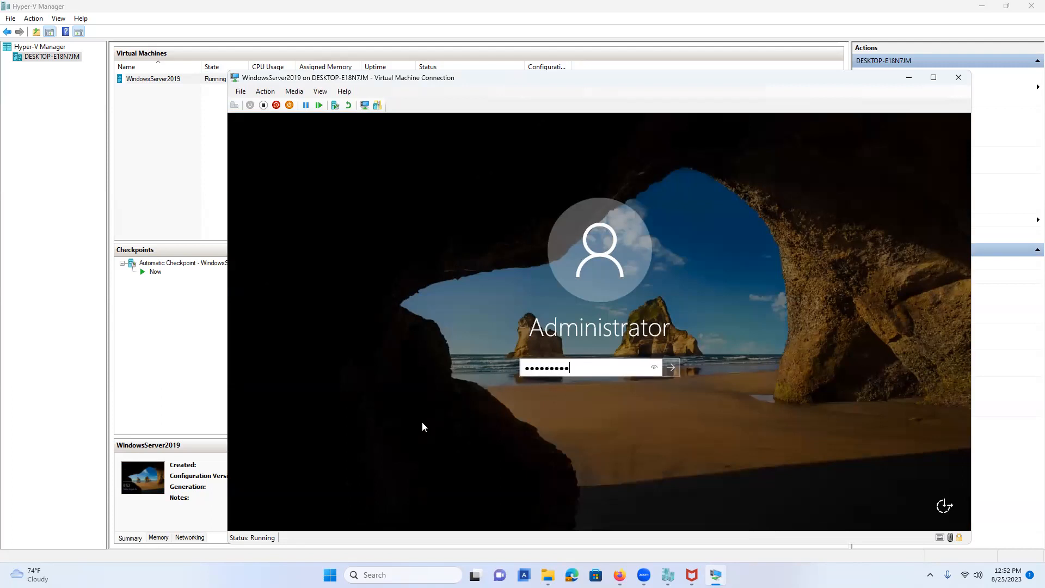
{"action": "key", "text": "Return"}
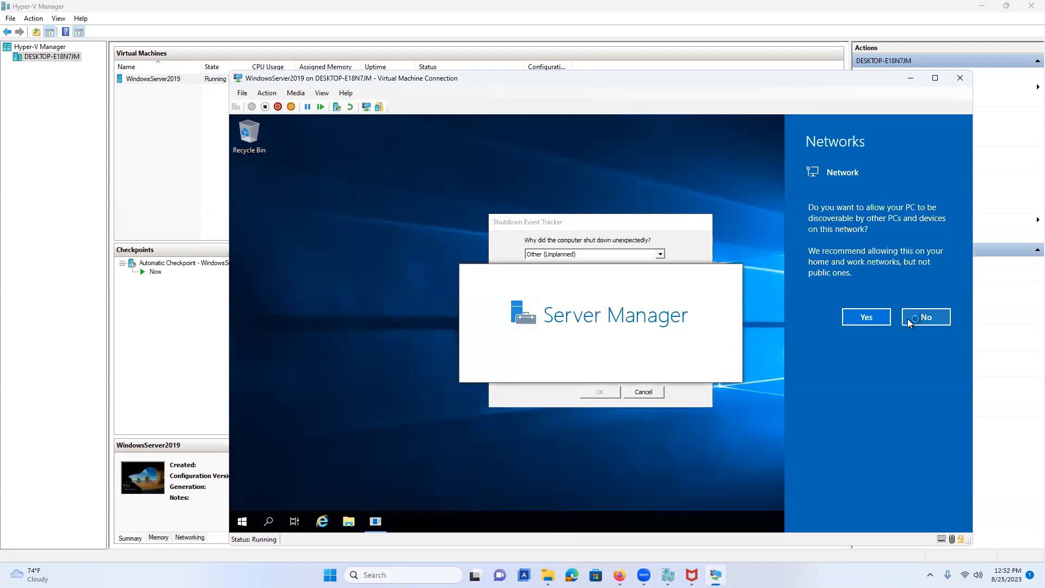
Allow network discovery, cancel the Shutdown Event Tracker, and disable the Windows Admin Center tip.
{"action": "left_click", "coordinate": [879, 319]}
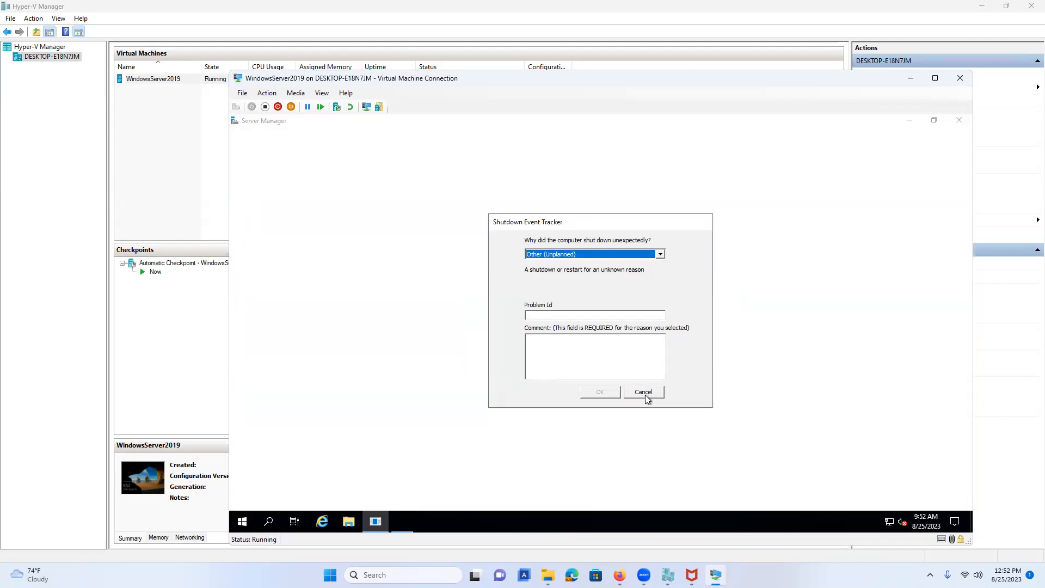
{"action": "left_click", "coordinate": [644, 392]}
{"action": "left_click", "coordinate": [365, 307]}
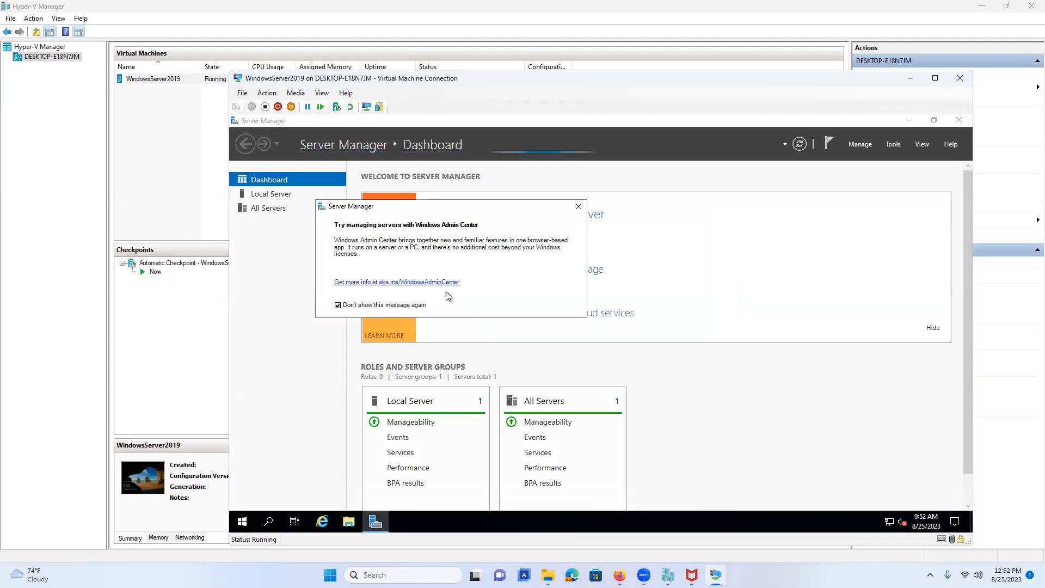
{"action": "left_click", "coordinate": [578, 207]}
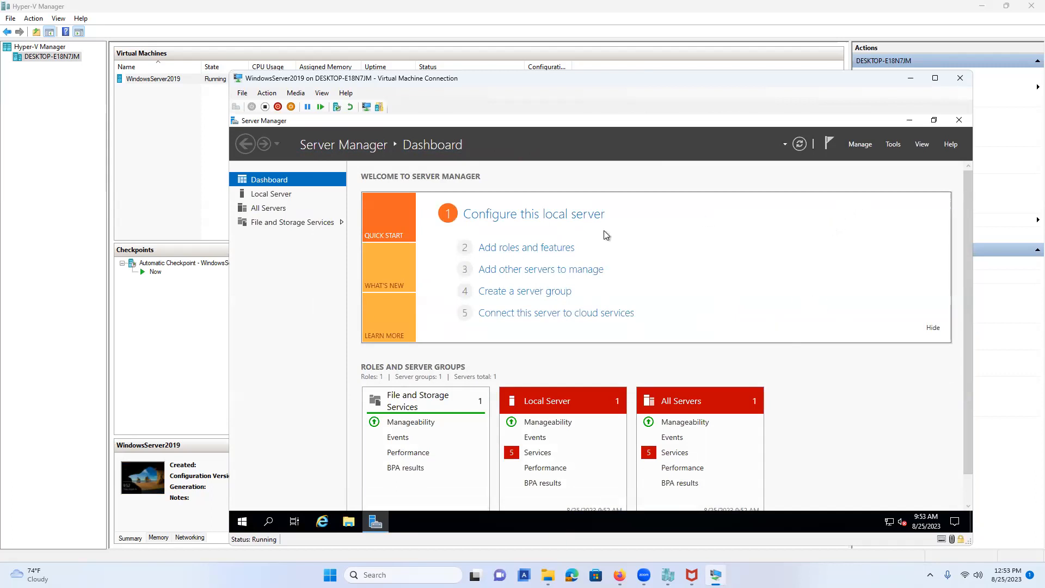
Shut down the guest with reason Application: Maintenance (Planned), then close the connection window.
{"action": "left_click", "coordinate": [242, 521]}
{"action": "left_click", "coordinate": [242, 501]}
{"action": "left_click", "coordinate": [267, 450]}
{"action": "left_click", "coordinate": [313, 443]}
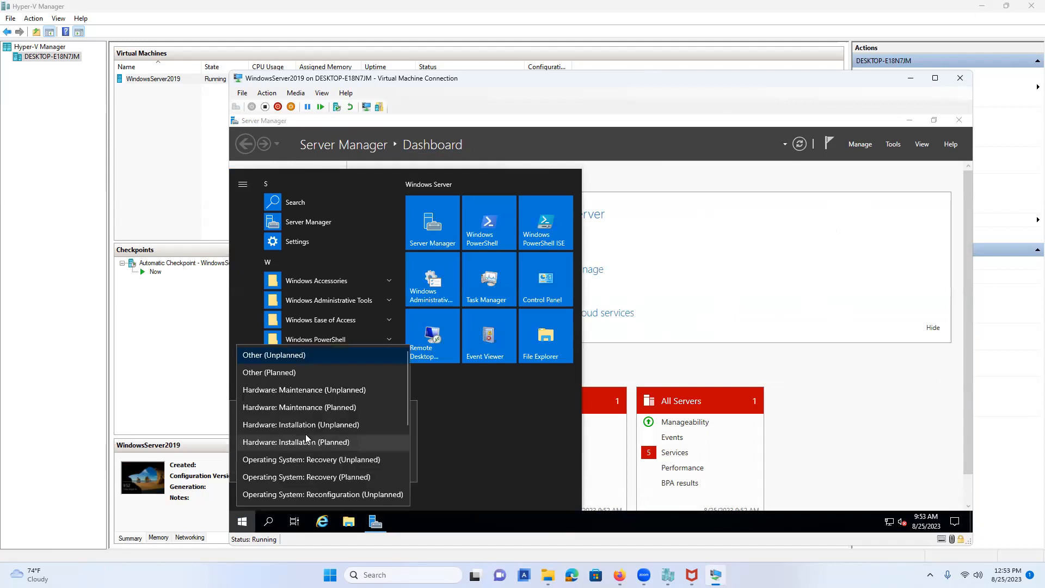
{"action": "scroll", "coordinate": [341, 447], "scroll_direction": "down", "scroll_amount": 1}
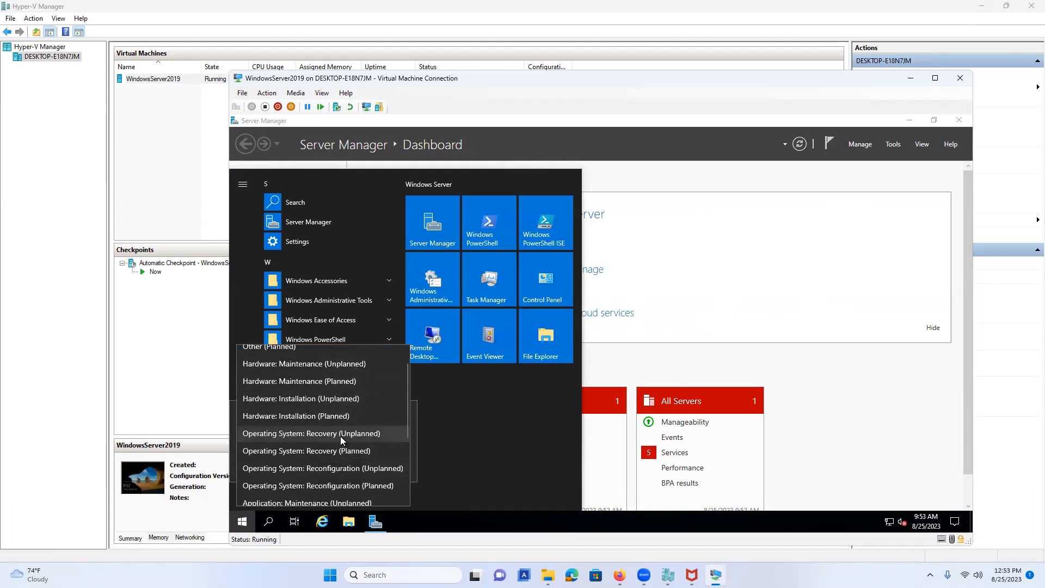
{"action": "scroll", "coordinate": [342, 447], "scroll_direction": "down", "scroll_amount": 1}
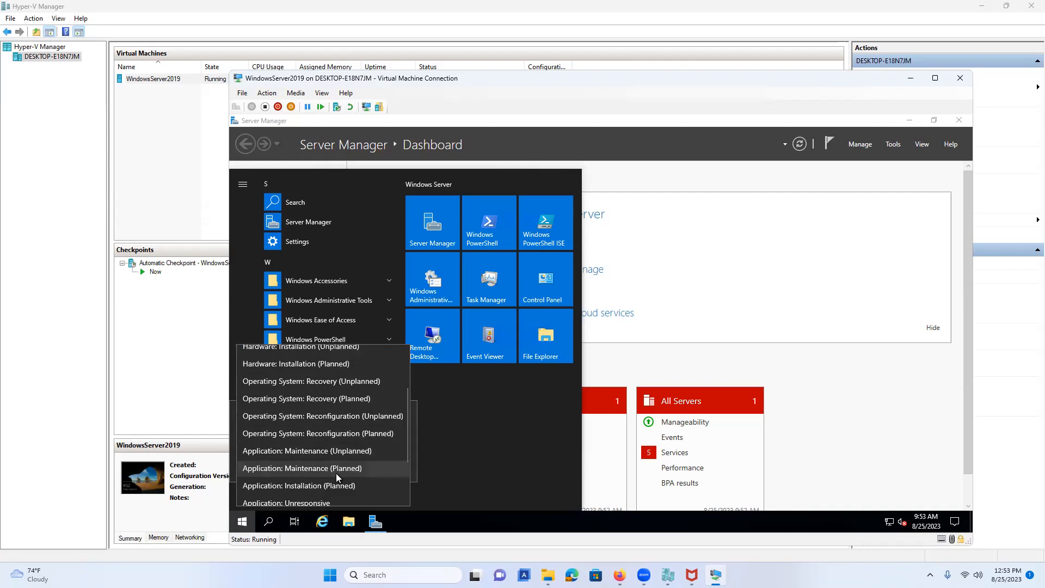
{"action": "scroll", "coordinate": [338, 477], "scroll_direction": "down", "scroll_amount": 1}
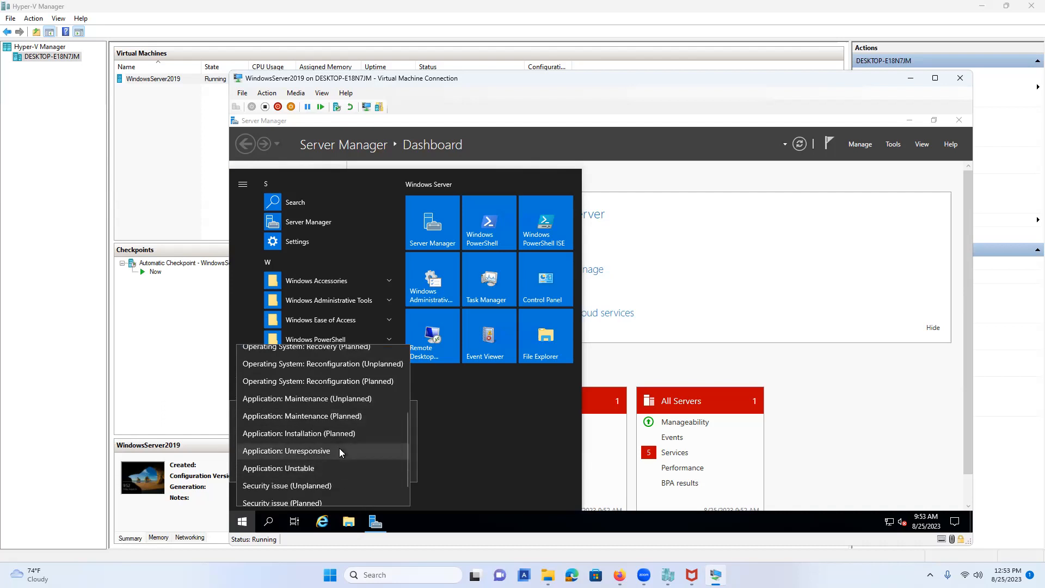
{"action": "left_click", "coordinate": [346, 416]}
{"action": "left_click", "coordinate": [389, 466]}
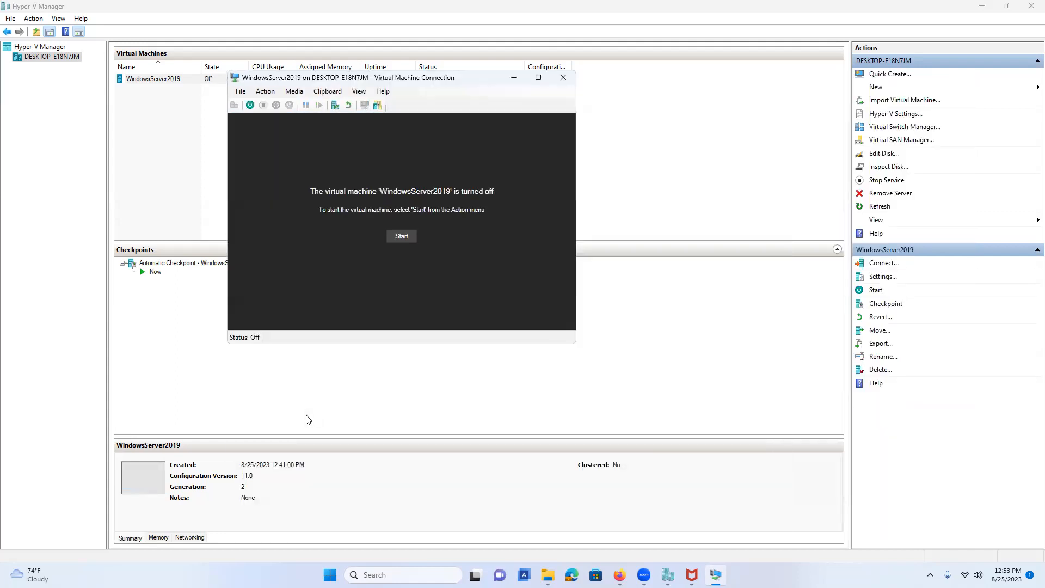
{"action": "left_click", "coordinate": [563, 77]}
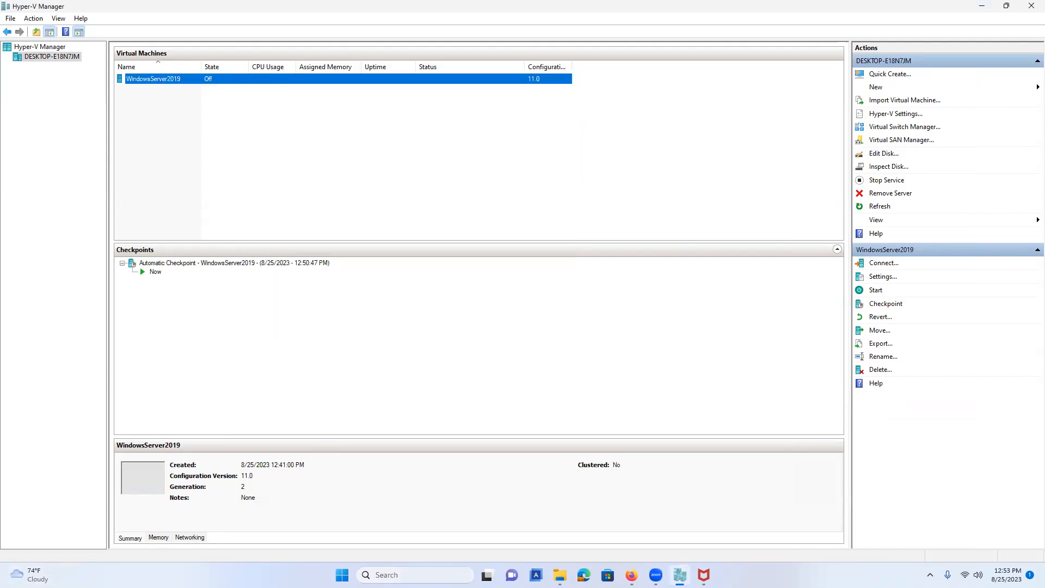
Search for 'powershell' and launch Windows PowerShell as Administrator.
{"action": "left_click", "coordinate": [401, 573]}
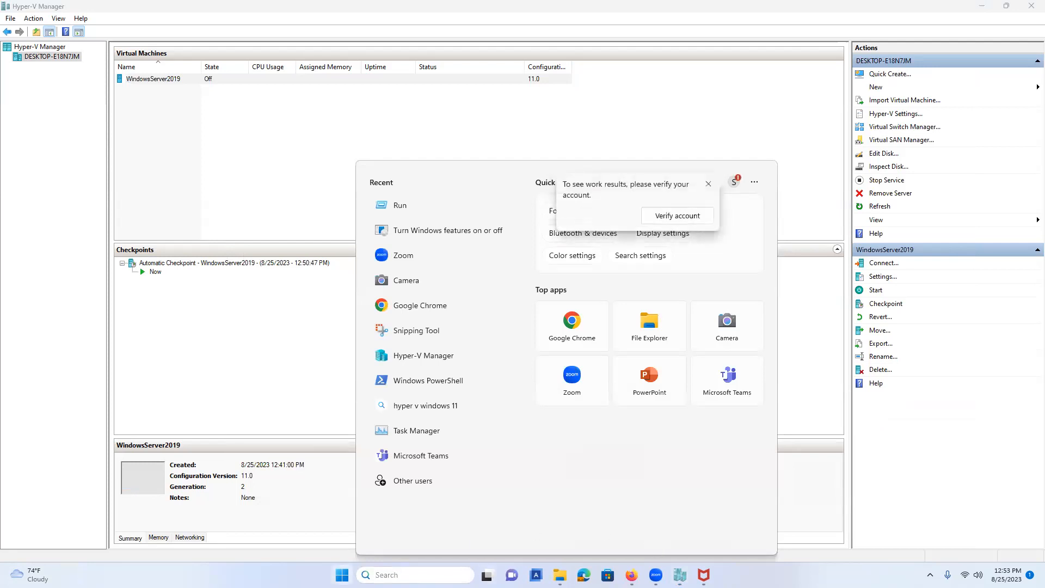
{"action": "key", "text": "super+x"}
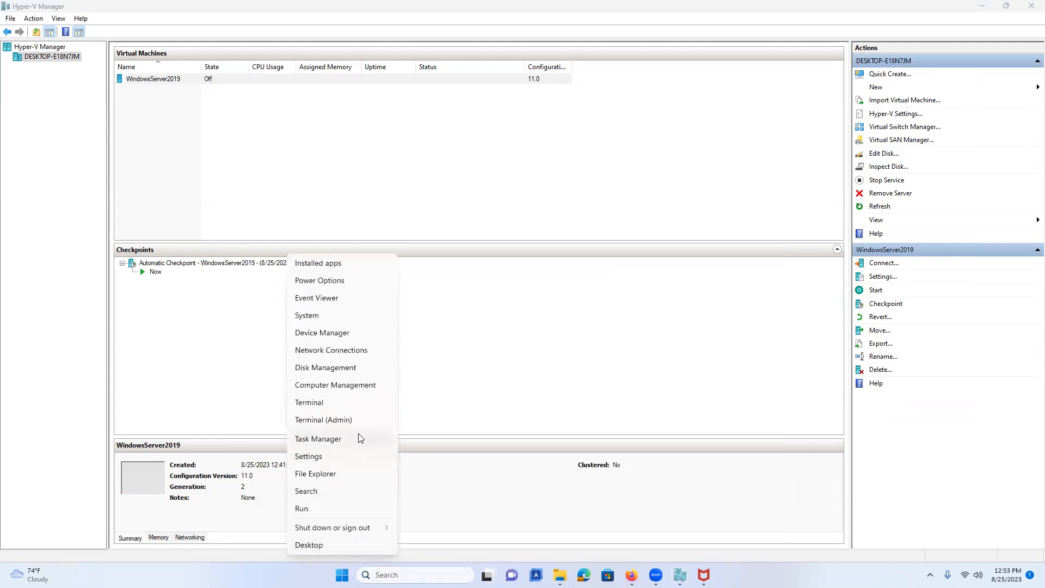
{"action": "key", "text": "Escape"}
{"action": "left_click", "coordinate": [381, 573]}
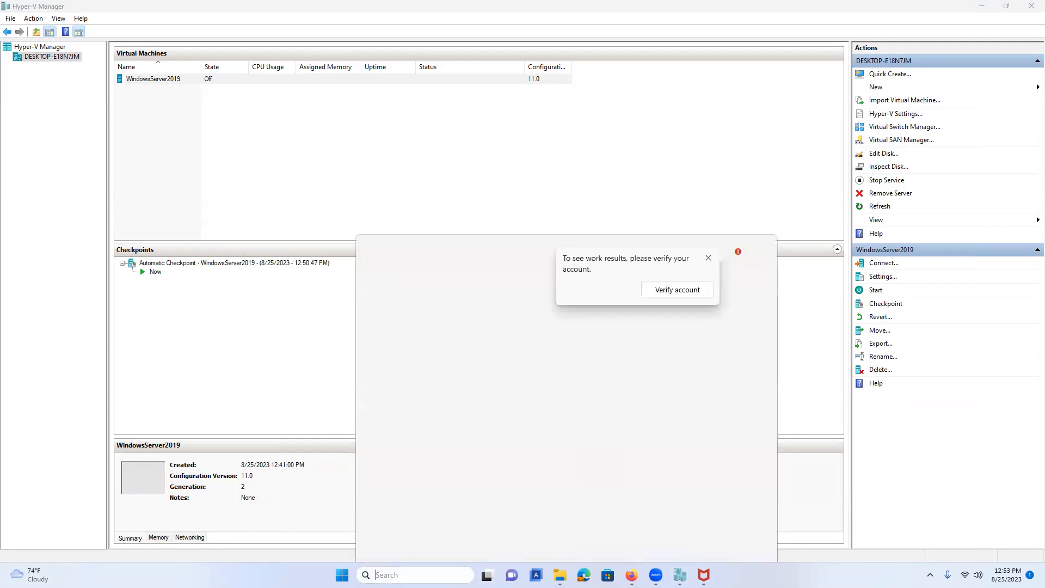
{"action": "type", "text": "powershe"}
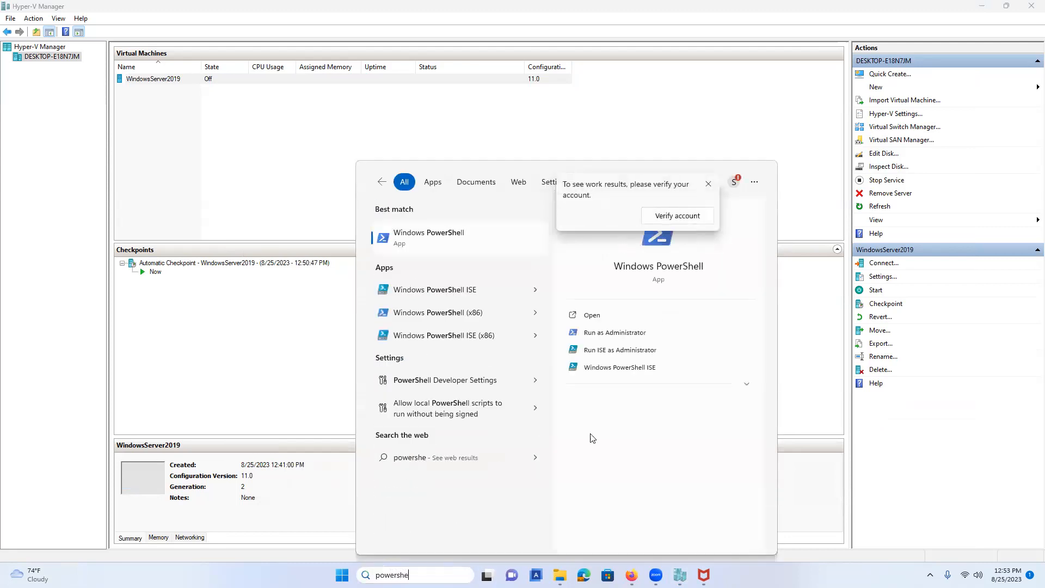
{"action": "left_click", "coordinate": [614, 332]}
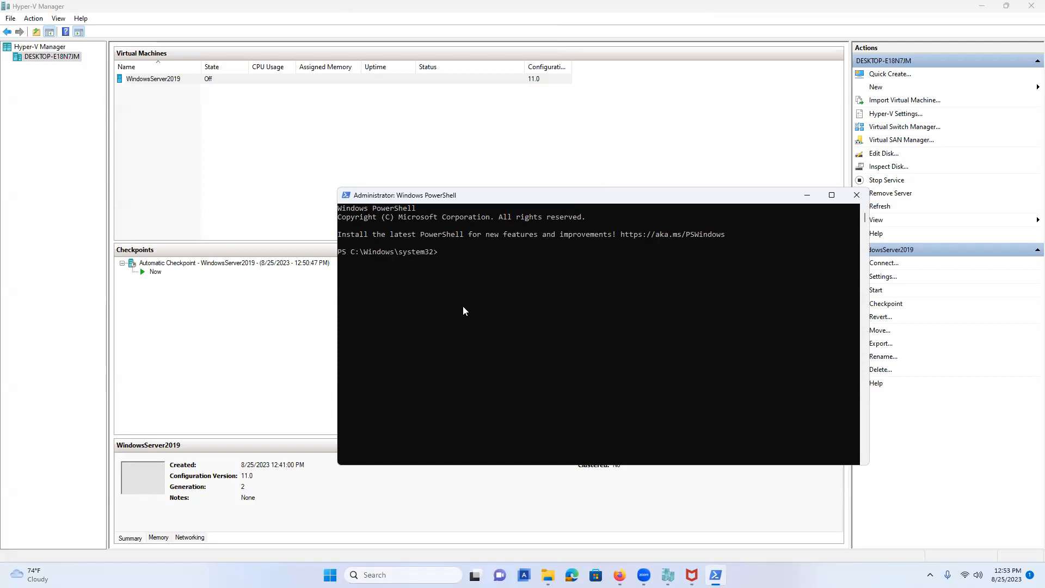
Run Set-VMProcessor -VMName WindowsServer2019 -ExposeVirtualizationExtensions $true to enable nested virtualization.
{"action": "type", "text": "Set-VMProcessior -VMnam"}
{"action": "key", "text": "Tab"}
{"action": "type", "text": "WindowsS"}
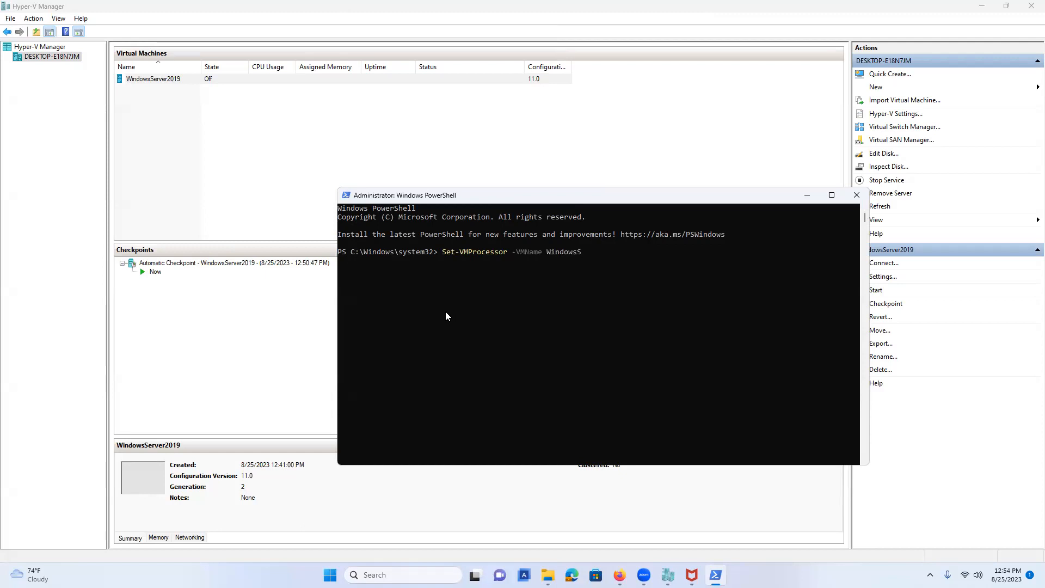
{"action": "type", "text": "erver2019 -ExposeVirtual"}
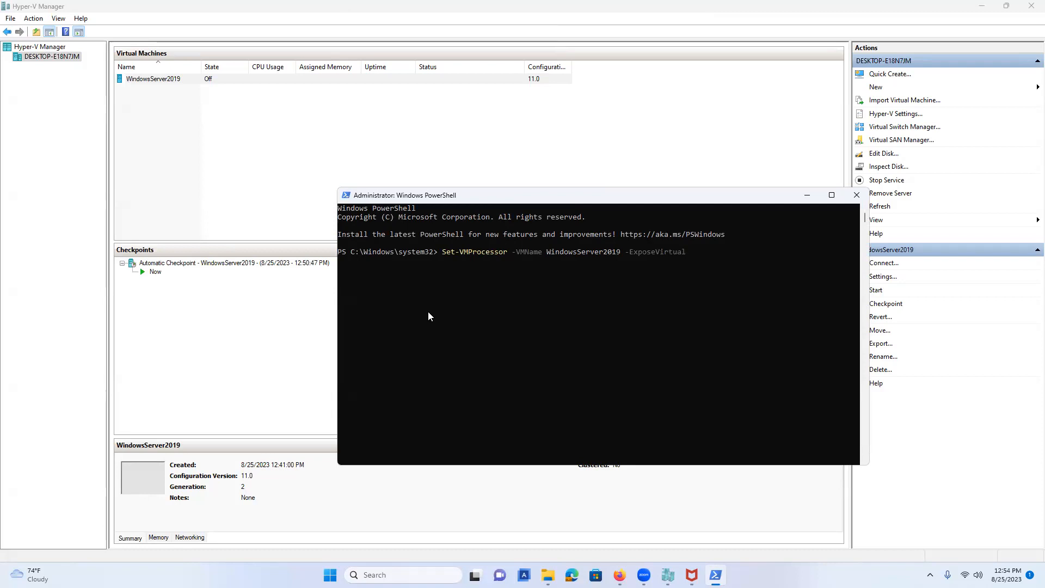
{"action": "type", "text": "izatio"}
{"action": "type", "text": "n"}
{"action": "type", "text": "Exrt"}
{"action": "key", "text": "BackSpace"}
{"action": "key", "text": "BackSpace"}
{"action": "type", "text": "tensions $true"}
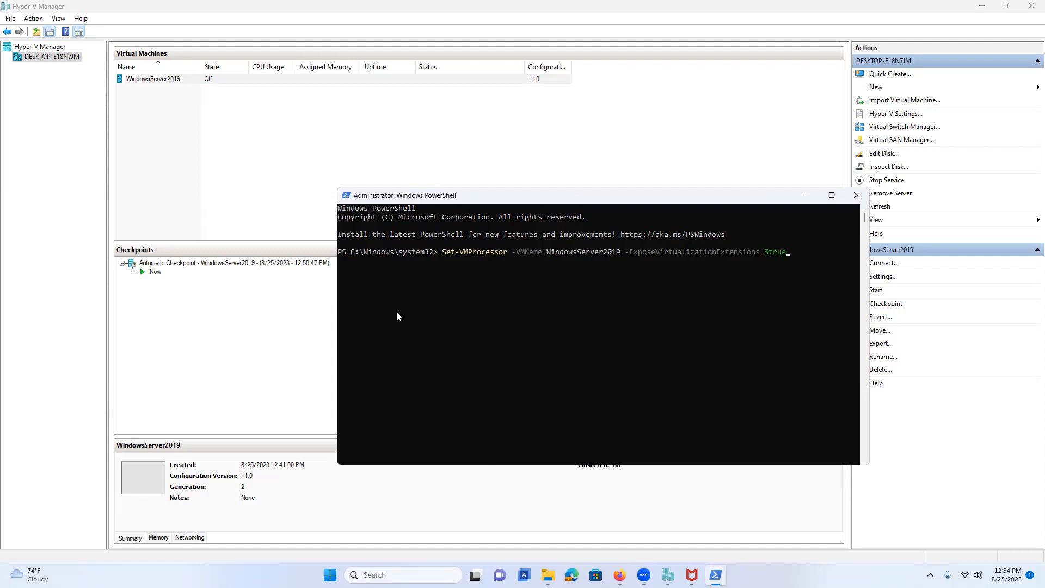
{"action": "key", "text": "Return"}
Pipe Get-VMNetworkAdapter for WindowsServer2019 into Set-VMNetworkAdapter -MacAddressSpoofing On.
{"action": "type", "text": "Get-VMNetworkA"}
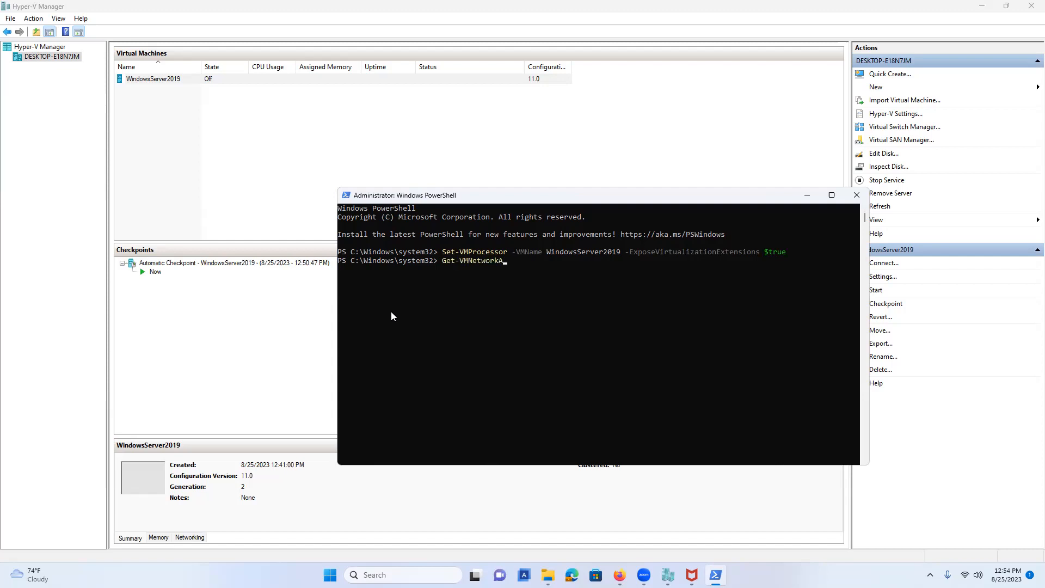
{"action": "type", "text": "dapter"}
{"action": "type", "text": " -VMName Wind"}
{"action": "type", "text": "pws"}
{"action": "key", "text": "BackSpace"}
{"action": "key", "text": "BackSpace"}
{"action": "key", "text": "BackSpace"}
{"action": "type", "text": "owsServer2019 "}
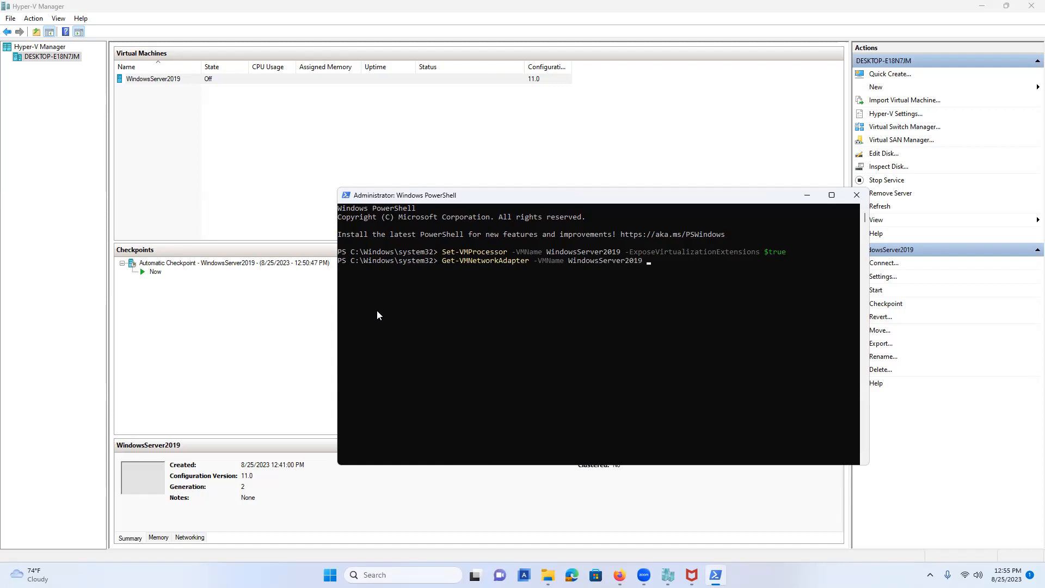
{"action": "type", "text": "| Set-VMNetworkAda"}
{"action": "type", "text": "pter -MacAddressSpoofing"}
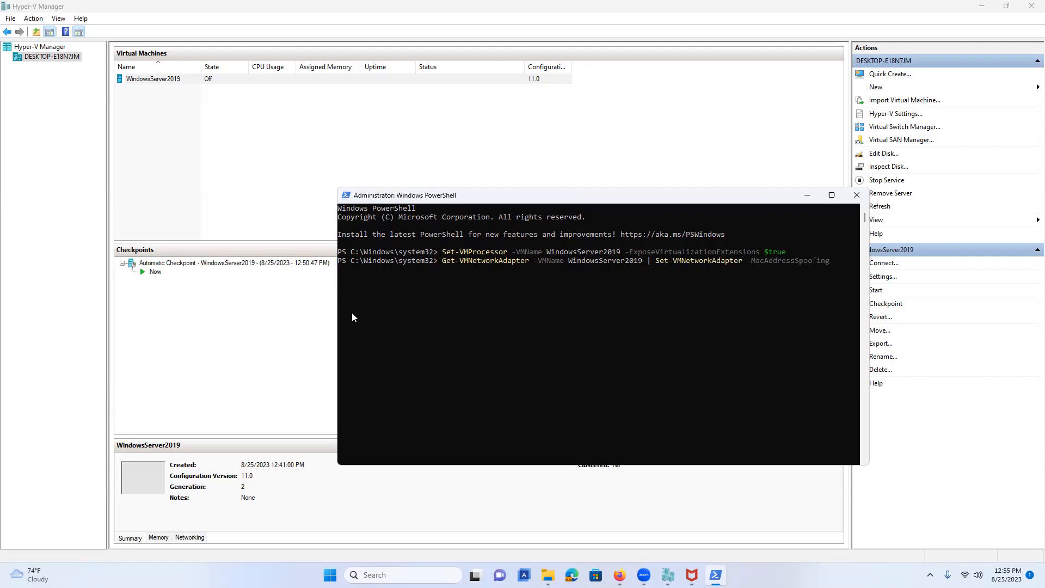
{"action": "type", "text": " On"}
{"action": "key", "text": "Return"}
Close PowerShell, connect to WindowsServer2019, and start it, continuing from its last state.
{"action": "left_click", "coordinate": [856, 195]}
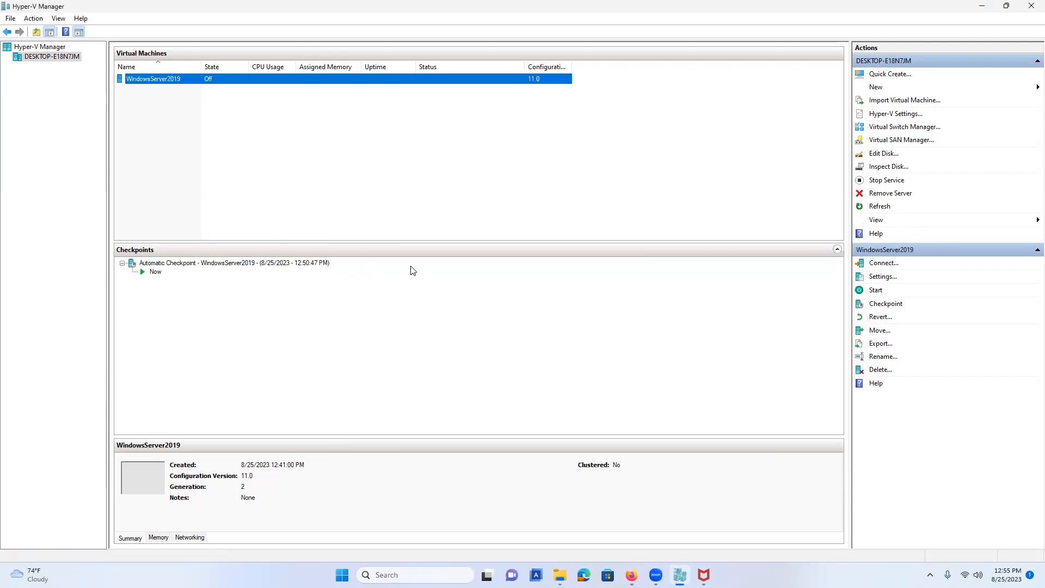
{"action": "right_click", "coordinate": [163, 83]}
{"action": "left_click", "coordinate": [217, 91]}
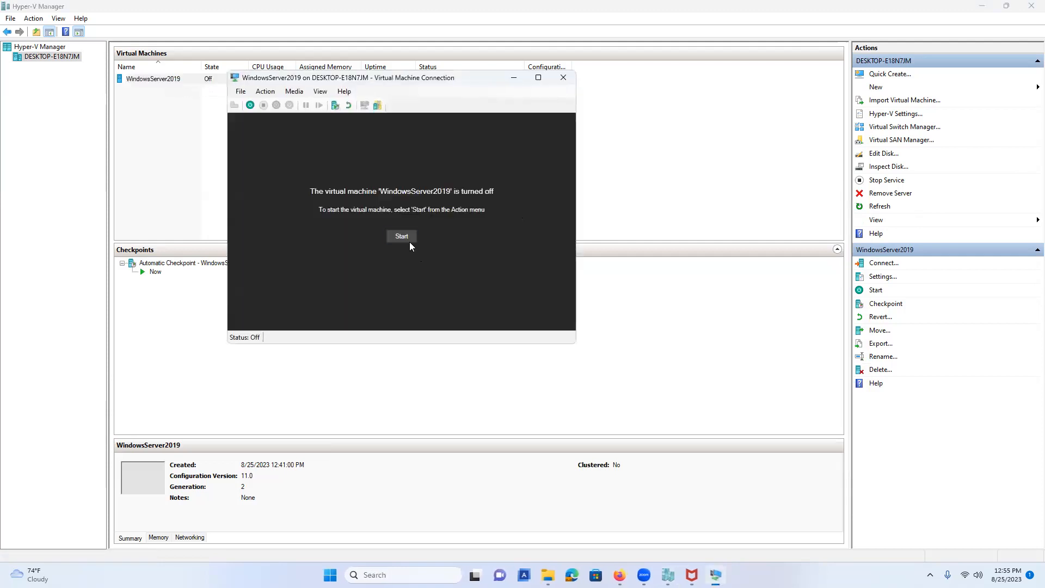
{"action": "left_click", "coordinate": [407, 238]}
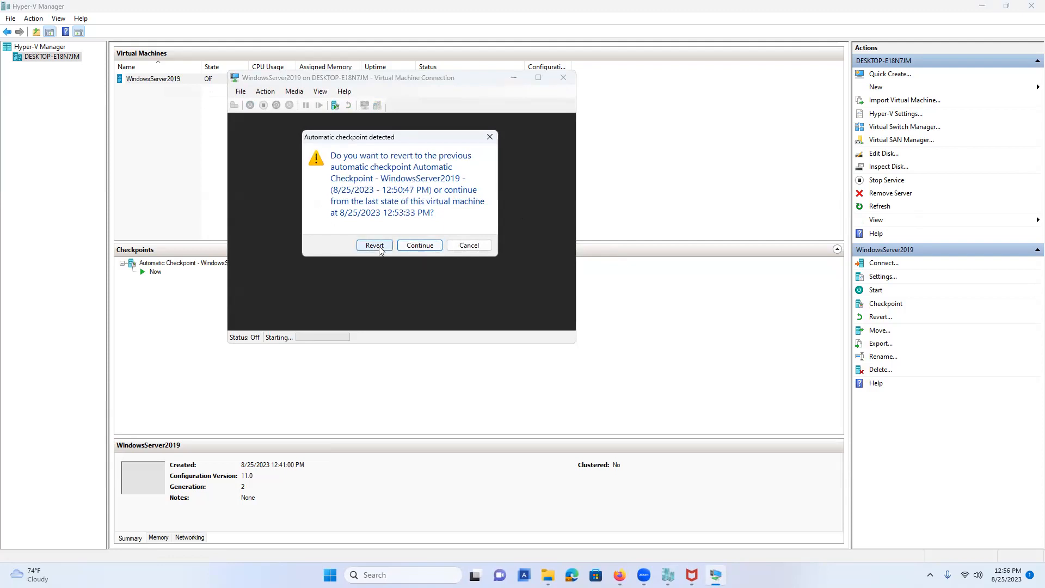
{"action": "left_click", "coordinate": [418, 246]}
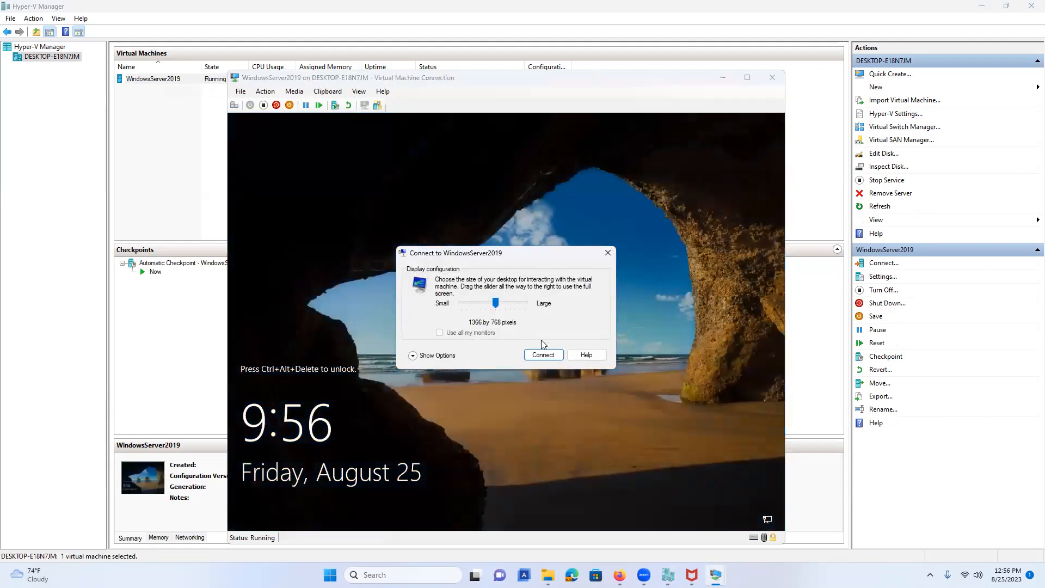
Accept the display size and sign in as Administrator, retyping the mistyped password.
{"action": "left_click", "coordinate": [543, 355]}
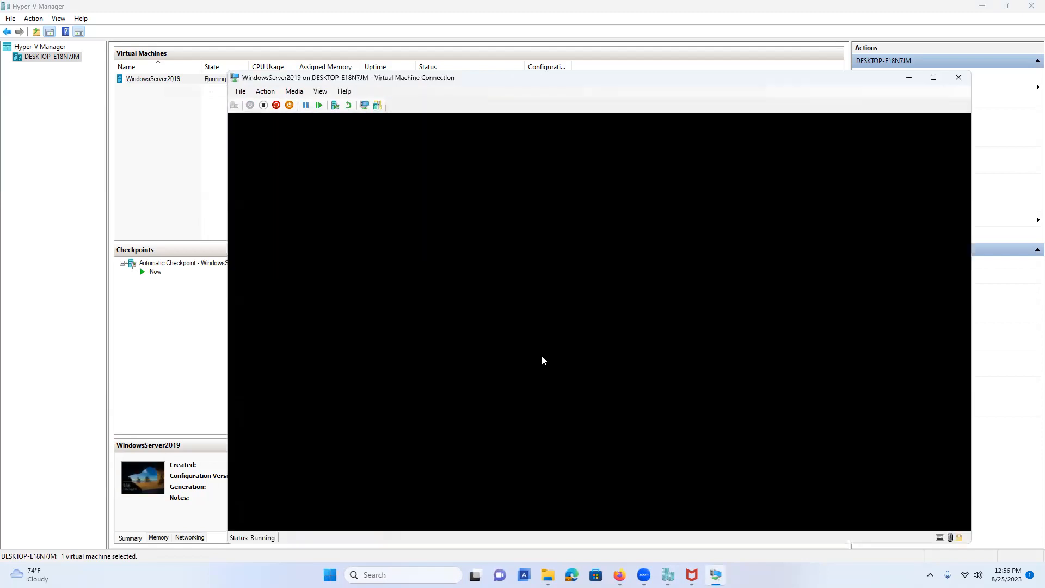
{"action": "type", "text": "**********"}
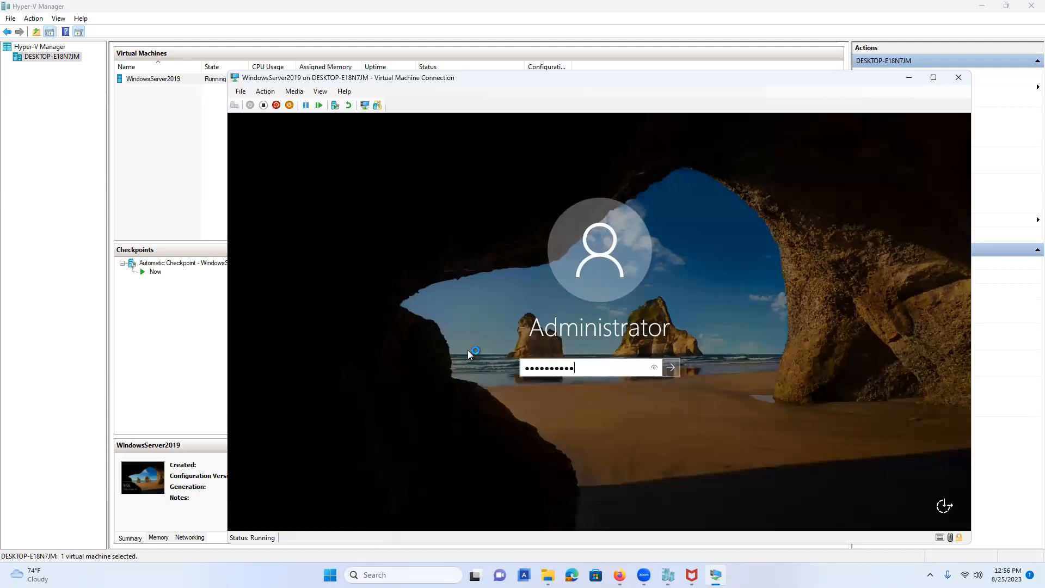
{"action": "key", "text": "BackSpace"}
{"action": "key", "text": "BackSpace"}
{"action": "key", "text": "BackSpace"}
{"action": "key", "text": "BackSpace"}
{"action": "key", "text": "BackSpace"}
{"action": "key", "text": "BackSpace"}
{"action": "key", "text": "BackSpace"}
{"action": "key", "text": "BackSpace"}
{"action": "key", "text": "BackSpace"}
{"action": "key", "text": "BackSpace"}
{"action": "type", "text": "********"}
{"action": "key", "text": "Return"}
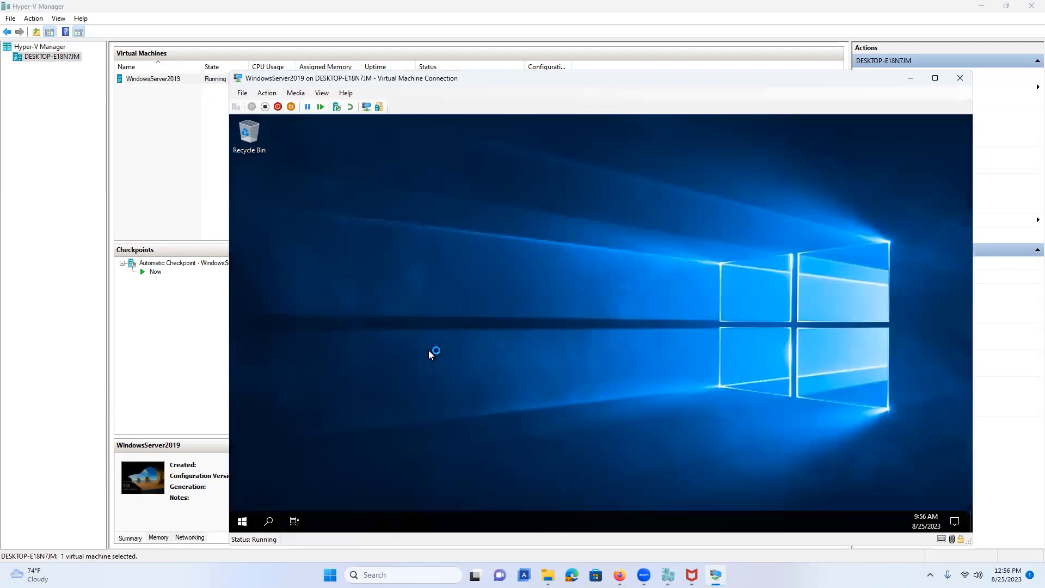
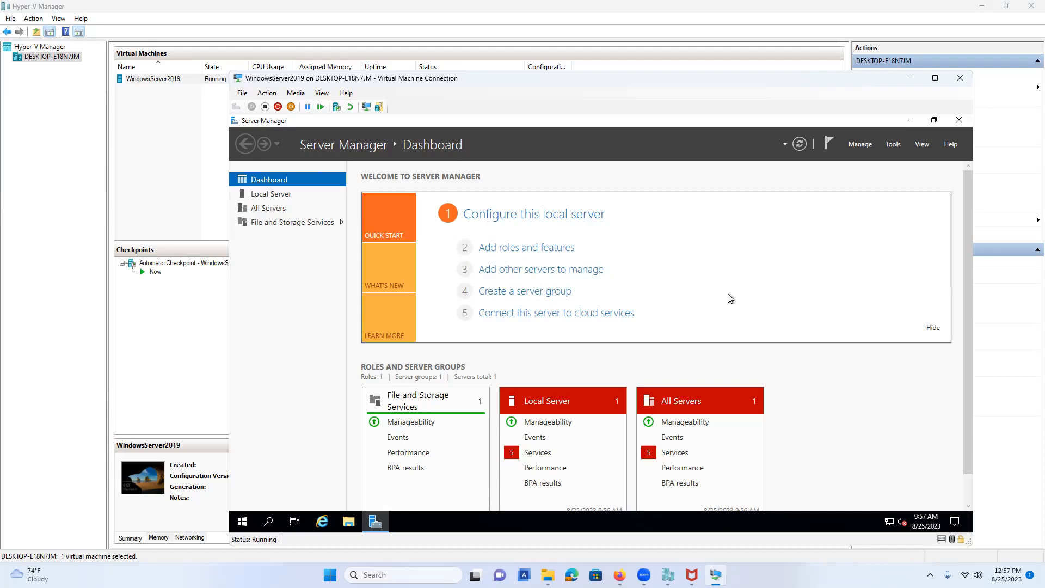
Show the Local Server properties page in Server Manager.
{"action": "left_click", "coordinate": [283, 194]}
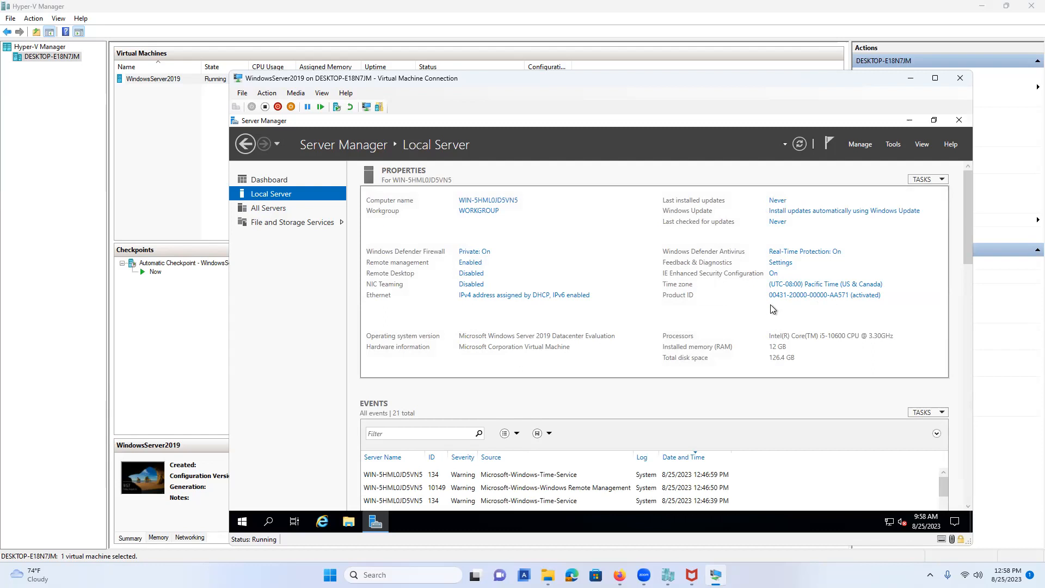
Turn off Windows Defender Firewall for the Domain network.
{"action": "left_click", "coordinate": [478, 253]}
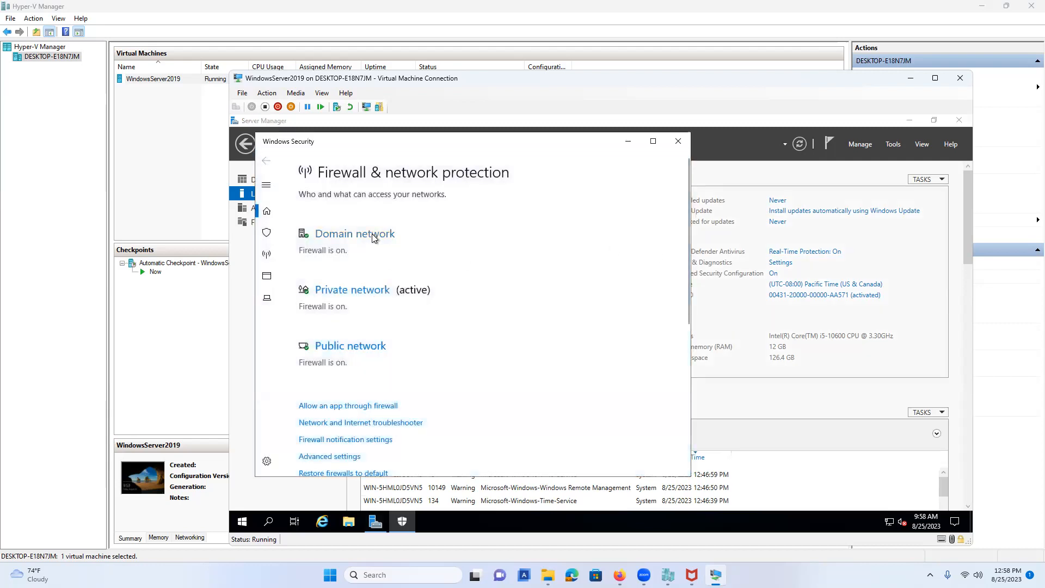
{"action": "left_click", "coordinate": [372, 236]}
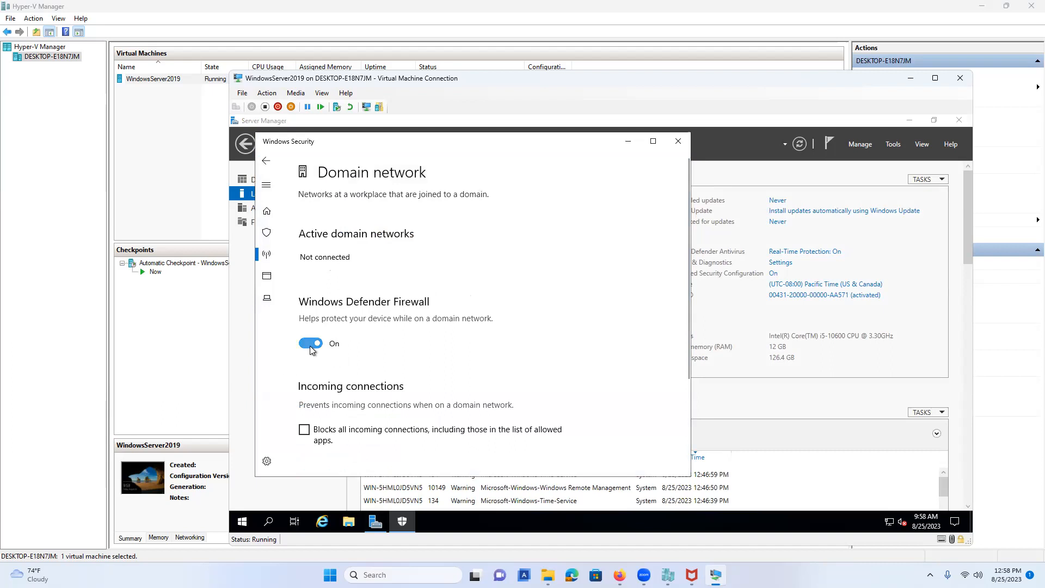
{"action": "scroll", "coordinate": [627, 271], "scroll_direction": "down", "scroll_amount": 3}
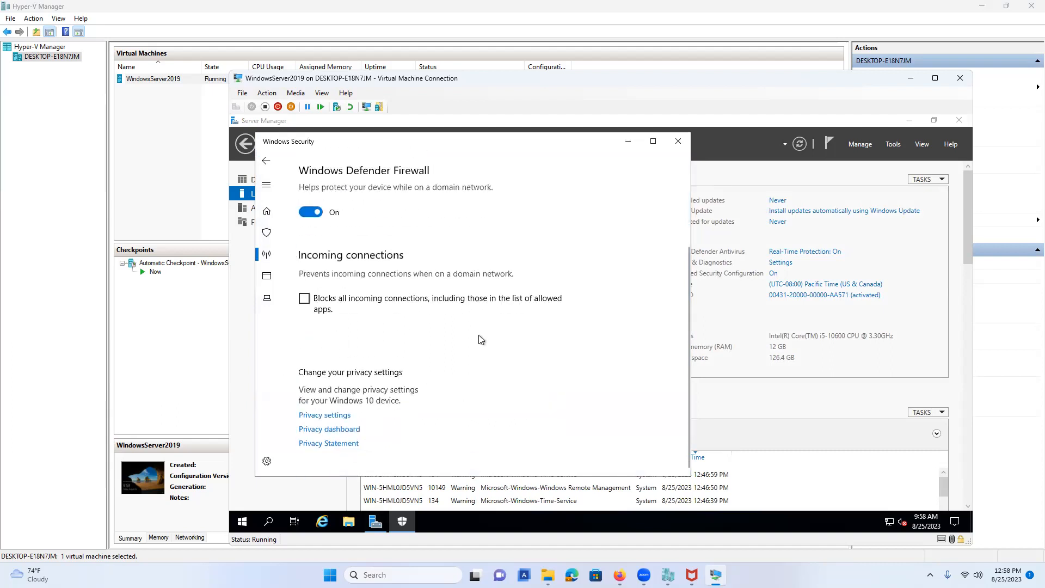
{"action": "scroll", "coordinate": [478, 335], "scroll_direction": "up", "scroll_amount": 3}
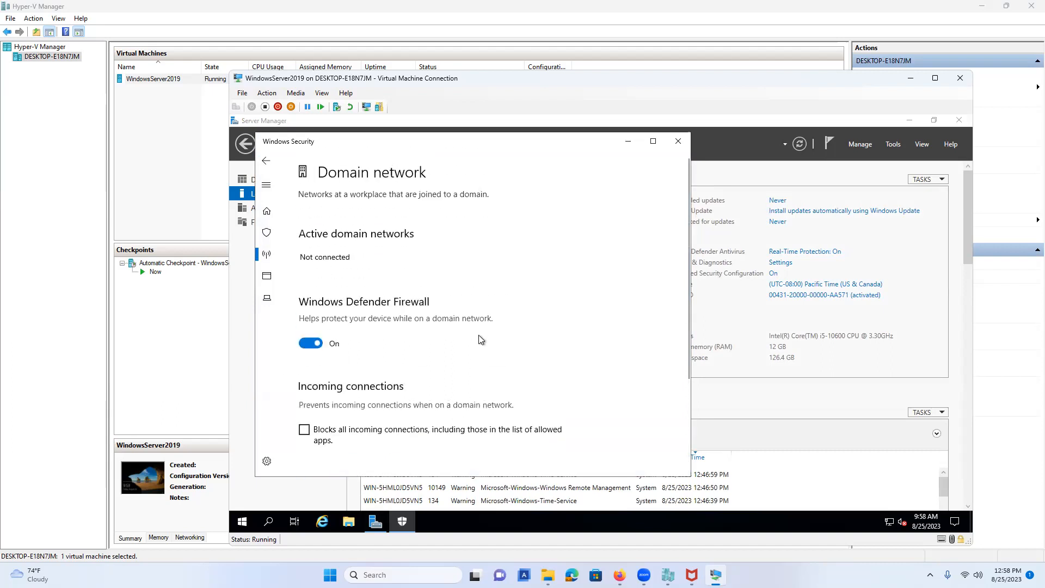
{"action": "left_click", "coordinate": [319, 343]}
{"action": "scroll", "coordinate": [419, 325], "scroll_direction": "down", "scroll_amount": 2}
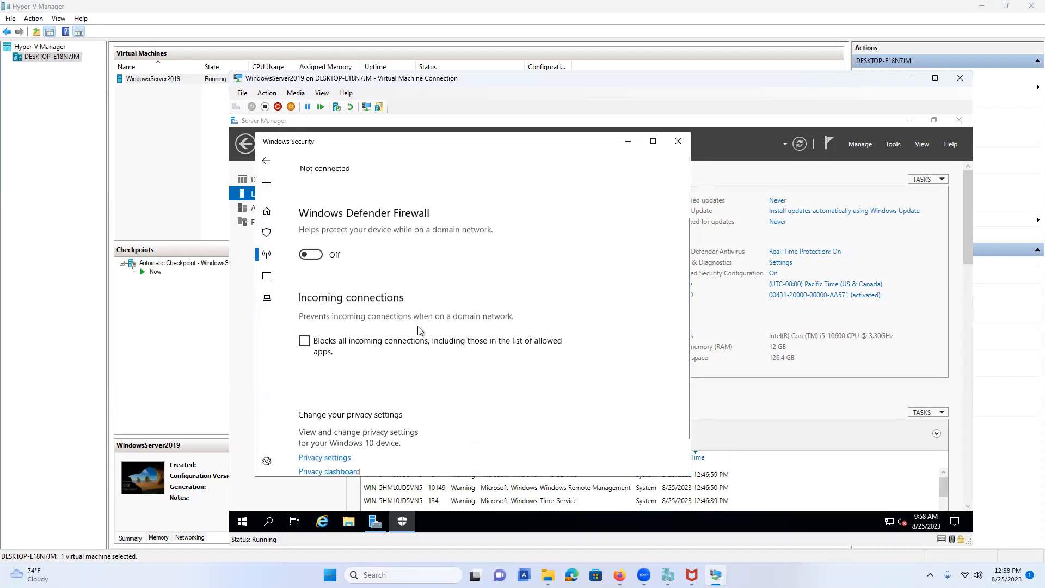
{"action": "scroll", "coordinate": [417, 325], "scroll_direction": "up", "scroll_amount": 3}
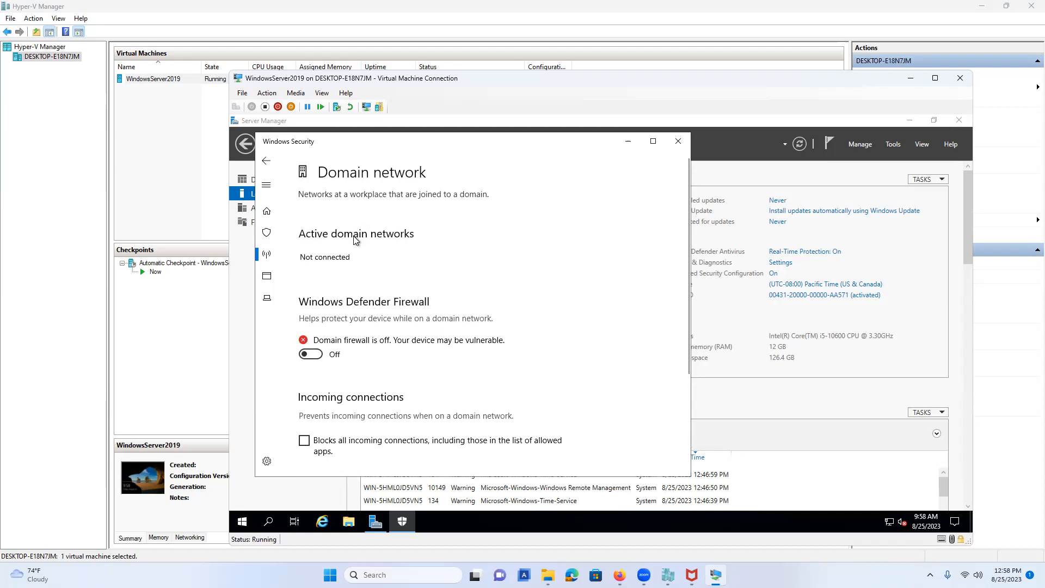
Turn off the firewall for the Private network.
{"action": "left_click", "coordinate": [267, 161]}
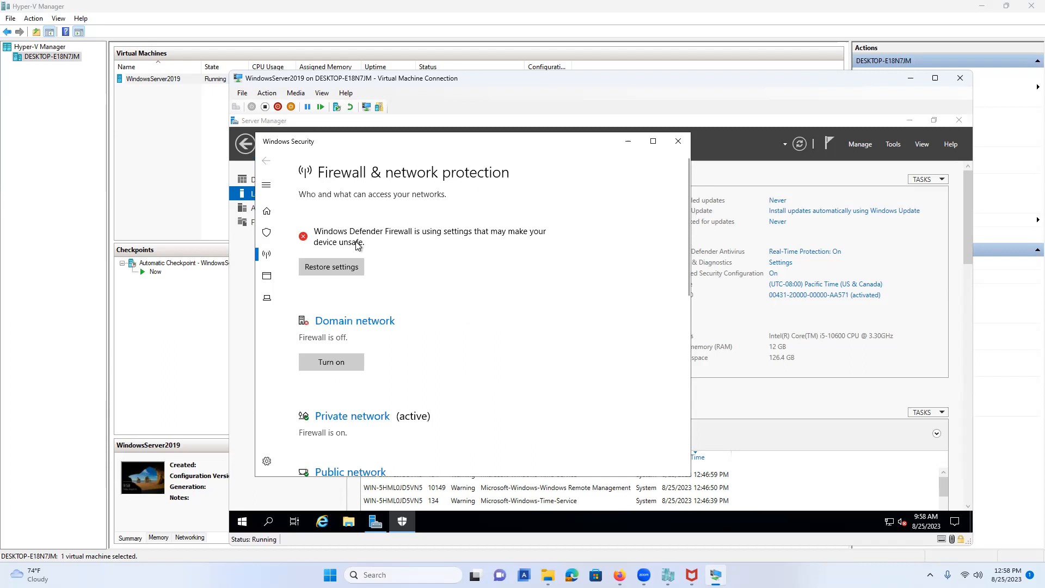
{"action": "scroll", "coordinate": [383, 326], "scroll_direction": "down", "scroll_amount": 3}
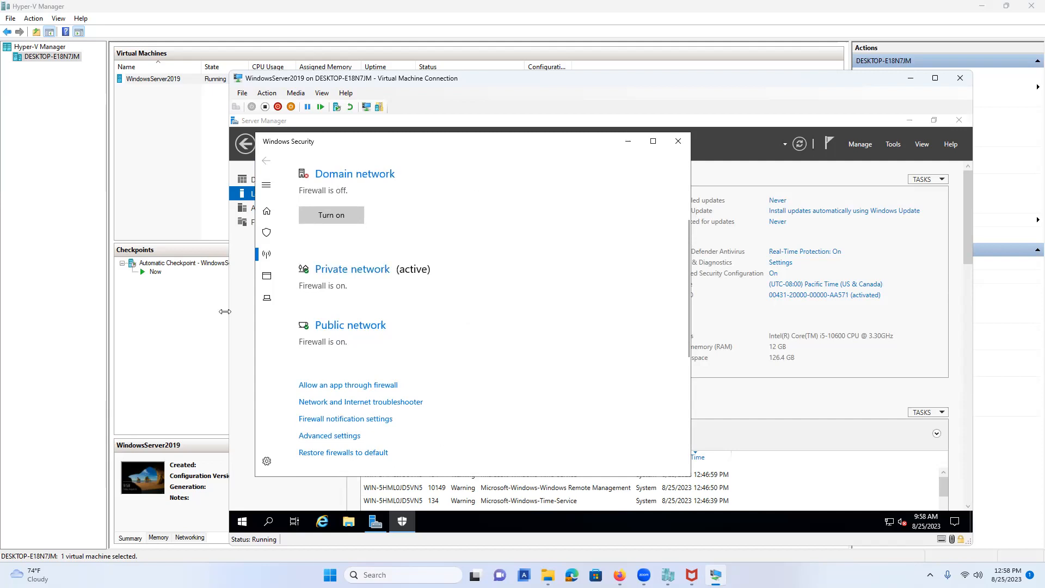
{"action": "left_click", "coordinate": [341, 272]}
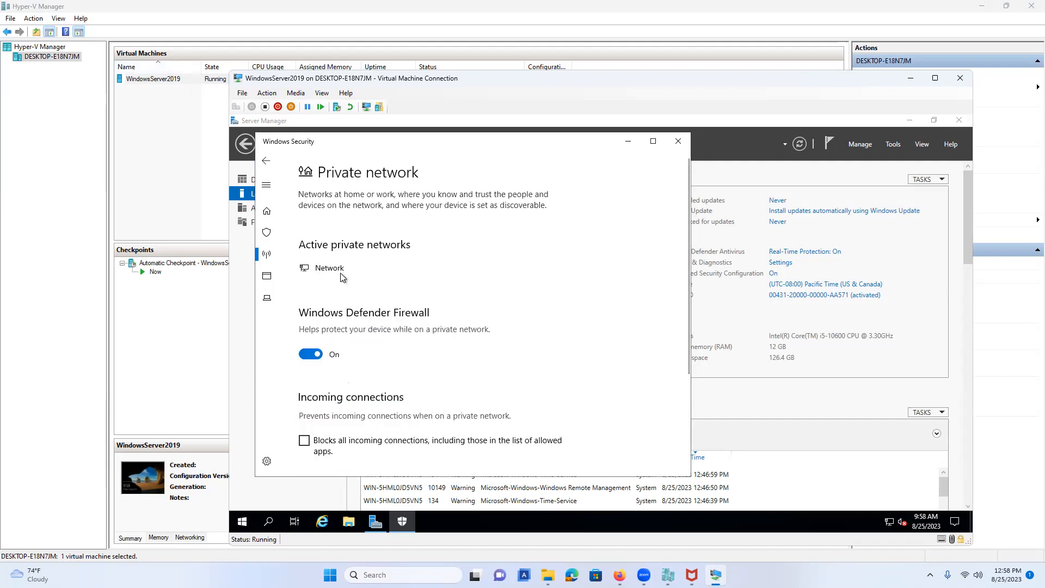
{"action": "left_click", "coordinate": [303, 356]}
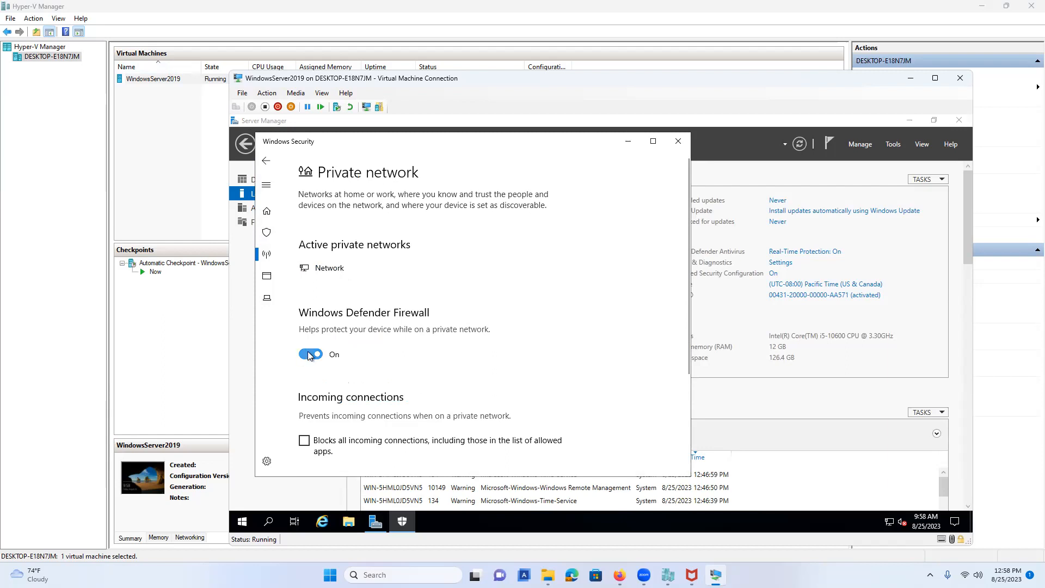
{"action": "left_click", "coordinate": [266, 160]}
Turn off the firewall for the Public network and close Windows Security.
{"action": "scroll", "coordinate": [374, 394], "scroll_direction": "down", "scroll_amount": 2}
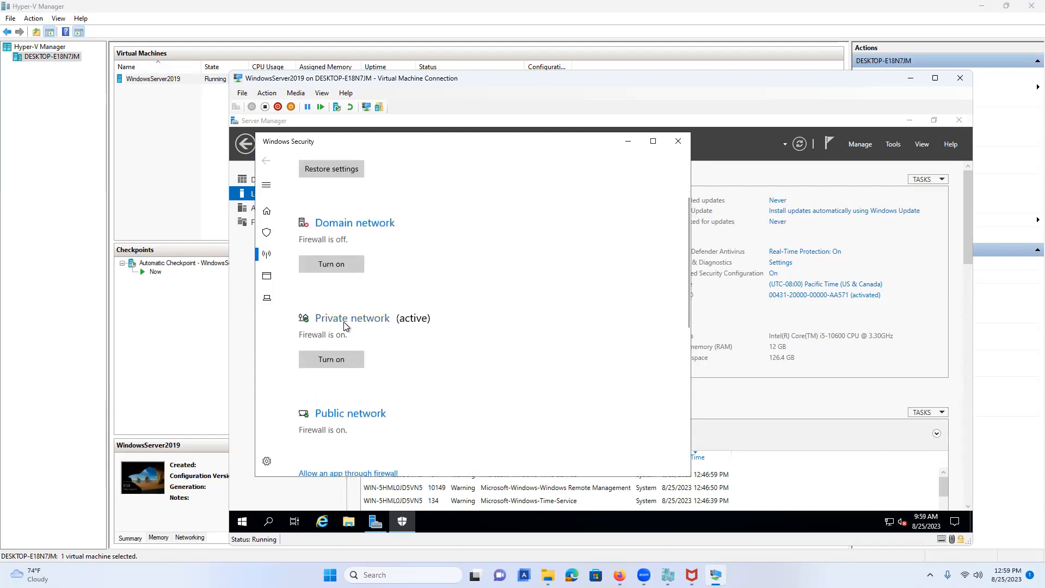
{"action": "scroll", "coordinate": [348, 325], "scroll_direction": "up", "scroll_amount": 2}
{"action": "scroll", "coordinate": [392, 356], "scroll_direction": "down", "scroll_amount": 2}
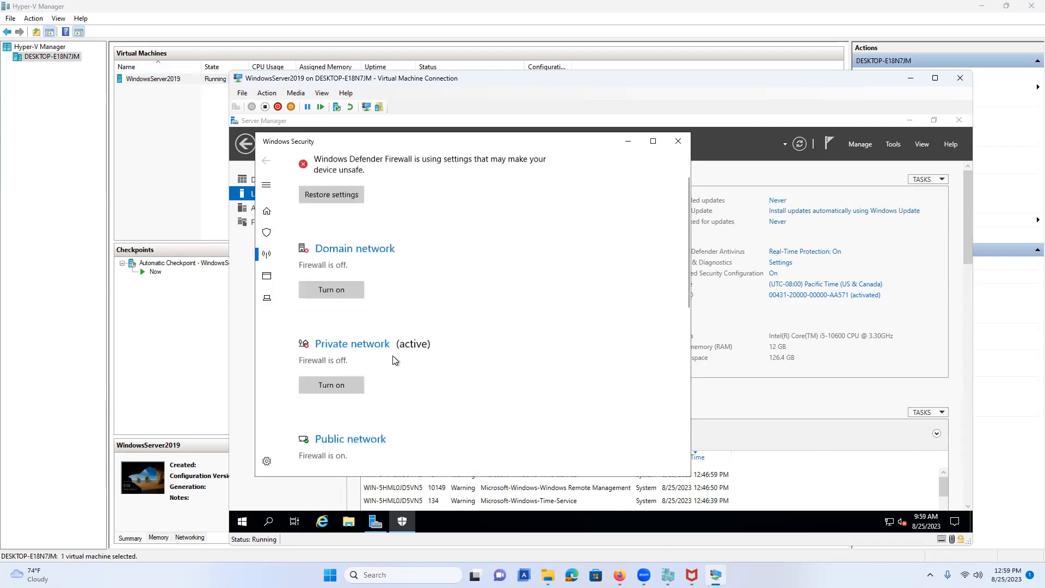
{"action": "scroll", "coordinate": [395, 359], "scroll_direction": "down", "scroll_amount": 2}
{"action": "left_click", "coordinate": [328, 364]}
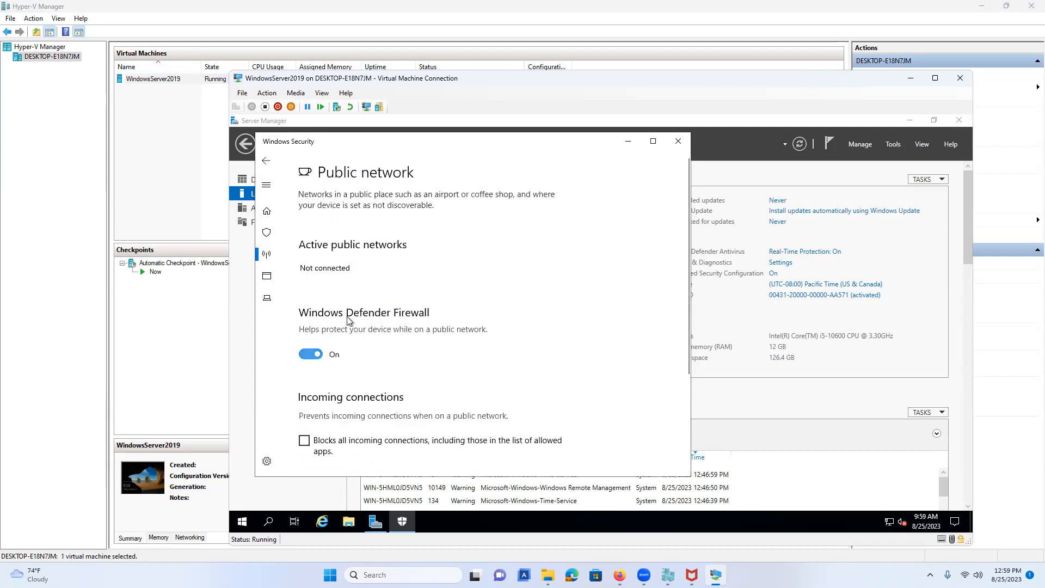
{"action": "left_click", "coordinate": [311, 355]}
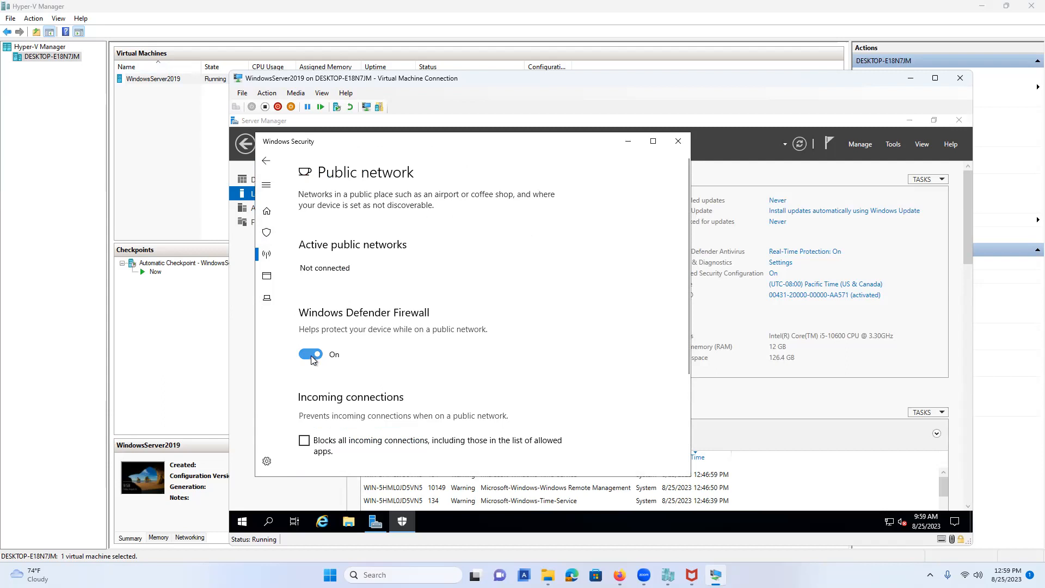
{"action": "left_click", "coordinate": [274, 168]}
{"action": "scroll", "coordinate": [505, 359], "scroll_direction": "down", "scroll_amount": 6}
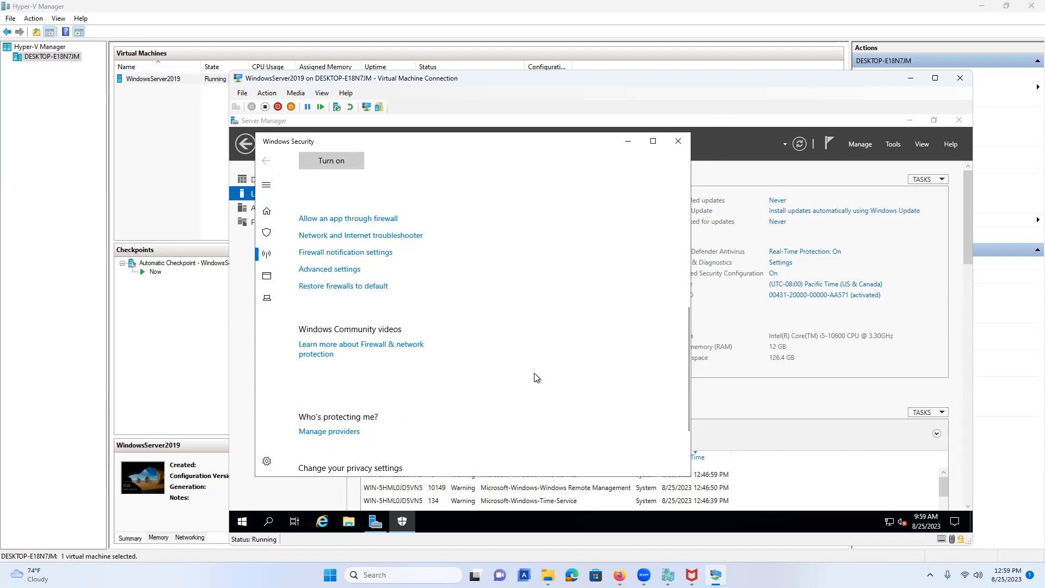
{"action": "scroll", "coordinate": [534, 378], "scroll_direction": "down", "scroll_amount": 2}
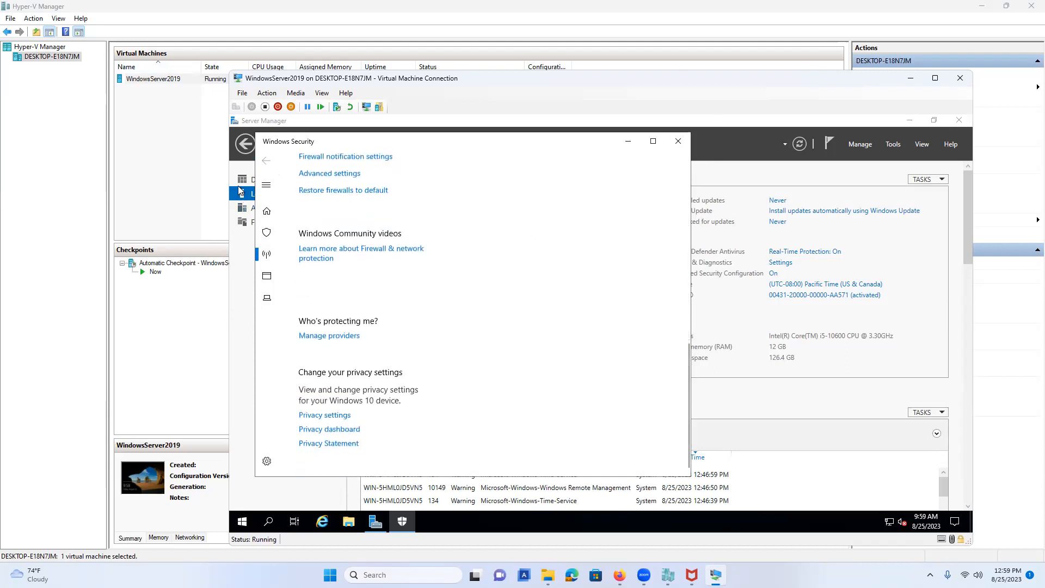
{"action": "left_click", "coordinate": [677, 140]}
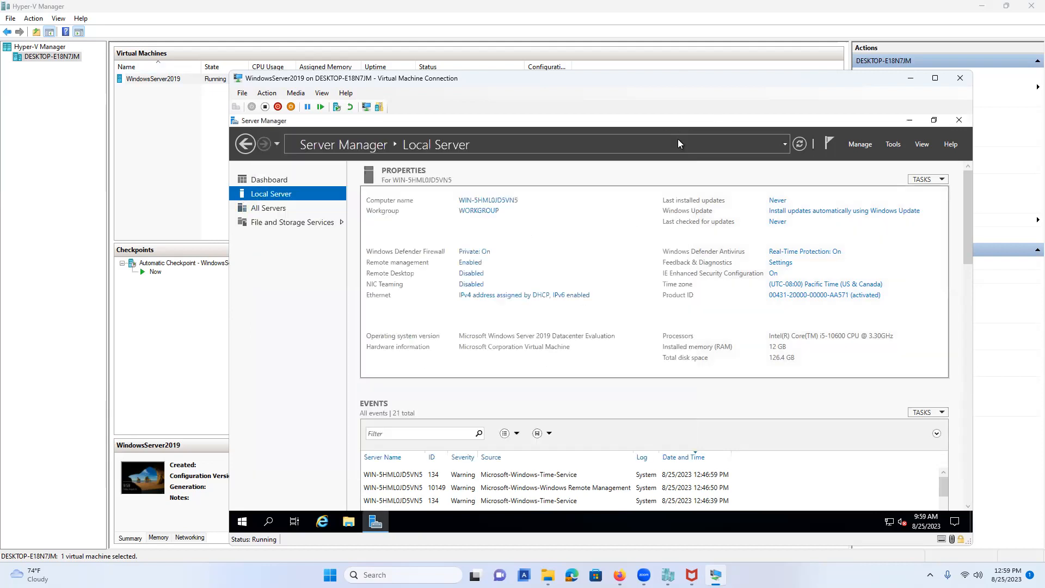
Show the Ethernet adapter's connection details: IPv4 192.168.2.46, gateway 192.168.2.1.
{"action": "left_click", "coordinate": [497, 296]}
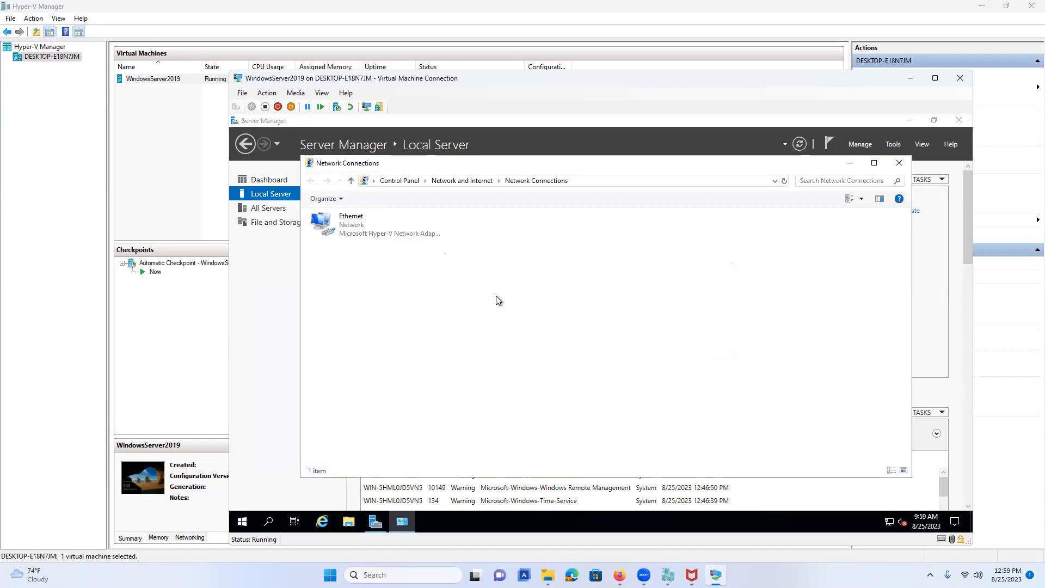
{"action": "right_click", "coordinate": [370, 228]}
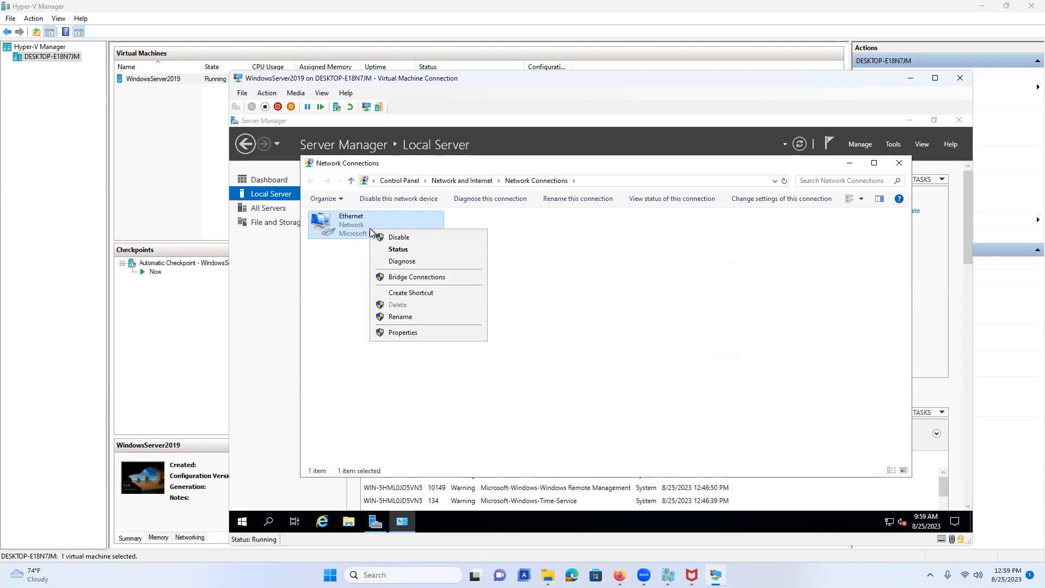
{"action": "left_click", "coordinate": [404, 333]}
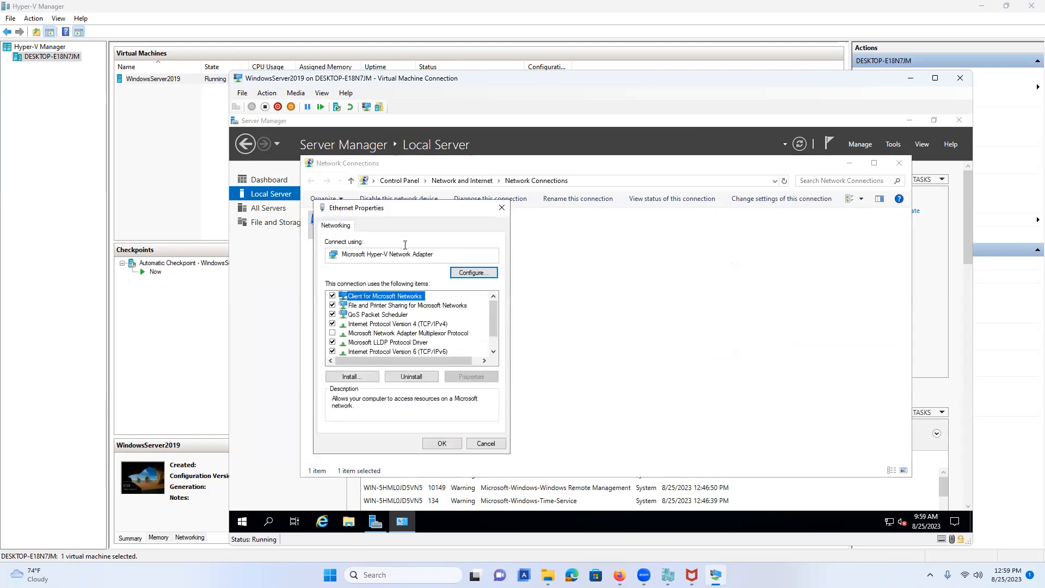
{"action": "left_click", "coordinate": [486, 443]}
{"action": "right_click", "coordinate": [364, 226]}
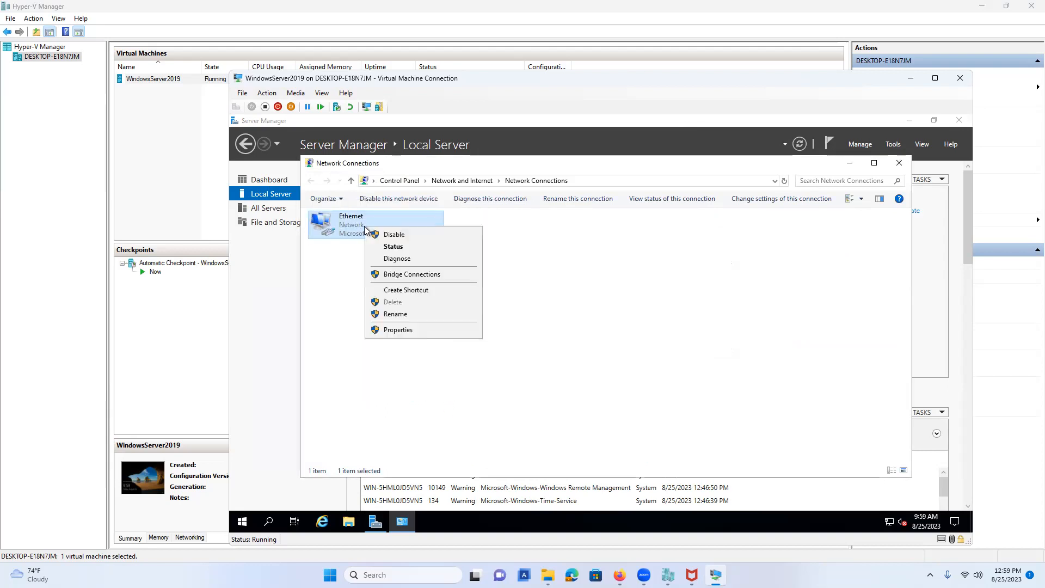
{"action": "left_click", "coordinate": [393, 246]}
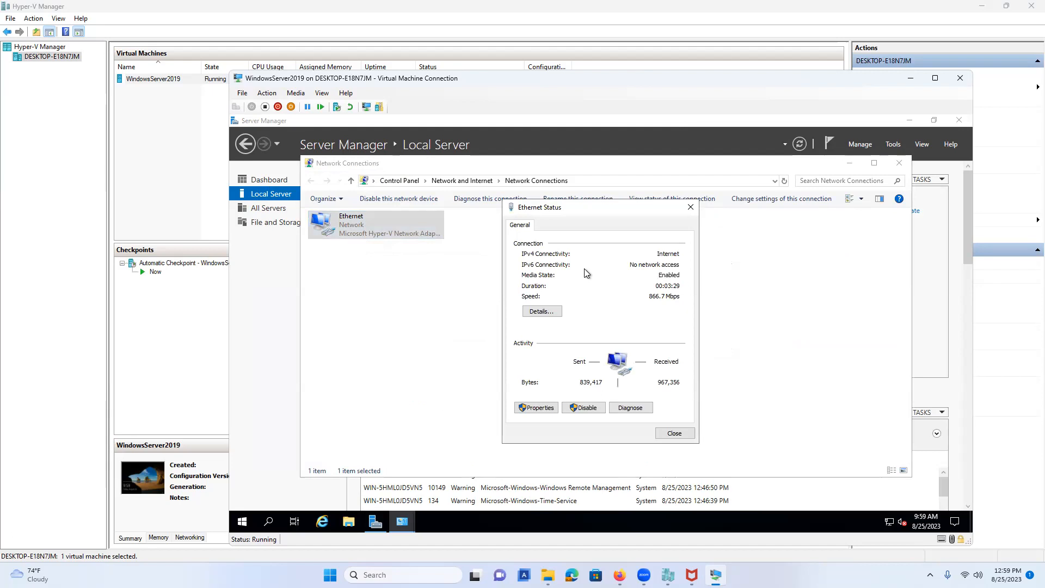
{"action": "left_click", "coordinate": [542, 311]}
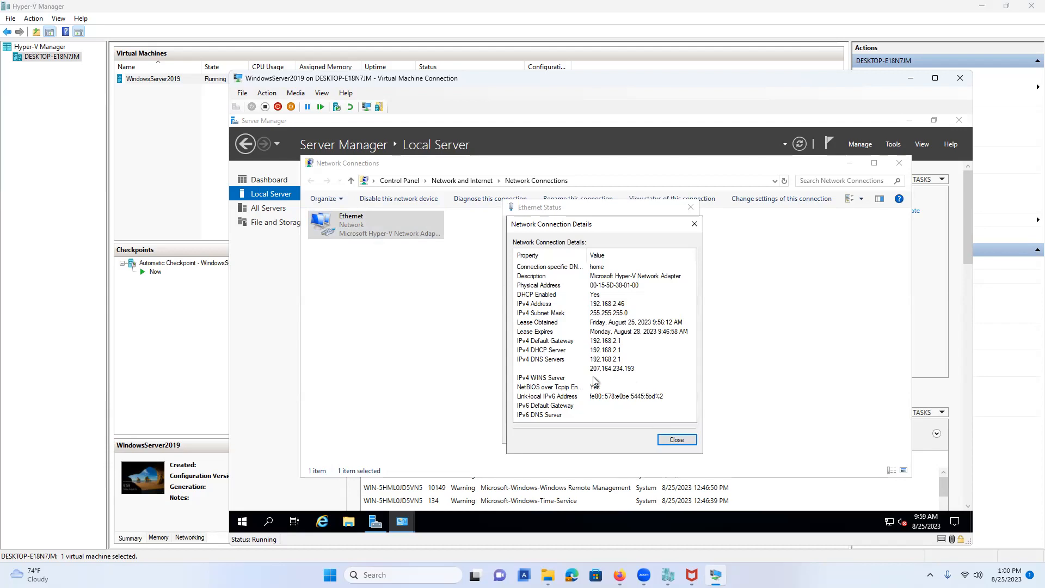
Snip the Ethernet connection details with Snipping Tool, then close the Details and Status dialogs.
{"action": "key", "text": "super"}
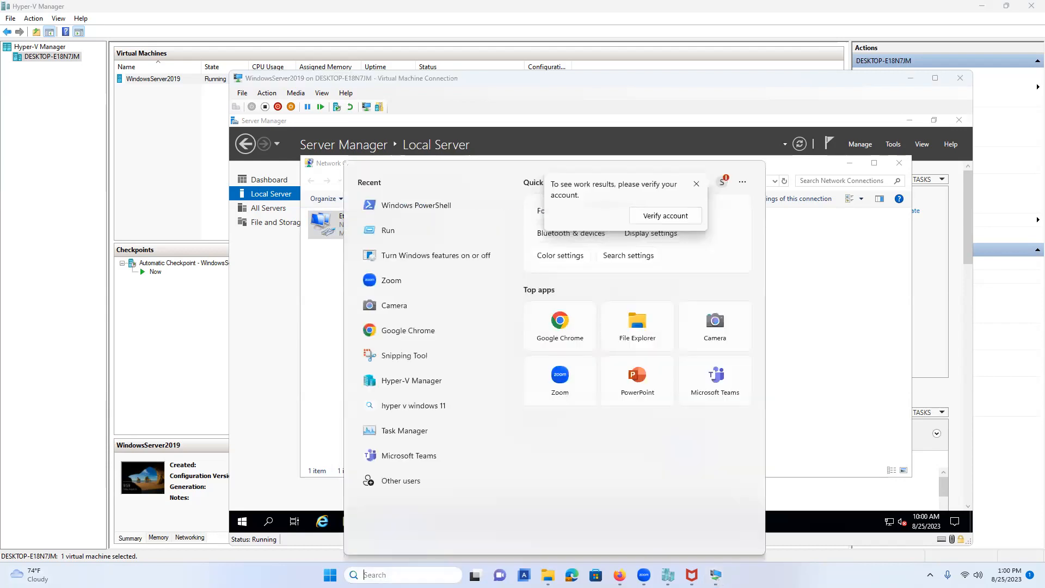
{"action": "type", "text": "sn"}
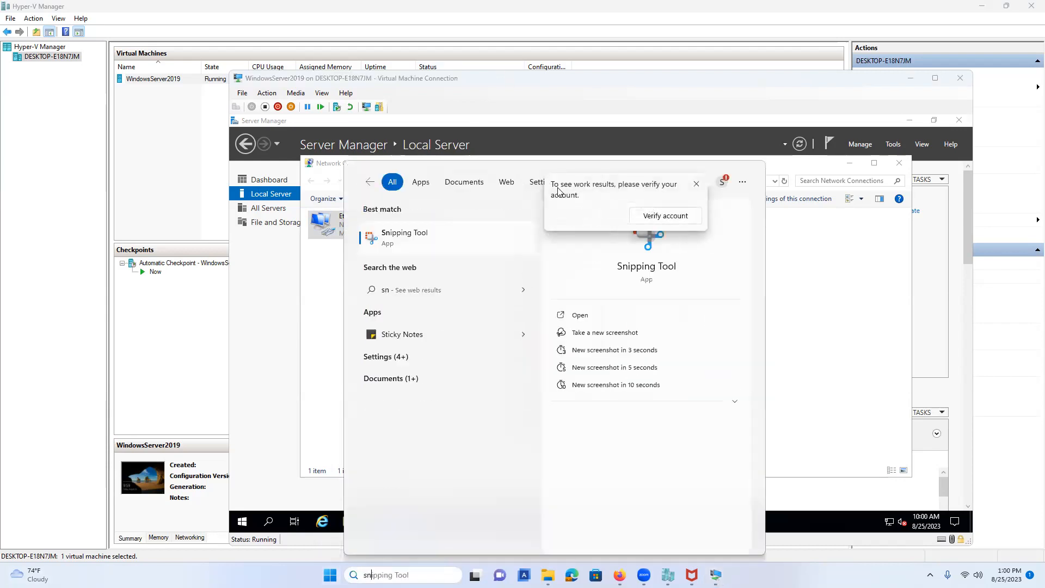
{"action": "left_click", "coordinate": [435, 239]}
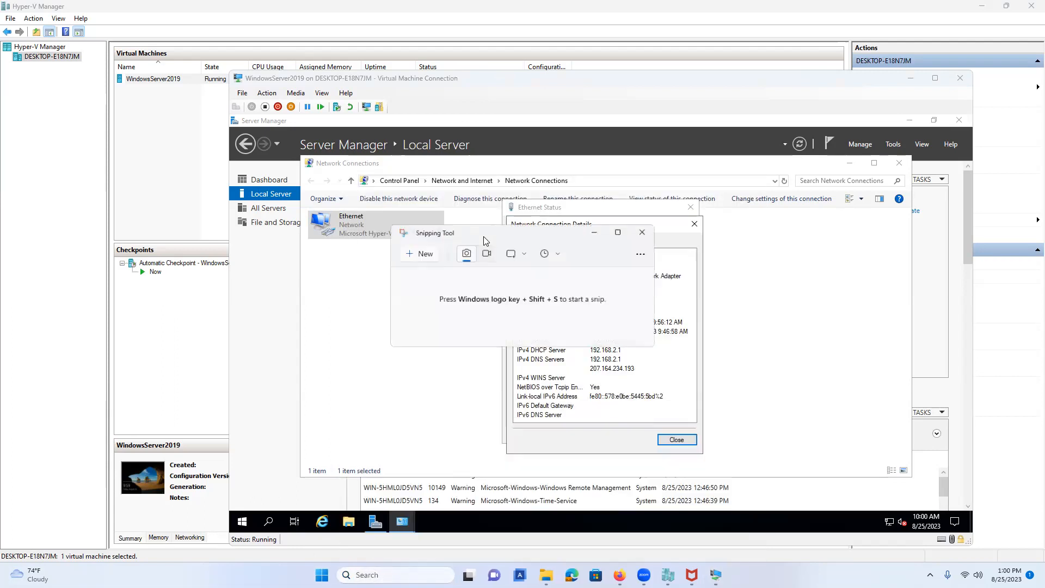
{"action": "left_click", "coordinate": [419, 252]}
{"action": "left_click_drag", "start_coordinate": [471, 177], "coordinate": [739, 466]}
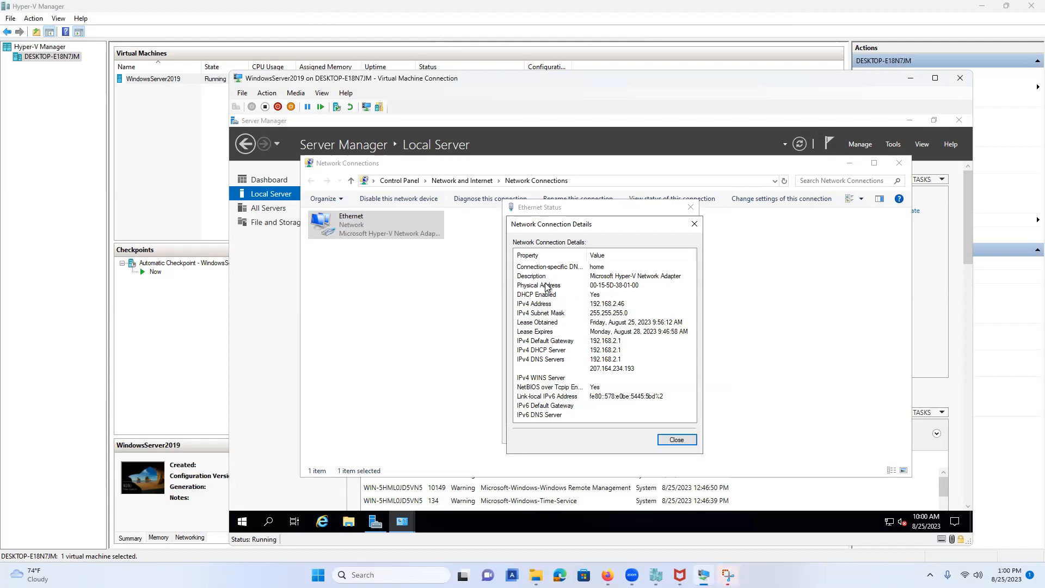
{"action": "left_click", "coordinate": [691, 439]}
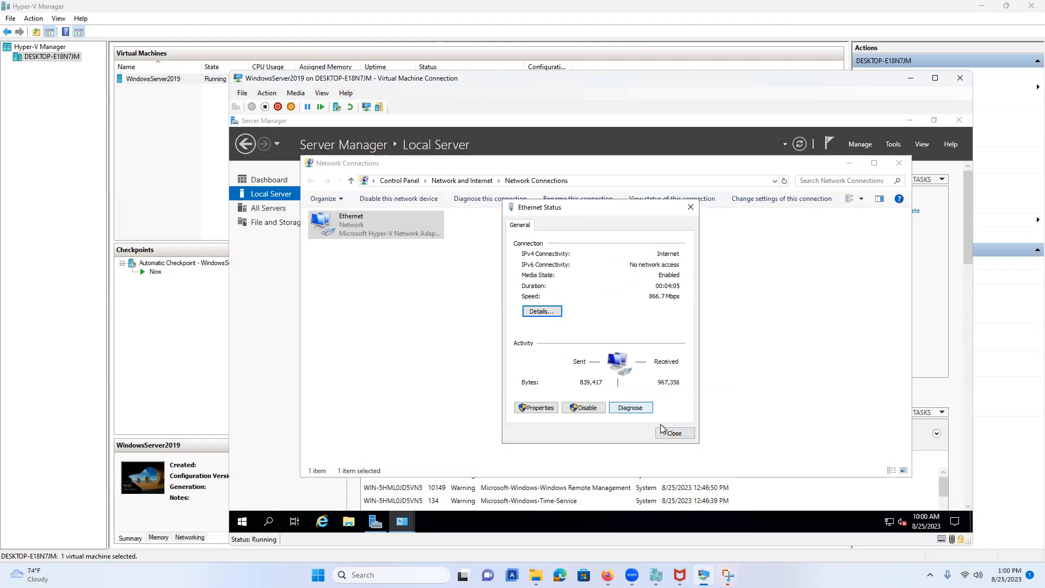
{"action": "left_click", "coordinate": [678, 434]}
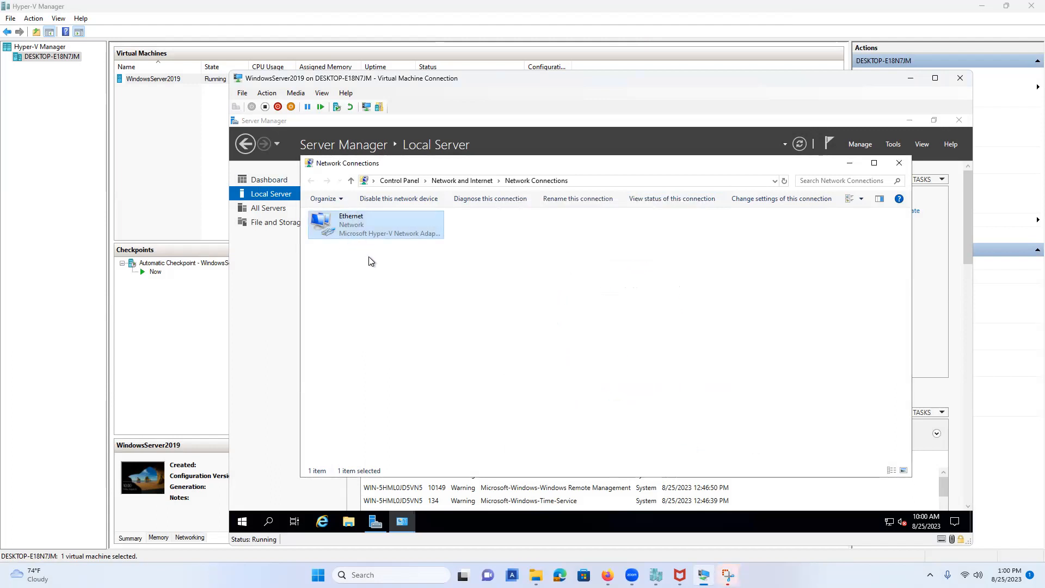
Open the Ethernet adapter's IPv4 properties and switch to a manually entered IP address.
{"action": "right_click", "coordinate": [362, 226]}
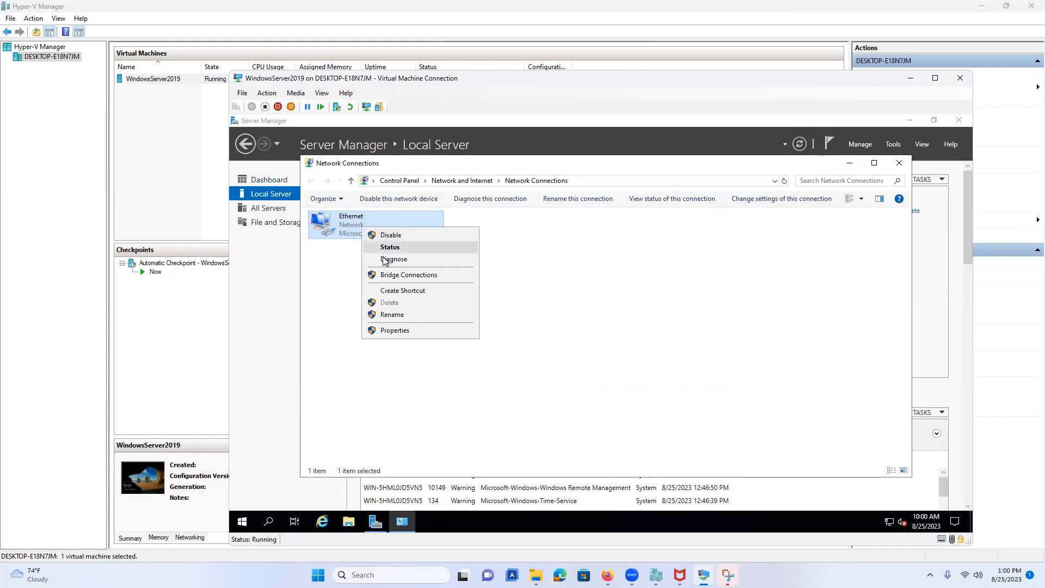
{"action": "left_click", "coordinate": [384, 331]}
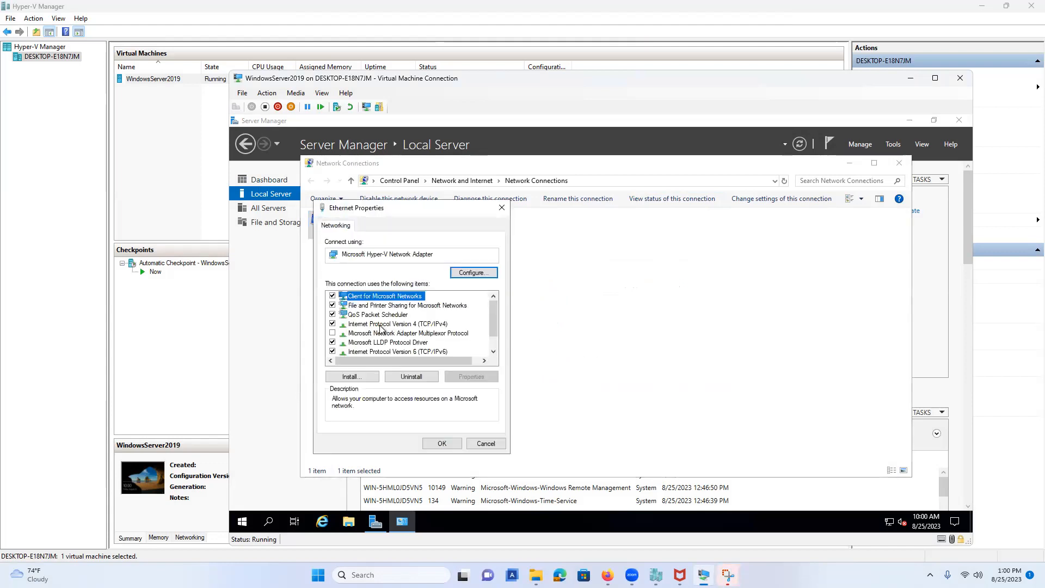
{"action": "key", "text": "Down"}
{"action": "key", "text": "Down"}
{"action": "key", "text": "Down"}
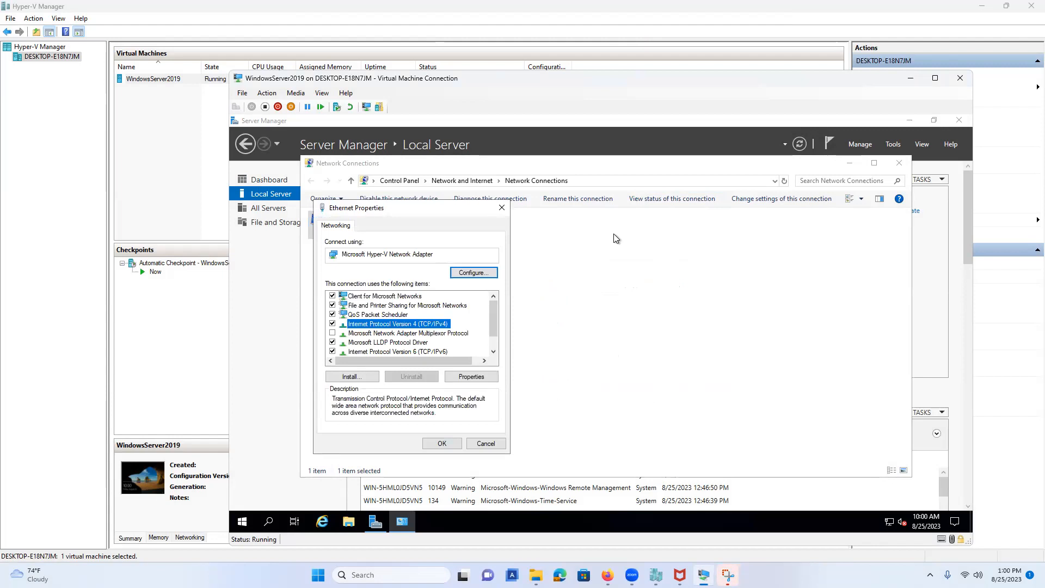
{"action": "left_click", "coordinate": [479, 376]}
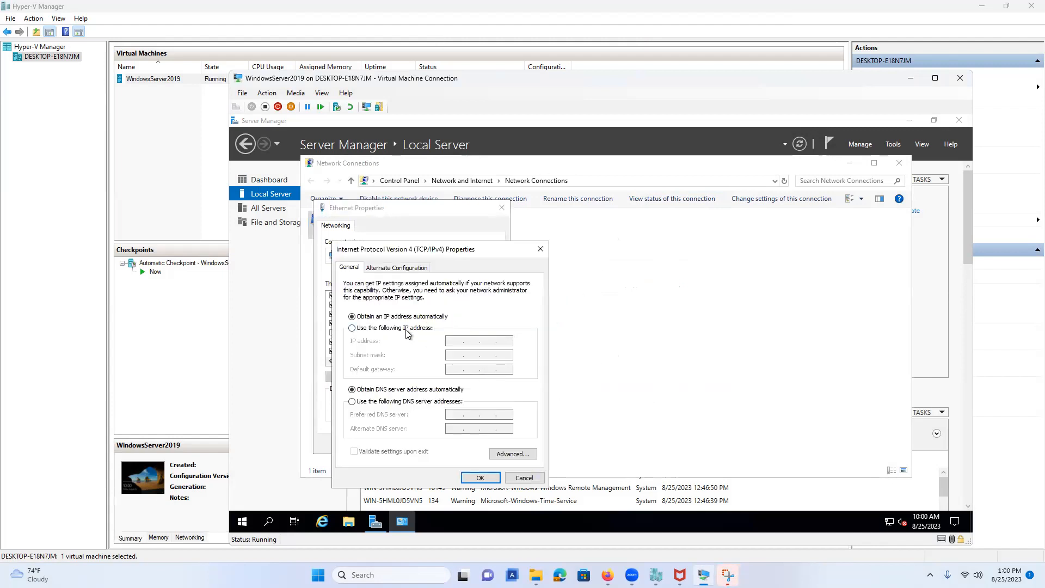
{"action": "left_click", "coordinate": [406, 329]}
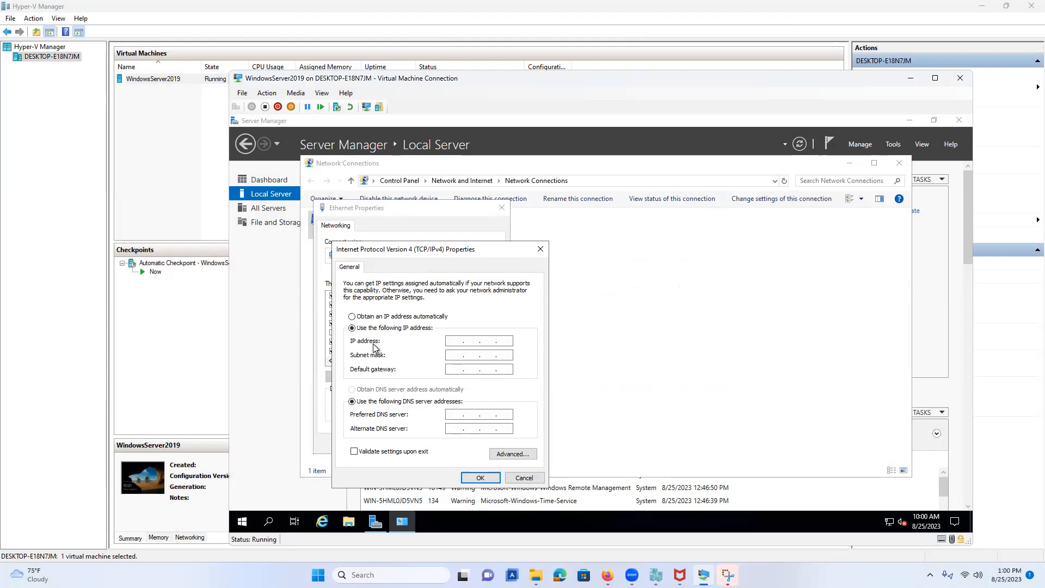
{"action": "left_click", "coordinate": [728, 575]}
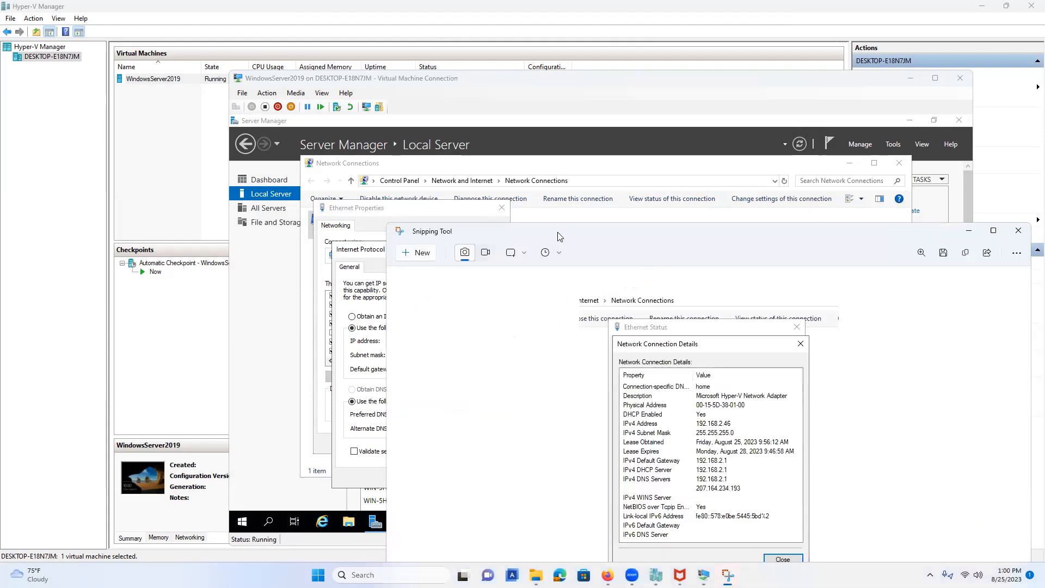
{"action": "left_click_drag", "start_coordinate": [558, 236], "coordinate": [754, 47]}
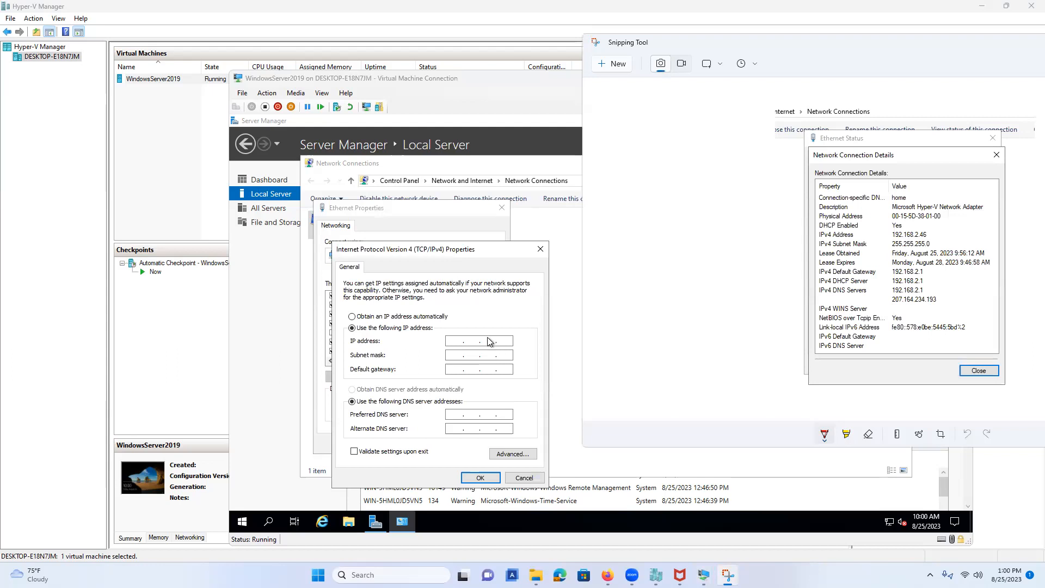
Enter IP 192.168.2.46, mask 255.255.255.0 and default gateway 192.168.2.1.
{"action": "left_click", "coordinate": [452, 340]}
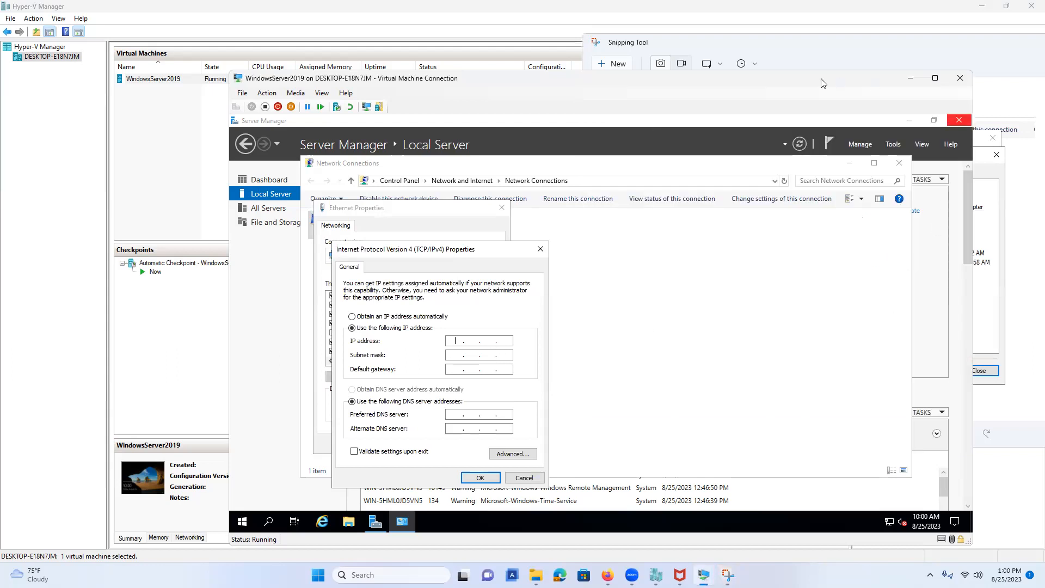
{"action": "left_click_drag", "start_coordinate": [823, 83], "coordinate": [657, 57]}
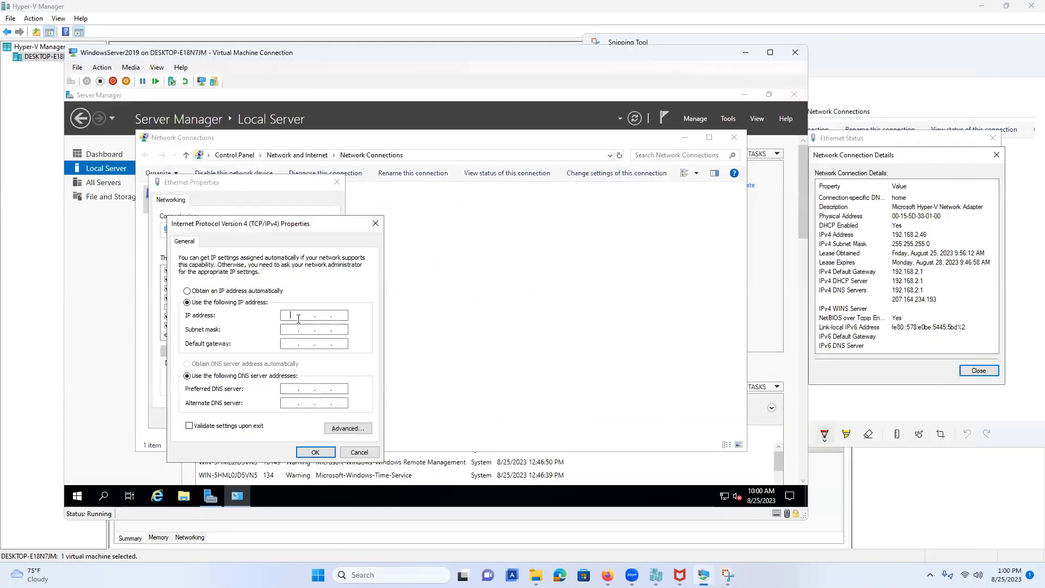
{"action": "type", "text": "192 . 168 . 2 ."}
{"action": "left_click", "coordinate": [343, 316]}
{"action": "type", "text": "46"}
{"action": "left_click", "coordinate": [289, 330]}
{"action": "left_click", "coordinate": [288, 342]}
{"action": "type", "text": "192 . 168 . 2 . 1"}
Set preferred DNS 192.168.2.1 and alternate DNS 207.164.234.193, then apply the settings.
{"action": "left_click", "coordinate": [292, 386]}
{"action": "type", "text": "92 . 168 . "}
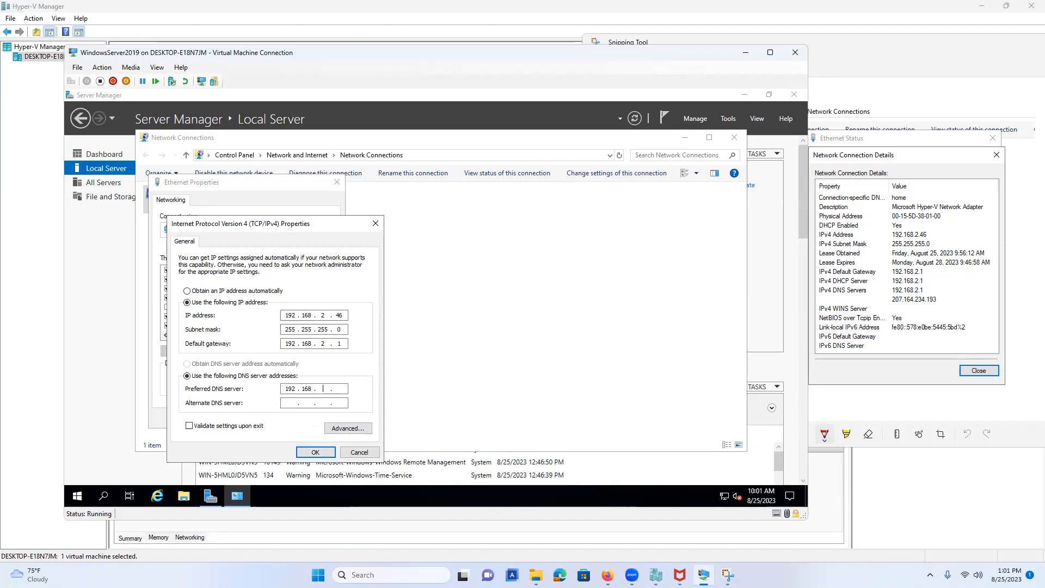
{"action": "type", "text": "2 . 1"}
{"action": "left_click", "coordinate": [309, 400]}
{"action": "type", "text": "1"}
{"action": "key", "text": "BackSpace"}
{"action": "type", "text": "207168234193"}
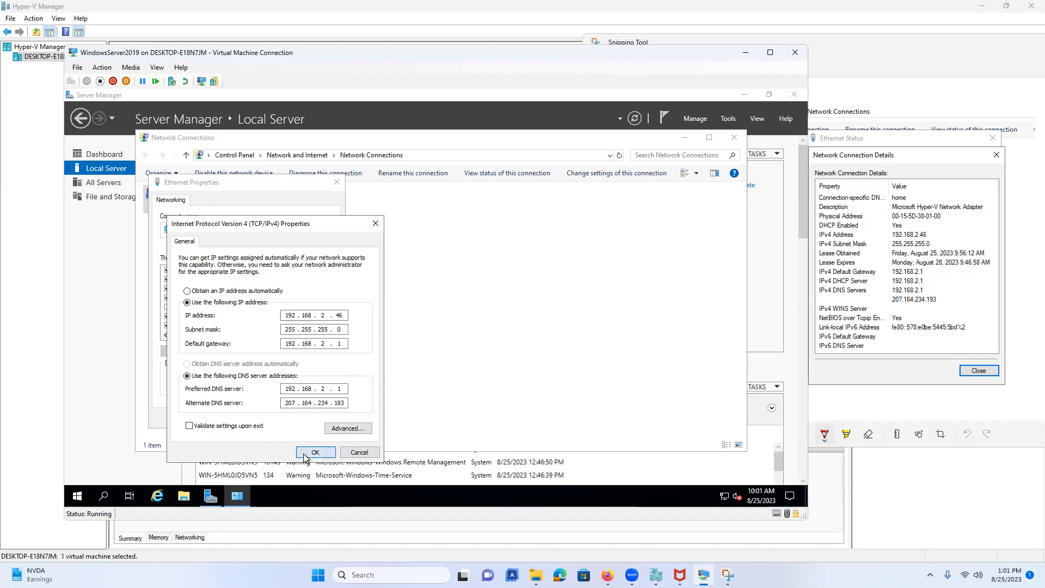
{"action": "left_click", "coordinate": [308, 454]}
{"action": "left_click", "coordinate": [251, 325]}
{"action": "left_click", "coordinate": [300, 352]}
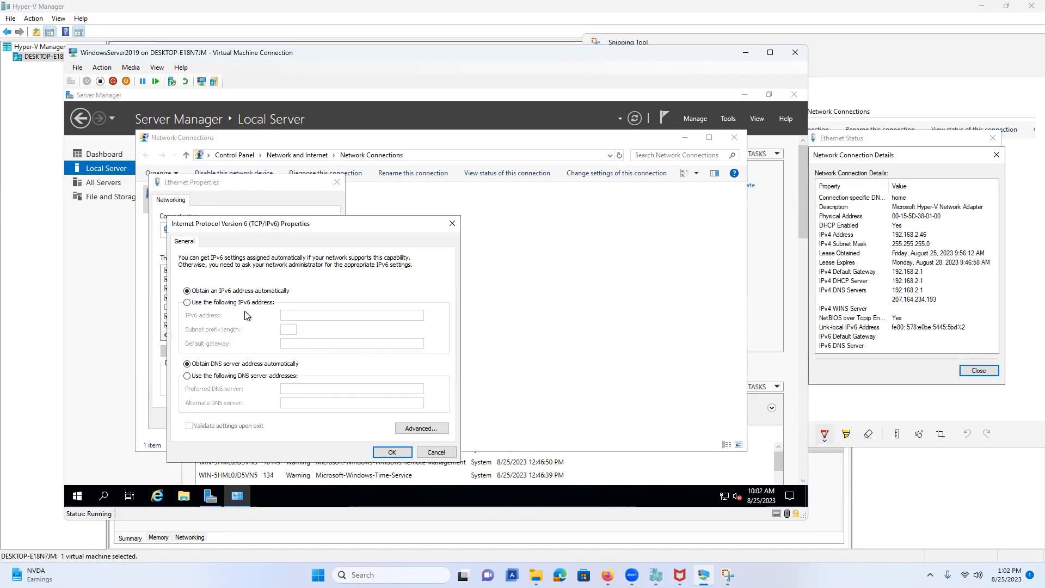
{"action": "left_click", "coordinate": [231, 302]}
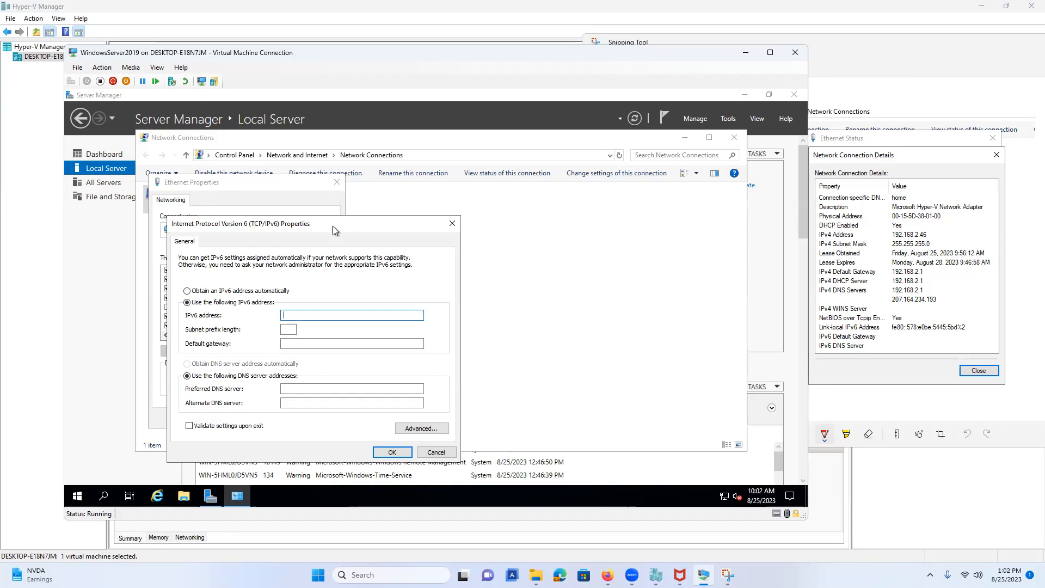
{"action": "left_click", "coordinate": [231, 291]}
{"action": "left_click", "coordinate": [435, 452]}
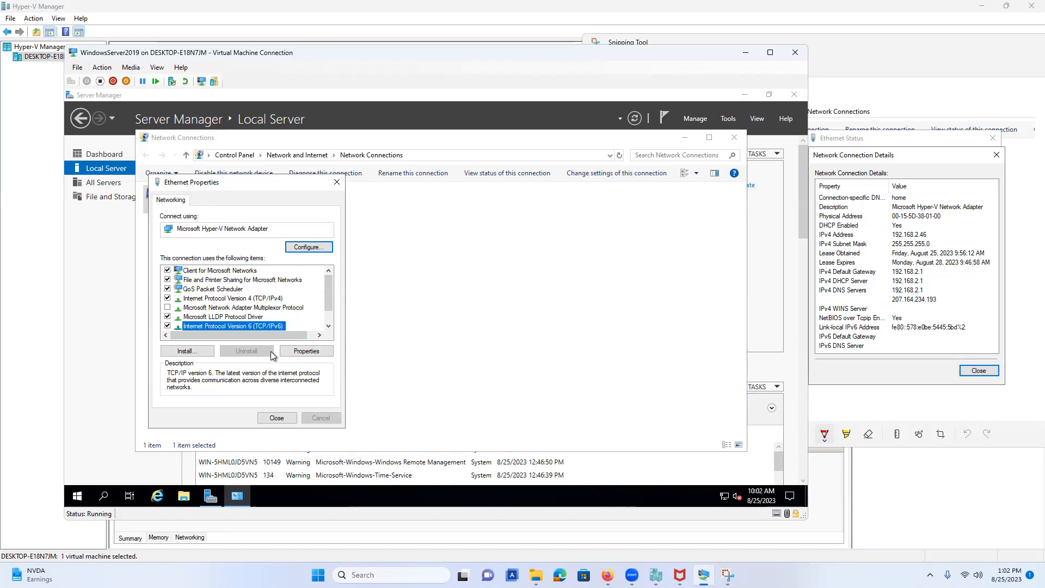
Close the network windows, rename the computer to SERVERSA, and restart the server.
{"action": "left_click", "coordinate": [336, 183]}
{"action": "left_click", "coordinate": [734, 138]}
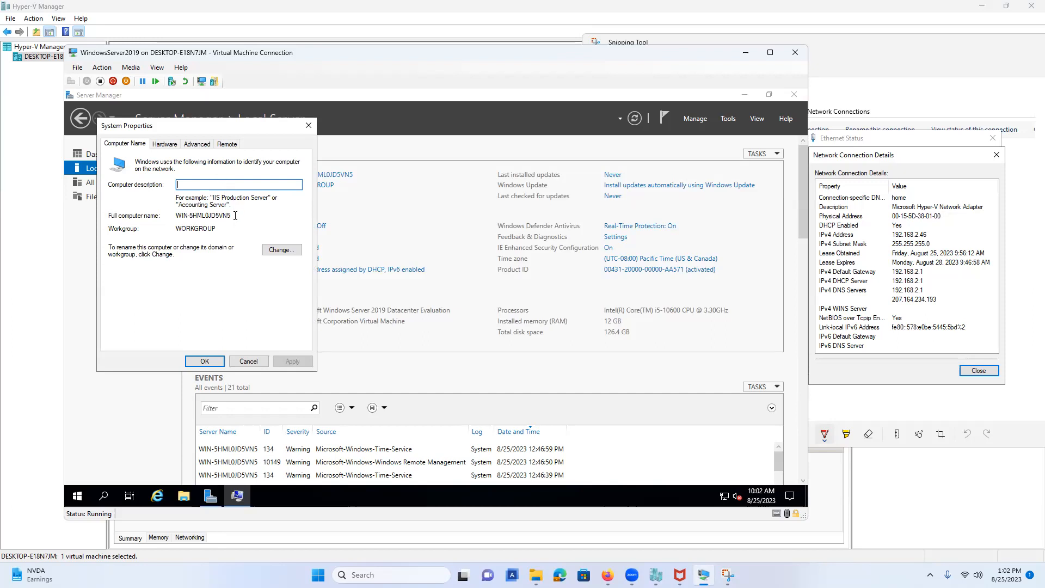
{"action": "left_click", "coordinate": [283, 250]}
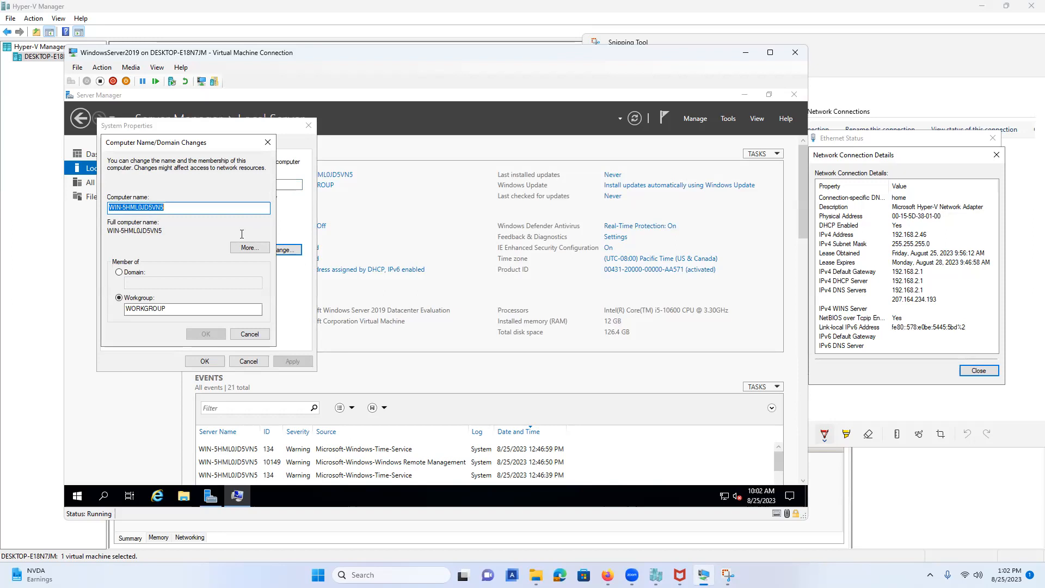
{"action": "type", "text": "SERVERSA"}
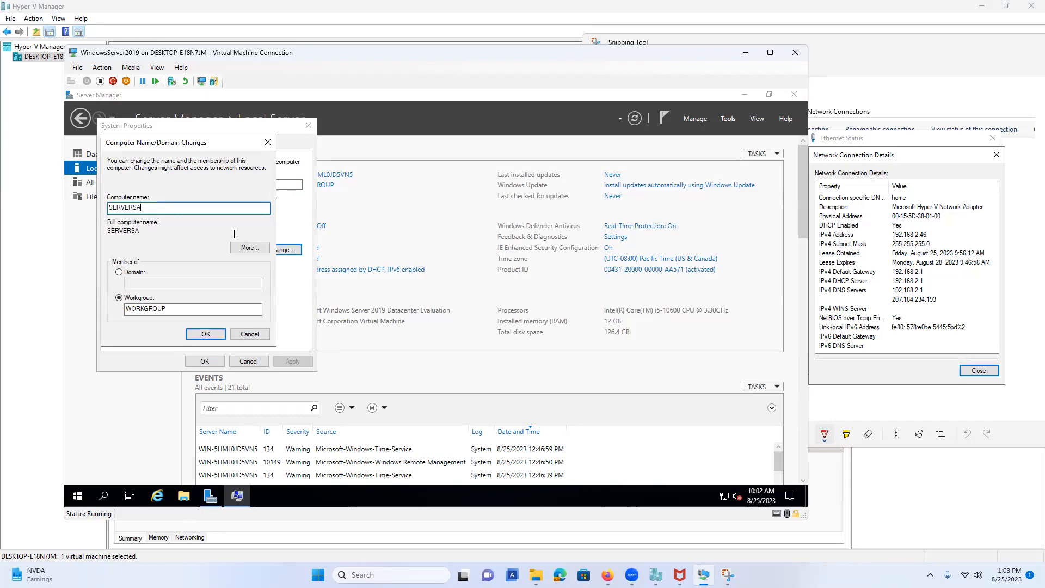
{"action": "left_click", "coordinate": [198, 334]}
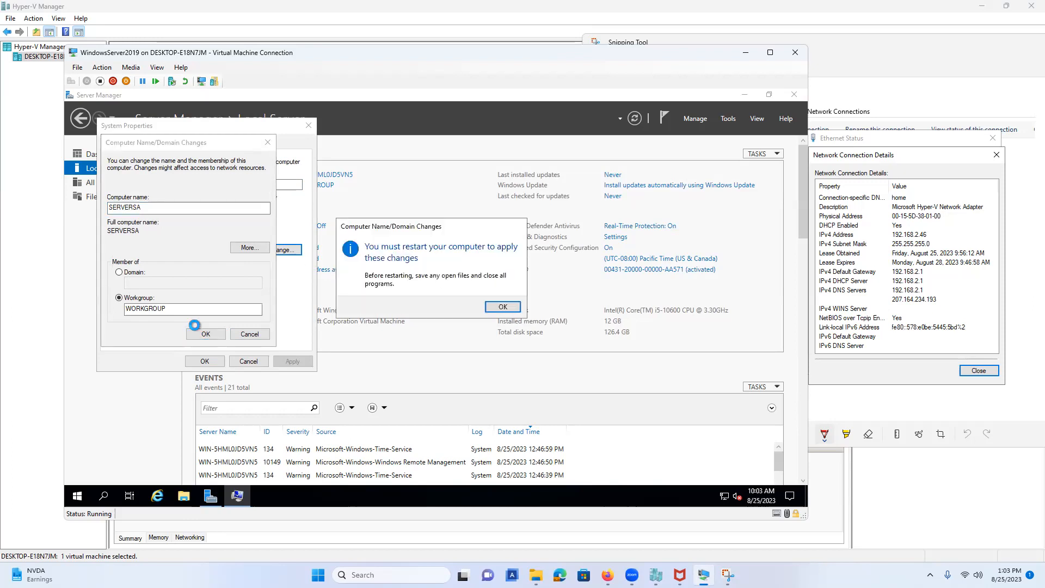
{"action": "left_click", "coordinate": [501, 308]}
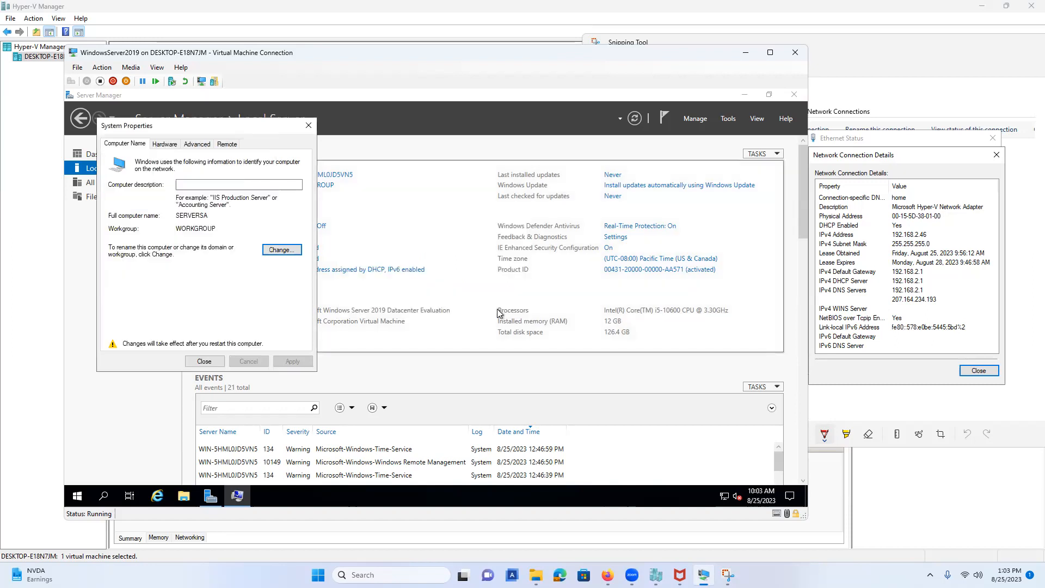
{"action": "left_click", "coordinate": [205, 361]}
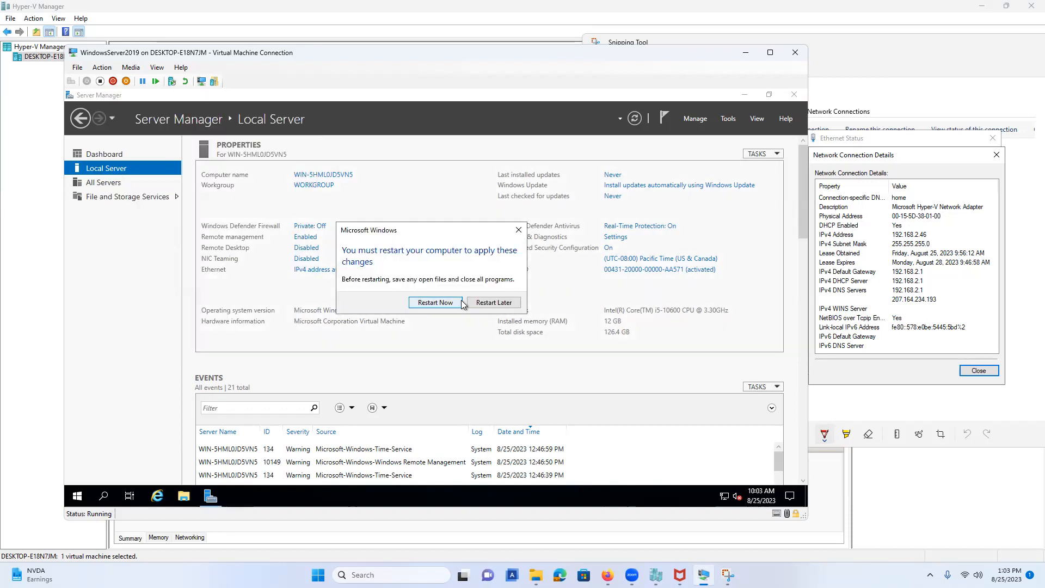
{"action": "left_click", "coordinate": [435, 302]}
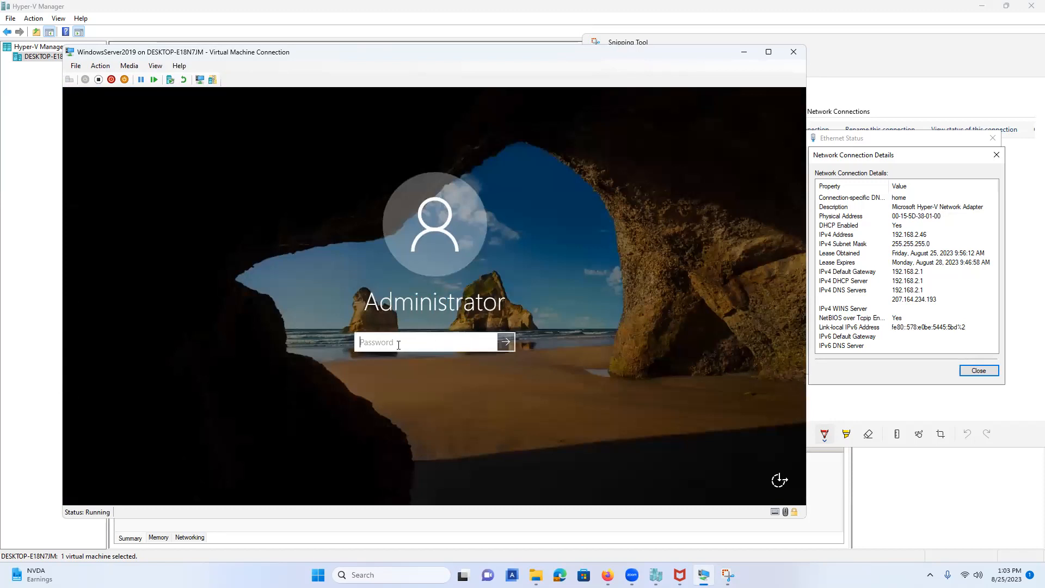
Sign in as Administrator and show Local Server properties for SERVERSA.
{"action": "type", "text": "********"}
{"action": "key", "text": "Return"}
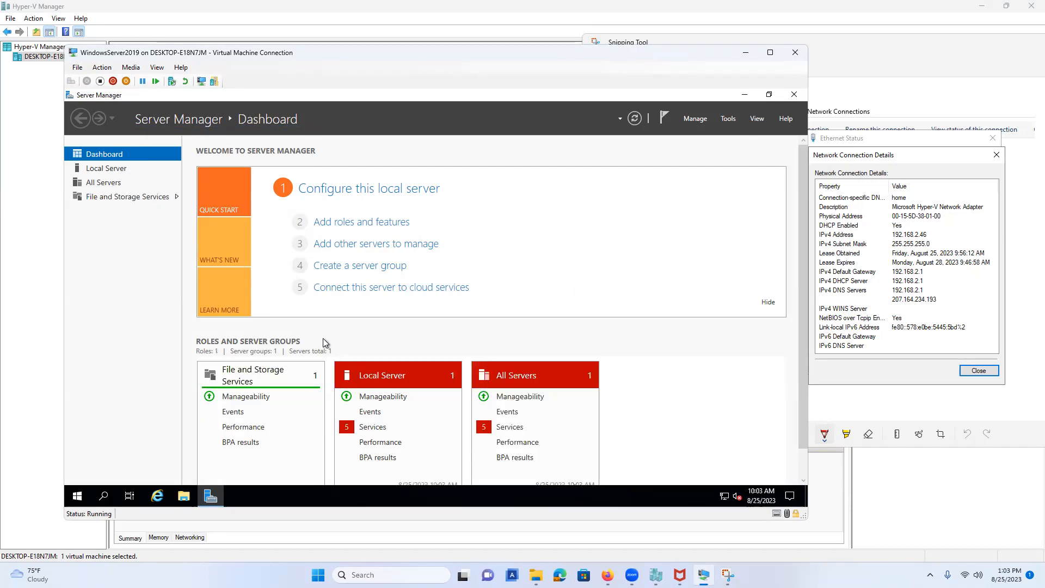
{"action": "left_click", "coordinate": [122, 174]}
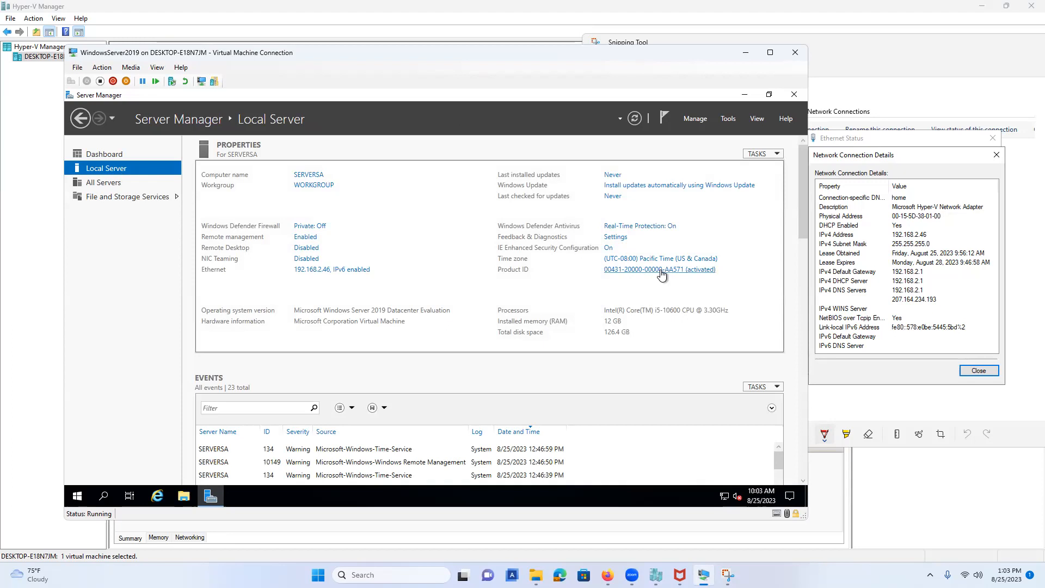
Launch Internet Explorer and finish first-run setup with Do Not Track unchecked.
{"action": "left_click", "coordinate": [157, 496]}
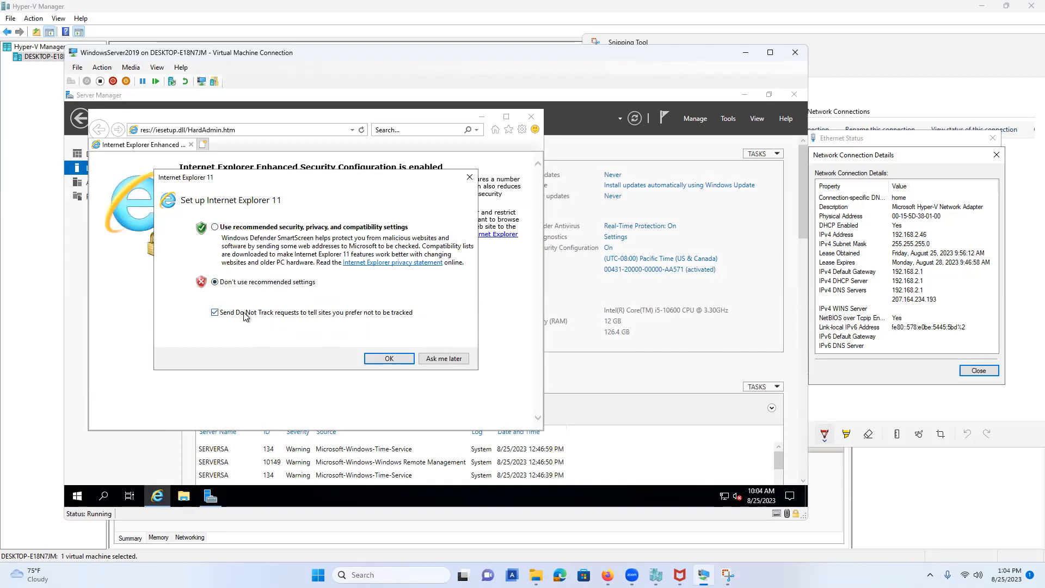
{"action": "left_click", "coordinate": [240, 319]}
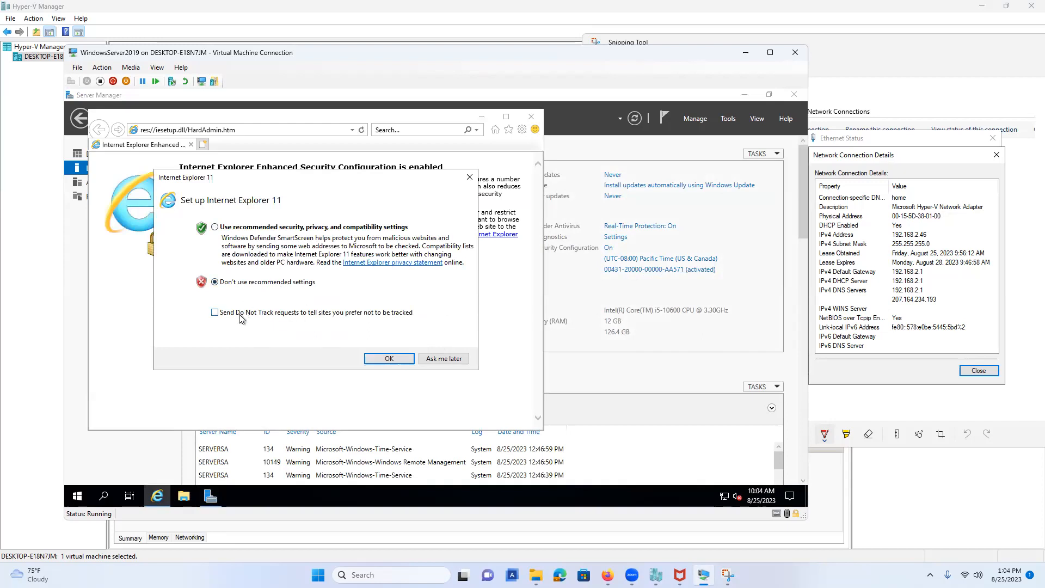
{"action": "left_click", "coordinate": [390, 359]}
Disable Protected Mode for the Internet zone and open its custom security level.
{"action": "left_click", "coordinate": [522, 129]}
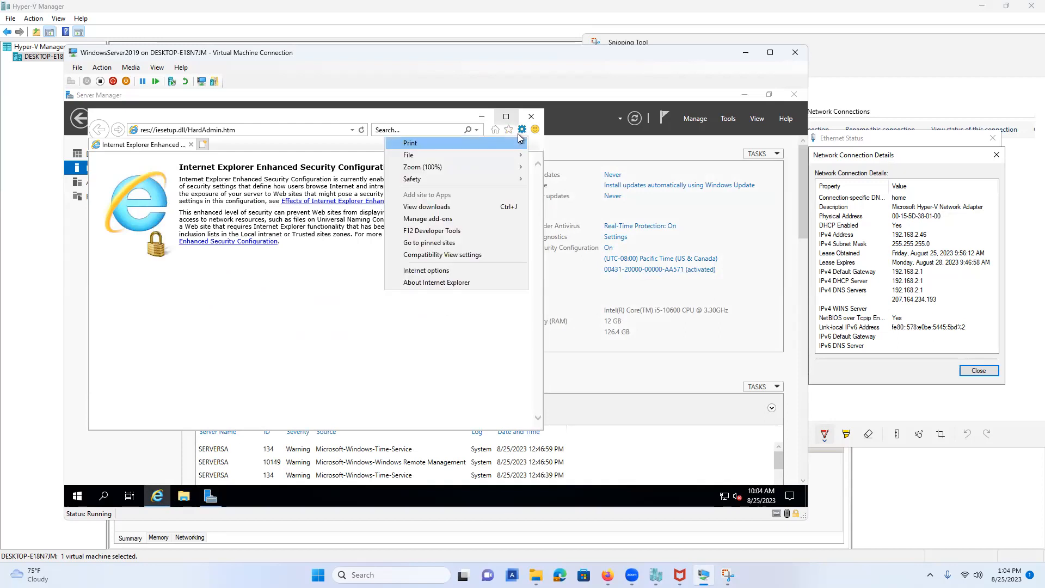
{"action": "left_click", "coordinate": [426, 271]}
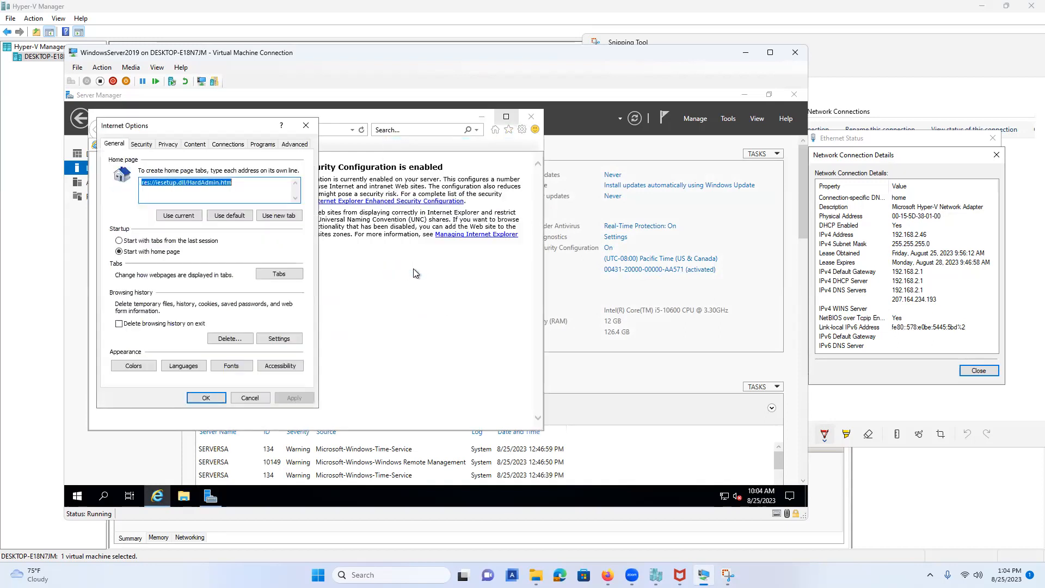
{"action": "left_click", "coordinate": [141, 143]}
{"action": "left_click", "coordinate": [126, 328]}
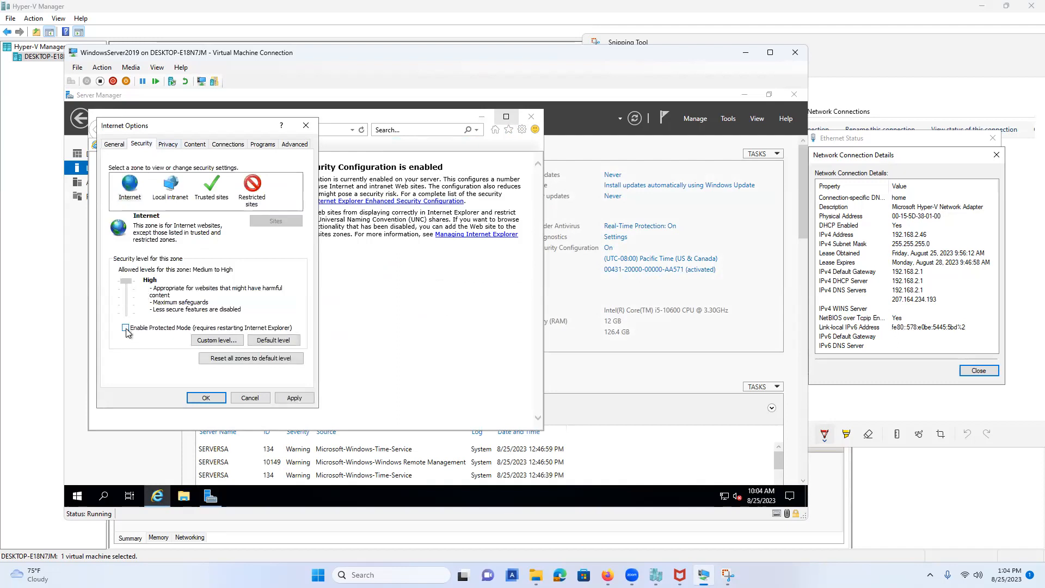
{"action": "left_click", "coordinate": [228, 342]}
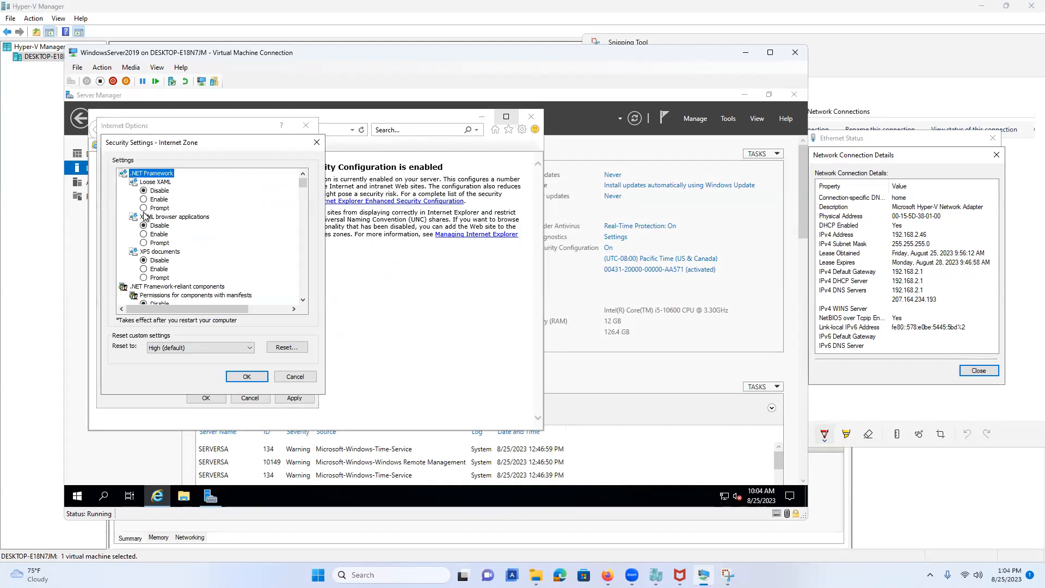
Enable Loose XAML, XAML browser applications, XPS documents and both Authenticode-signed and unsigned components.
{"action": "left_click", "coordinate": [144, 199]}
{"action": "left_click", "coordinate": [144, 234]}
{"action": "left_click", "coordinate": [144, 269]}
{"action": "scroll", "coordinate": [148, 273], "scroll_direction": "down", "scroll_amount": 2}
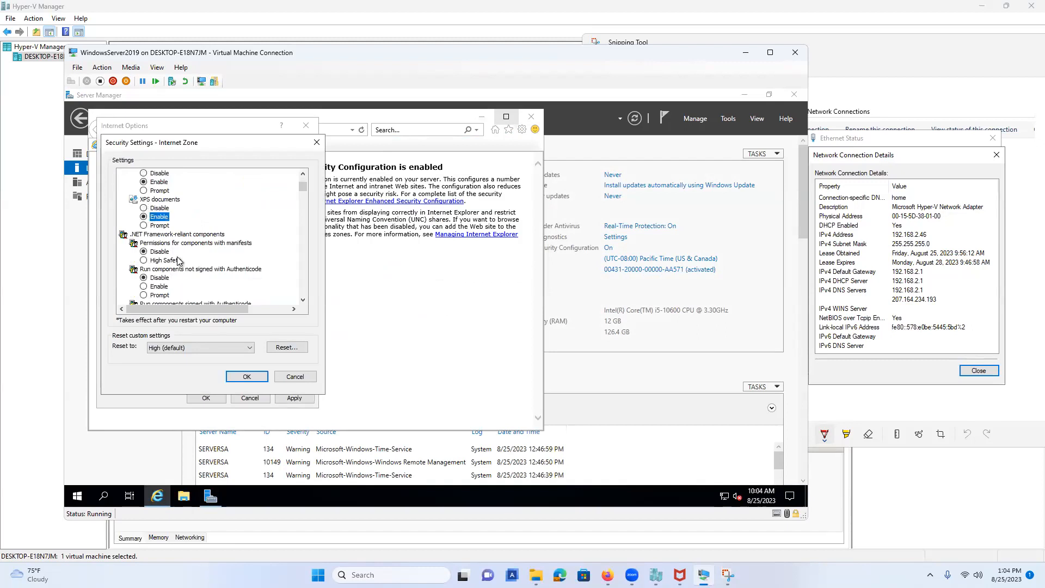
{"action": "scroll", "coordinate": [150, 272], "scroll_direction": "down", "scroll_amount": 1}
{"action": "left_click", "coordinate": [146, 261]}
{"action": "scroll", "coordinate": [150, 268], "scroll_direction": "down", "scroll_amount": 1}
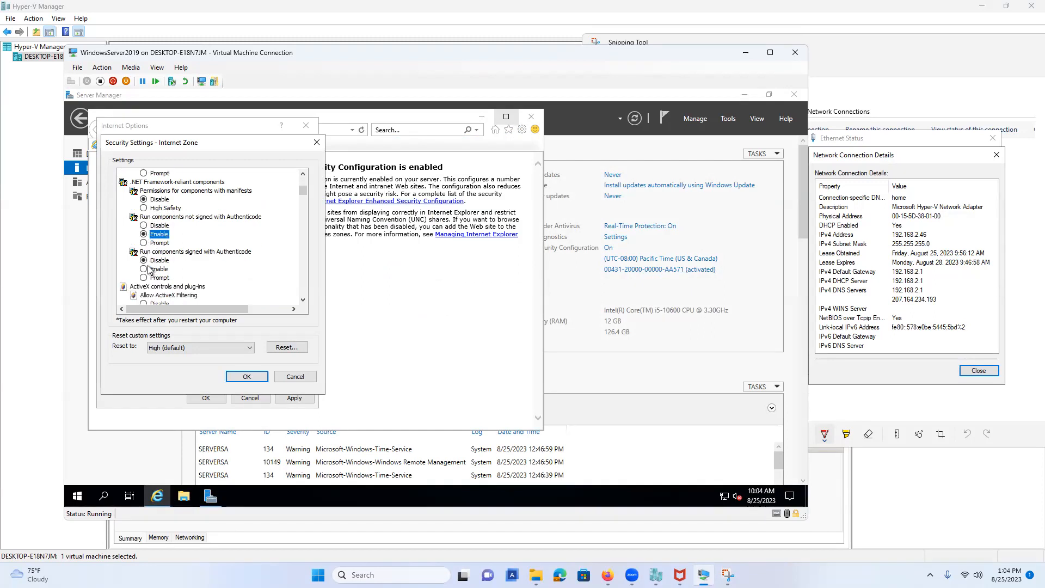
{"action": "left_click", "coordinate": [146, 269]}
Enable previously unused ActiveX controls, scriptlets, ActiveX automatic prompting, binary behaviors and webpage video.
{"action": "scroll", "coordinate": [166, 266], "scroll_direction": "down", "scroll_amount": 3}
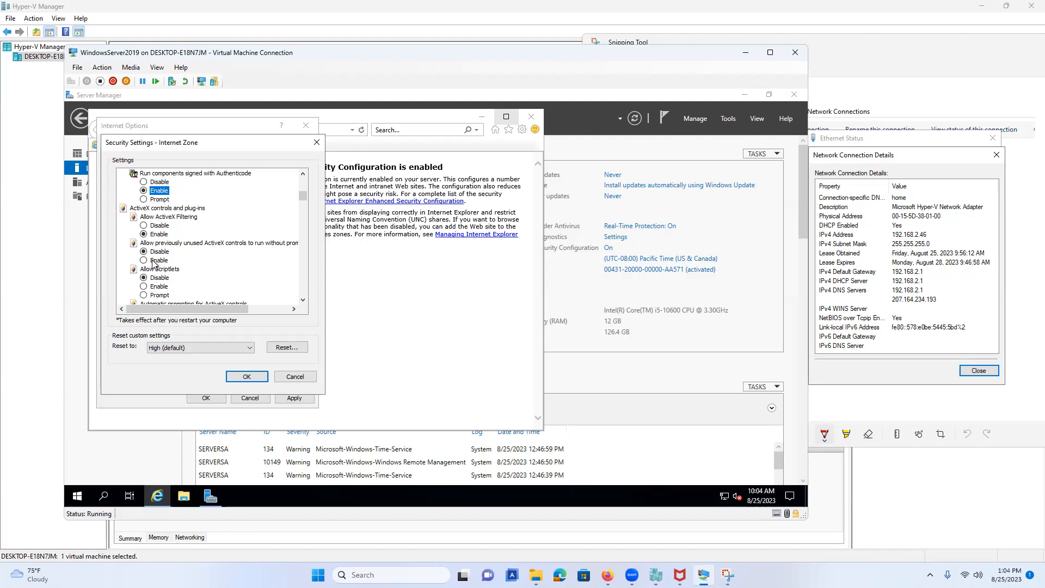
{"action": "left_click", "coordinate": [143, 260]}
{"action": "left_click", "coordinate": [144, 287]}
{"action": "scroll", "coordinate": [143, 287], "scroll_direction": "down", "scroll_amount": 2}
{"action": "left_click", "coordinate": [144, 269]}
{"action": "left_click", "coordinate": [143, 303]}
{"action": "scroll", "coordinate": [177, 257], "scroll_direction": "down", "scroll_amount": 3}
{"action": "scroll", "coordinate": [177, 257], "scroll_direction": "down", "scroll_amount": 1}
{"action": "left_click", "coordinate": [143, 224]}
Enable signed and unsigned ActiveX downloads, unsafe ActiveX scripting, running controls, and safe-marked scripting.
{"action": "left_click", "coordinate": [143, 260]}
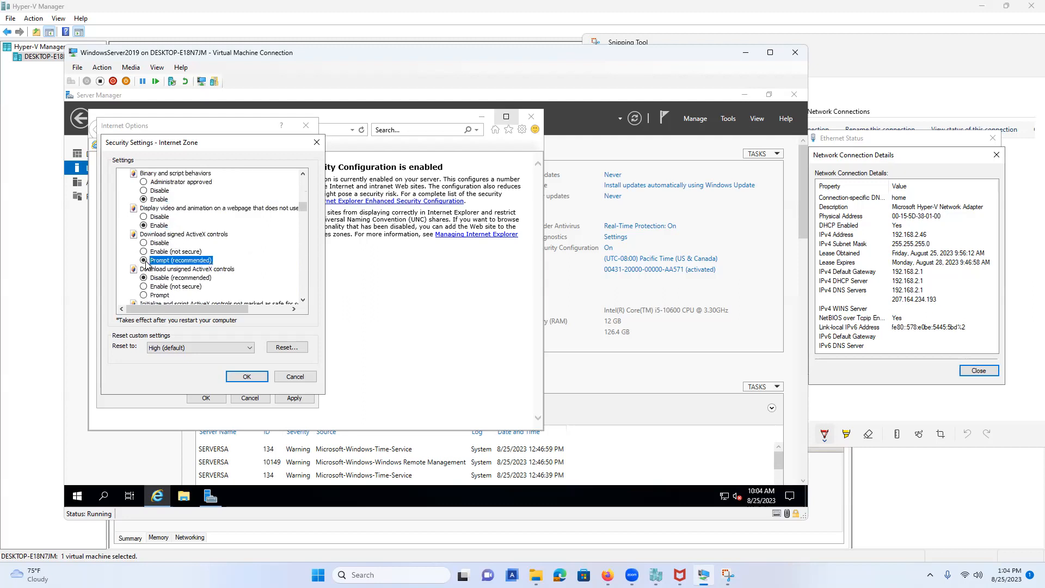
{"action": "left_click", "coordinate": [144, 252]}
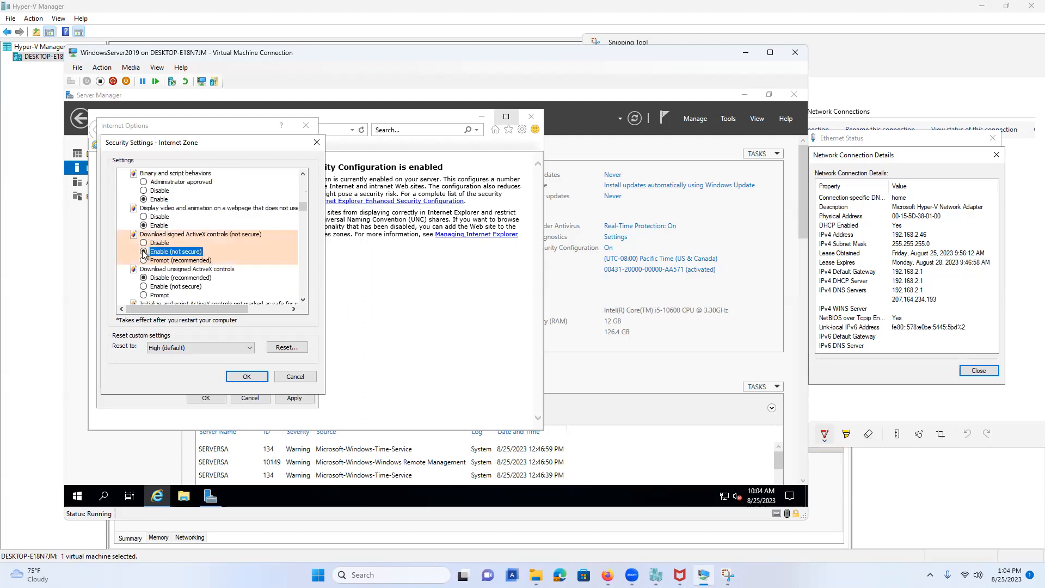
{"action": "scroll", "coordinate": [144, 254], "scroll_direction": "down", "scroll_amount": 1}
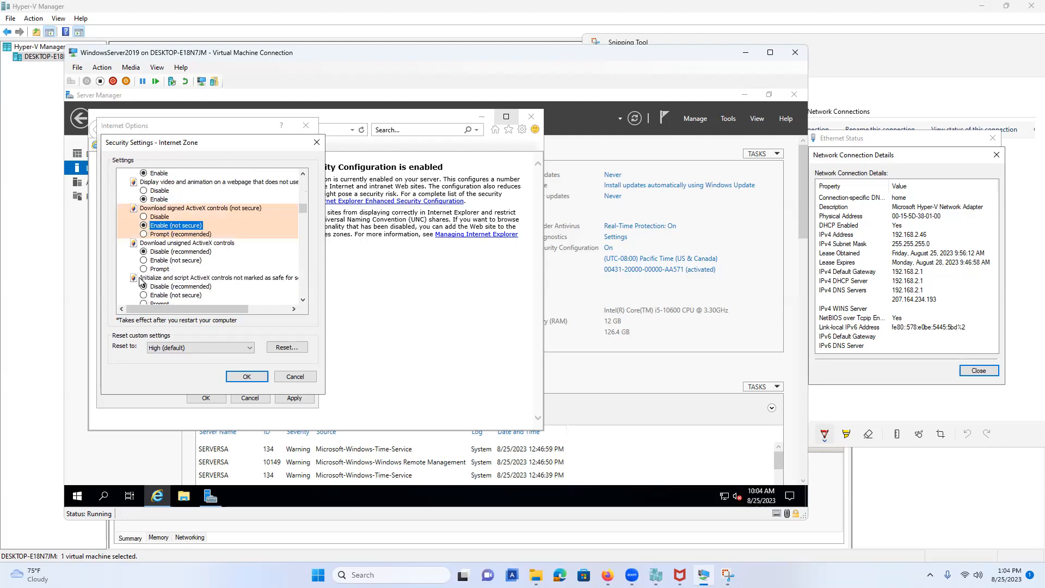
{"action": "left_click", "coordinate": [163, 260]}
{"action": "scroll", "coordinate": [212, 254], "scroll_direction": "down", "scroll_amount": 2}
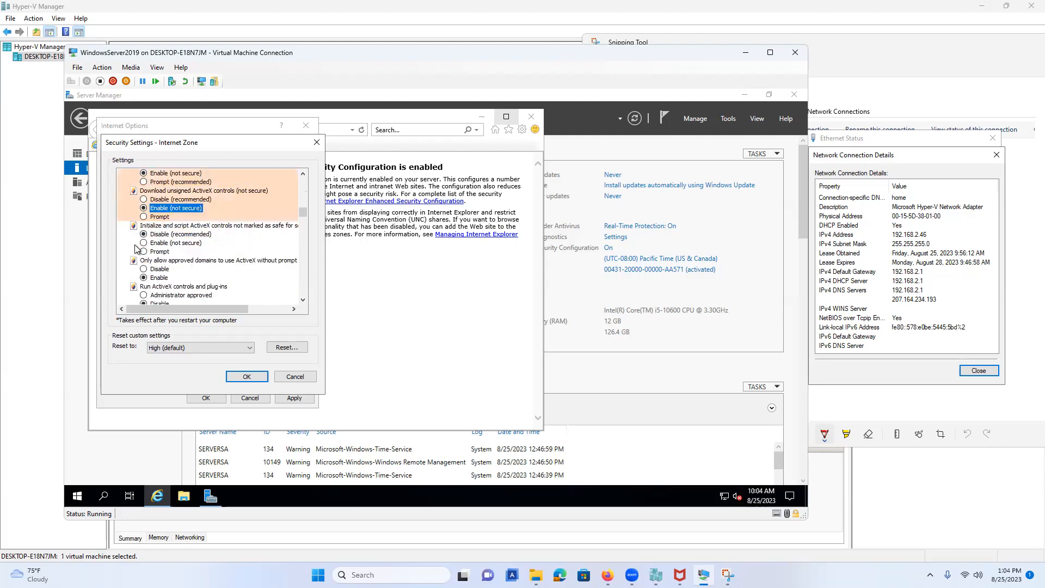
{"action": "left_click", "coordinate": [144, 242]}
{"action": "scroll", "coordinate": [147, 251], "scroll_direction": "down", "scroll_amount": 1}
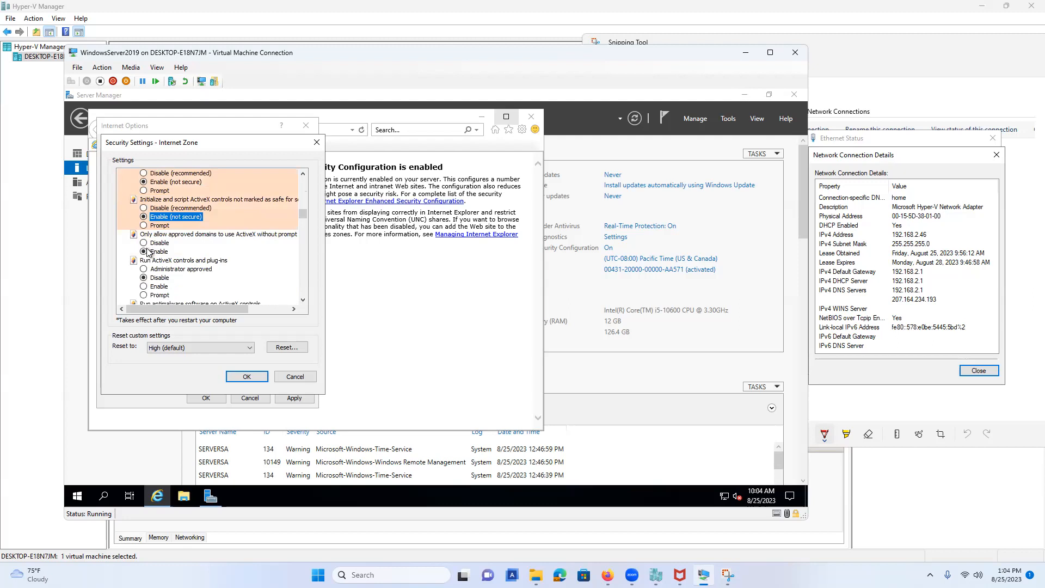
{"action": "left_click", "coordinate": [144, 287]}
{"action": "scroll", "coordinate": [162, 254], "scroll_direction": "down", "scroll_amount": 3}
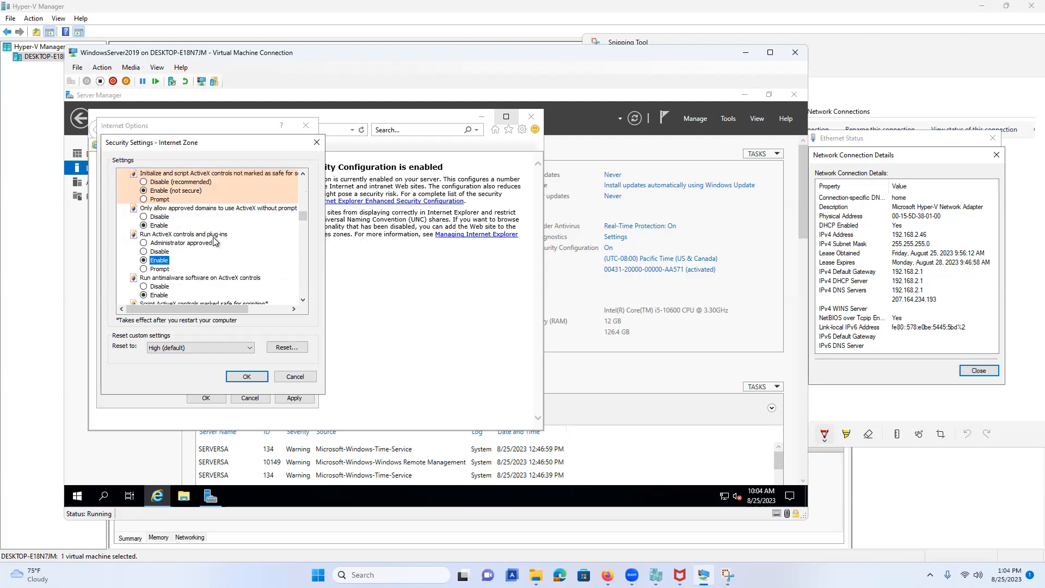
{"action": "left_click", "coordinate": [144, 269]}
Enable file downloads, font downloads and .NET Framework setup.
{"action": "scroll", "coordinate": [146, 271], "scroll_direction": "down", "scroll_amount": 2}
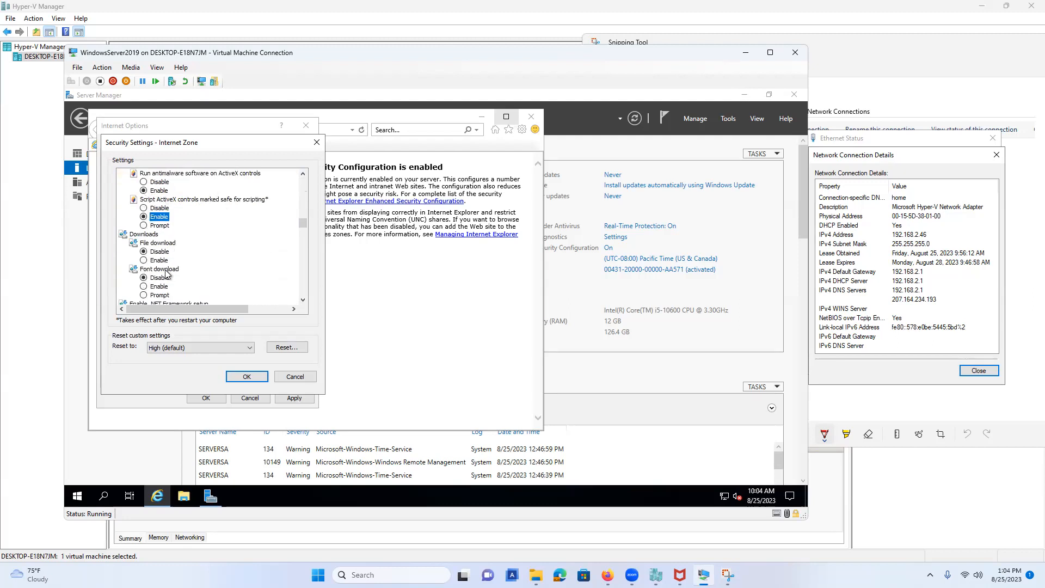
{"action": "left_click", "coordinate": [144, 260]}
{"action": "left_click", "coordinate": [144, 286]}
{"action": "scroll", "coordinate": [143, 283], "scroll_direction": "down", "scroll_amount": 2}
{"action": "left_click", "coordinate": [134, 268]}
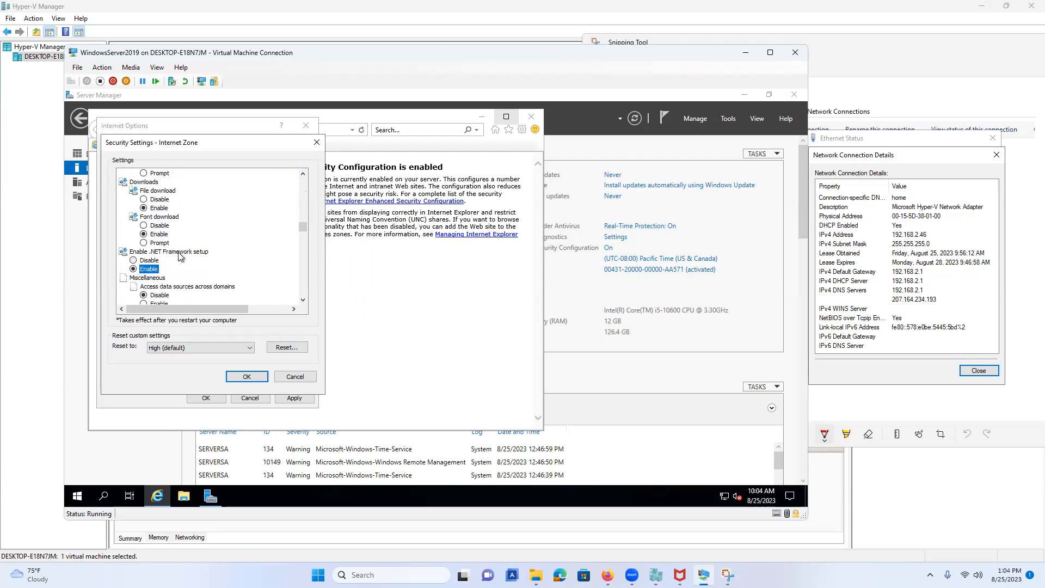
Enable cross-domain data source access, cross-domain content dragging into separate and same windows, and META REFRESH.
{"action": "scroll", "coordinate": [196, 248], "scroll_direction": "down", "scroll_amount": 2}
{"action": "left_click", "coordinate": [144, 251]}
{"action": "scroll", "coordinate": [162, 253], "scroll_direction": "down", "scroll_amount": 1}
{"action": "left_click", "coordinate": [157, 260]}
{"action": "scroll", "coordinate": [152, 250], "scroll_direction": "down", "scroll_amount": 2}
{"action": "left_click", "coordinate": [144, 234]}
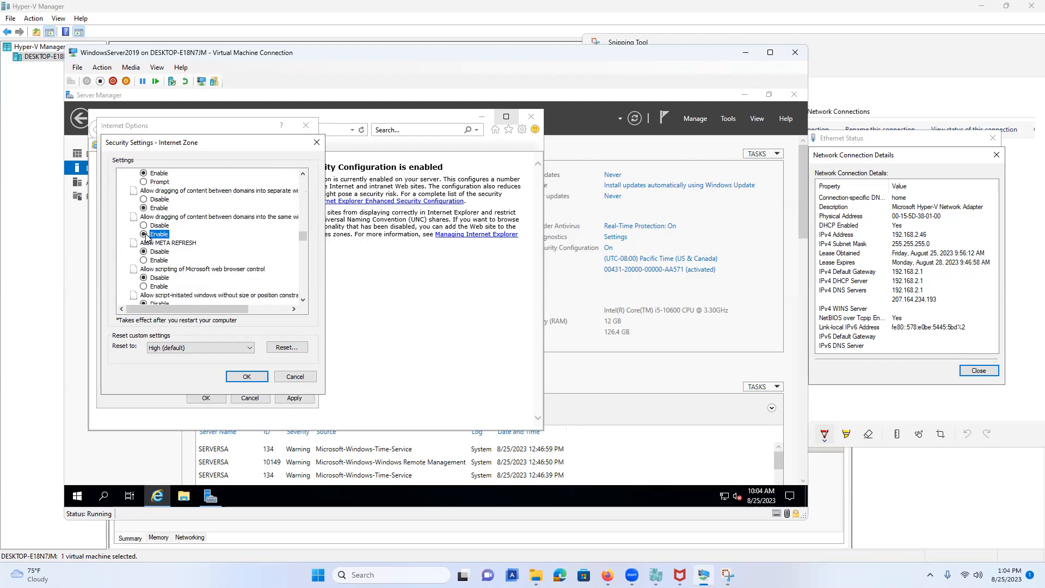
{"action": "scroll", "coordinate": [146, 236], "scroll_direction": "down", "scroll_amount": 2}
{"action": "left_click", "coordinate": [144, 207]}
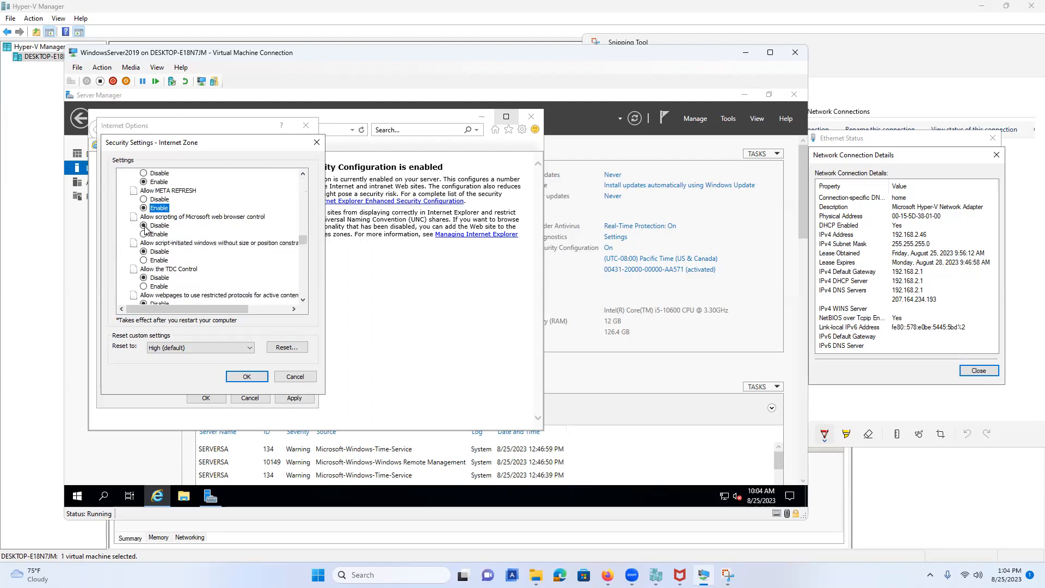
Enable web browser control scripting, unrestricted script windows, TDC Control, restricted protocols and bar-less windows.
{"action": "left_click", "coordinate": [144, 233]}
{"action": "scroll", "coordinate": [186, 233], "scroll_direction": "down", "scroll_amount": 1}
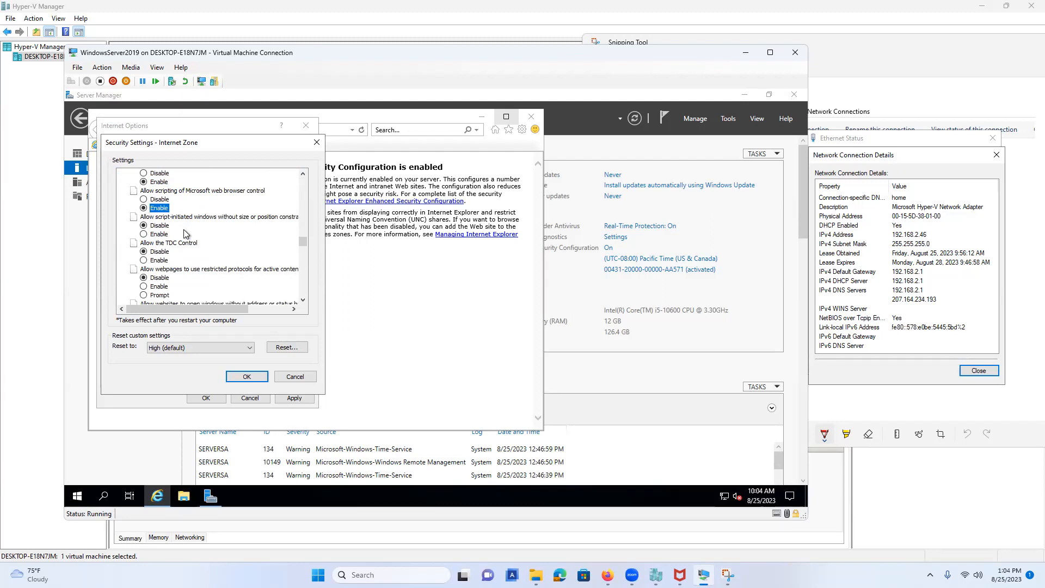
{"action": "left_click", "coordinate": [144, 234]}
{"action": "left_click", "coordinate": [144, 261]}
{"action": "scroll", "coordinate": [145, 261], "scroll_direction": "down", "scroll_amount": 2}
{"action": "left_click", "coordinate": [144, 234]}
{"action": "left_click", "coordinate": [144, 269]}
Enable mixed content, client-certificate selection, file drag-and-drop, MIME sniffing, local paths, launching programs, cross-domain navigation.
{"action": "scroll", "coordinate": [143, 269], "scroll_direction": "down", "scroll_amount": 2}
{"action": "left_click", "coordinate": [143, 243]}
{"action": "scroll", "coordinate": [144, 240], "scroll_direction": "down", "scroll_amount": 2}
{"action": "left_click", "coordinate": [144, 225]}
{"action": "left_click", "coordinate": [144, 252]}
{"action": "scroll", "coordinate": [144, 252], "scroll_direction": "down", "scroll_amount": 1}
{"action": "left_click", "coordinate": [143, 260]}
{"action": "left_click", "coordinate": [144, 286]}
{"action": "scroll", "coordinate": [145, 283], "scroll_direction": "down", "scroll_amount": 2}
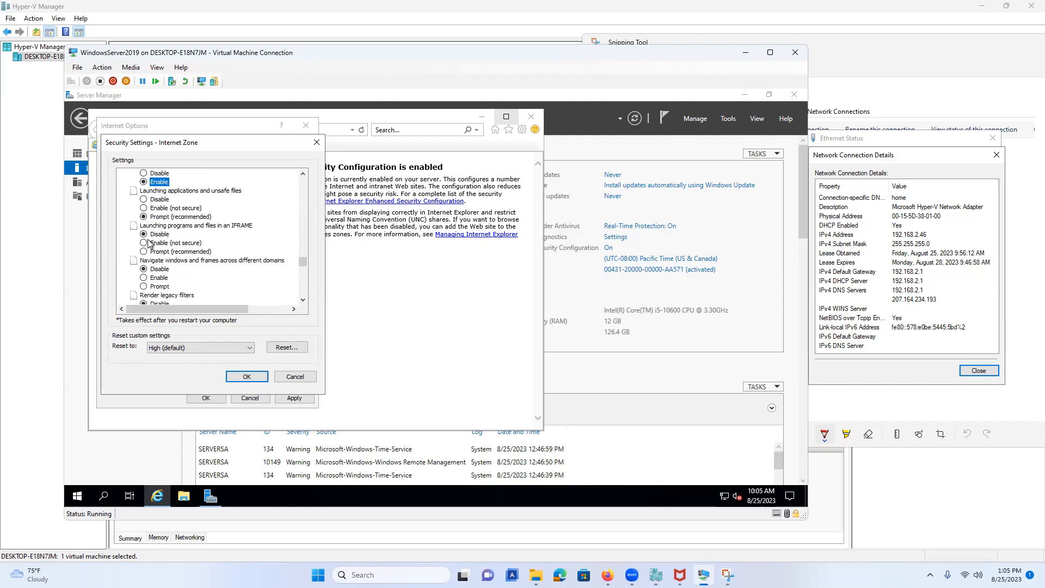
{"action": "left_click", "coordinate": [143, 208]}
{"action": "left_click", "coordinate": [144, 243]}
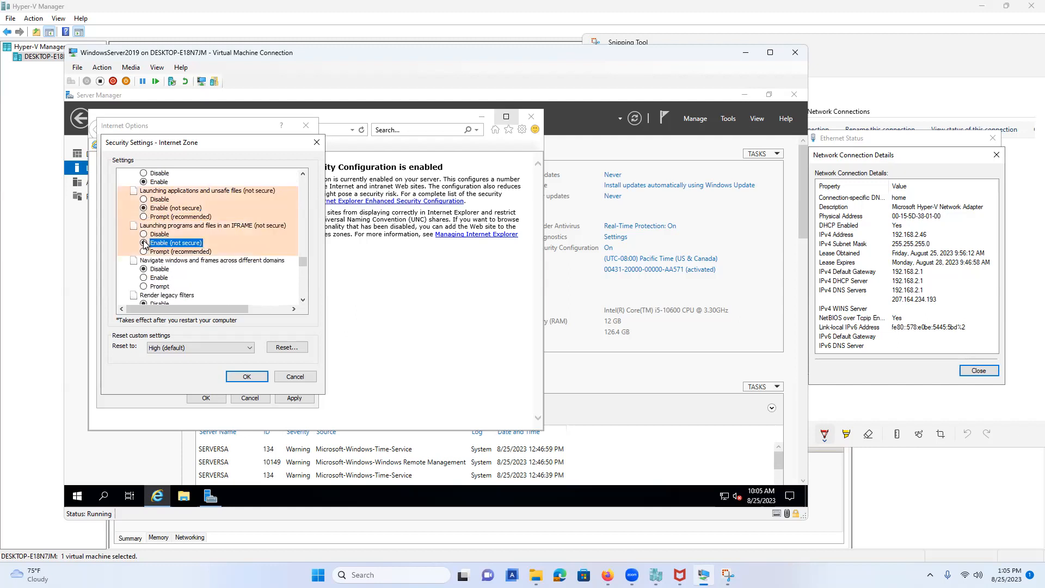
{"action": "left_click", "coordinate": [143, 277]}
Enable legacy filter rendering, non-encrypted form submission and navigation from less privileged zones.
{"action": "scroll", "coordinate": [182, 265], "scroll_direction": "down", "scroll_amount": 3}
{"action": "scroll", "coordinate": [181, 265], "scroll_direction": "down", "scroll_amount": 1}
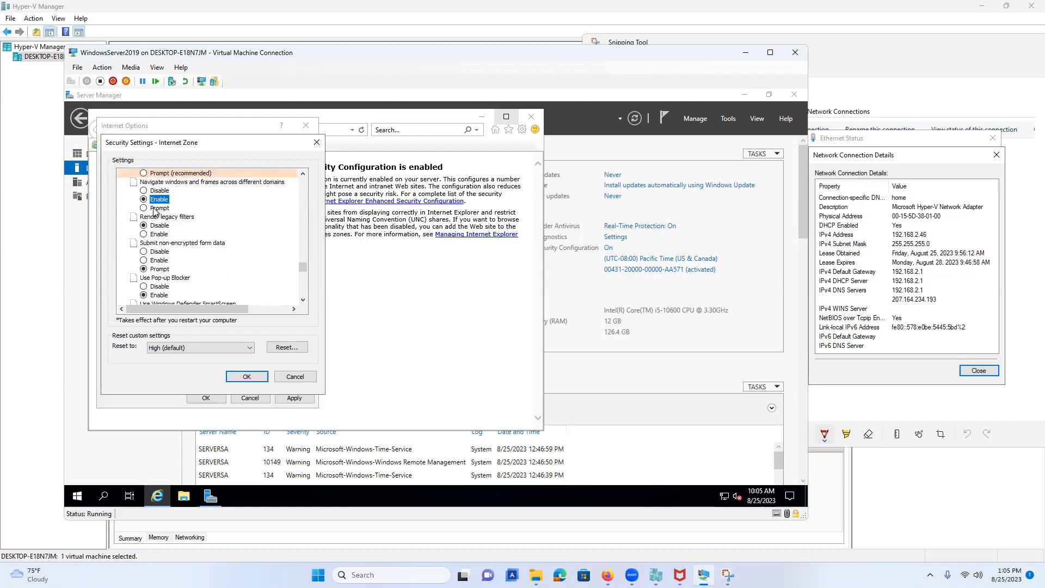
{"action": "left_click", "coordinate": [151, 235]}
{"action": "left_click", "coordinate": [144, 260]}
{"action": "scroll", "coordinate": [145, 263], "scroll_direction": "down", "scroll_amount": 2}
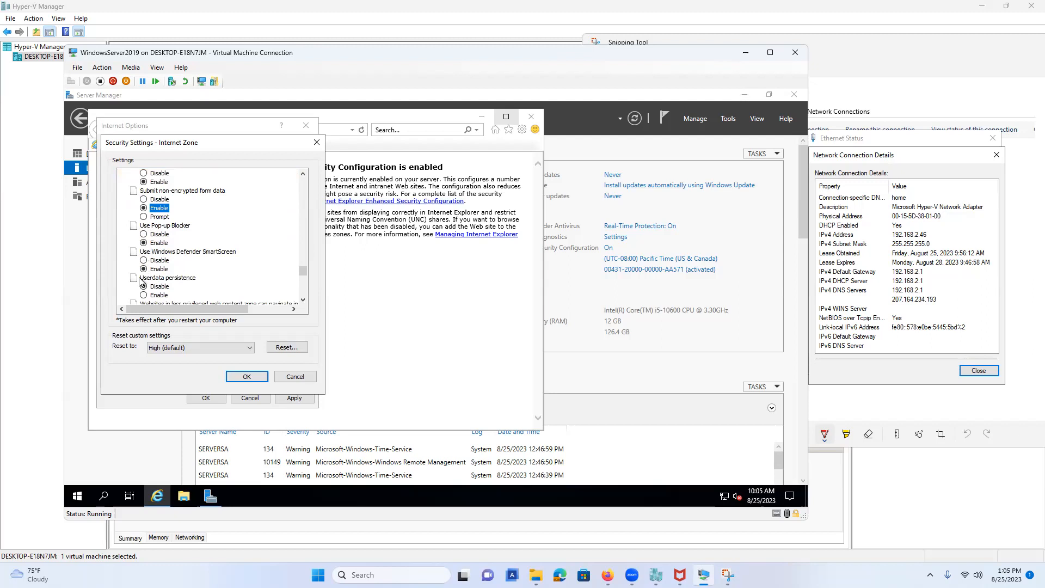
{"action": "scroll", "coordinate": [144, 266], "scroll_direction": "down", "scroll_amount": 2}
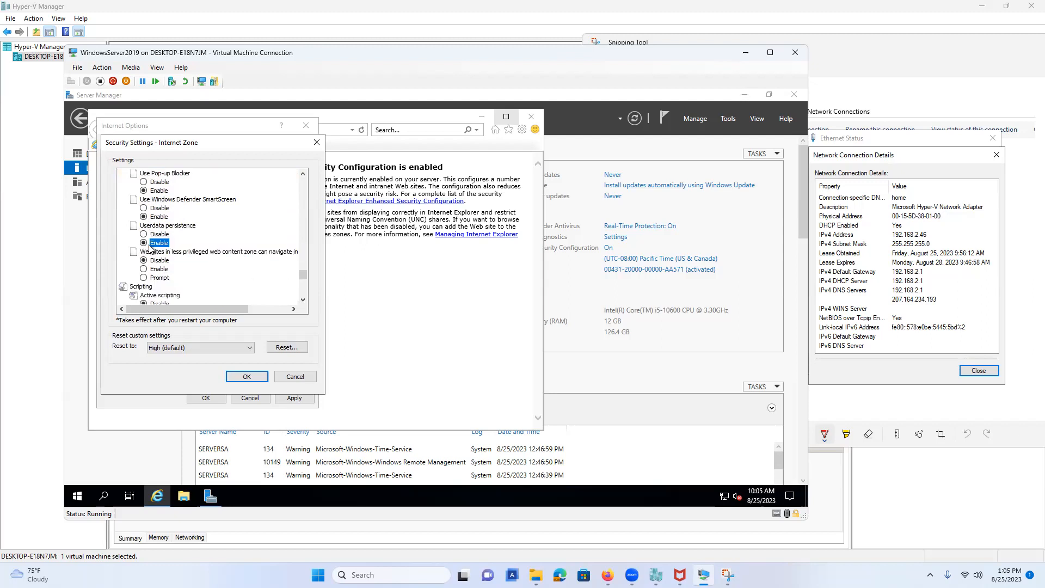
{"action": "left_click", "coordinate": [145, 269]}
{"action": "scroll", "coordinate": [177, 246], "scroll_direction": "down", "scroll_amount": 2}
{"action": "scroll", "coordinate": [177, 246], "scroll_direction": "down", "scroll_amount": 1}
Enable active scripting, clipboard access, script status bar updates, scripted prompts and Java applet scripting.
{"action": "left_click", "coordinate": [143, 234]}
{"action": "left_click", "coordinate": [144, 269]}
{"action": "scroll", "coordinate": [146, 270], "scroll_direction": "down", "scroll_amount": 3}
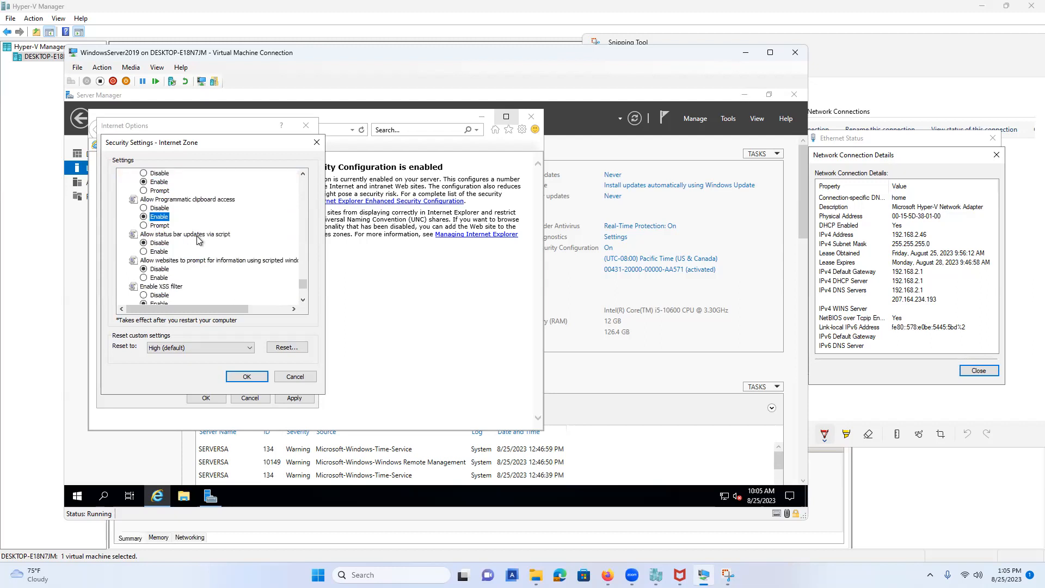
{"action": "left_click", "coordinate": [144, 225]}
{"action": "left_click", "coordinate": [144, 251]}
{"action": "scroll", "coordinate": [144, 253], "scroll_direction": "down", "scroll_amount": 2}
{"action": "left_click", "coordinate": [143, 251]}
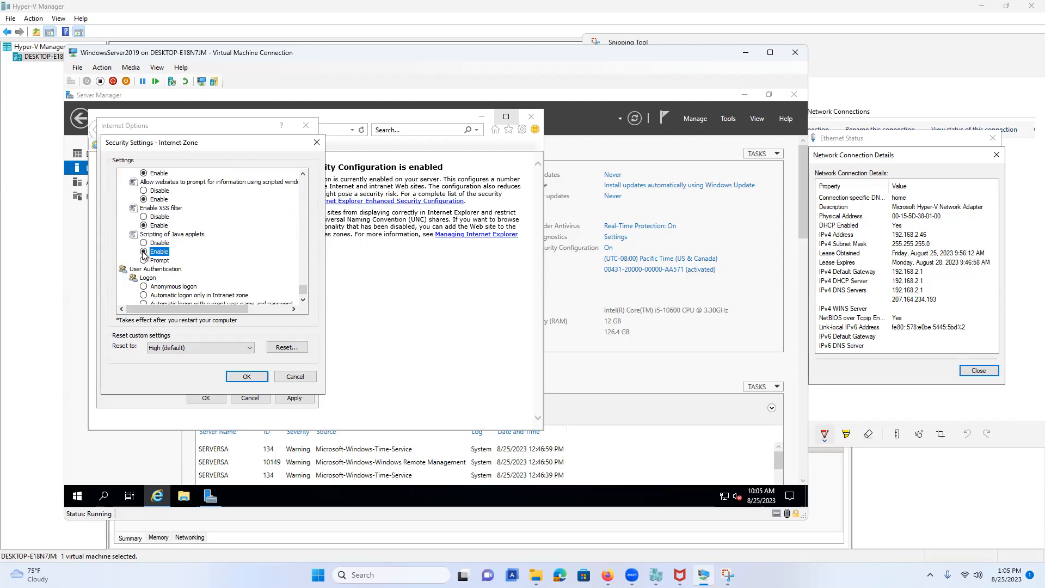
{"action": "scroll", "coordinate": [156, 267], "scroll_direction": "down", "scroll_amount": 1}
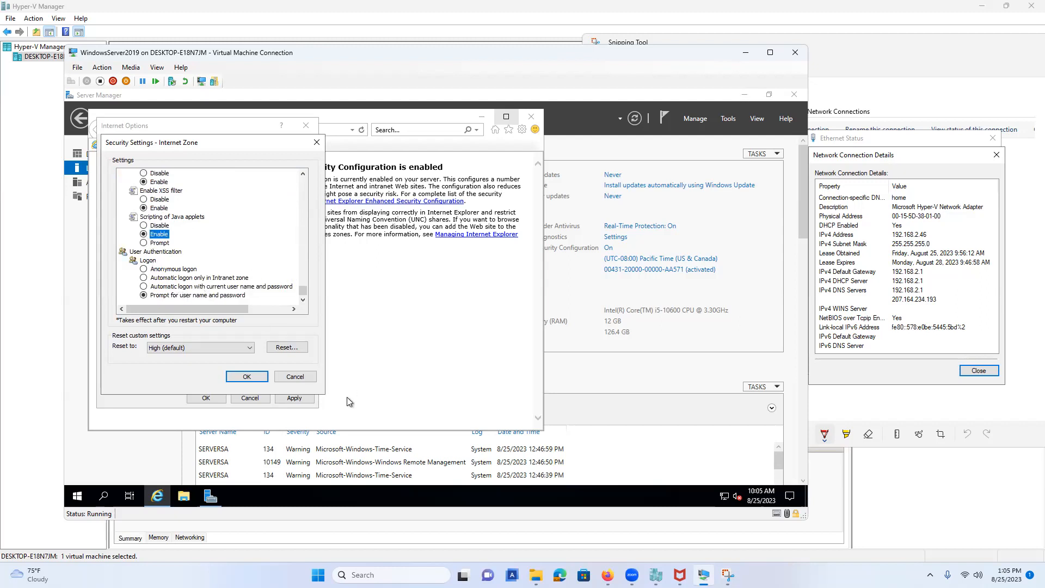
Confirm the custom Internet zone settings, accept the warnings, apply them and close Internet Options.
{"action": "left_click", "coordinate": [250, 378]}
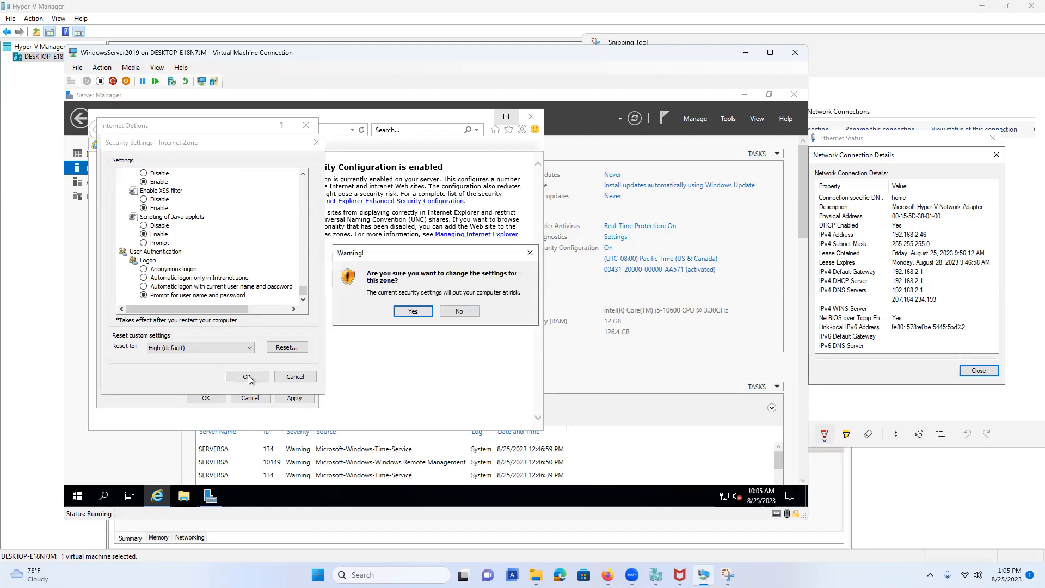
{"action": "left_click", "coordinate": [413, 312]}
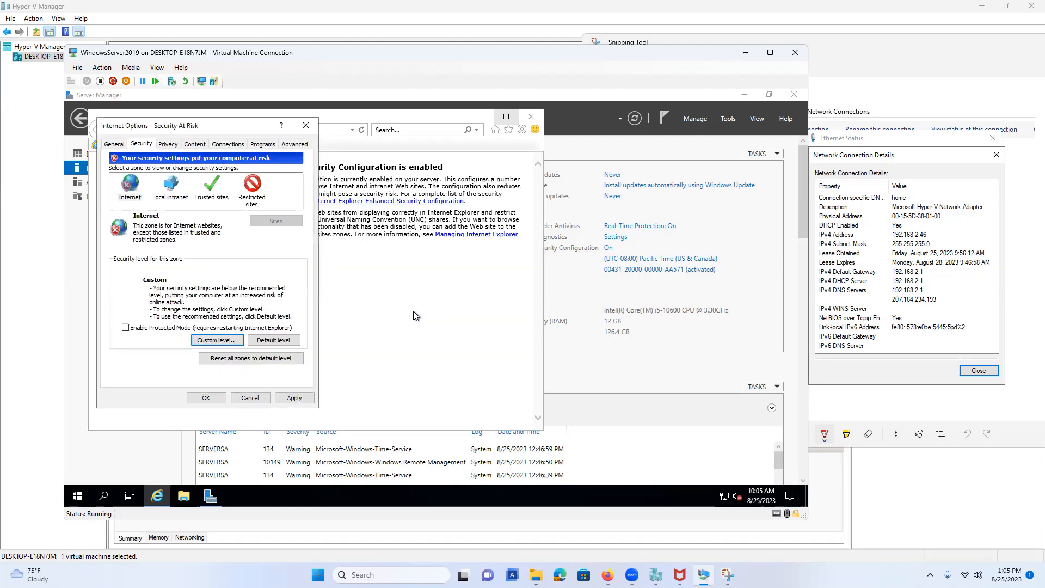
{"action": "left_click", "coordinate": [294, 398]}
{"action": "left_click", "coordinate": [470, 290]}
{"action": "left_click", "coordinate": [218, 400]}
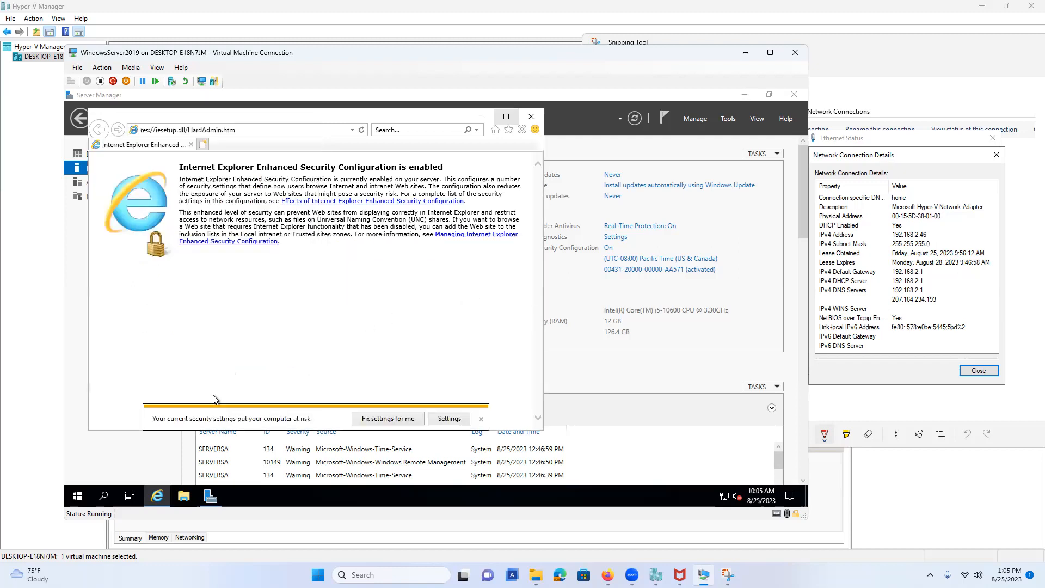
{"action": "left_click", "coordinate": [481, 419]}
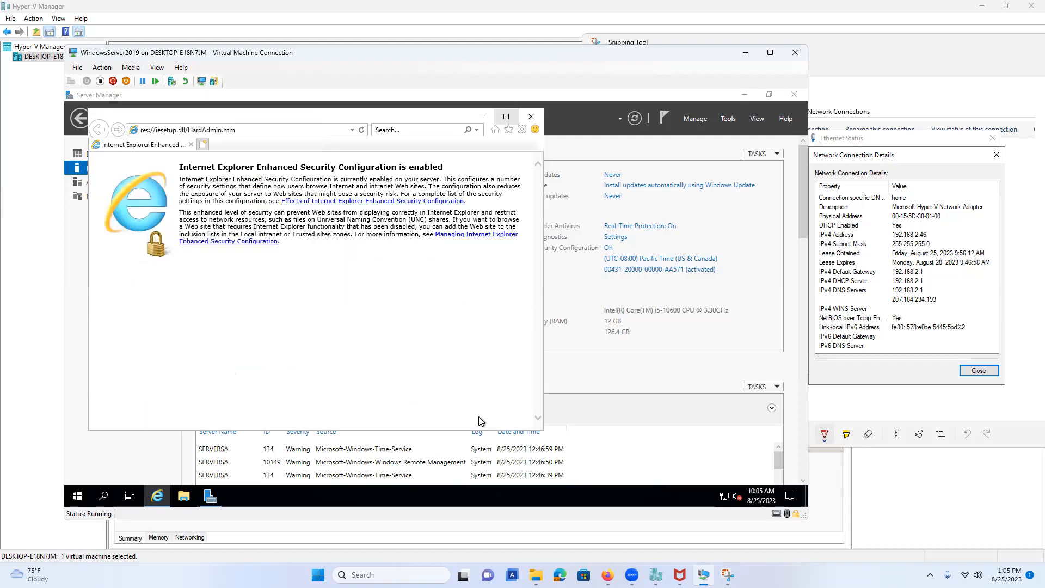
{"action": "left_click", "coordinate": [240, 126]}
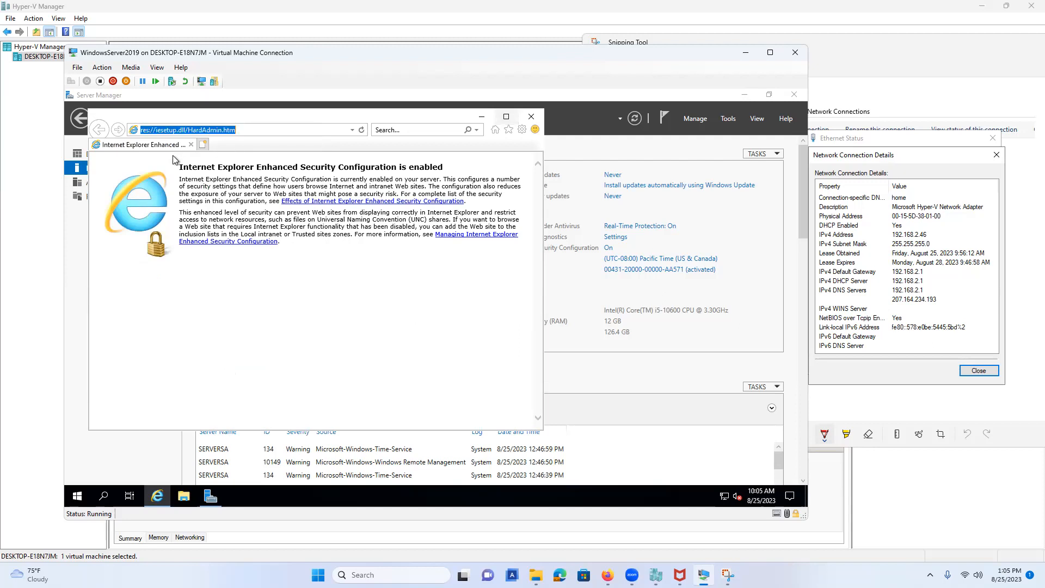
{"action": "type", "text": "htt"}
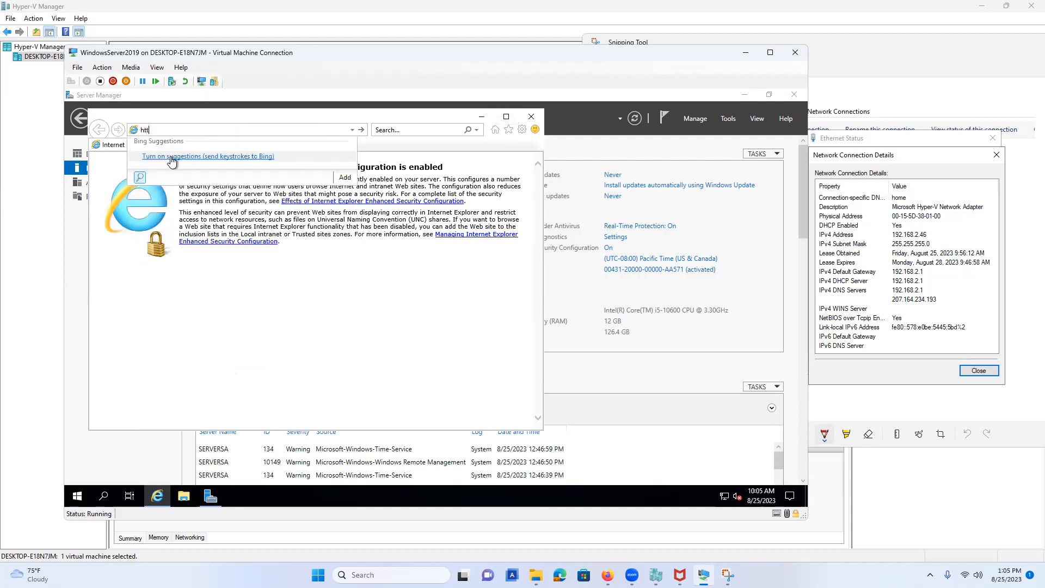
{"action": "type", "text": "ps://www"}
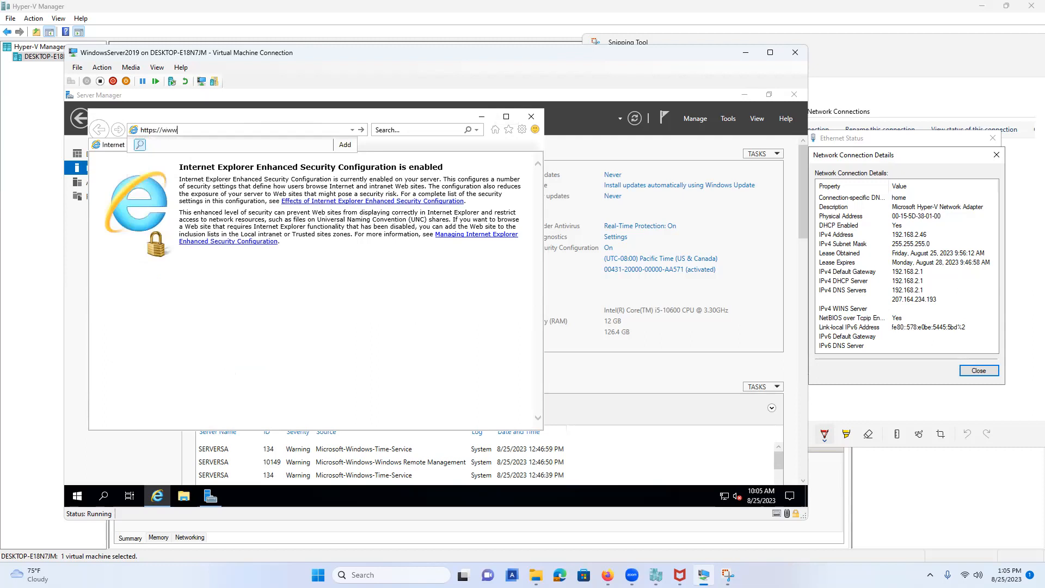
{"action": "type", "text": ".google.com/chrome"}
{"action": "key", "text": "Return"}
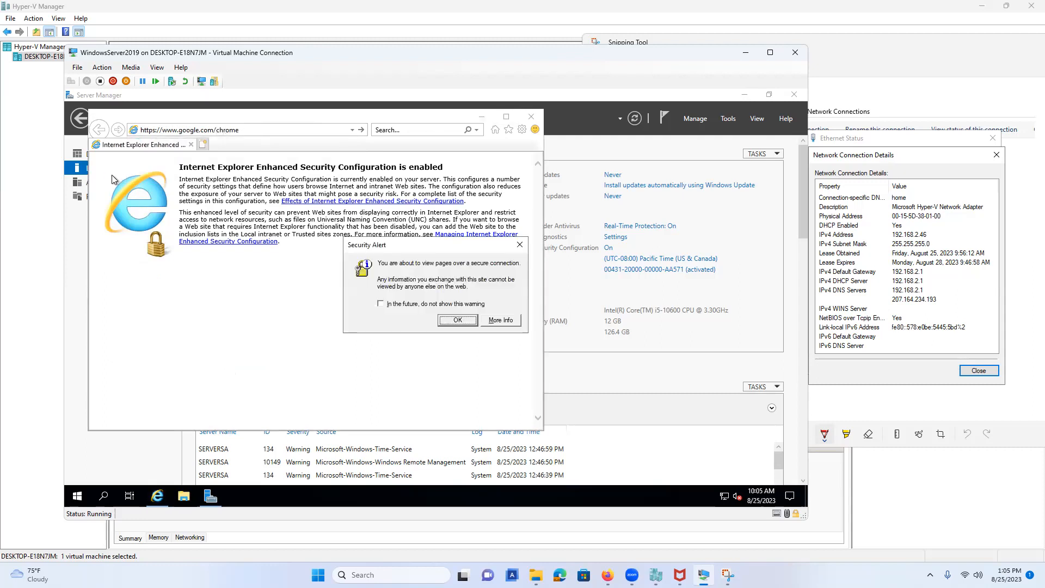
{"action": "left_click", "coordinate": [456, 305]}
{"action": "left_click", "coordinate": [457, 321]}
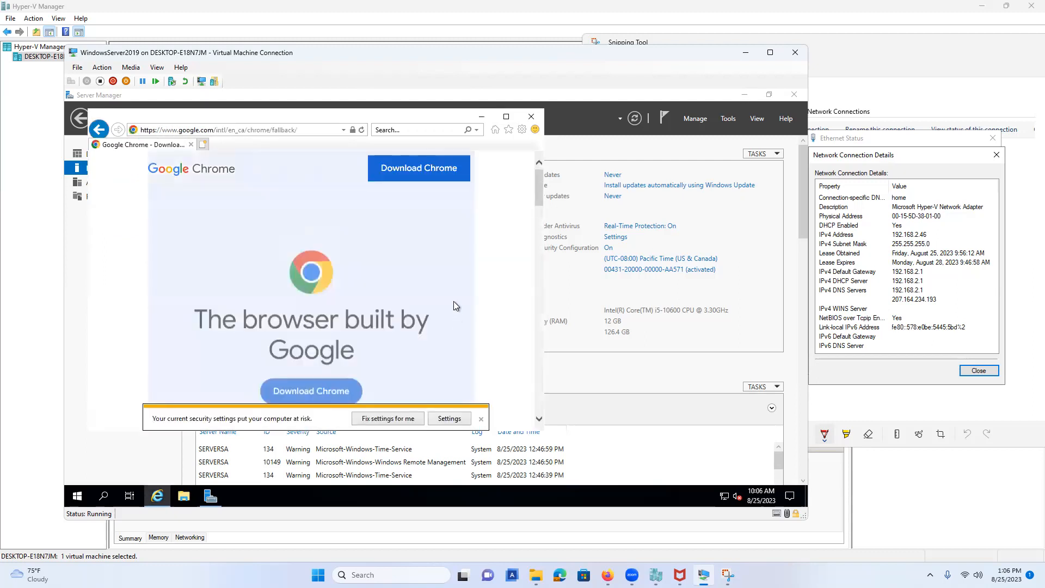
Download Chrome, accept the terms, save ChromeSetup.exe and run it.
{"action": "left_click", "coordinate": [430, 186]}
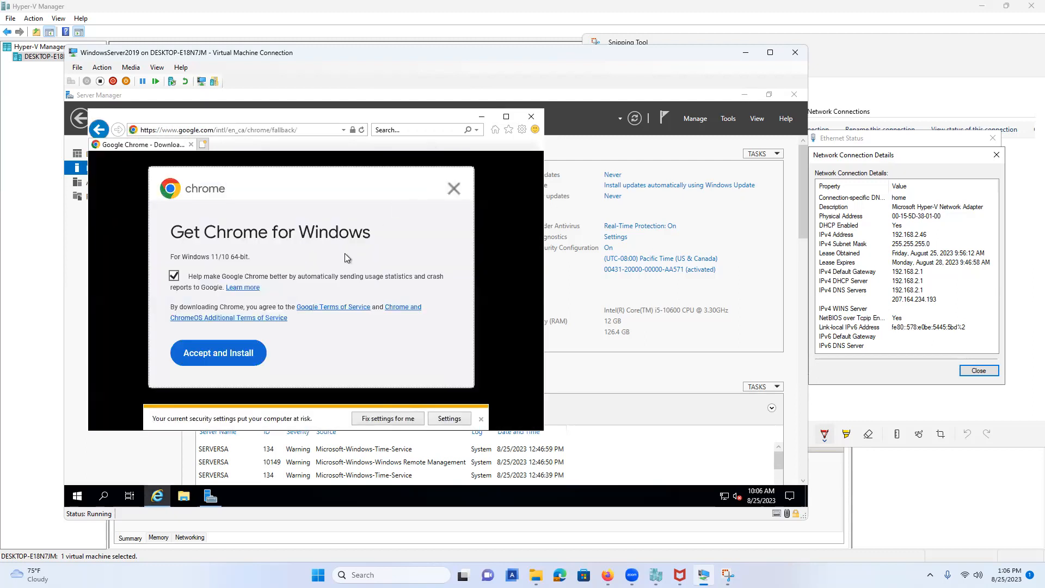
{"action": "left_click", "coordinate": [231, 360]}
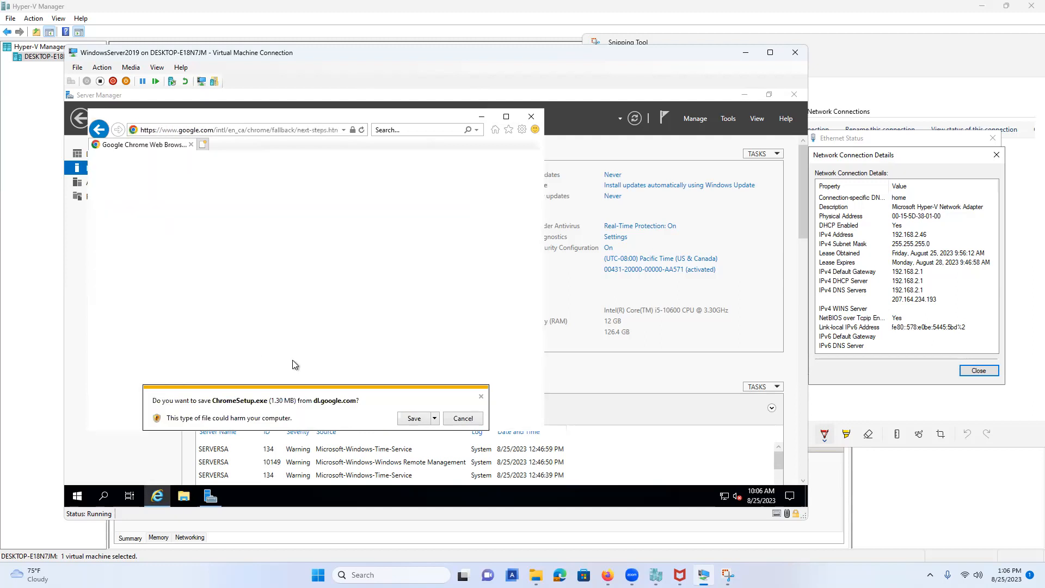
{"action": "left_click", "coordinate": [419, 422]}
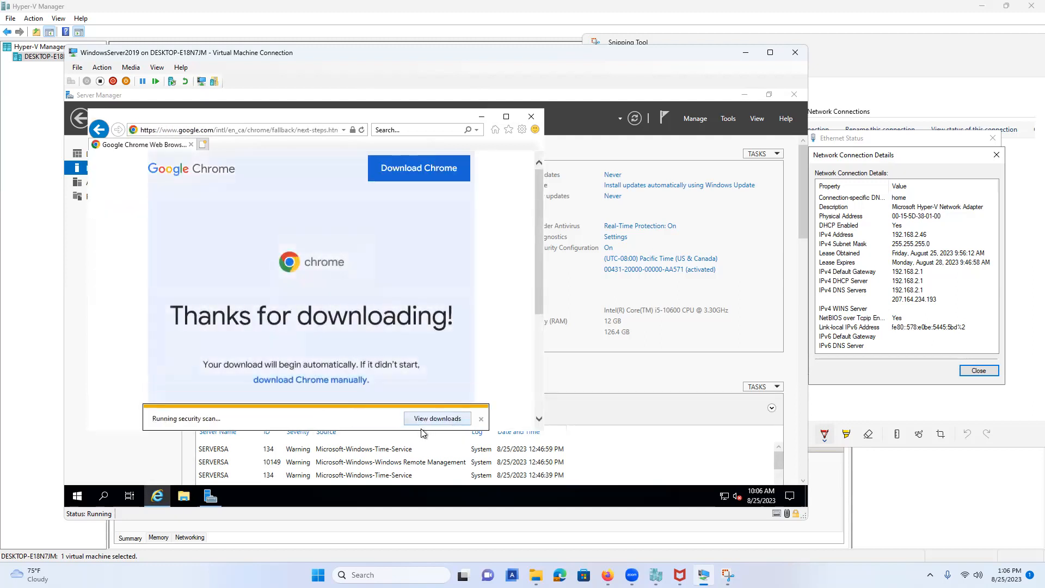
{"action": "left_click", "coordinate": [326, 418]}
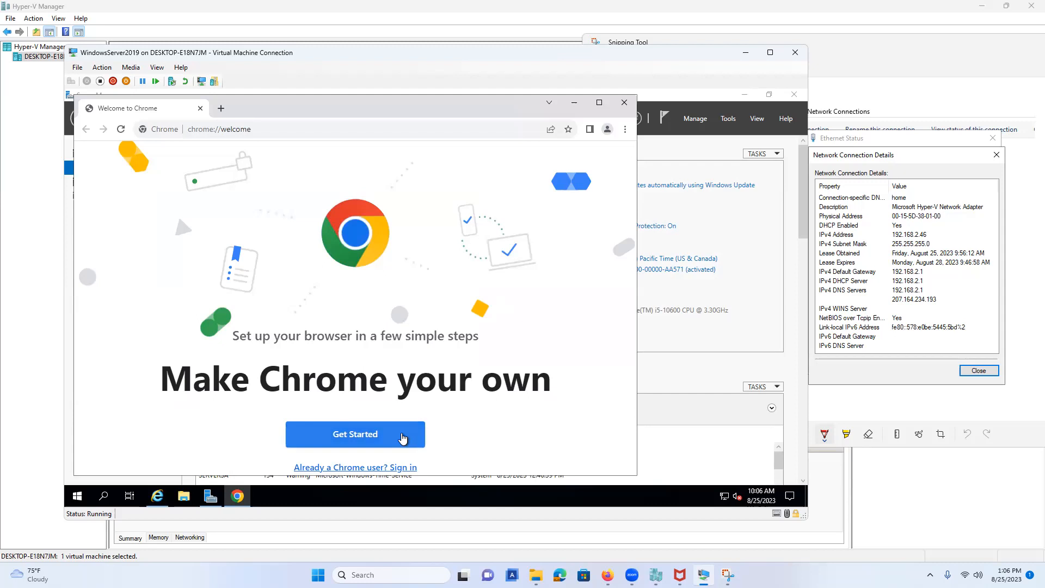
Close Chrome, Internet Explorer and the virtual machine connection window.
{"action": "left_click", "coordinate": [624, 102]}
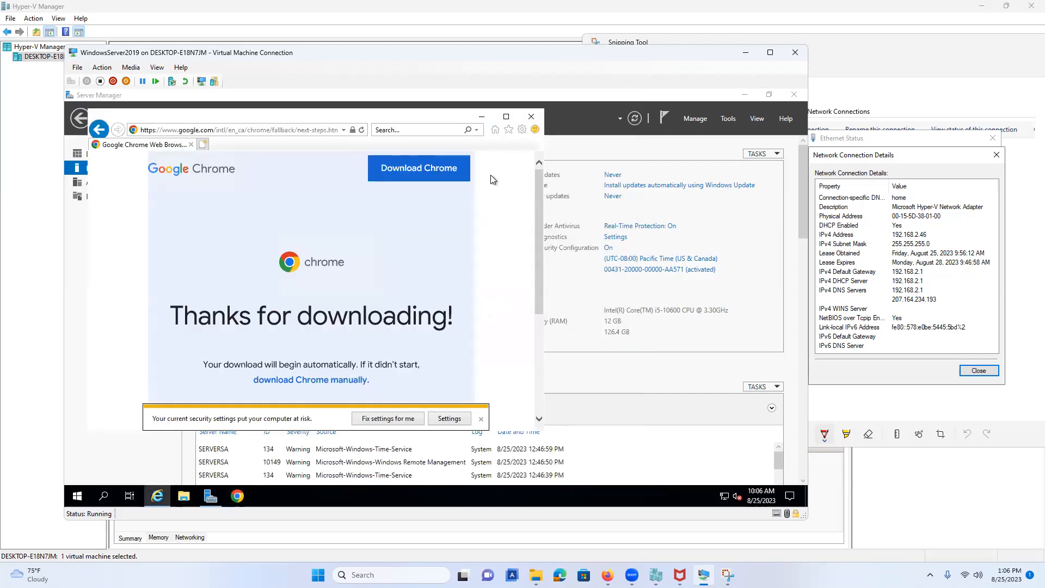
{"action": "left_click", "coordinate": [532, 118]}
{"action": "left_click", "coordinate": [794, 52]}
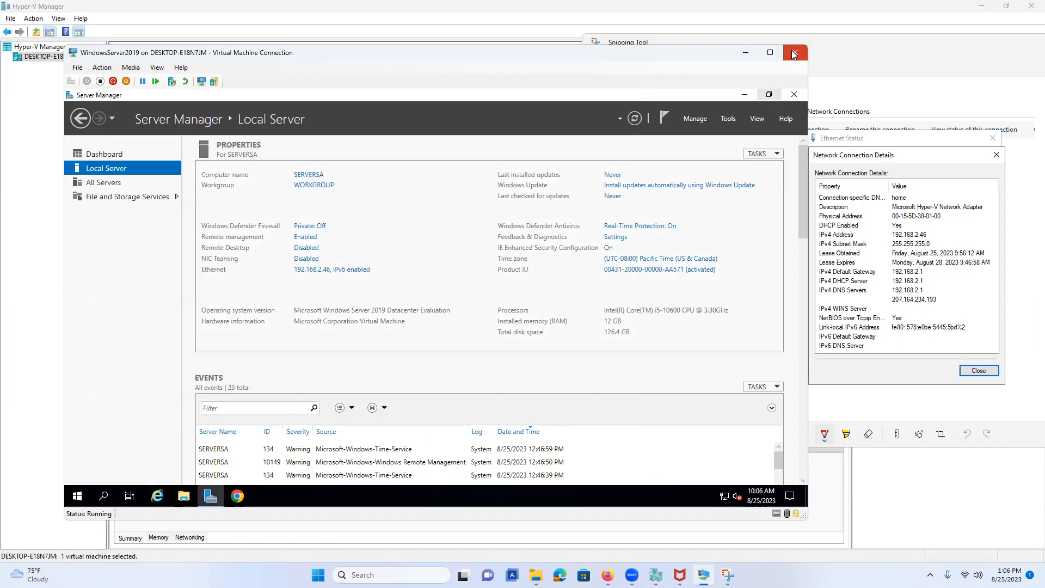
{"action": "right_click", "coordinate": [171, 81]}
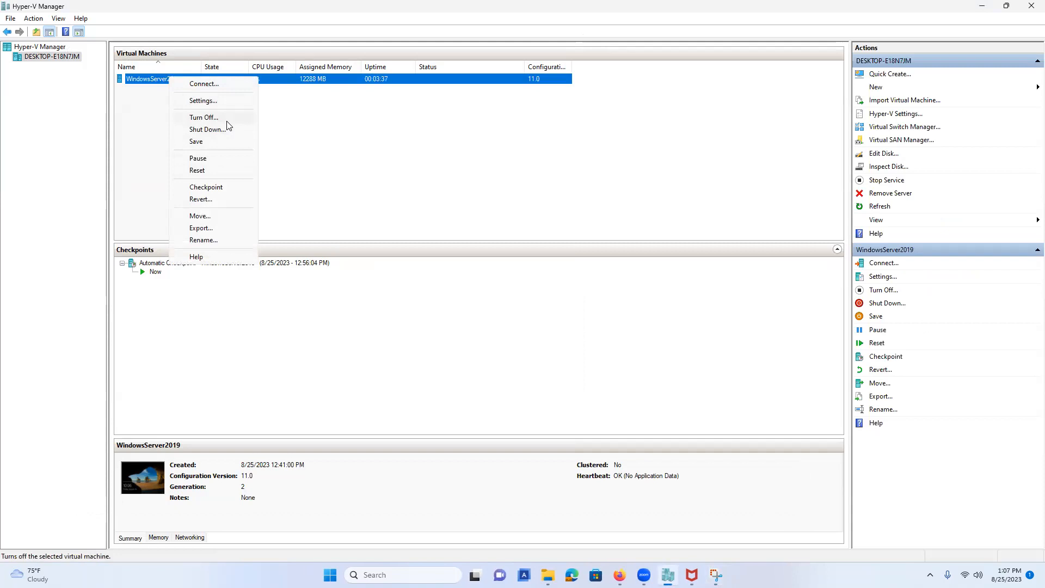
{"action": "left_click", "coordinate": [645, 205]}
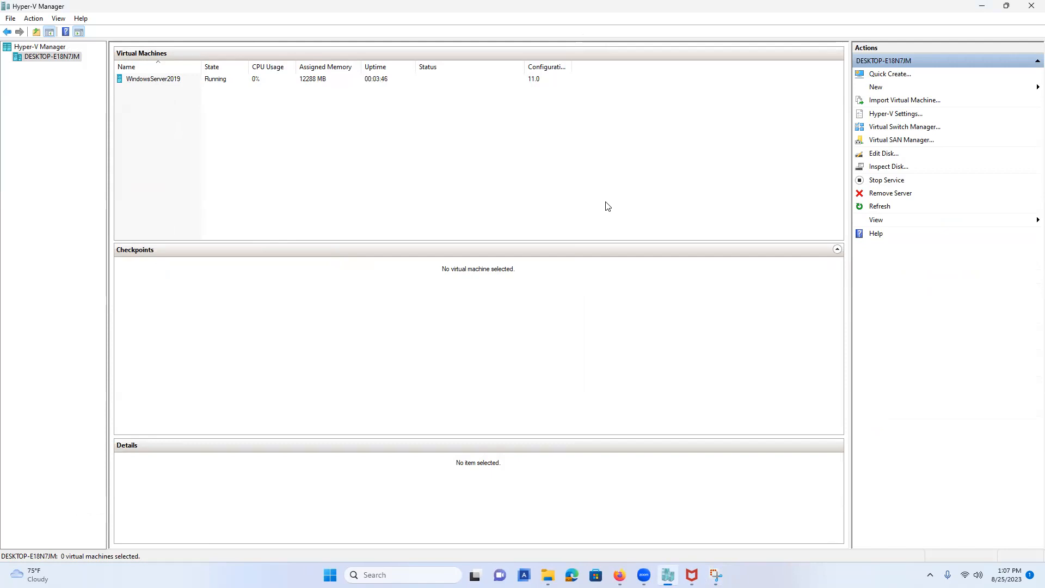
Connect to the WindowsServer2019 VM and sign in with the Administrator password.
{"action": "right_click", "coordinate": [158, 83]}
{"action": "left_click", "coordinate": [173, 92]}
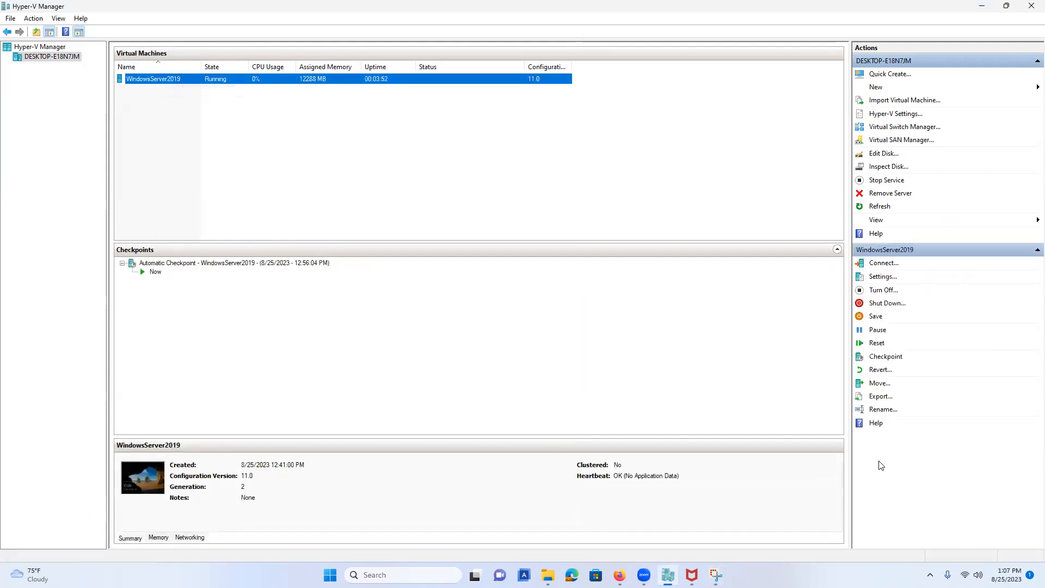
{"action": "left_click", "coordinate": [276, 229]}
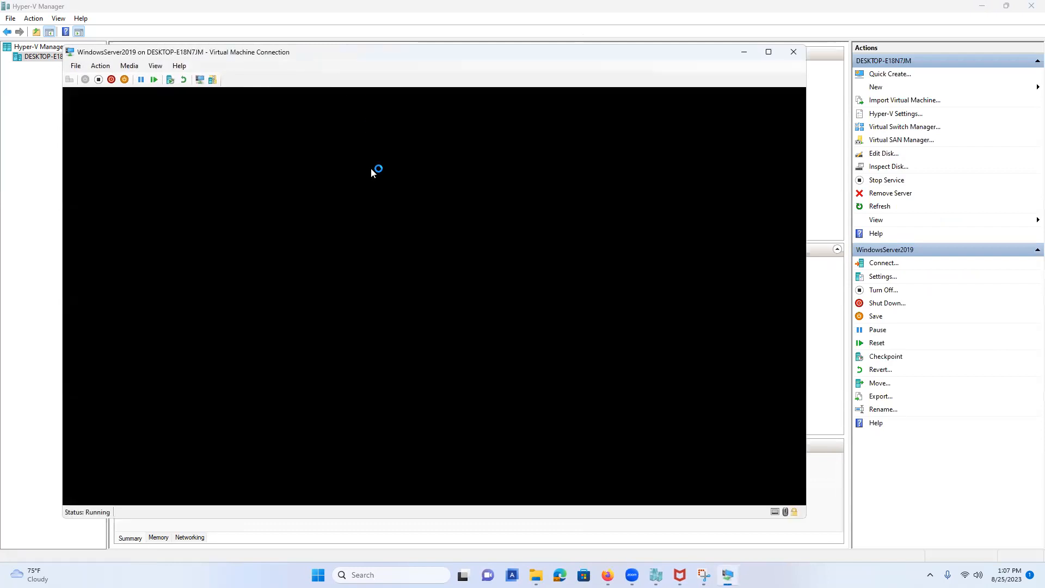
{"action": "left_click", "coordinate": [410, 345]}
{"action": "type", "text": "●●●●●●"}
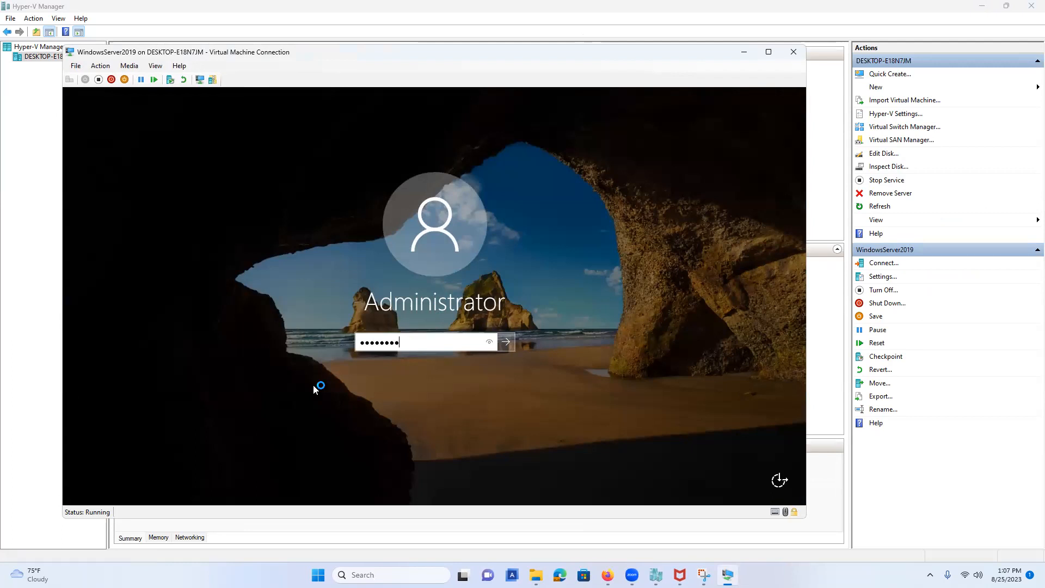
{"action": "key", "text": "Return"}
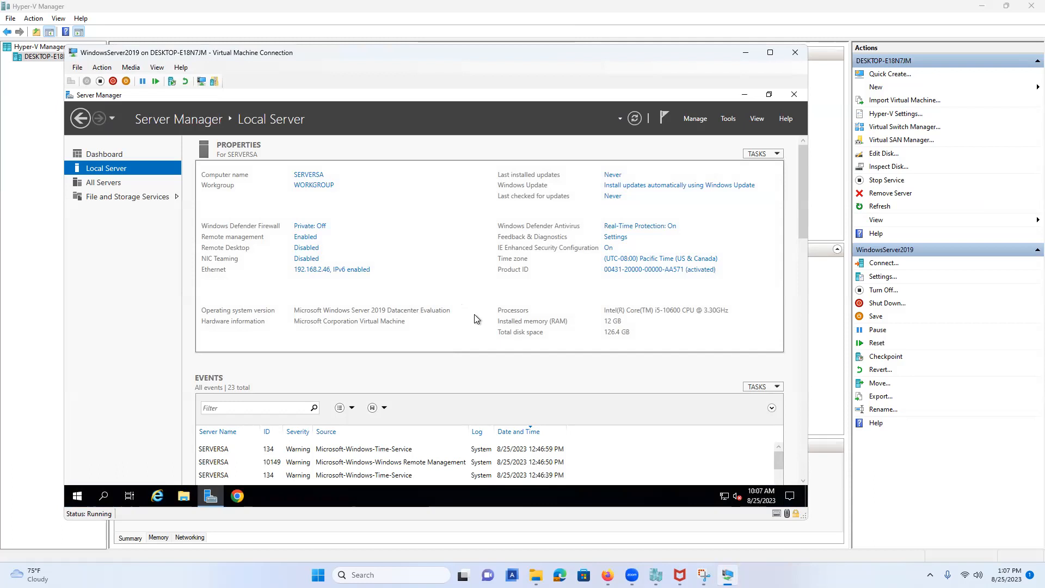
Scroll to Performance and open Configure Performance Alerts, then cancel without changes.
{"action": "scroll", "coordinate": [485, 337], "scroll_direction": "down", "scroll_amount": 3}
{"action": "scroll", "coordinate": [502, 351], "scroll_direction": "down", "scroll_amount": 5}
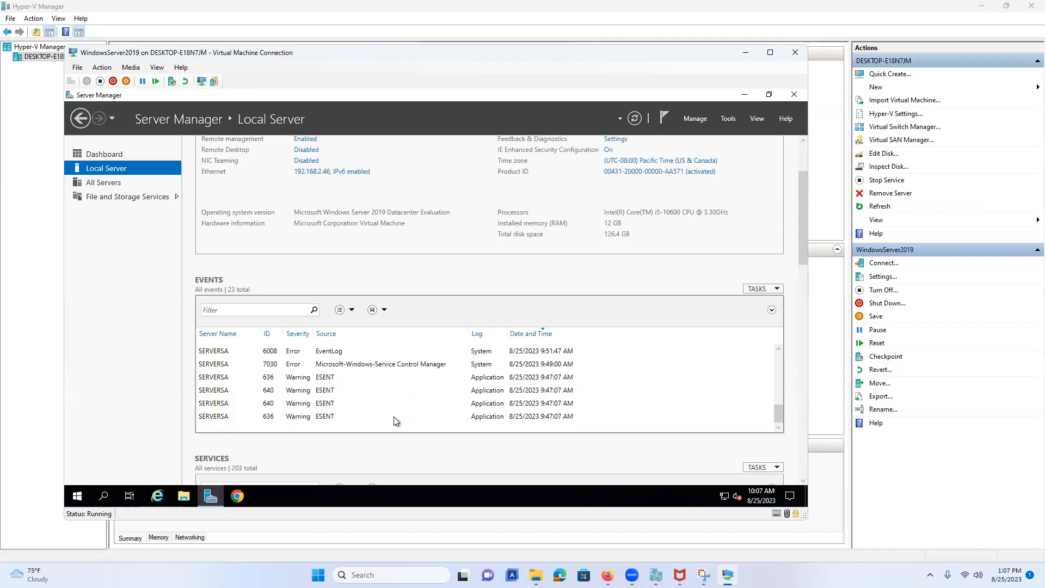
{"action": "scroll", "coordinate": [381, 451], "scroll_direction": "down", "scroll_amount": 3}
{"action": "scroll", "coordinate": [502, 422], "scroll_direction": "down", "scroll_amount": 8}
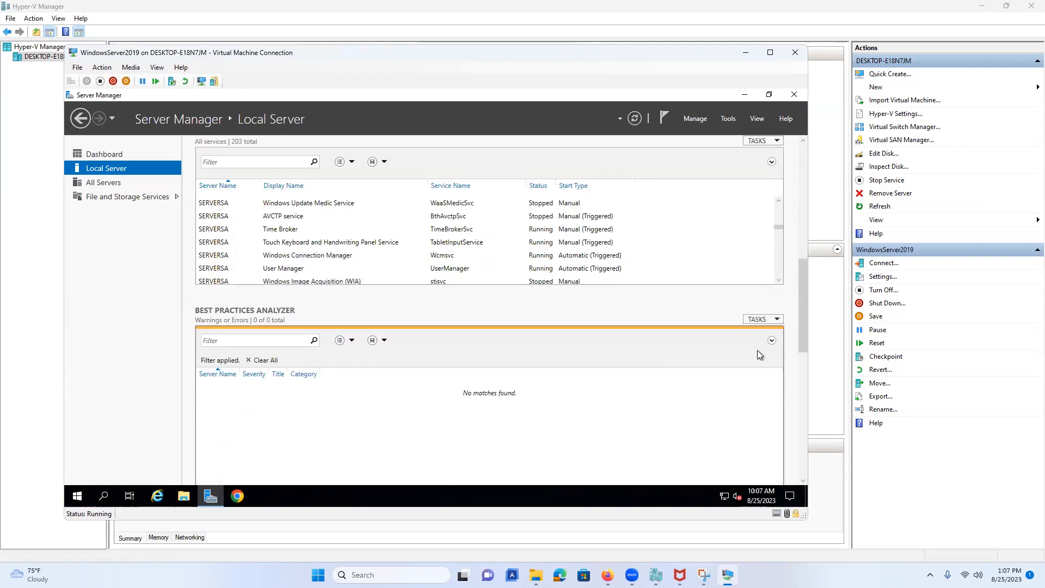
{"action": "left_click_drag", "start_coordinate": [801, 289], "coordinate": [804, 371]}
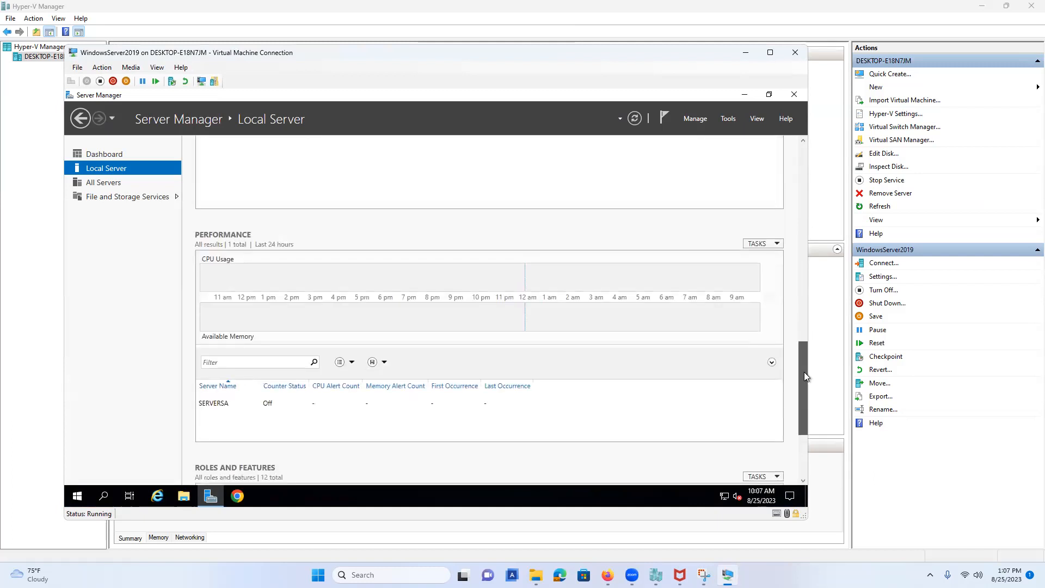
{"action": "left_click", "coordinate": [775, 245]}
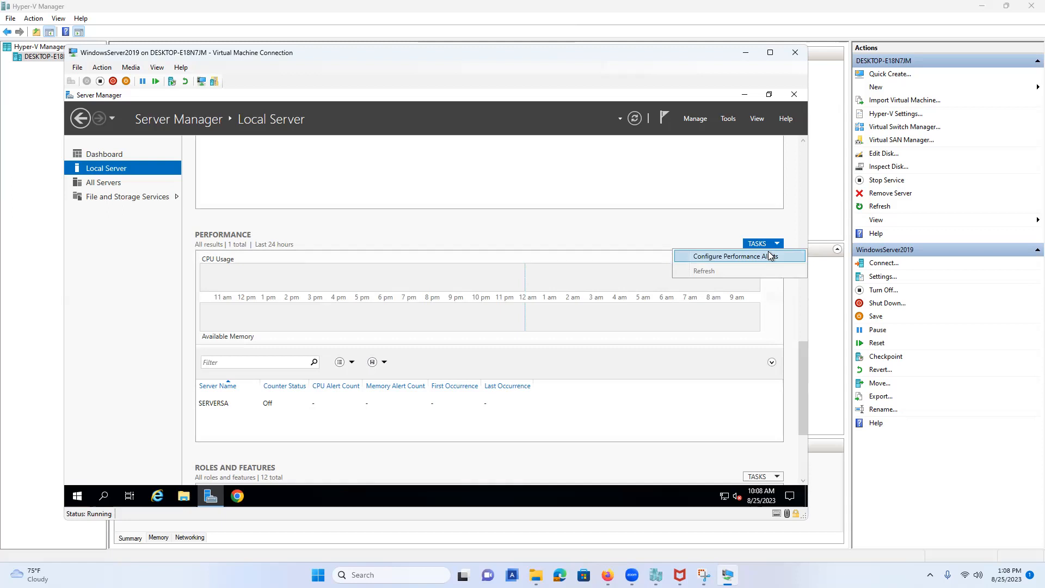
{"action": "left_click", "coordinate": [769, 256]}
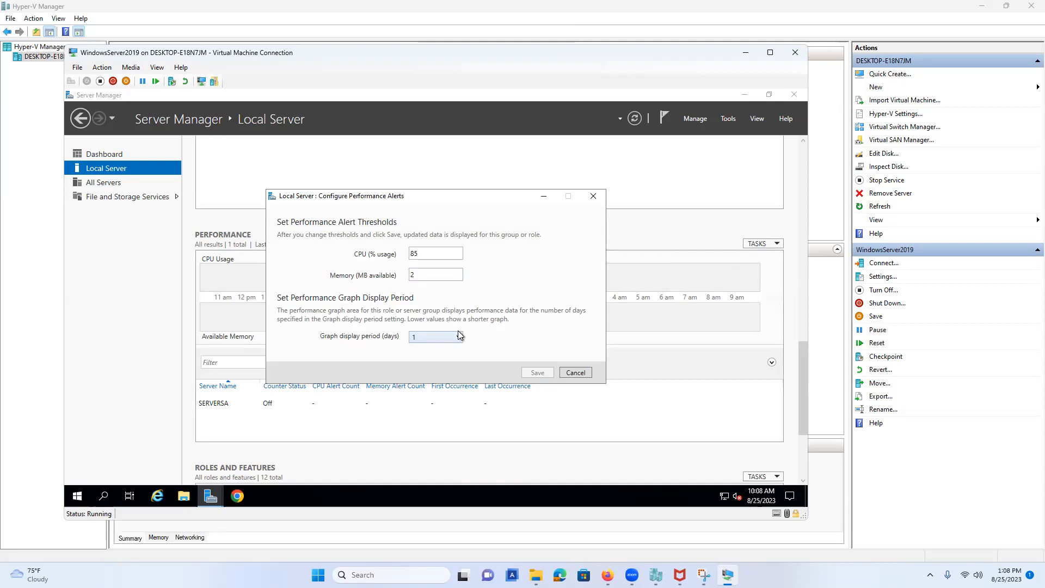
{"action": "left_click", "coordinate": [585, 374]}
In Events Configure Event Data, add Informational to the collected severities and confirm.
{"action": "left_click_drag", "start_coordinate": [800, 366], "coordinate": [786, 213]}
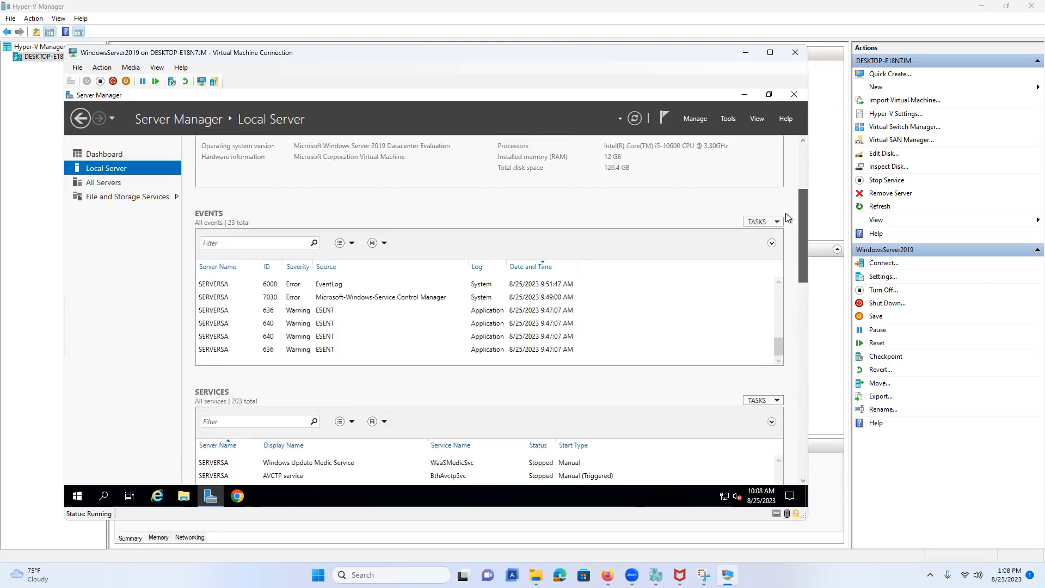
{"action": "left_click", "coordinate": [752, 223]}
{"action": "left_click", "coordinate": [744, 236]}
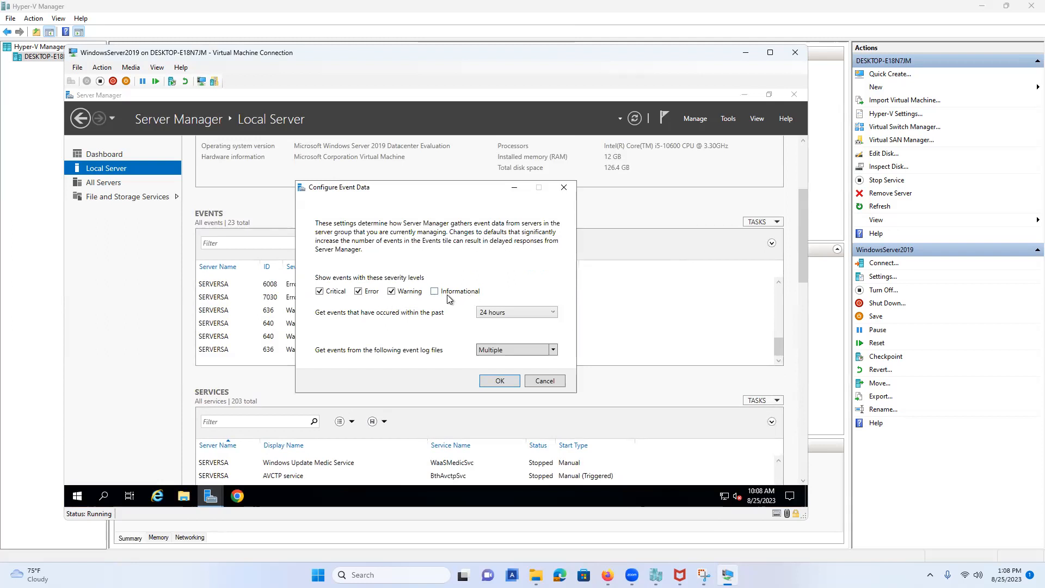
{"action": "left_click", "coordinate": [455, 293]}
{"action": "left_click", "coordinate": [499, 381]}
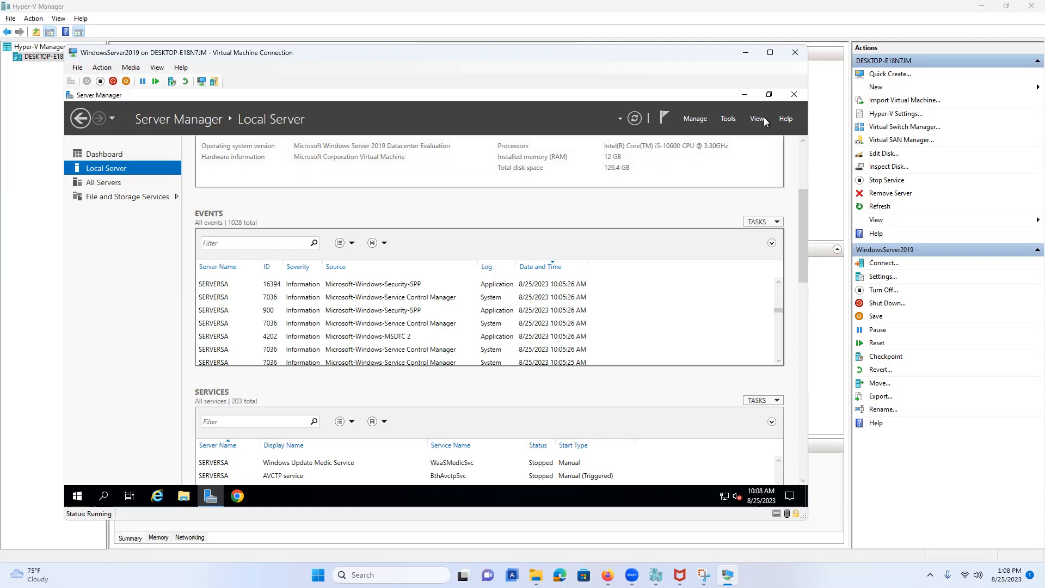
Start Add Roles and Features with role-based installation targeting SERVERSA.
{"action": "left_click", "coordinate": [727, 119]}
{"action": "left_click", "coordinate": [700, 119]}
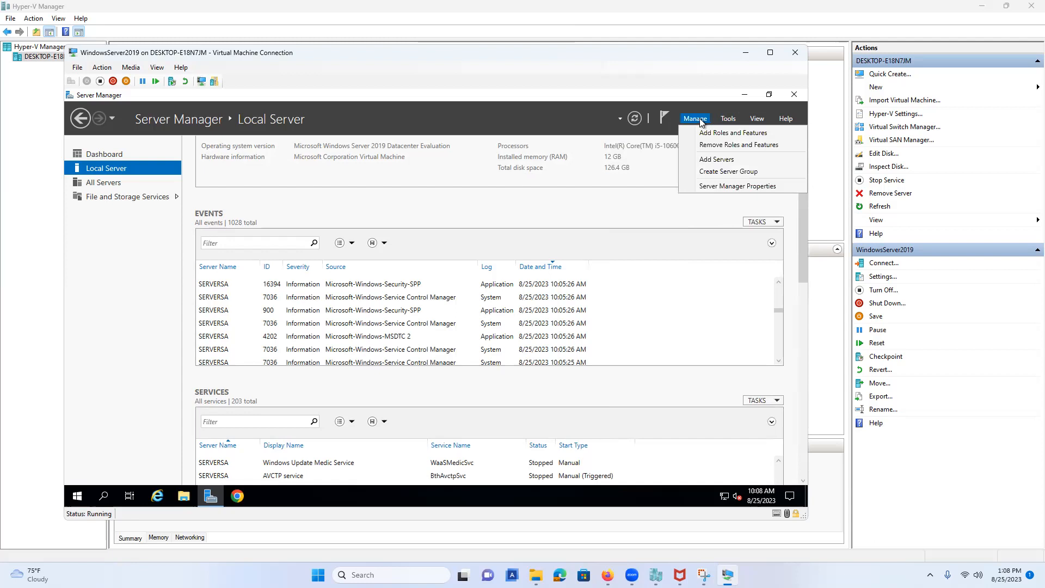
{"action": "left_click", "coordinate": [705, 131]}
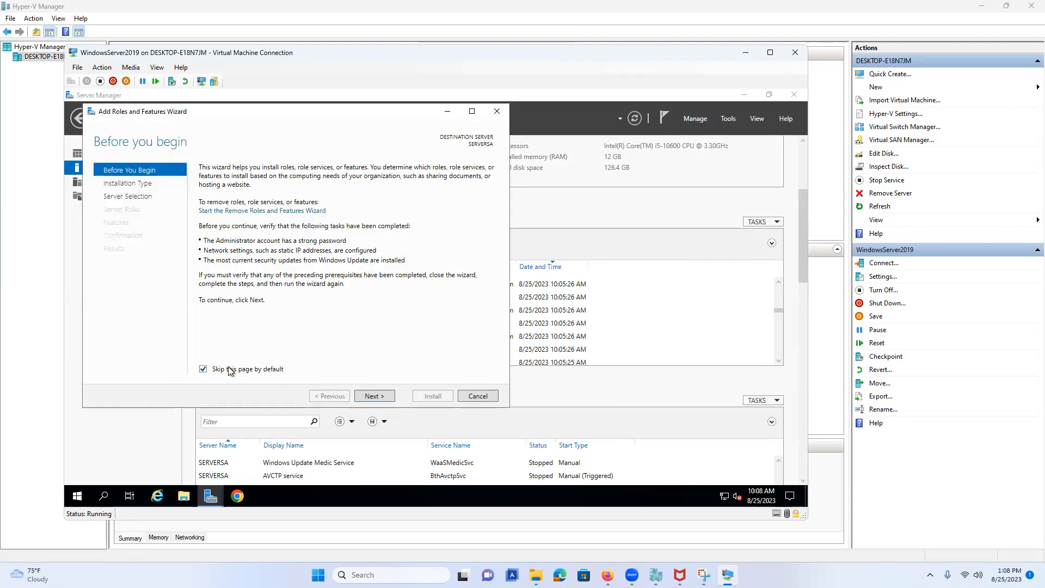
{"action": "left_click", "coordinate": [377, 402]}
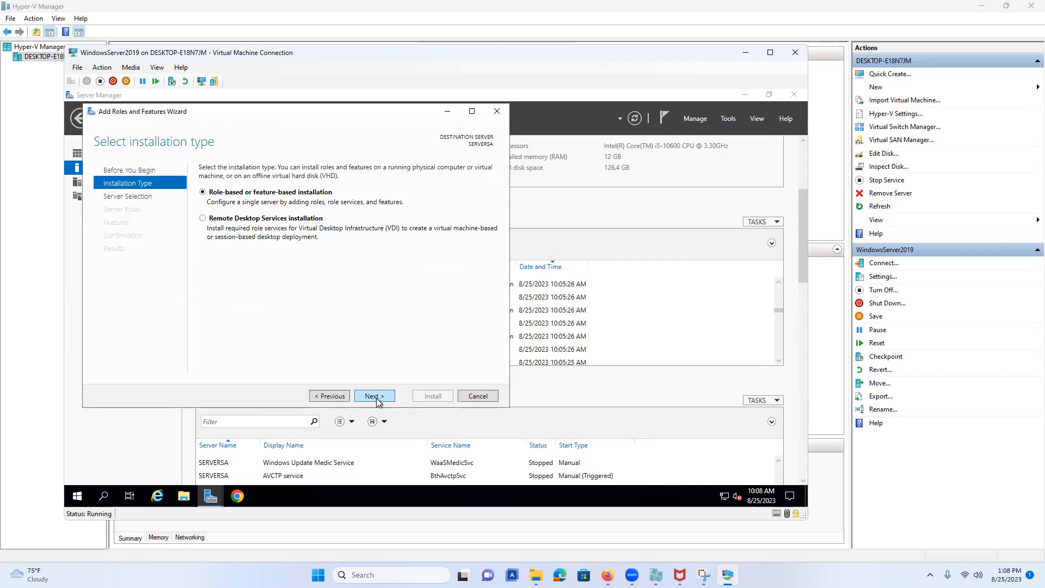
{"action": "left_click", "coordinate": [377, 403]}
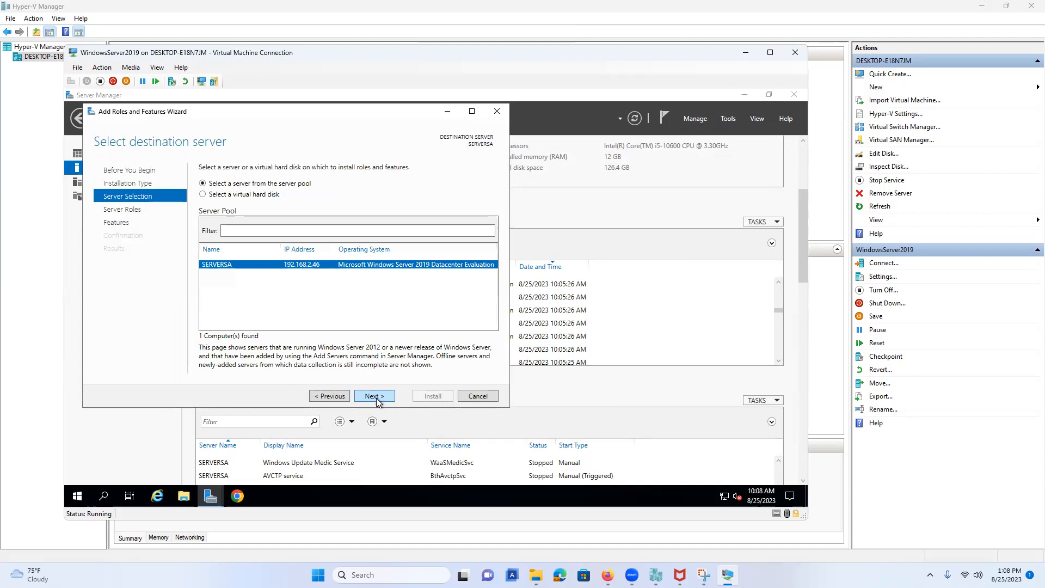
{"action": "left_click", "coordinate": [376, 400]}
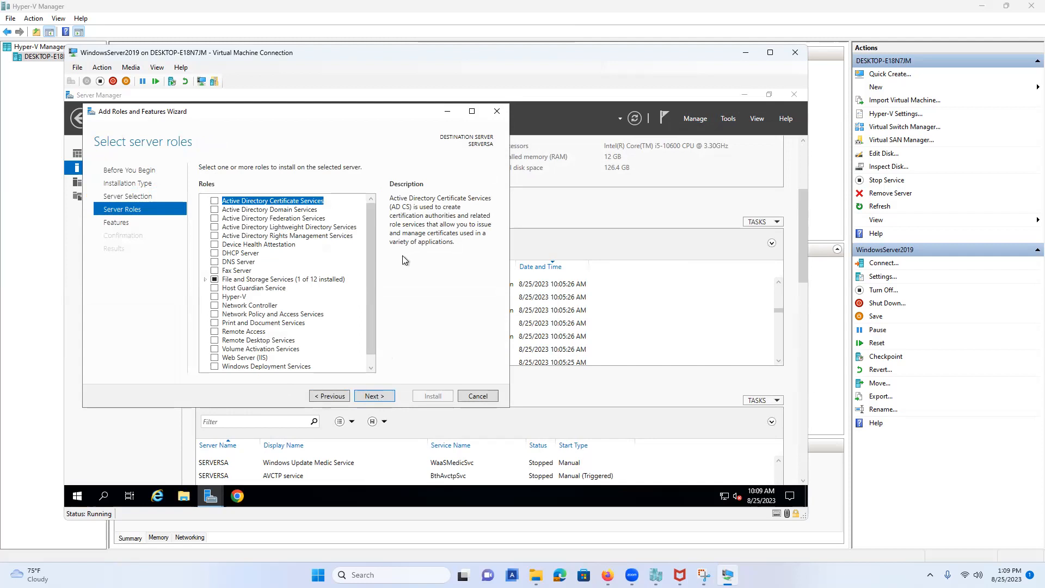
Select the DHCP Server role with its management tools and the Telnet Client feature.
{"action": "left_click", "coordinate": [213, 256]}
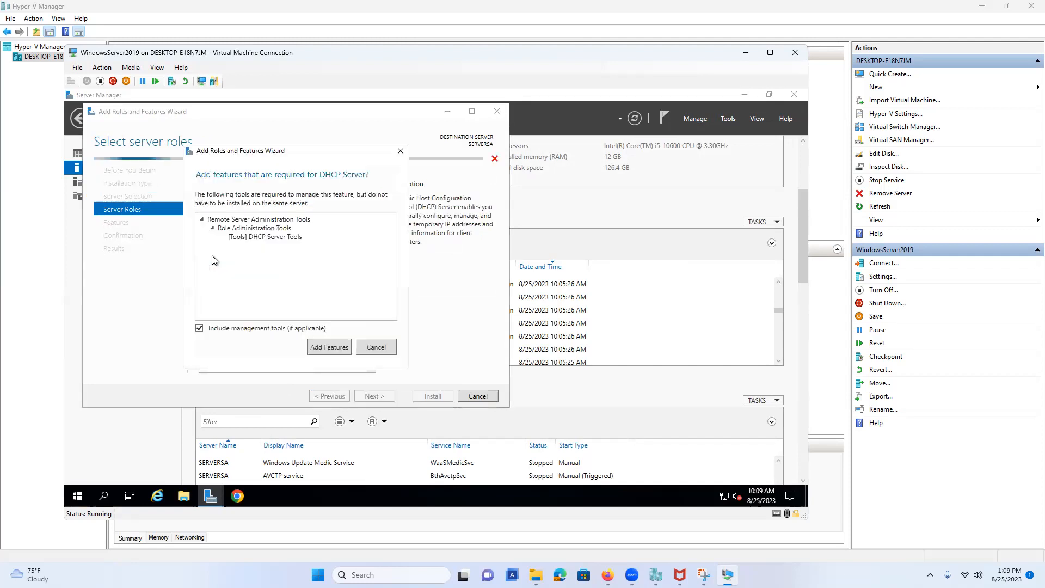
{"action": "left_click", "coordinate": [319, 349]}
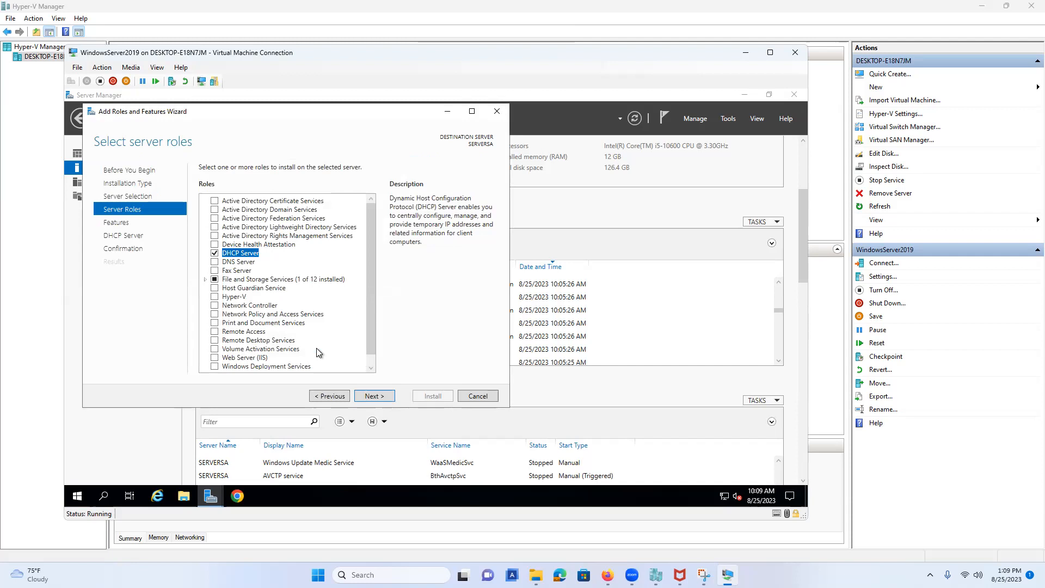
{"action": "left_click", "coordinate": [380, 397]}
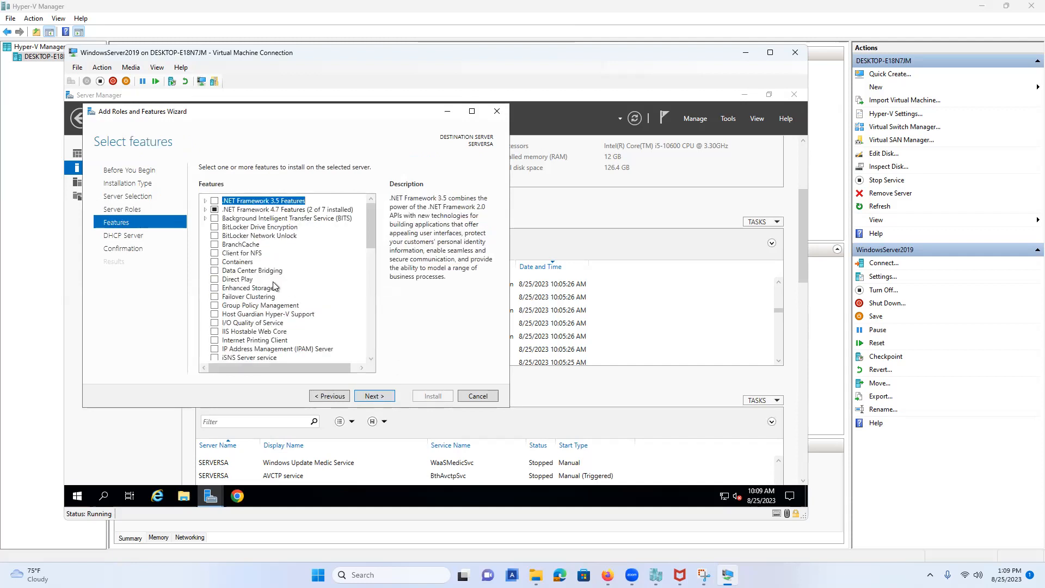
{"action": "scroll", "coordinate": [273, 286], "scroll_direction": "down", "scroll_amount": 13}
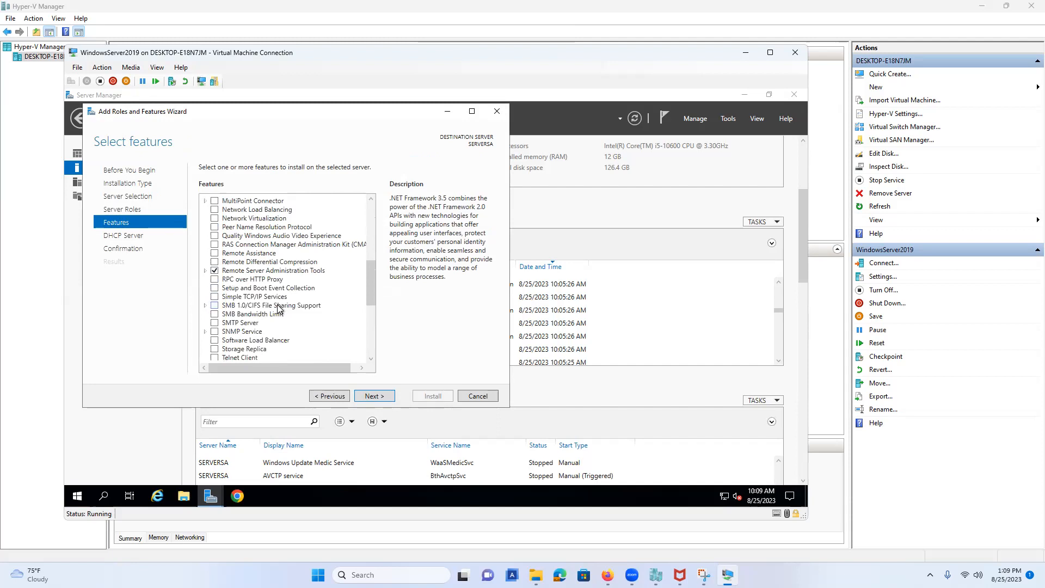
{"action": "scroll", "coordinate": [278, 309], "scroll_direction": "down", "scroll_amount": 3}
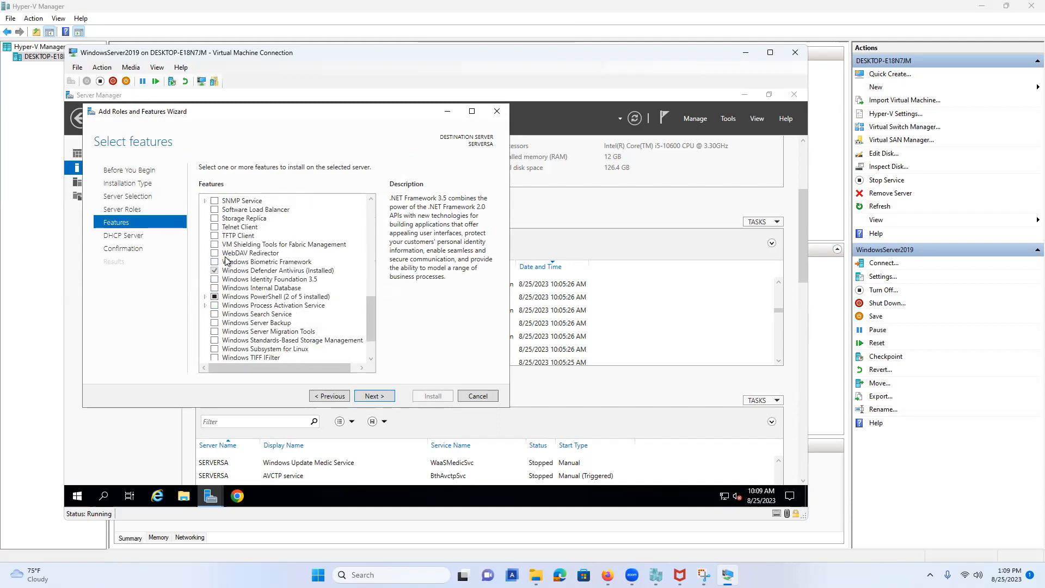
{"action": "left_click", "coordinate": [214, 227]}
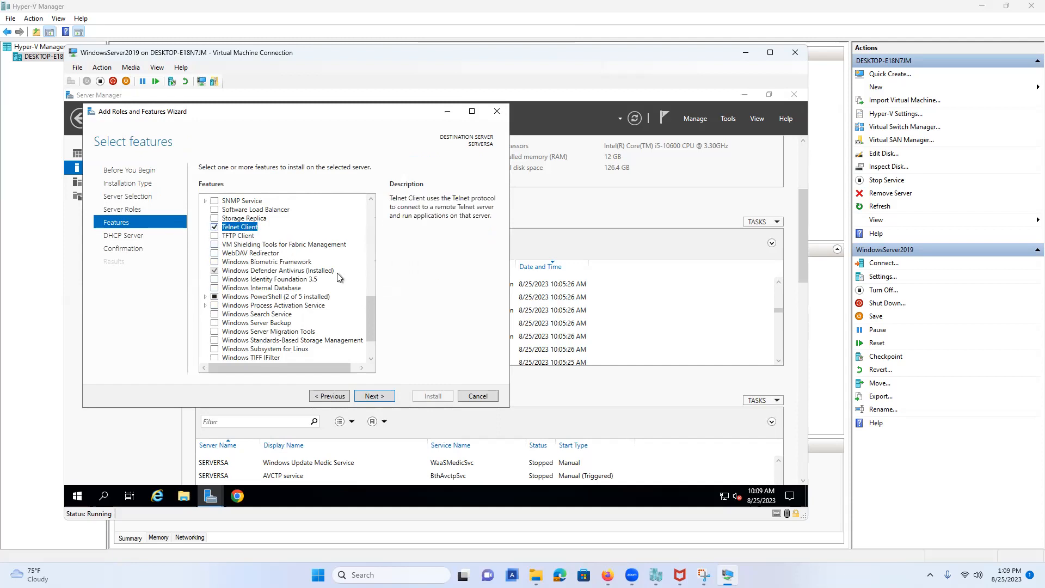
Continue past the Features and DHCP Server pages and install DHCP Server and Telnet Client.
{"action": "left_click", "coordinate": [373, 392]}
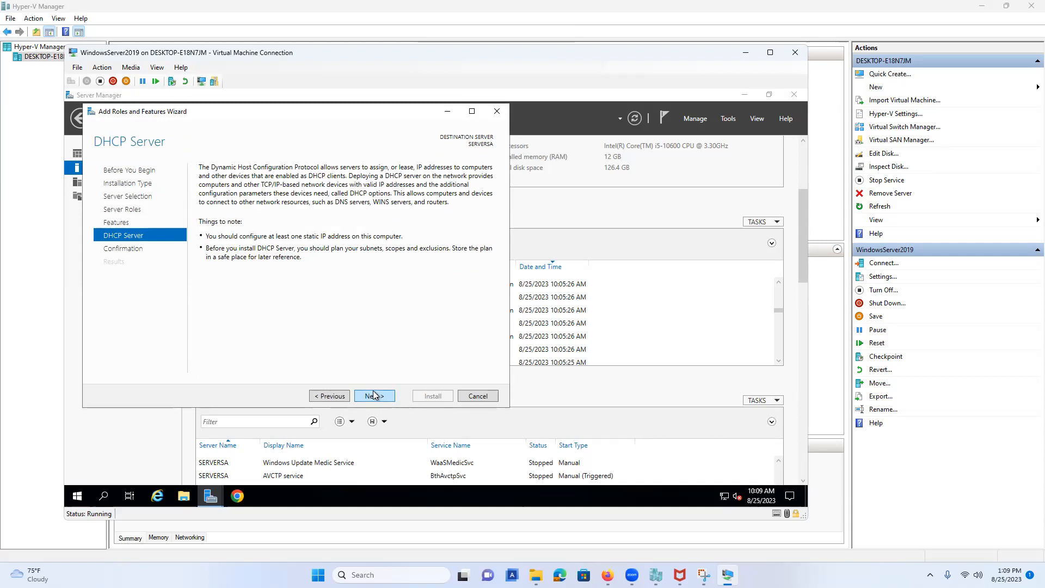
{"action": "left_click", "coordinate": [374, 394]}
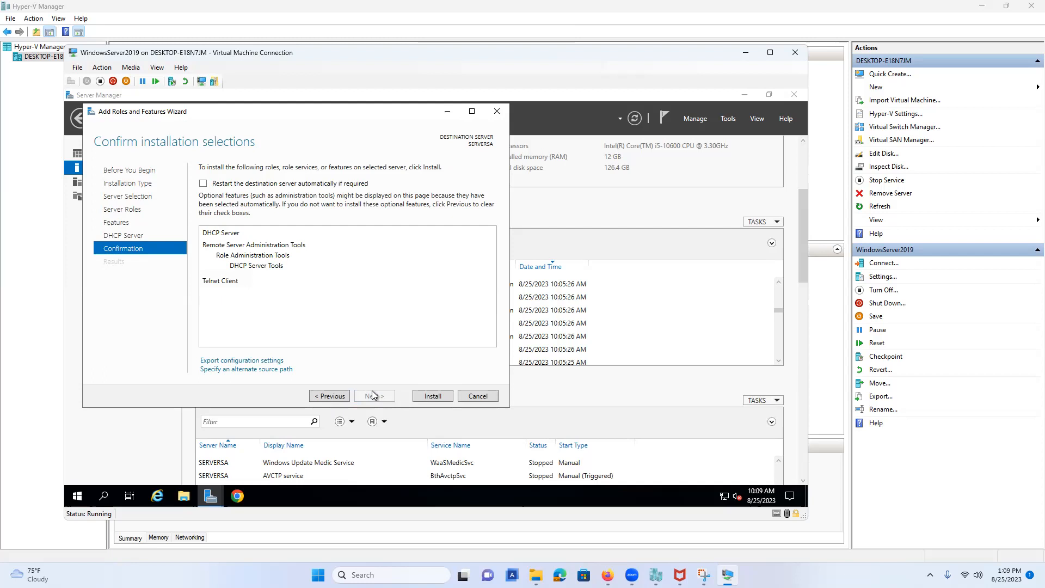
{"action": "left_click", "coordinate": [419, 397]}
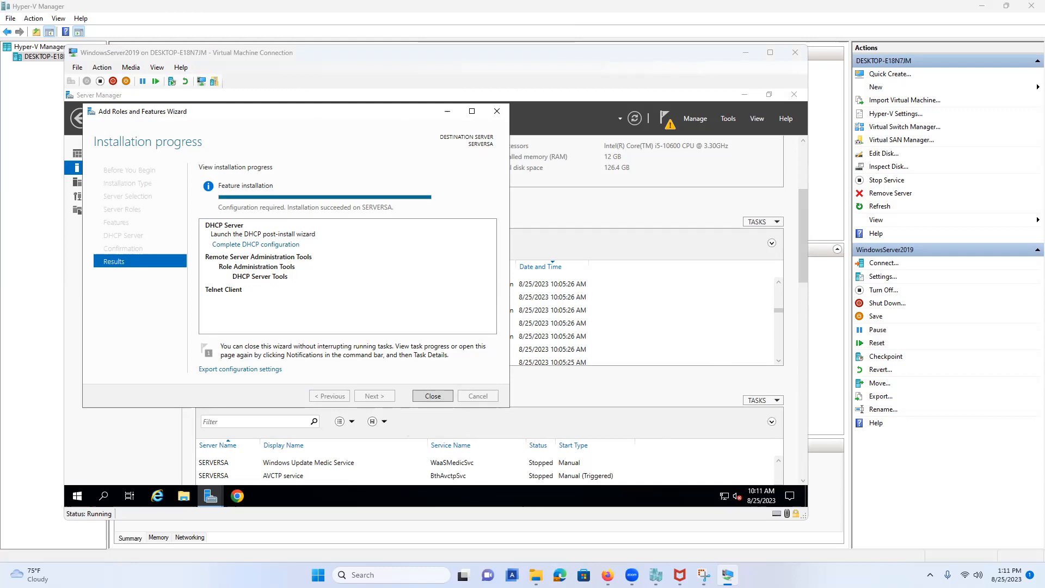
Close the finished installation wizard and bring Server Manager back into view.
{"action": "left_click", "coordinate": [727, 574]}
{"action": "left_click", "coordinate": [727, 575]}
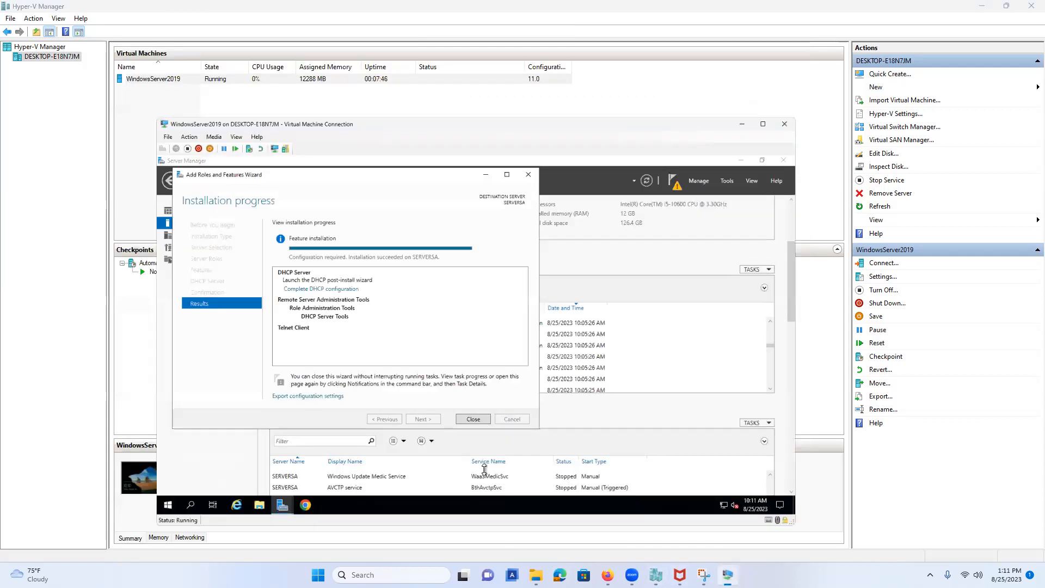
{"action": "left_click", "coordinate": [439, 393]}
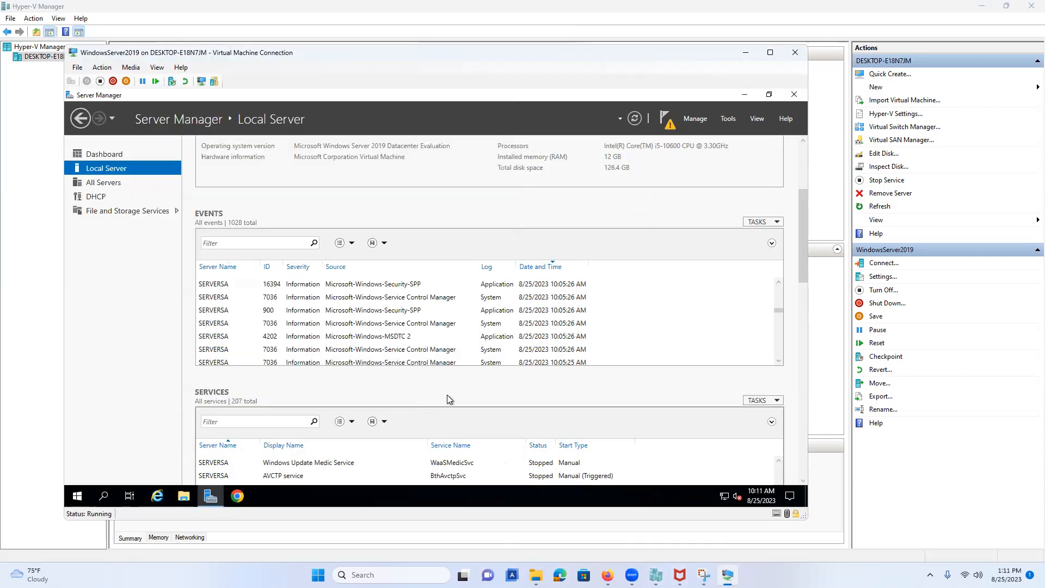
{"action": "left_click", "coordinate": [210, 498]}
{"action": "left_click", "coordinate": [211, 498]}
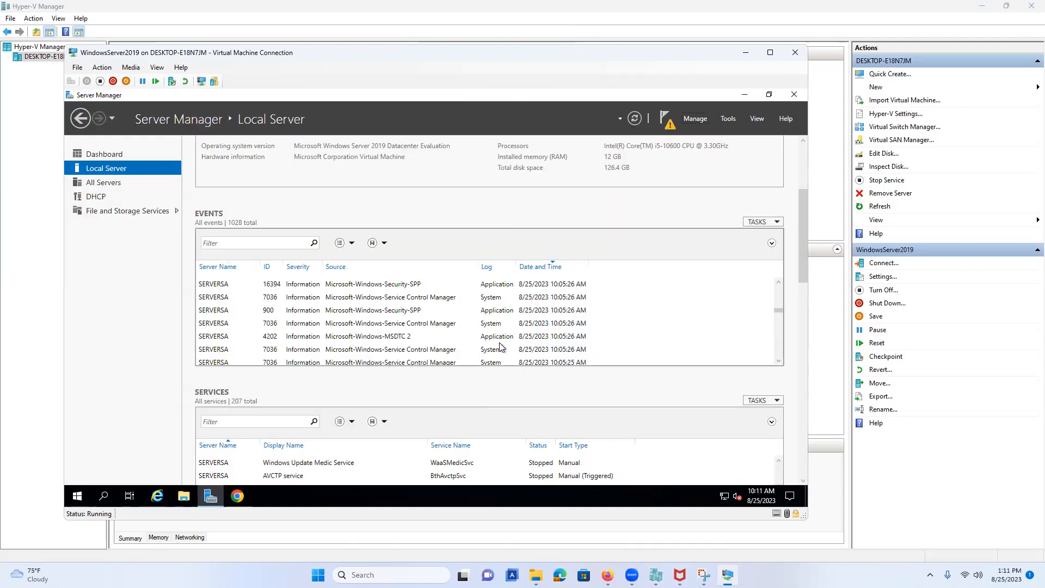
Launch the DHCP post-install configuration from notifications, commit it and close.
{"action": "left_click", "coordinate": [665, 126]}
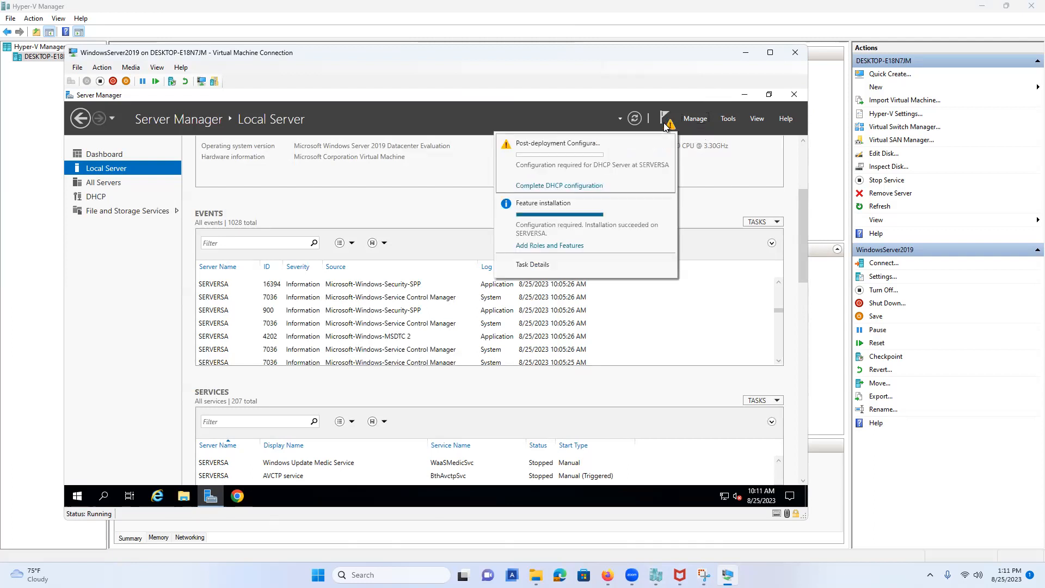
{"action": "left_click", "coordinate": [586, 186]}
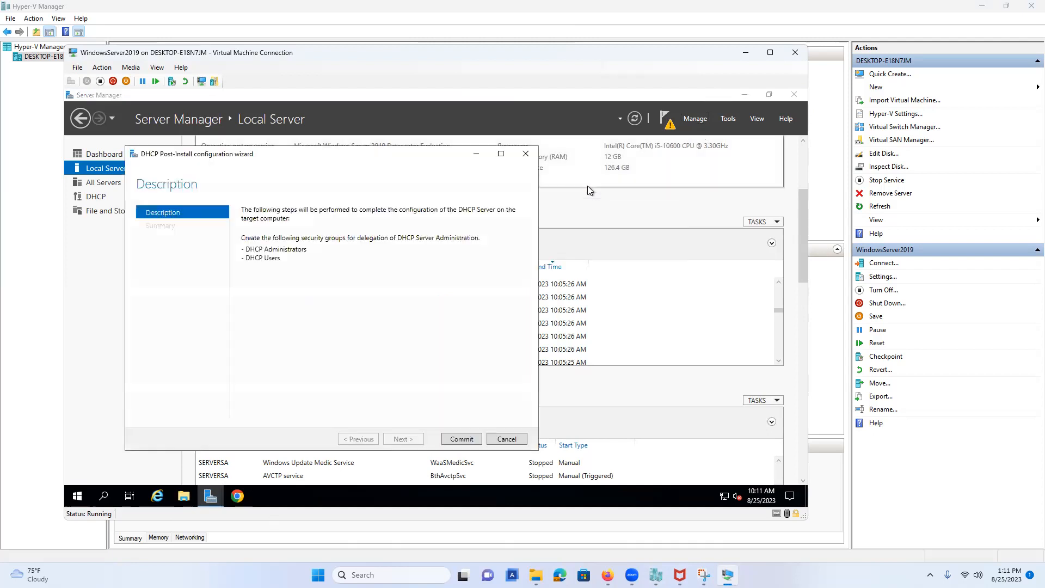
{"action": "left_click", "coordinate": [471, 439]}
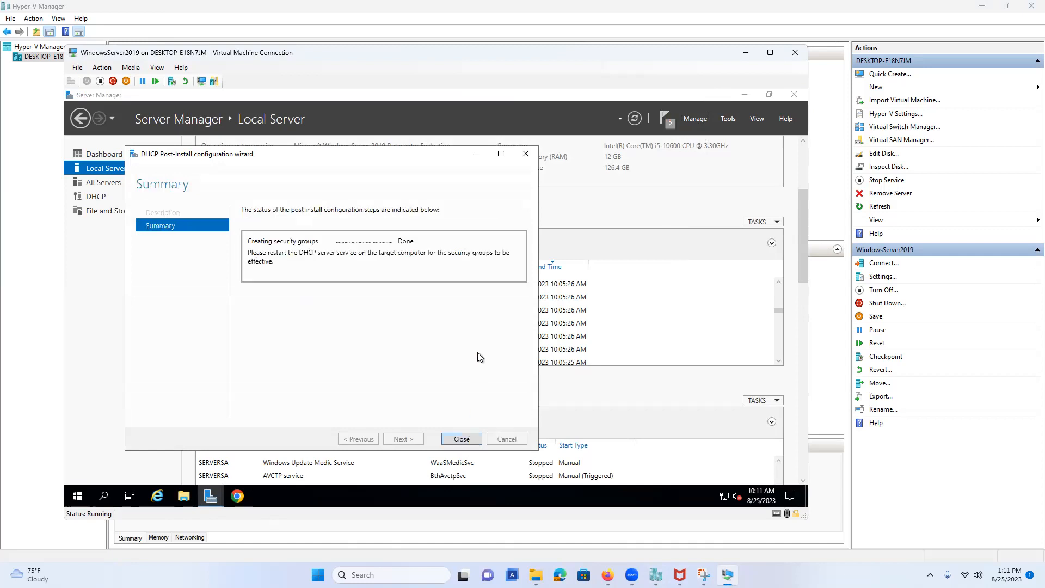
{"action": "left_click", "coordinate": [473, 437]}
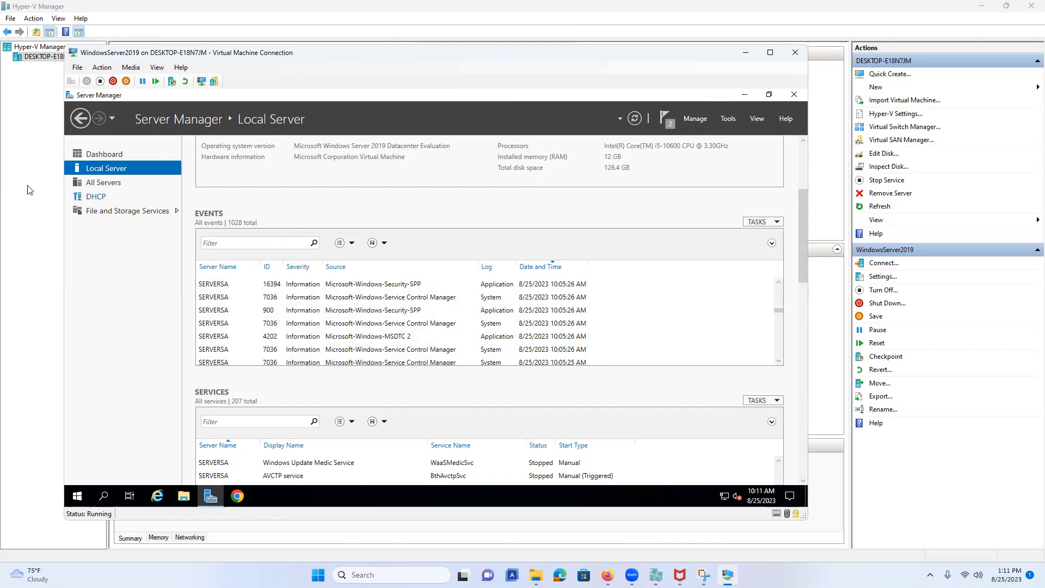
Run a Best Practices Analyzer scan of the DHCP role against SERVERSA.
{"action": "left_click", "coordinate": [93, 200]}
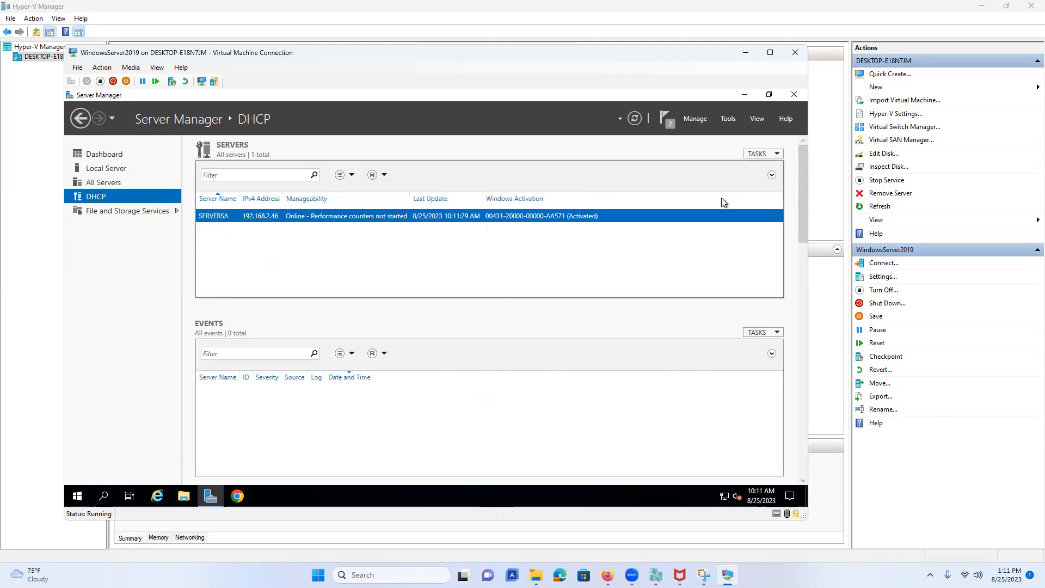
{"action": "left_click", "coordinate": [775, 155]}
{"action": "left_click", "coordinate": [763, 295]}
{"action": "scroll", "coordinate": [707, 315], "scroll_direction": "down", "scroll_amount": 3}
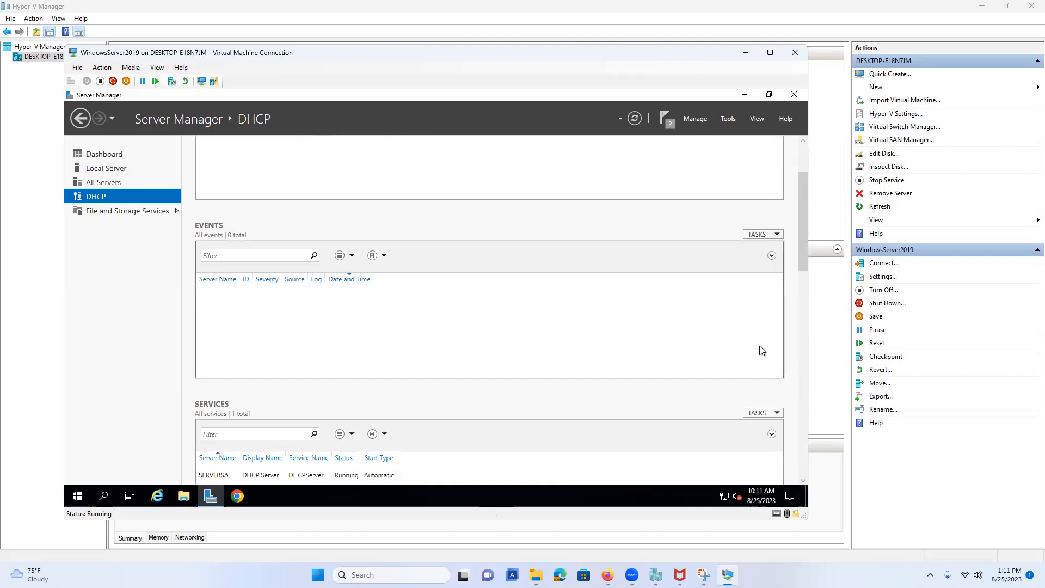
{"action": "left_click_drag", "start_coordinate": [804, 234], "coordinate": [813, 337]}
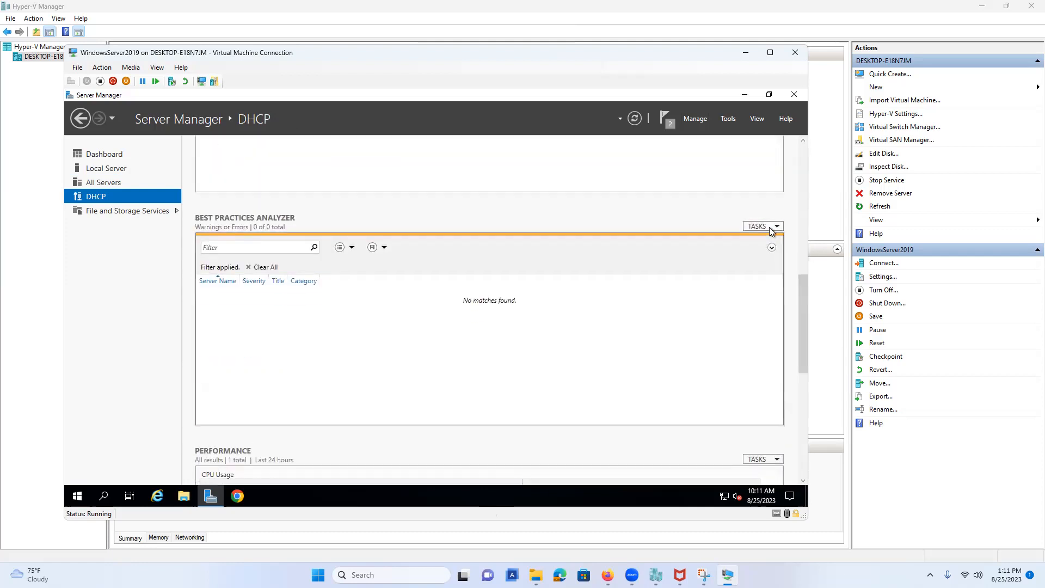
{"action": "left_click", "coordinate": [769, 227]}
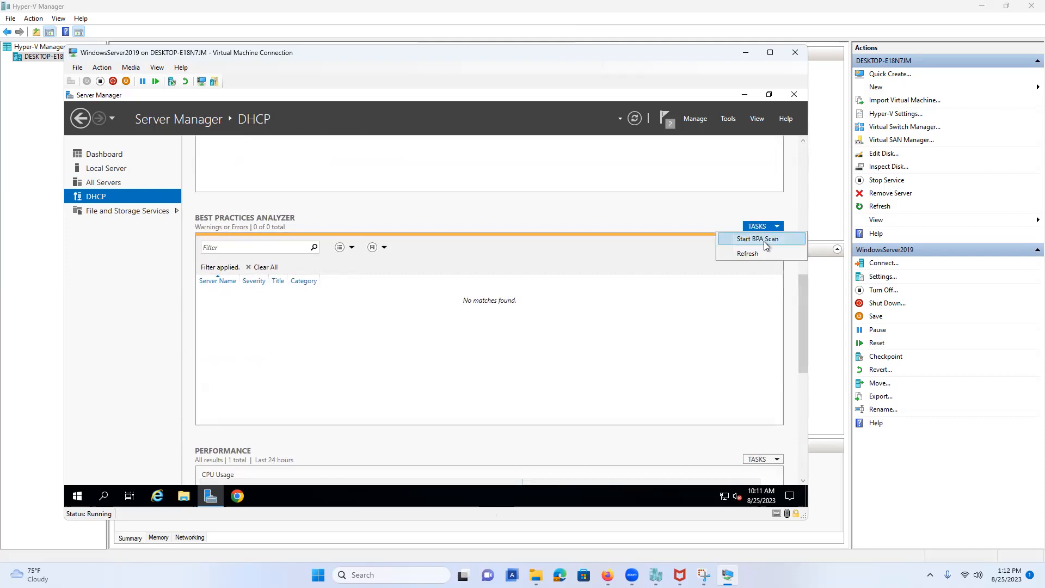
{"action": "left_click", "coordinate": [763, 241]}
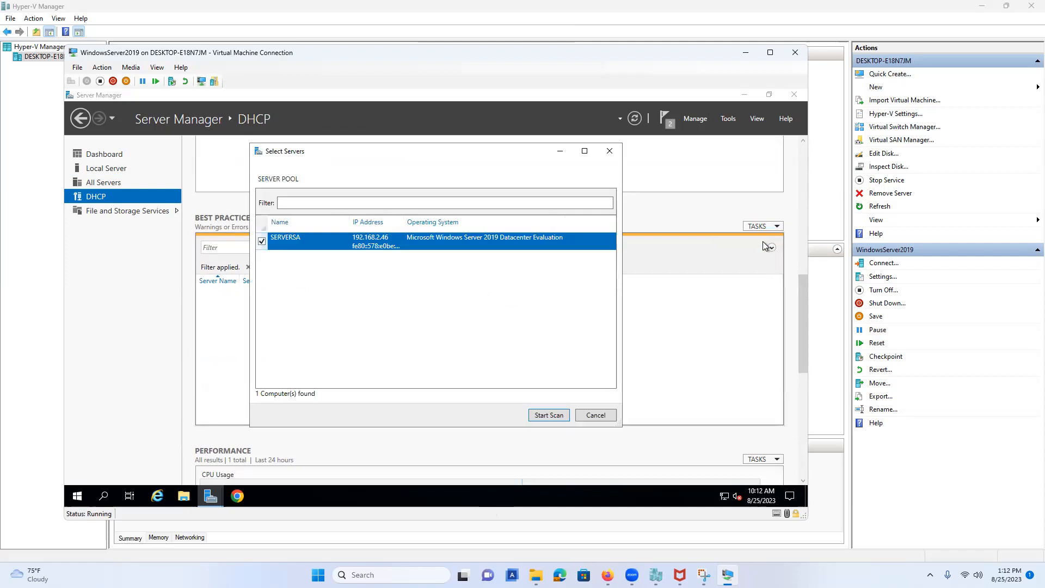
{"action": "left_click", "coordinate": [536, 416]}
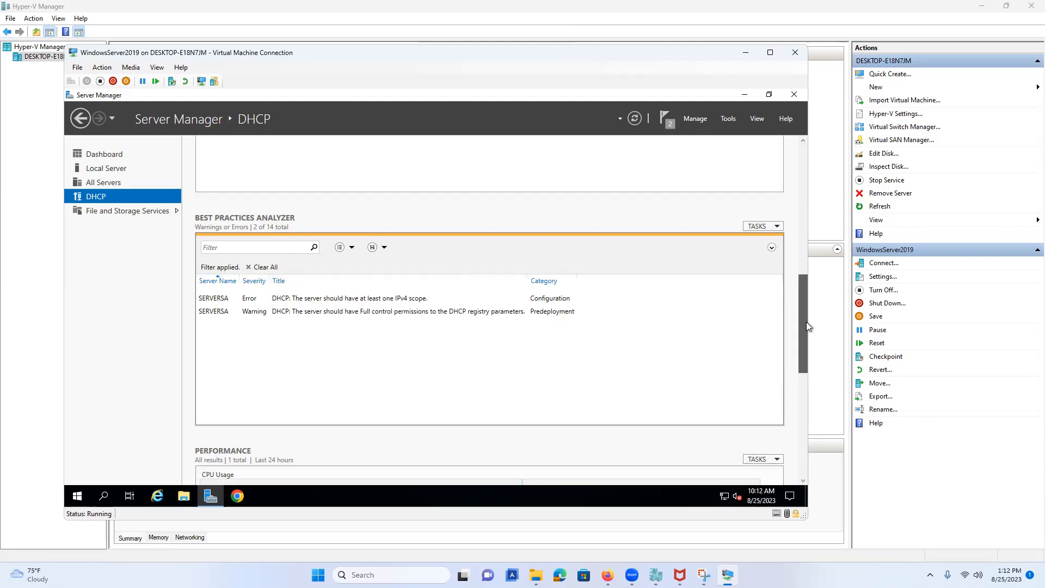
Stop the DHCP Server service and refresh the Services list until it shows Stopped.
{"action": "scroll", "coordinate": [804, 322], "scroll_direction": "up", "scroll_amount": 5}
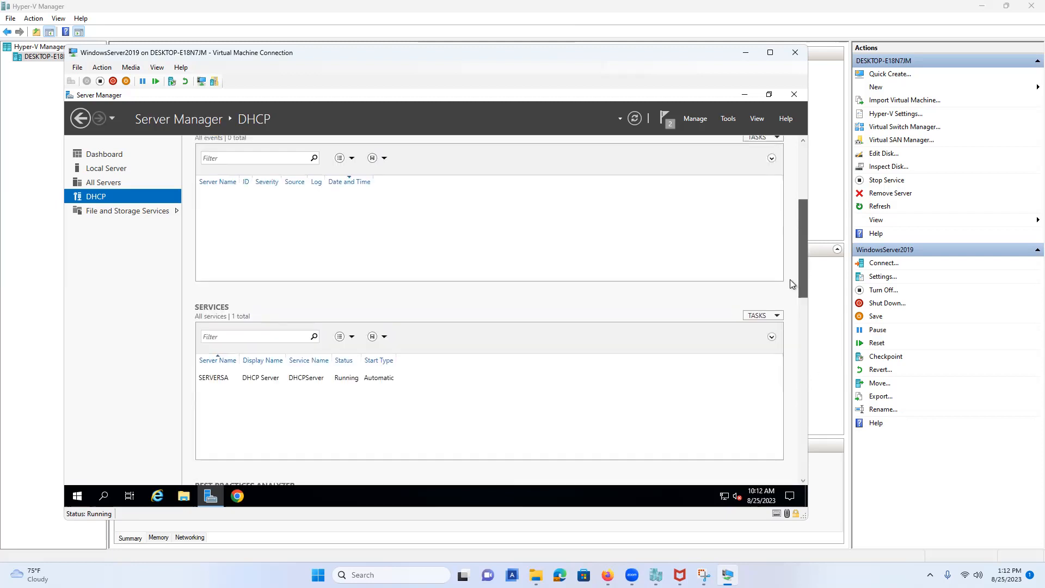
{"action": "left_click", "coordinate": [214, 385]}
{"action": "left_click", "coordinate": [759, 321]}
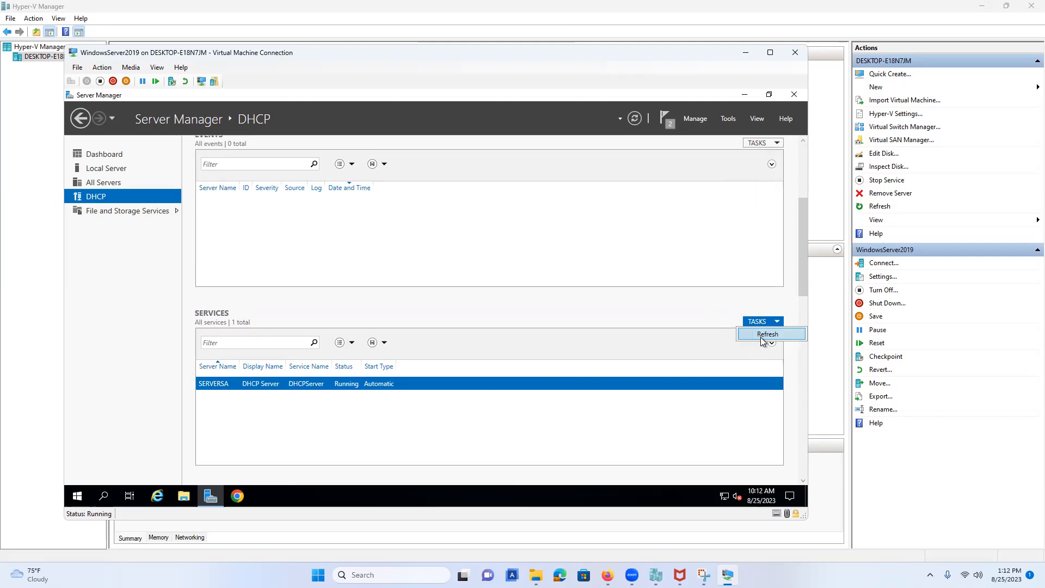
{"action": "left_click", "coordinate": [767, 334]}
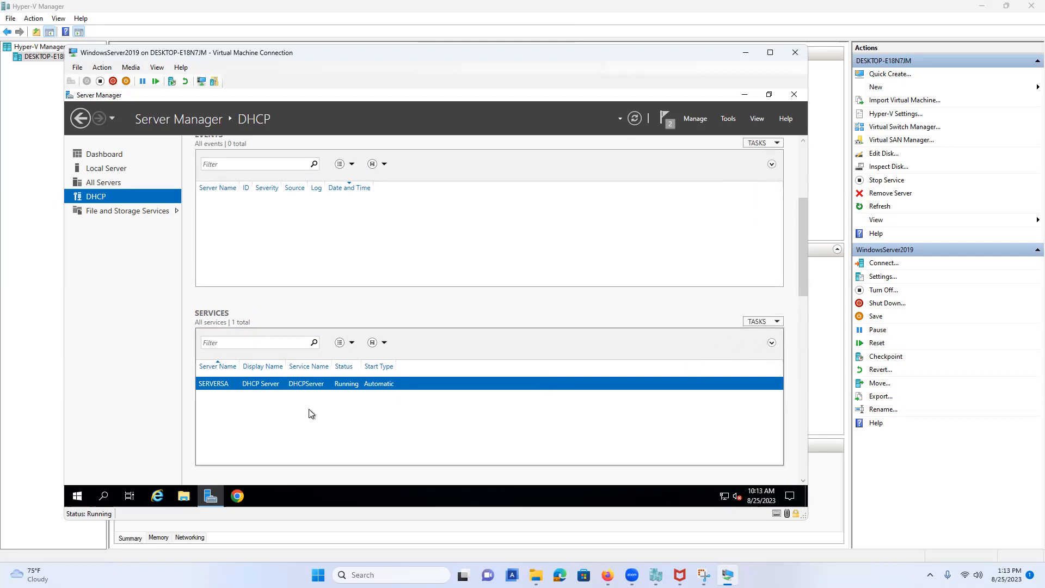
{"action": "right_click", "coordinate": [216, 387]}
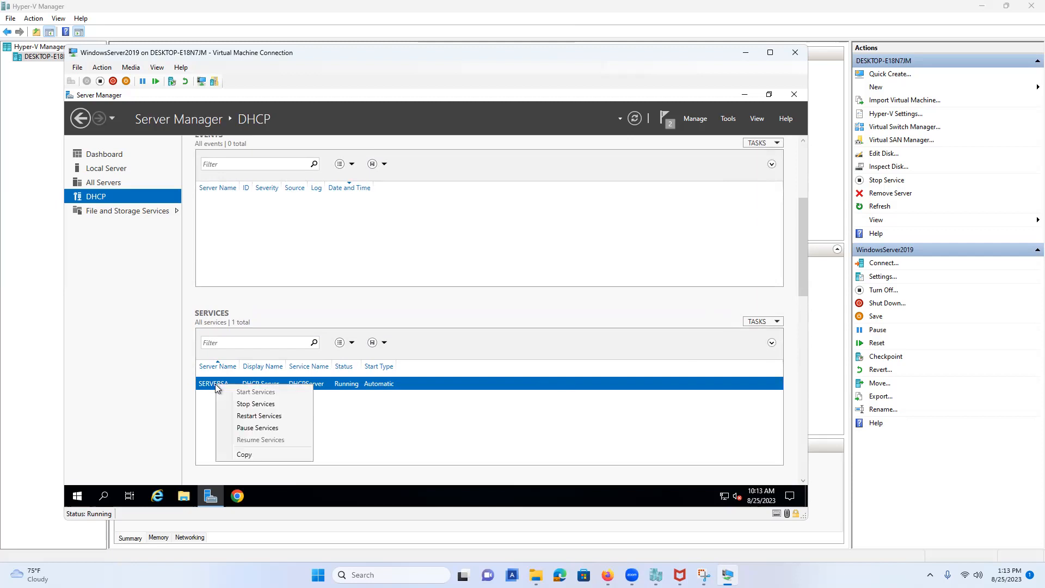
{"action": "left_click", "coordinate": [266, 407]}
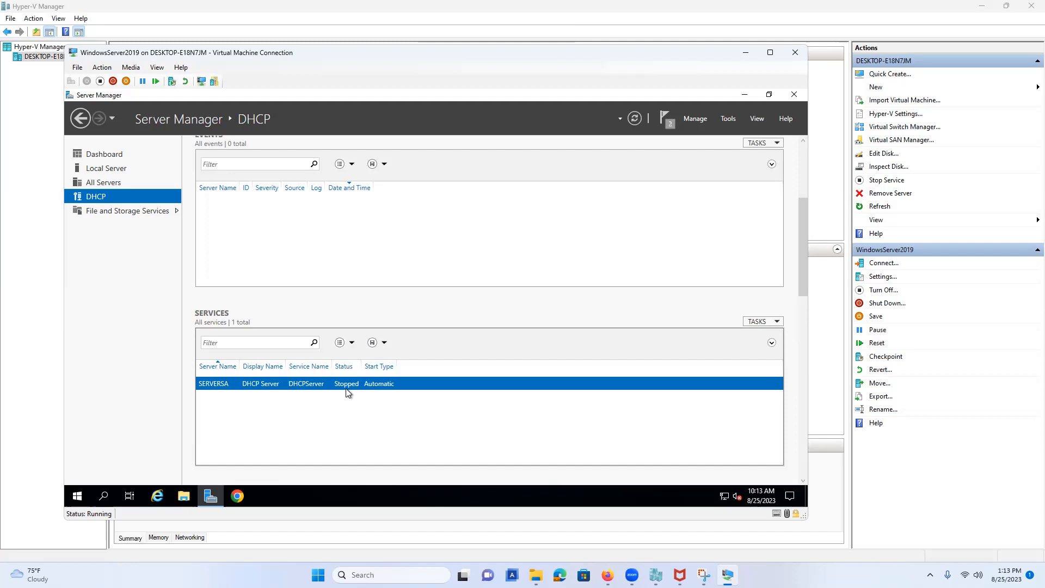
{"action": "left_click", "coordinate": [761, 322]}
{"action": "left_click", "coordinate": [766, 337]}
{"action": "left_click", "coordinate": [774, 322]}
{"action": "left_click", "coordinate": [765, 338]}
{"action": "left_click_drag", "start_coordinate": [809, 293], "coordinate": [810, 339]}
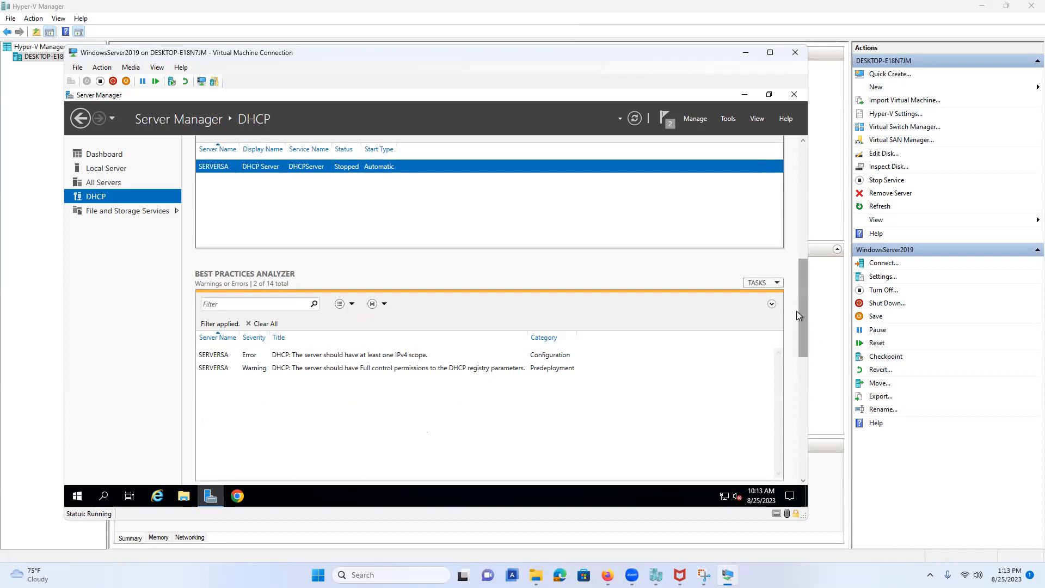
Copy the BPA warning result's properties, then refresh the Best Practices Analyzer results.
{"action": "left_click", "coordinate": [759, 283]}
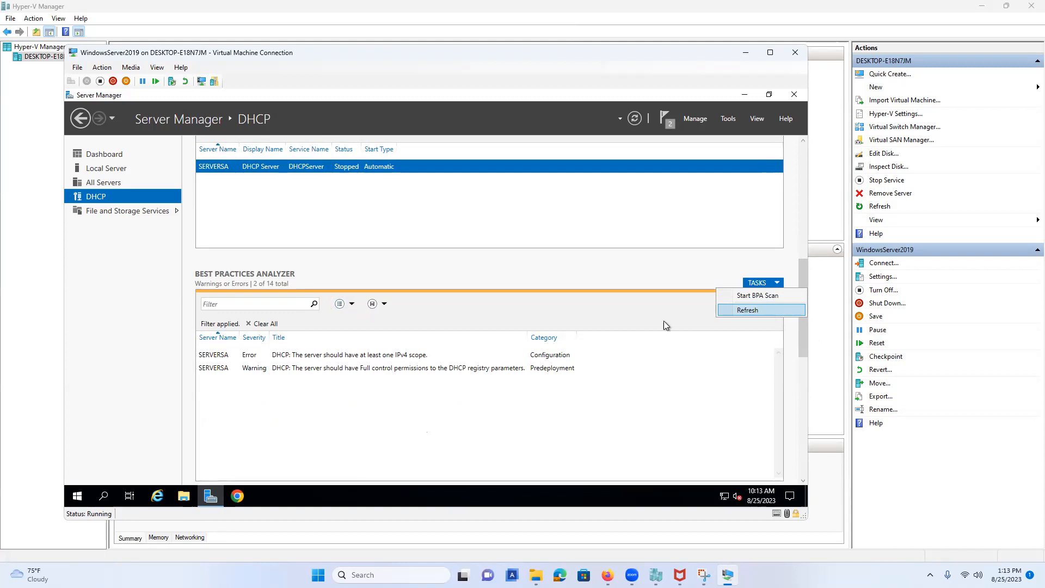
{"action": "left_click", "coordinate": [246, 371]}
{"action": "right_click", "coordinate": [258, 370]}
{"action": "left_click", "coordinate": [308, 403]}
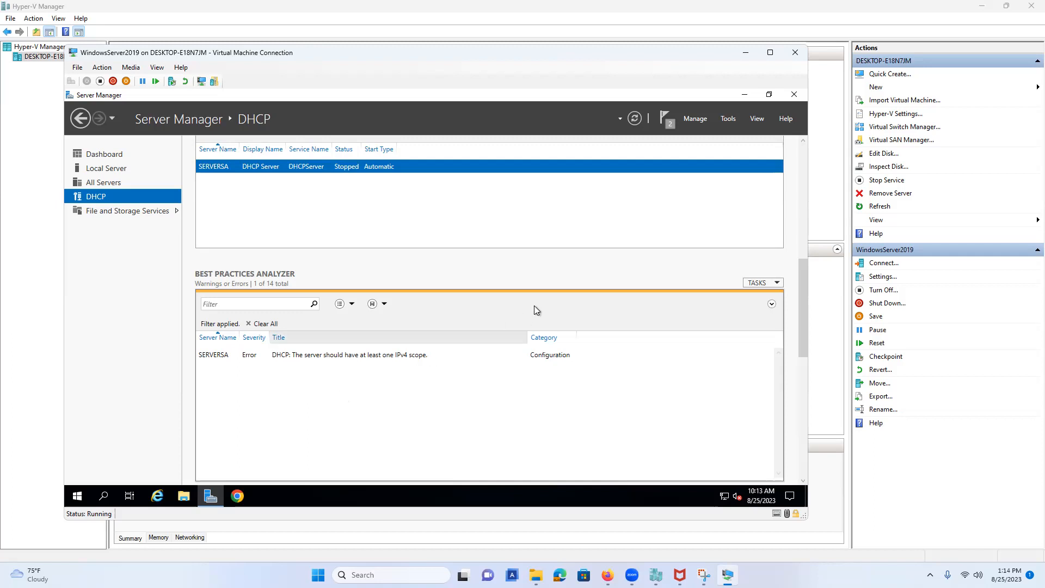
{"action": "left_click", "coordinate": [763, 285]}
{"action": "left_click", "coordinate": [753, 310]}
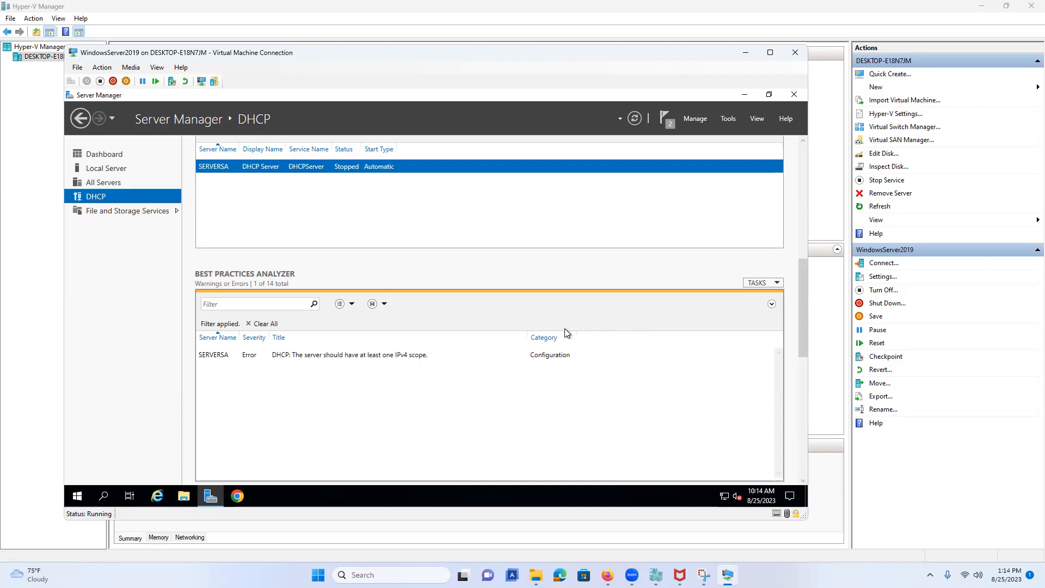
Browse the Active Directory, DNS and Import options in Add Servers, cancel, then choose Create Server Group.
{"action": "scroll", "coordinate": [375, 235], "scroll_direction": "up", "scroll_amount": 1}
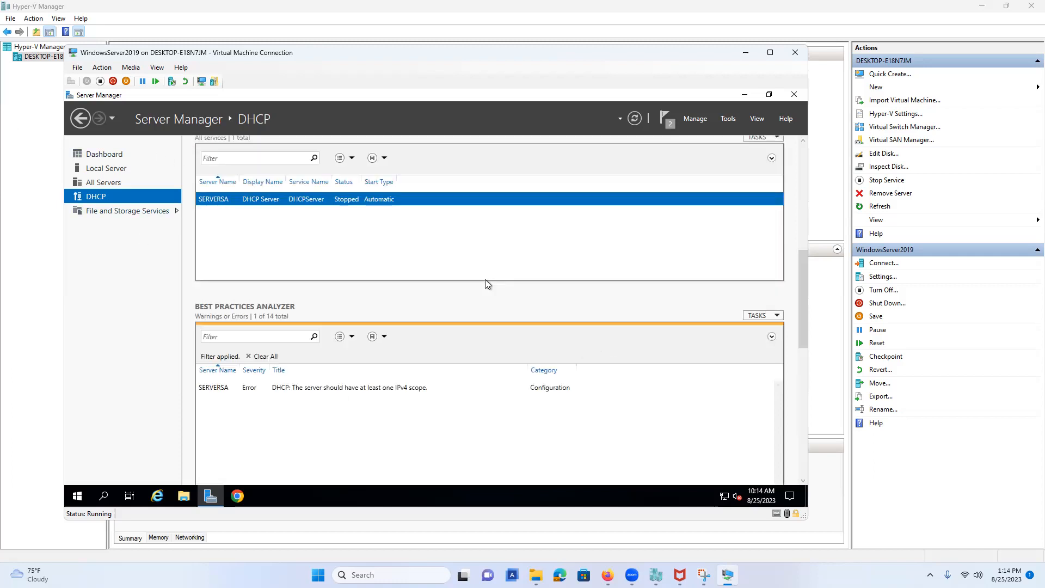
{"action": "left_click", "coordinate": [699, 120]}
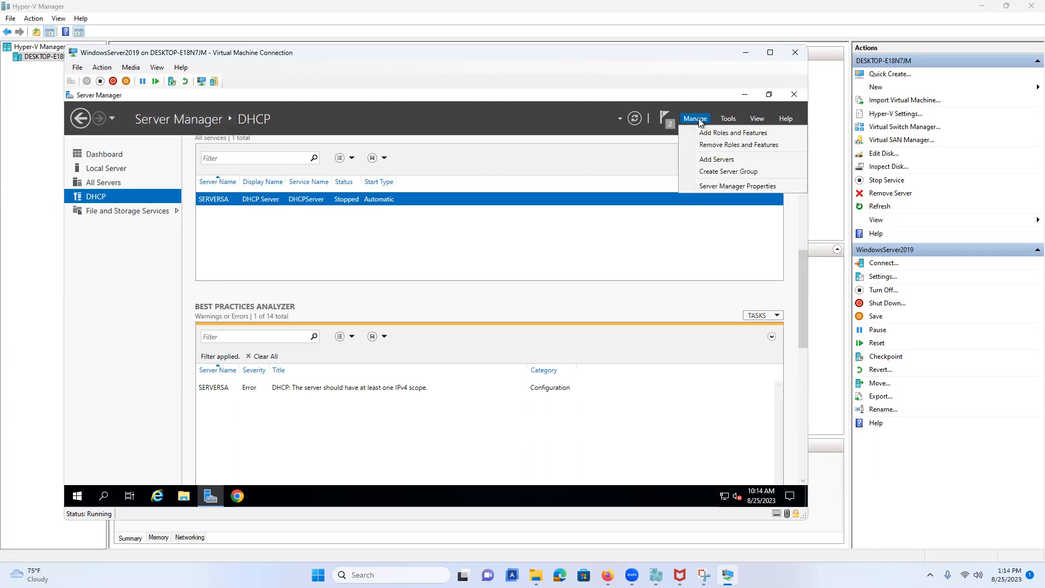
{"action": "left_click", "coordinate": [707, 162]}
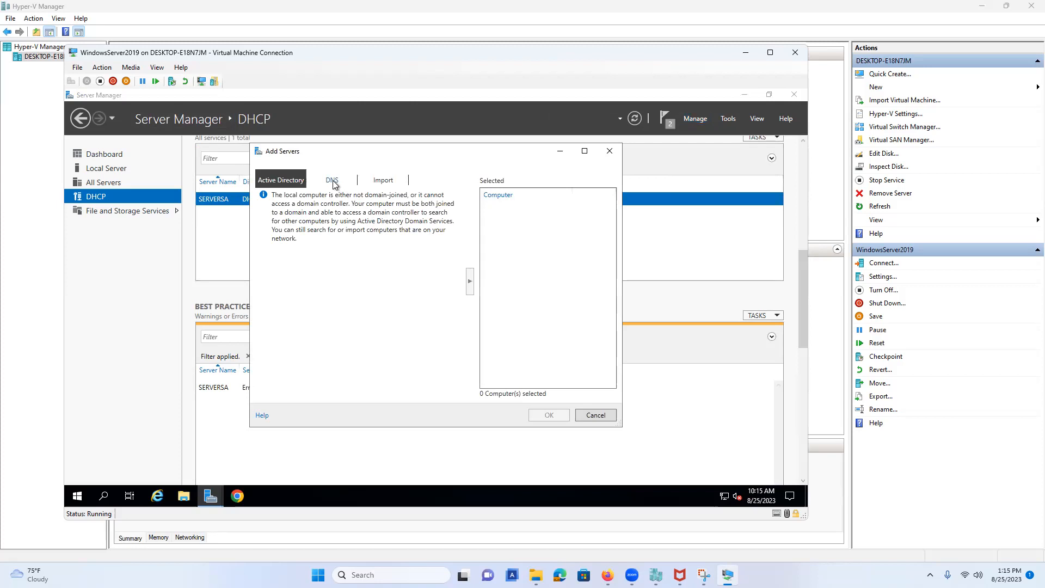
{"action": "left_click", "coordinate": [332, 181]}
{"action": "left_click", "coordinate": [383, 180]}
{"action": "left_click", "coordinate": [280, 181]}
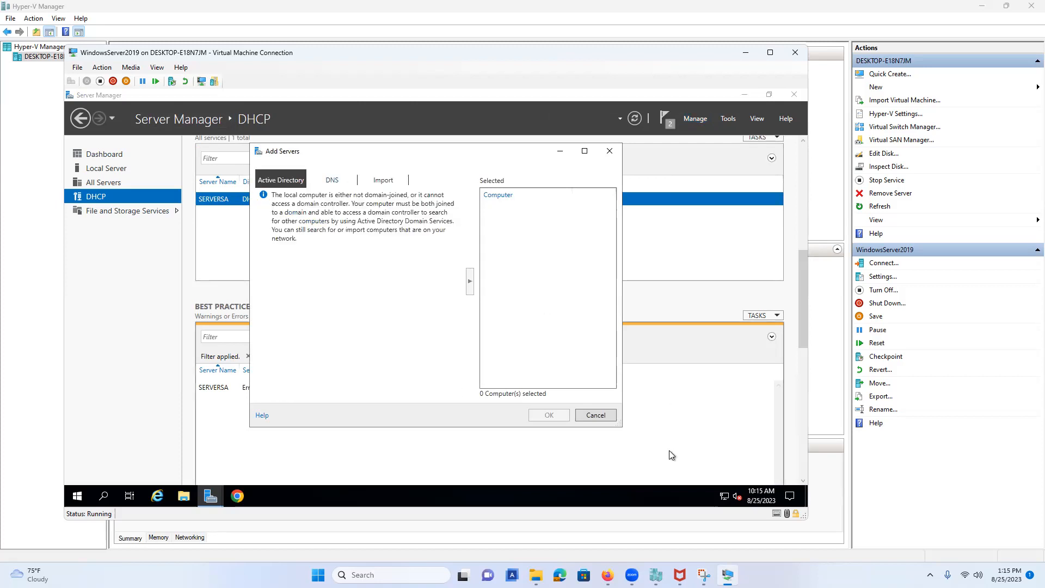
{"action": "left_click", "coordinate": [601, 416]}
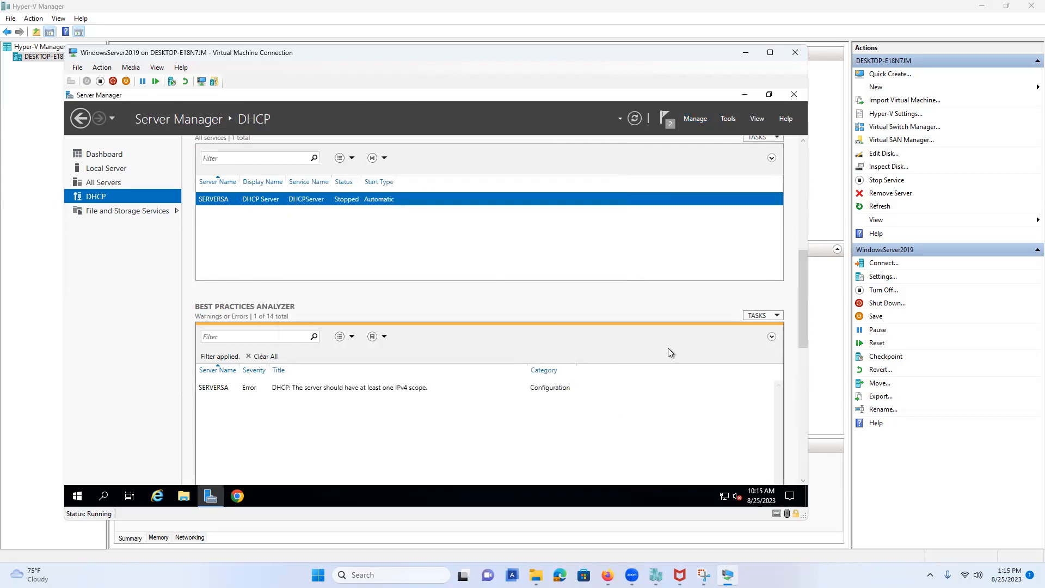
{"action": "left_click", "coordinate": [699, 119]}
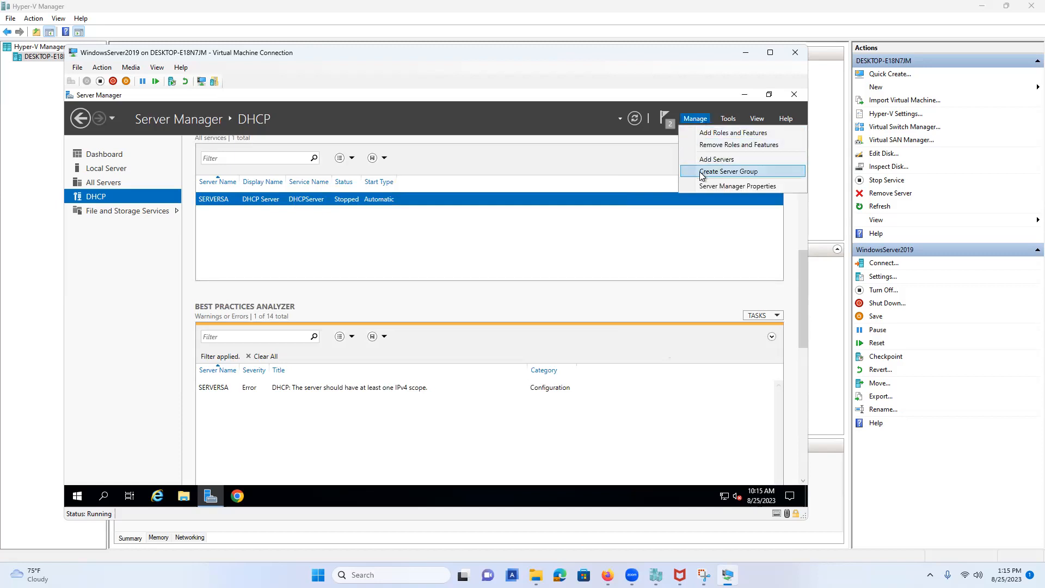
{"action": "left_click", "coordinate": [701, 172]}
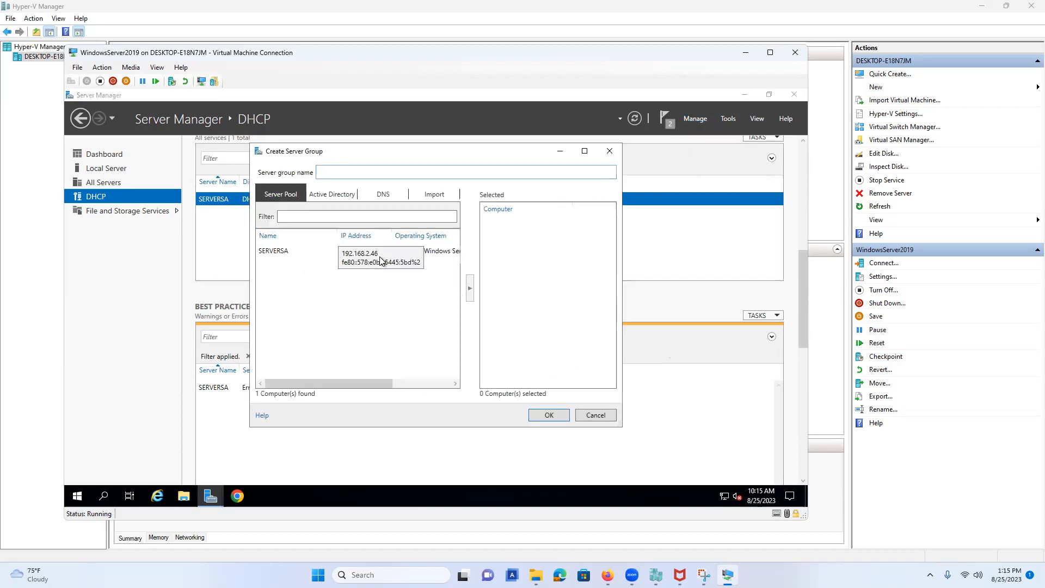
Create a server group named 'Building1' with SERVERSA as its member.
{"action": "left_click", "coordinate": [379, 260]}
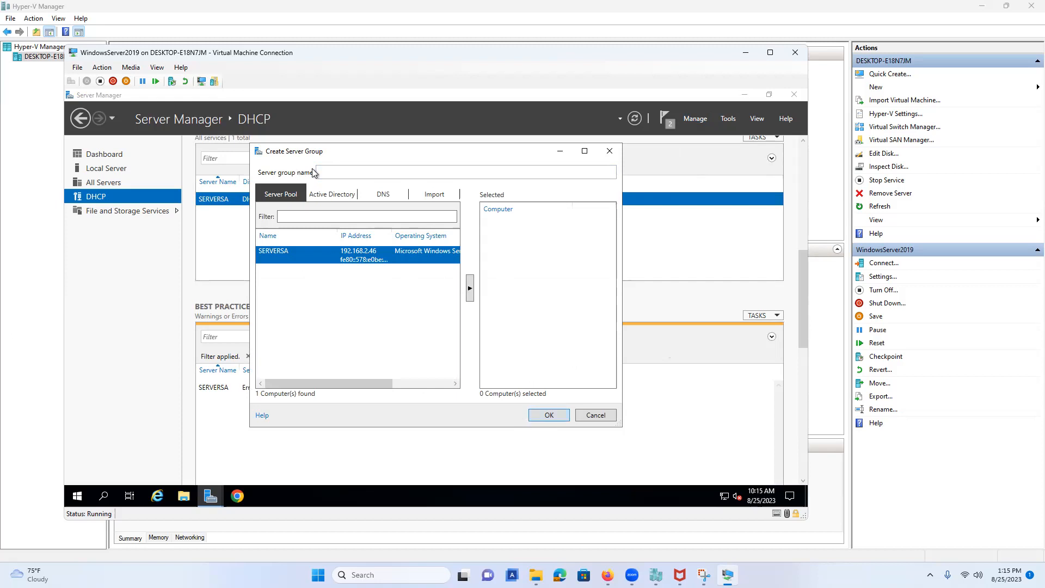
{"action": "left_click", "coordinate": [470, 291]}
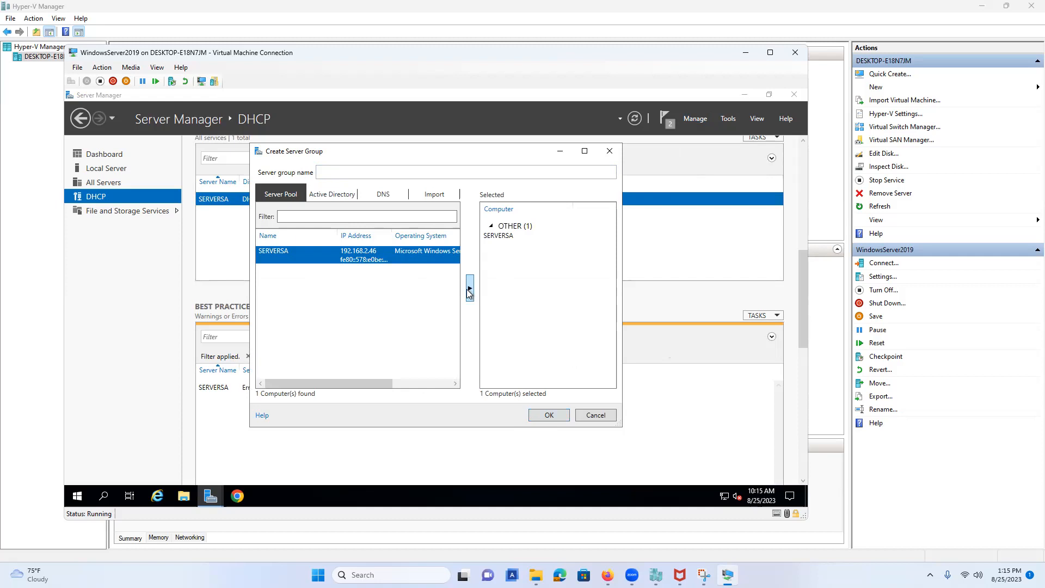
{"action": "left_click", "coordinate": [347, 168]}
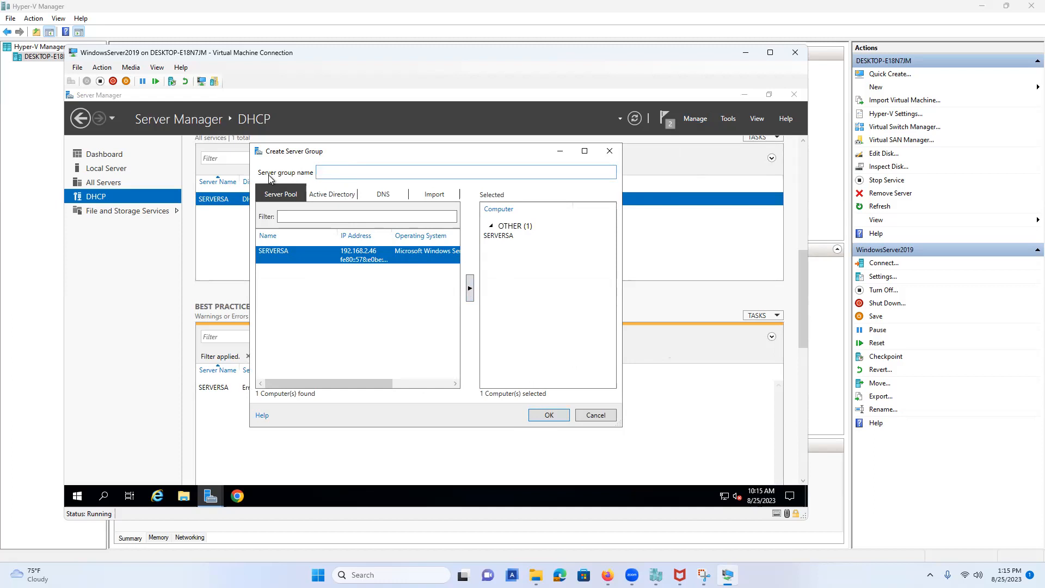
{"action": "type", "text": "BNu"}
{"action": "key", "text": "BackSpace"}
{"action": "key", "text": "BackSpace"}
{"action": "type", "text": "uilding1"}
{"action": "left_click", "coordinate": [546, 416]}
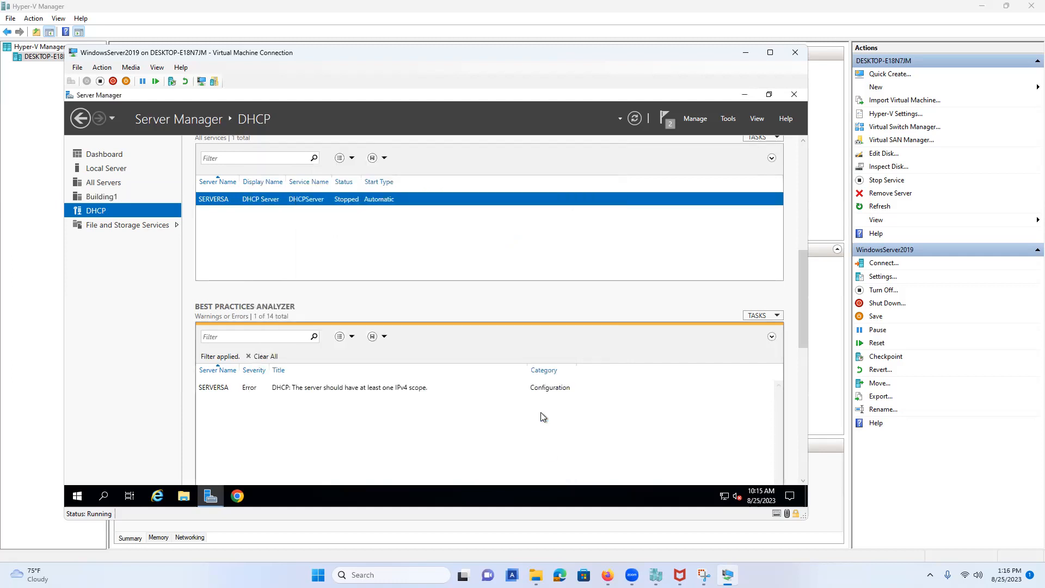
Open the Building1 server group and look at the SERVERSA server's actions.
{"action": "left_click", "coordinate": [109, 197]}
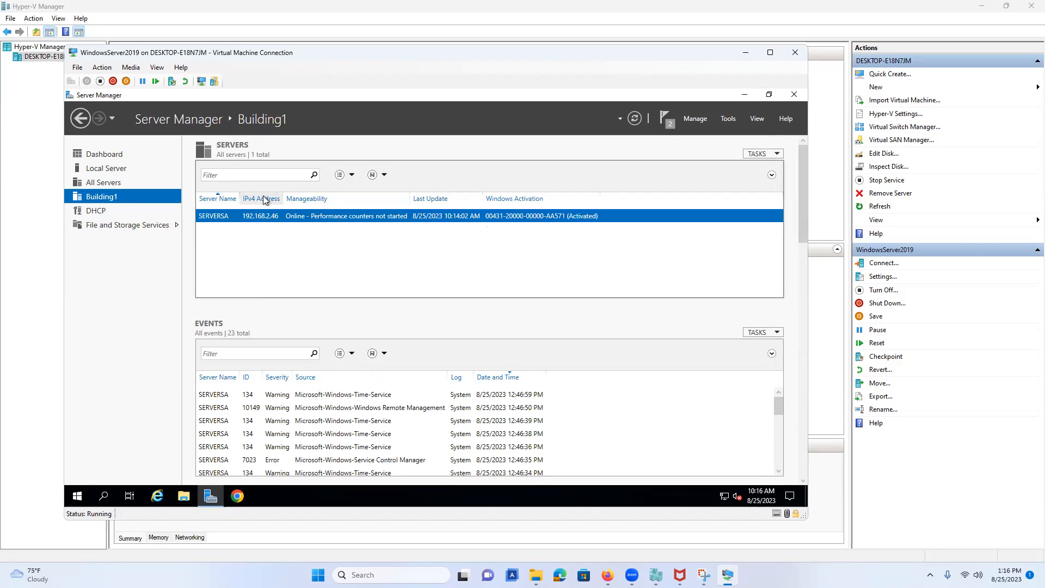
{"action": "right_click", "coordinate": [225, 216]}
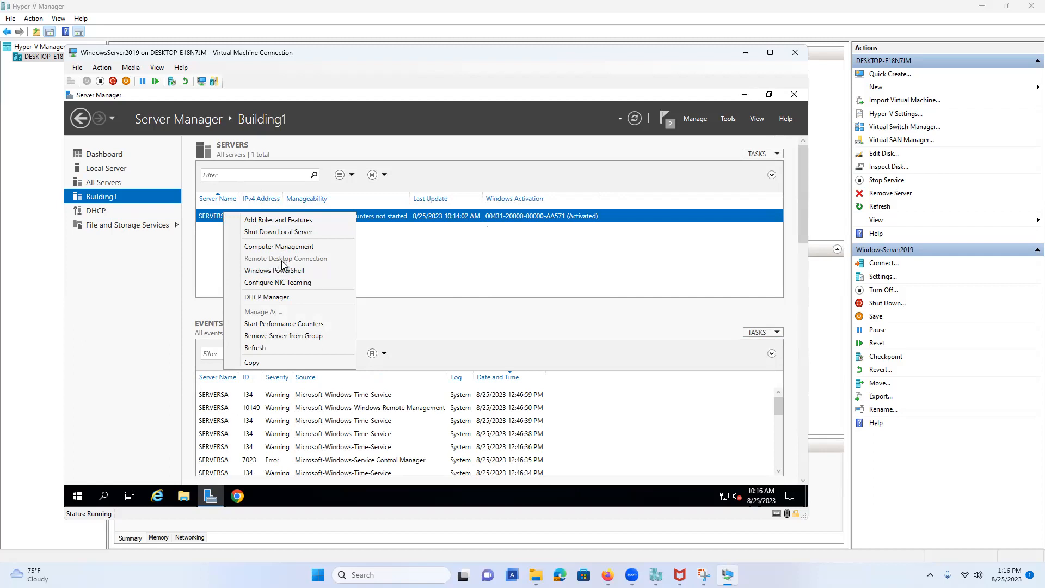
{"action": "left_click", "coordinate": [730, 120]}
{"action": "left_click", "coordinate": [731, 120]}
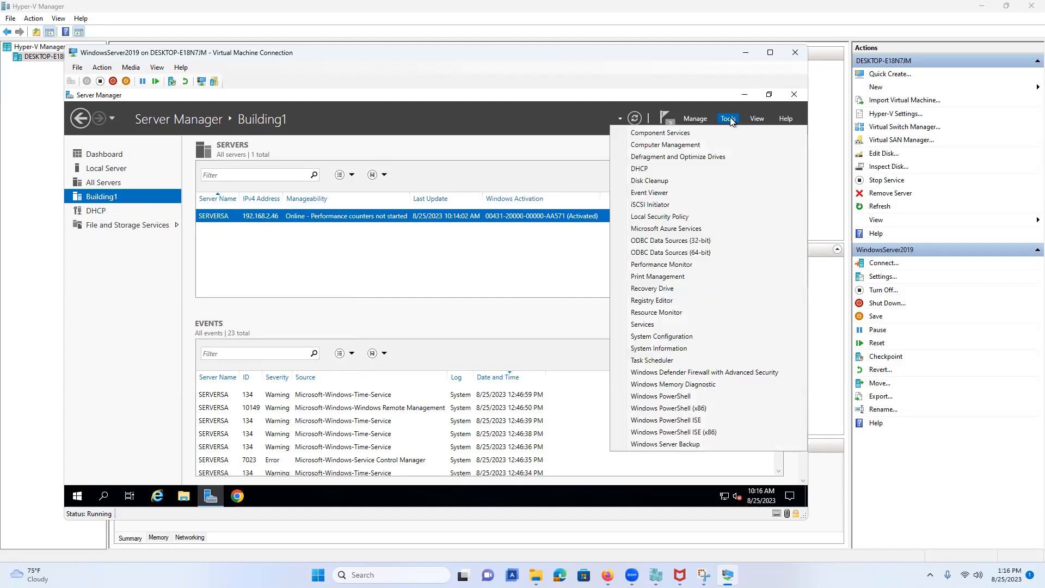
Enable 'Do not start Server Manager automatically at logon' in Server Manager Properties.
{"action": "left_click", "coordinate": [701, 121]}
{"action": "left_click", "coordinate": [701, 121]}
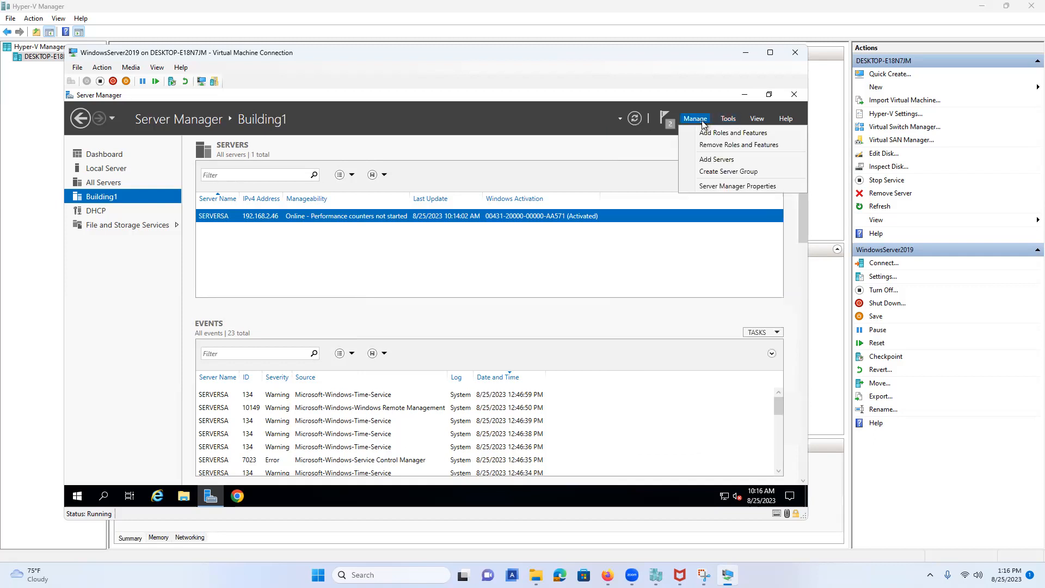
{"action": "left_click", "coordinate": [709, 187]}
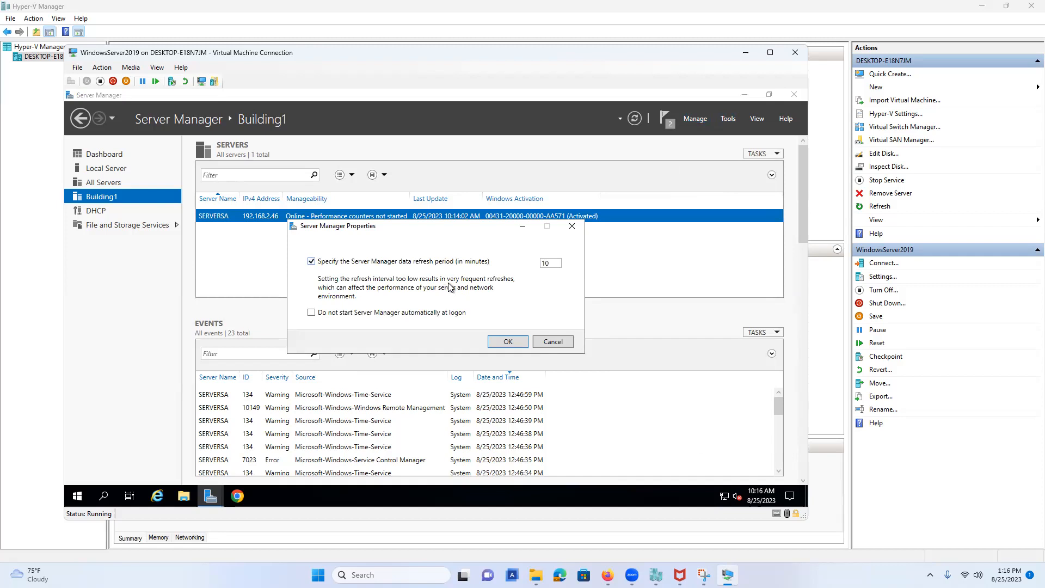
{"action": "left_click", "coordinate": [419, 313]}
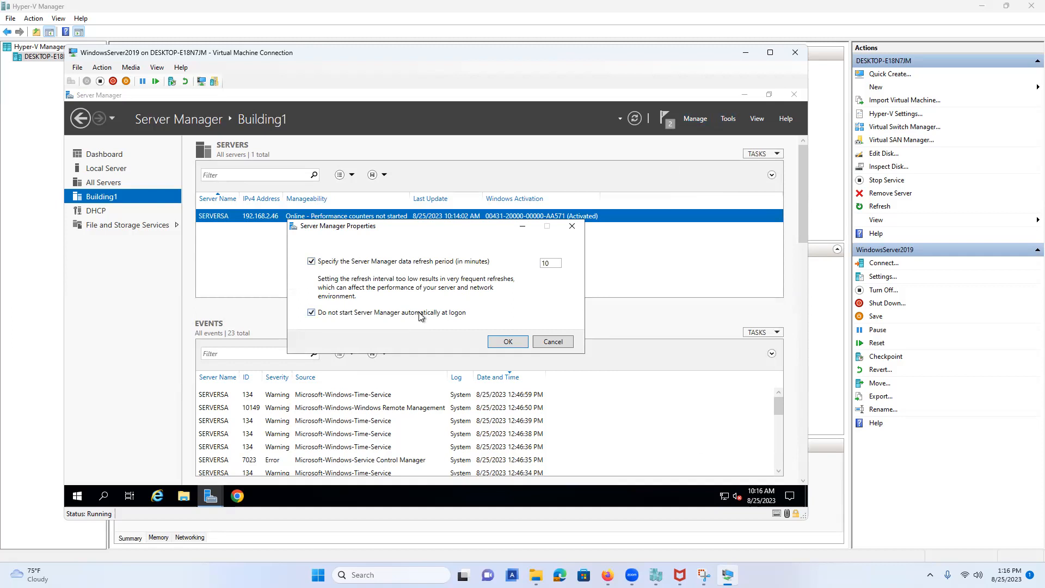
{"action": "left_click", "coordinate": [519, 339]}
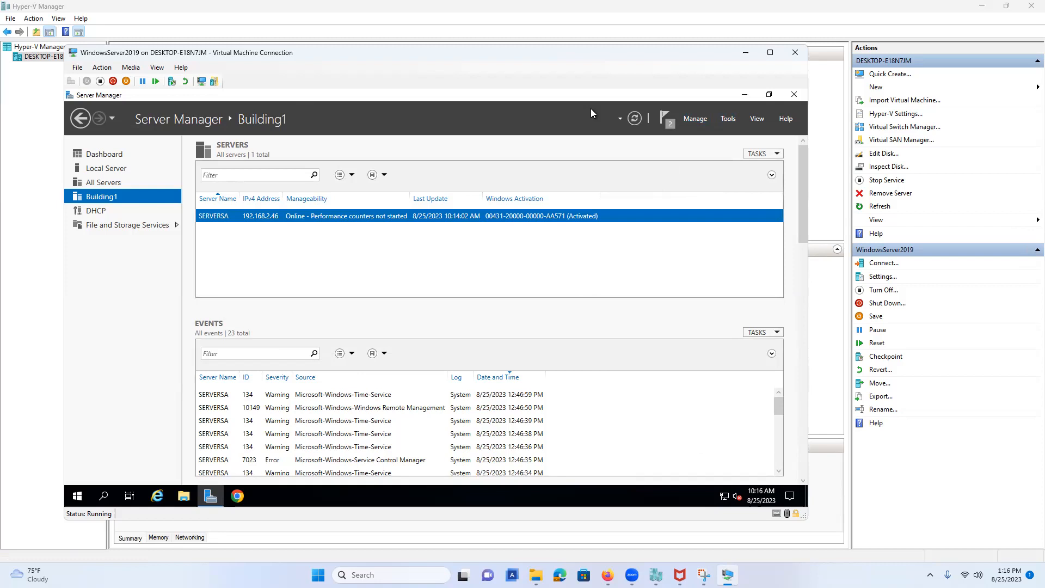
{"action": "left_click", "coordinate": [243, 499]}
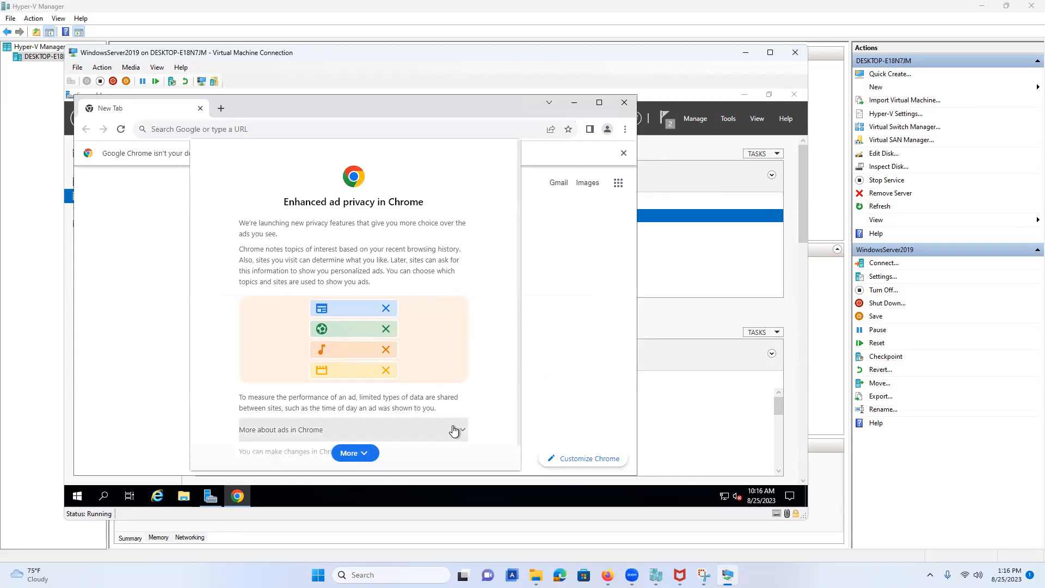
{"action": "left_click", "coordinate": [354, 453]}
{"action": "left_click", "coordinate": [444, 454]}
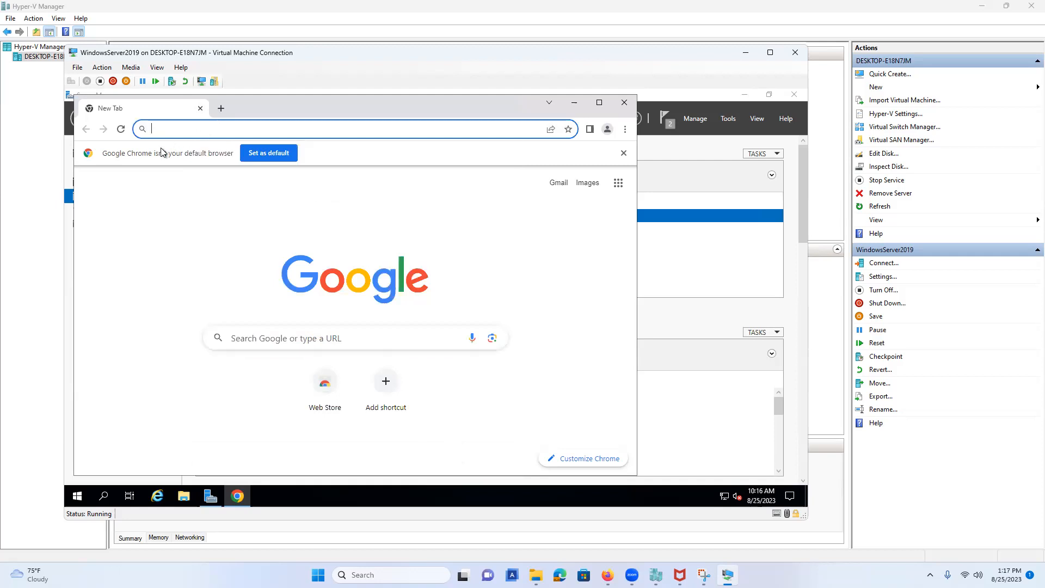
{"action": "type", "text": "htt"}
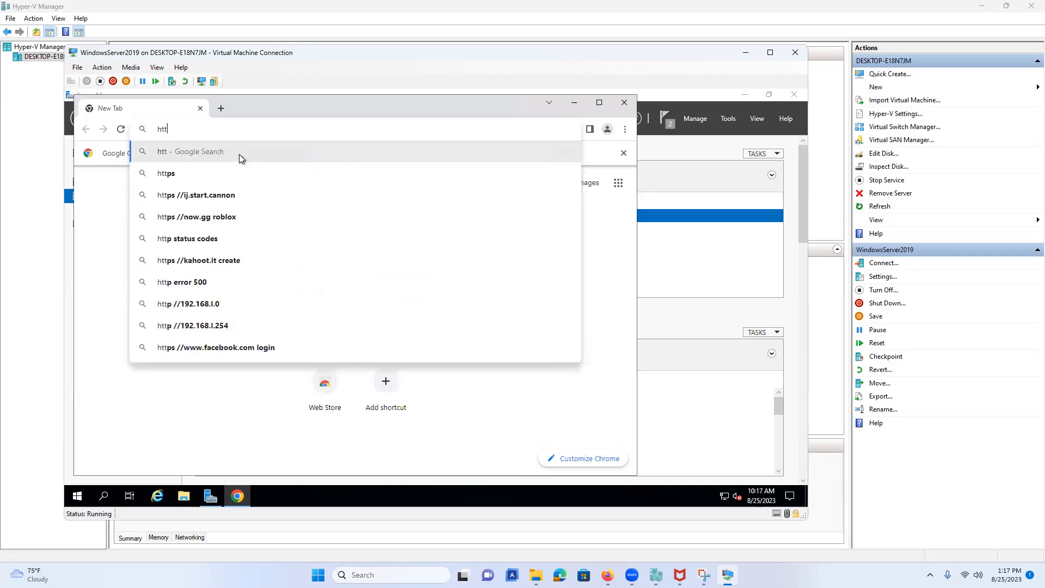
{"action": "type", "text": "ps://"}
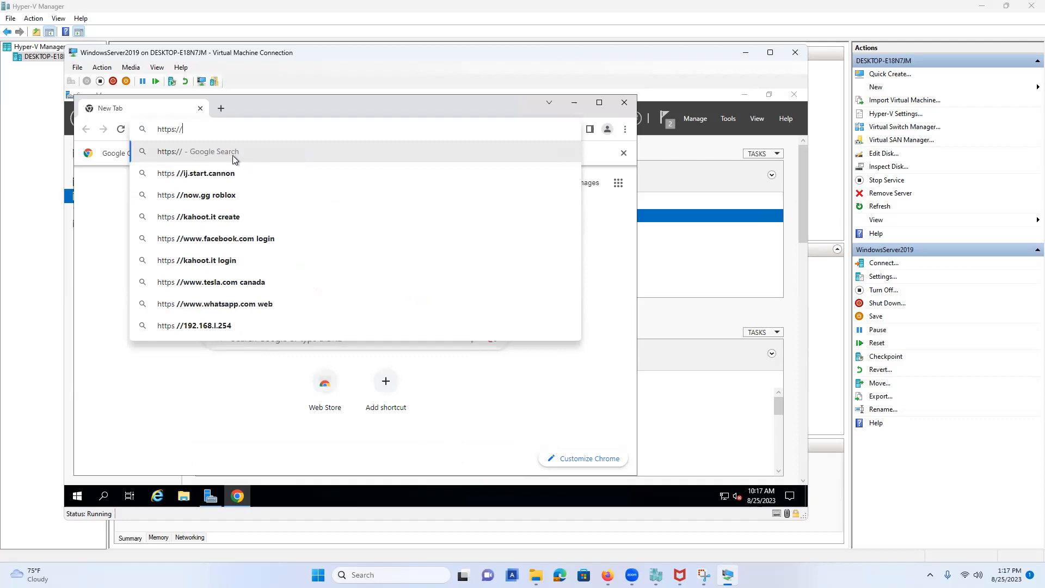
{"action": "type", "text": "aka"}
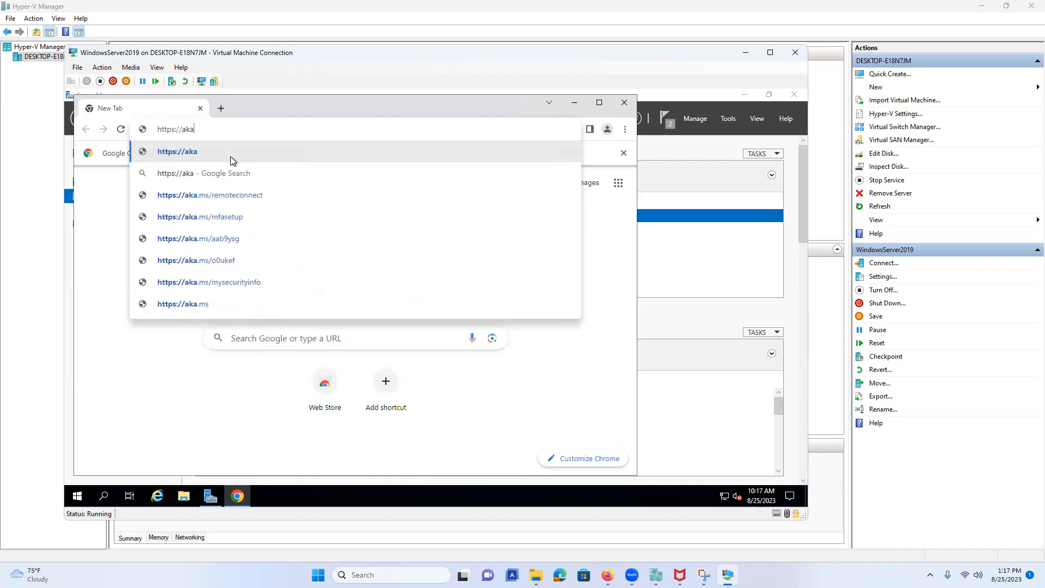
{"action": "type", "text": ".ms"}
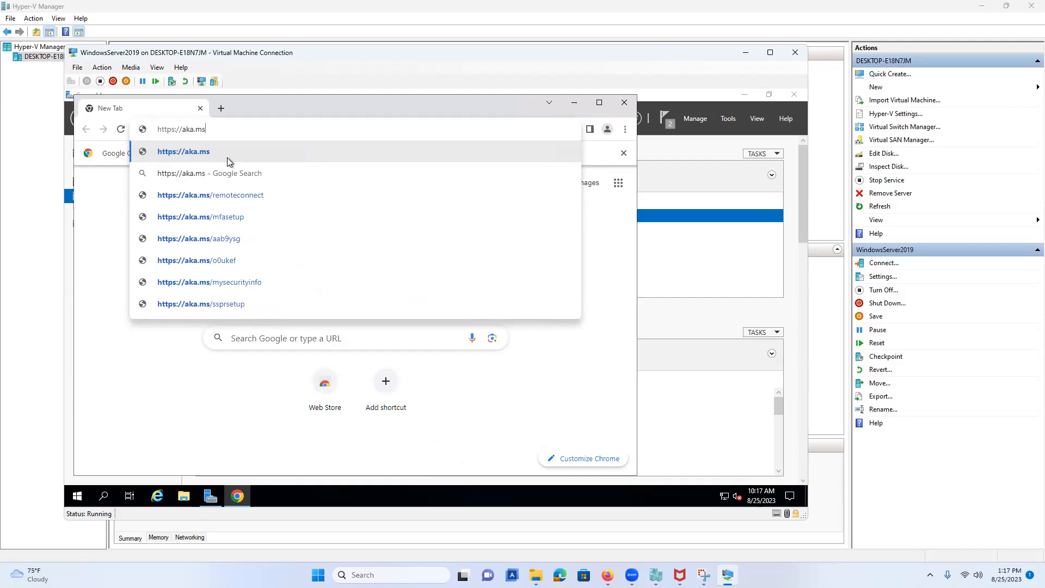
{"action": "type", "text": "/Wi"}
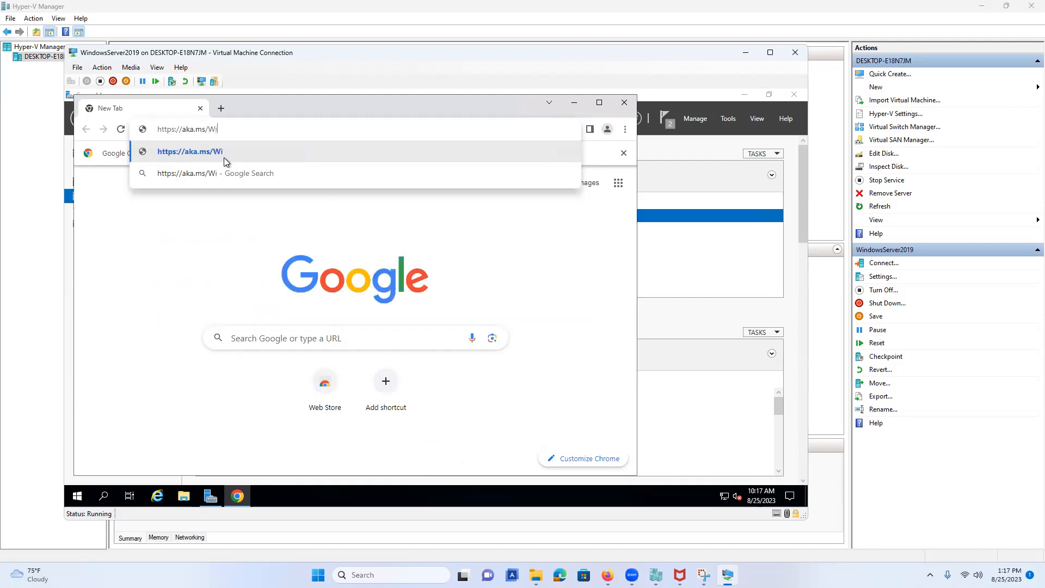
{"action": "type", "text": "ndowsAdminCenter"}
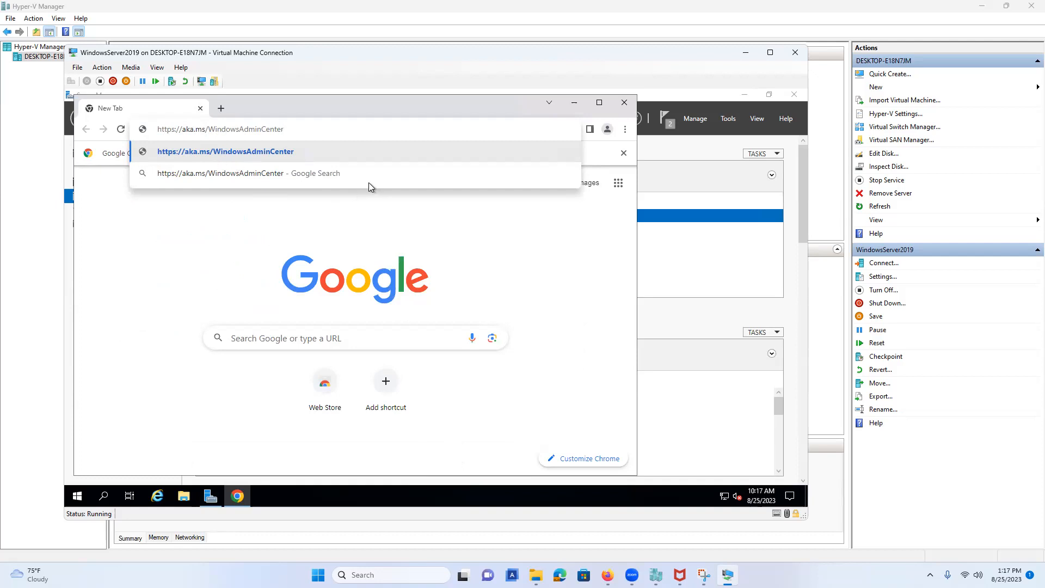
{"action": "left_click", "coordinate": [358, 144]}
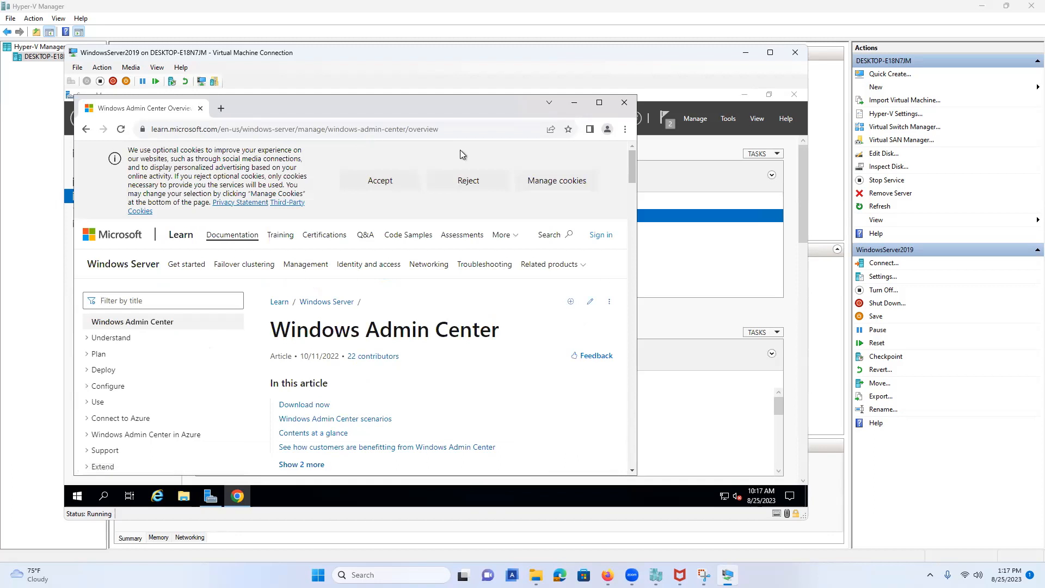
{"action": "left_click", "coordinate": [599, 102]}
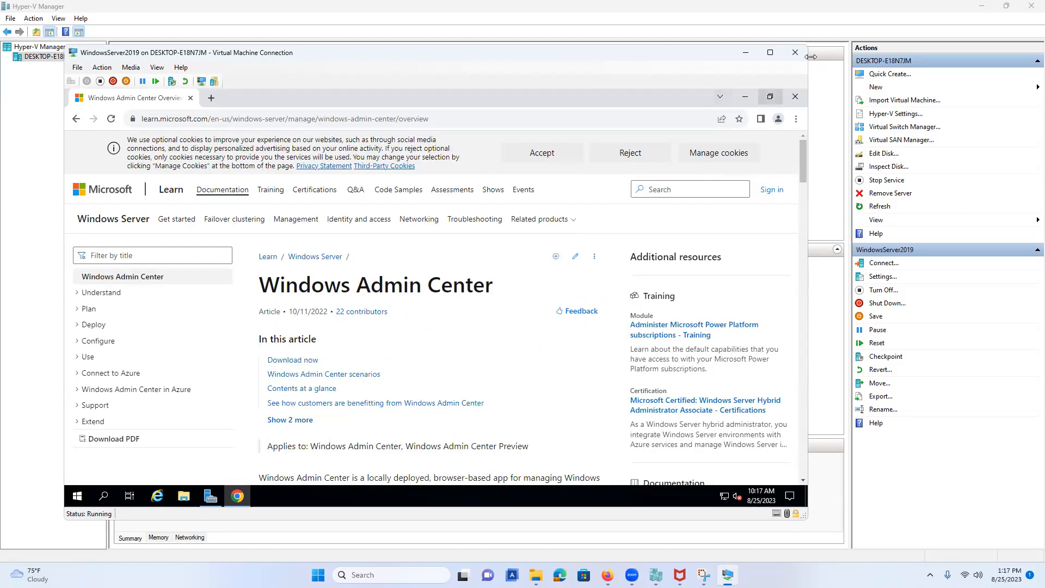
Download WindowsAdminCenter2306.msi and show it in the Downloads folder.
{"action": "left_click", "coordinate": [770, 52]}
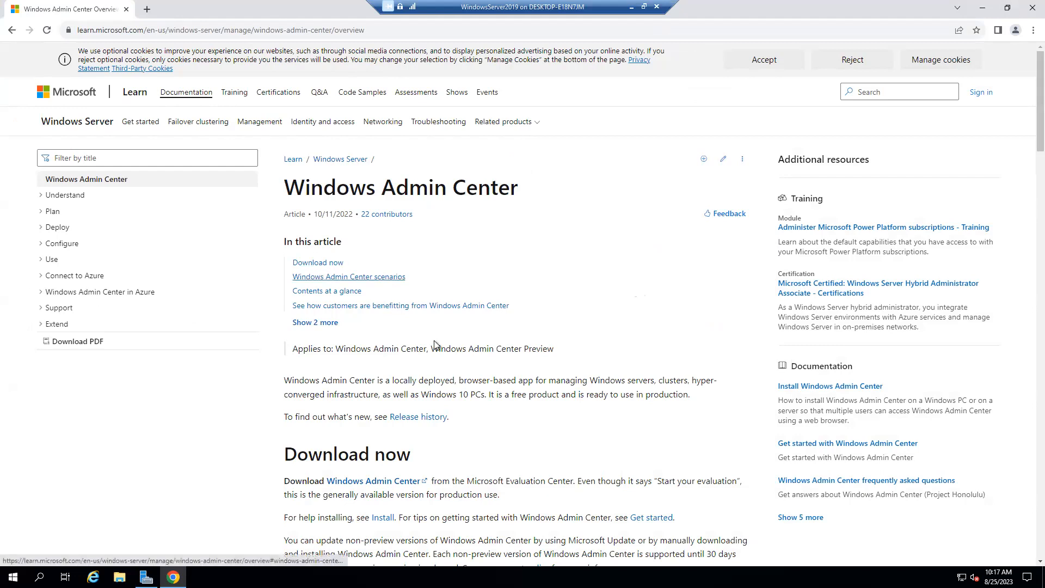
{"action": "scroll", "coordinate": [365, 391], "scroll_direction": "down", "scroll_amount": 3}
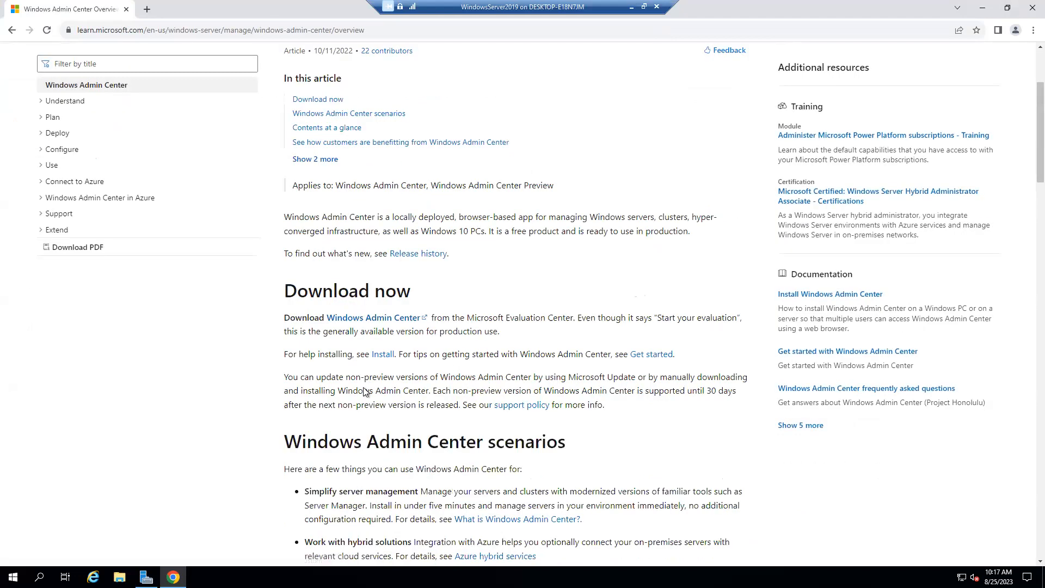
{"action": "left_click", "coordinate": [391, 320]}
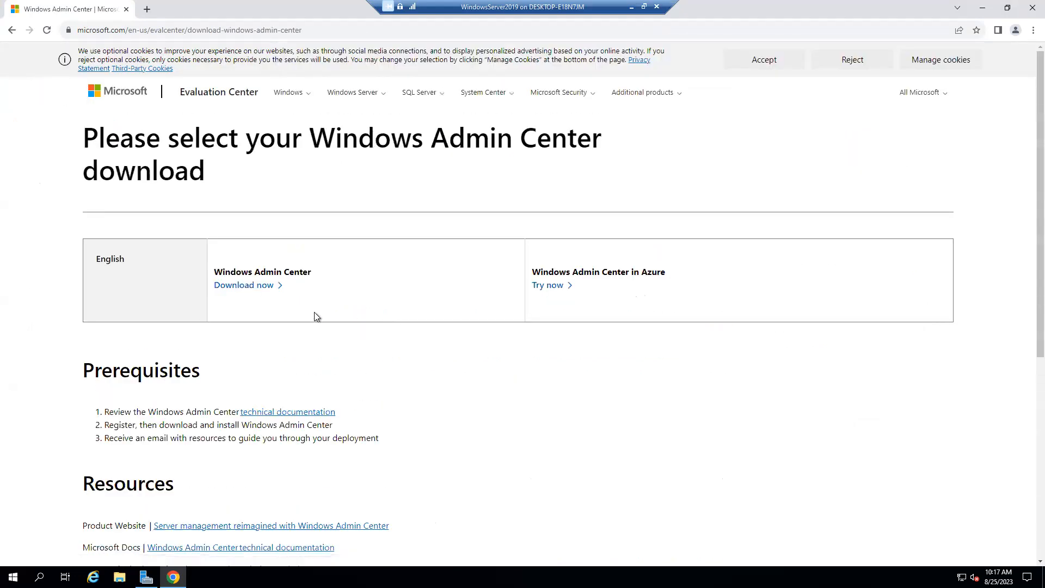
{"action": "left_click", "coordinate": [255, 294]}
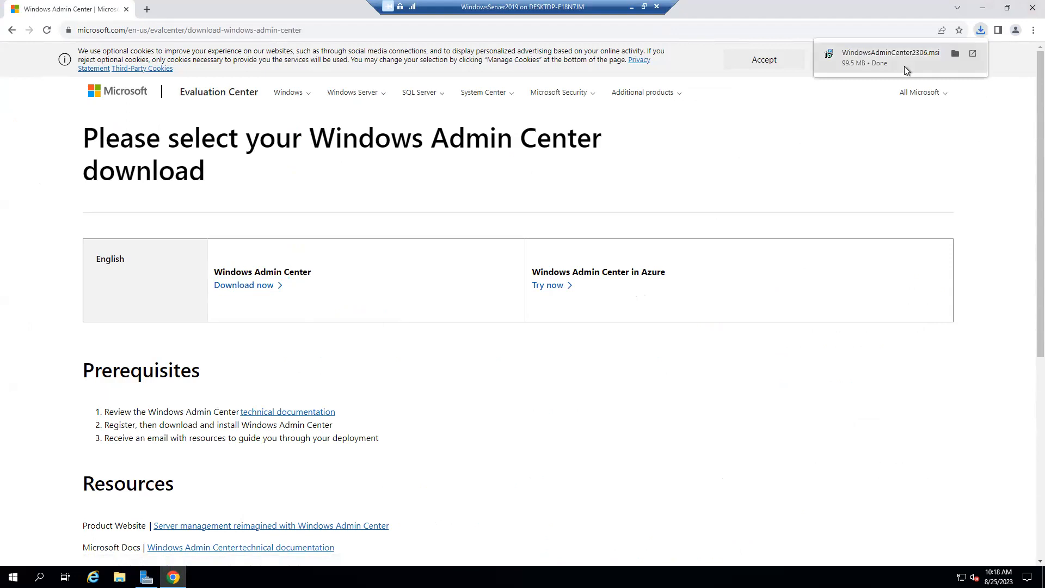
{"action": "left_click", "coordinate": [956, 54]}
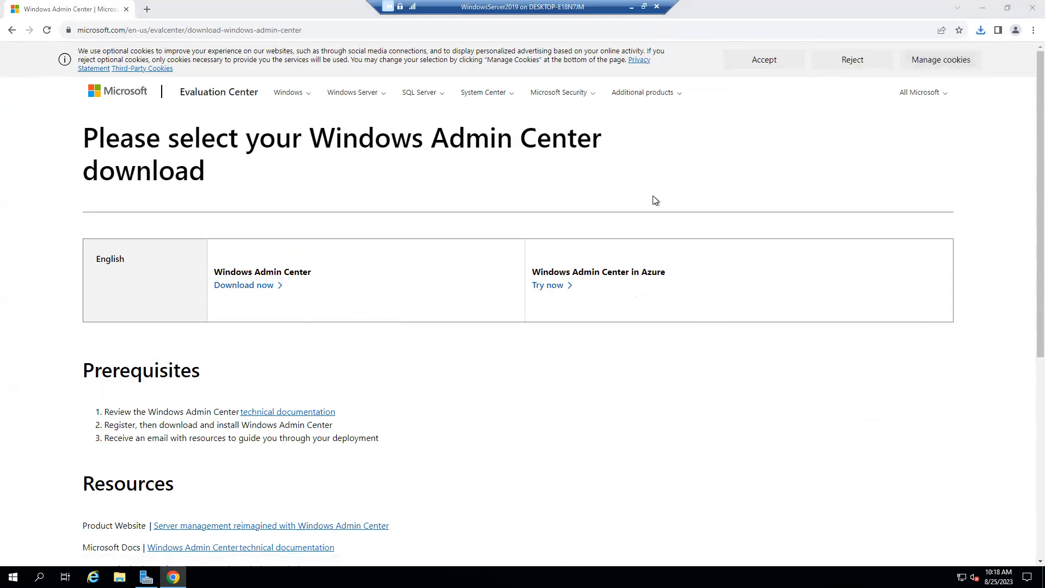
{"action": "left_click", "coordinate": [368, 216]}
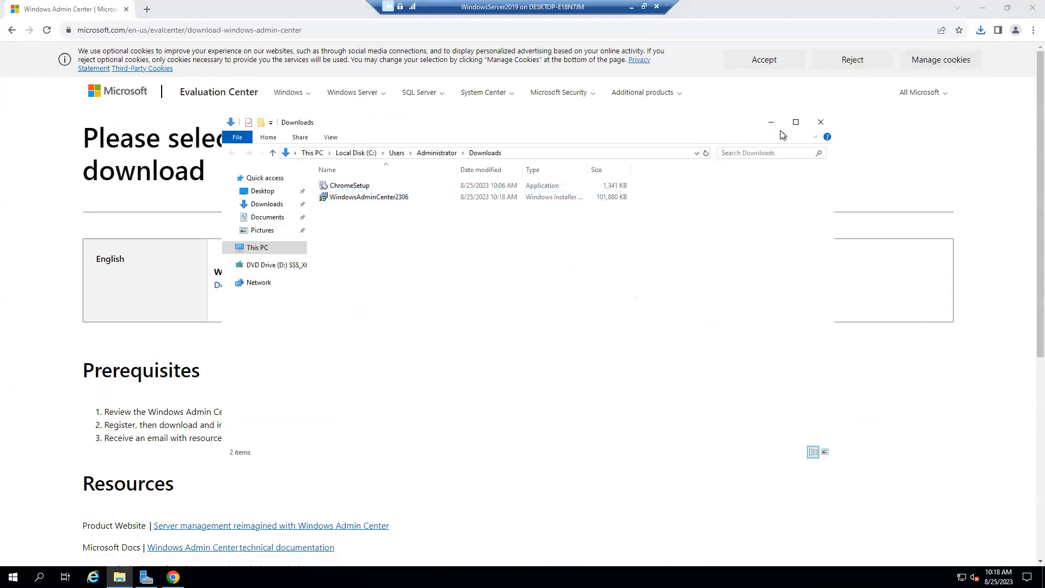
Launch WindowsAdminCenter2306, accept the license terms and keep Required diagnostic data.
{"action": "left_click", "coordinate": [795, 122]}
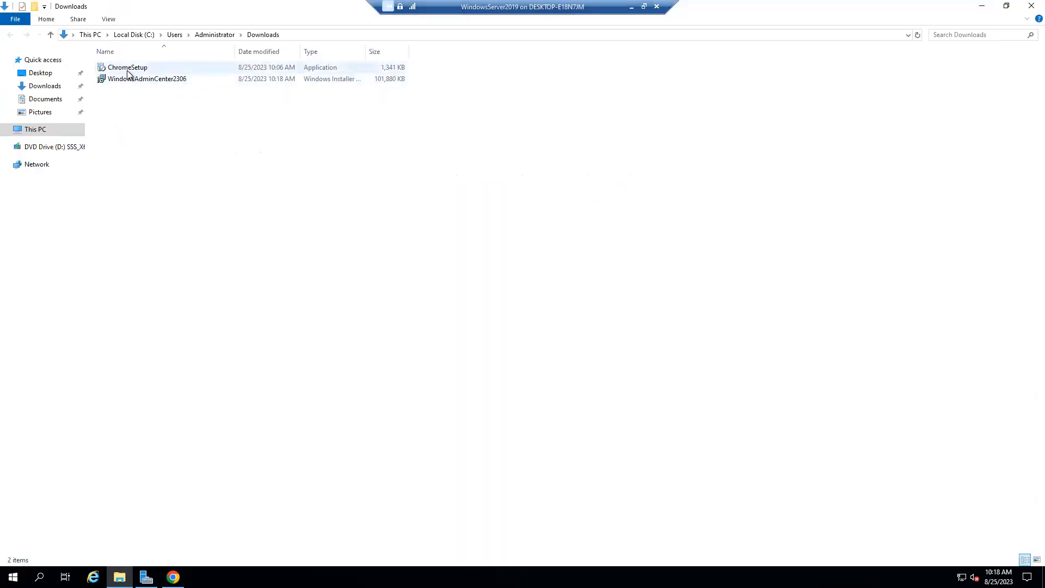
{"action": "left_click", "coordinate": [144, 85]}
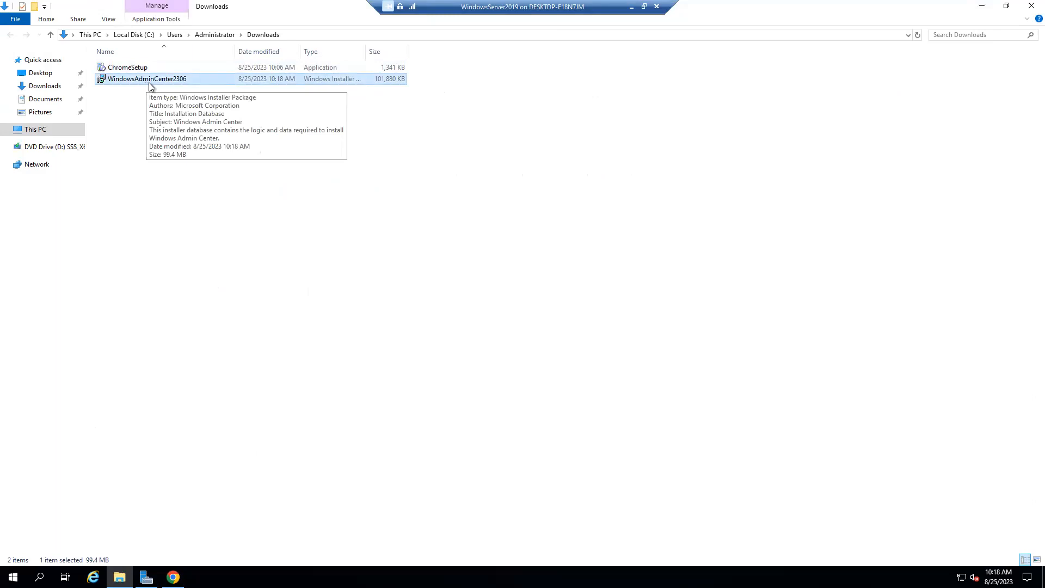
{"action": "double_click", "coordinate": [152, 86]}
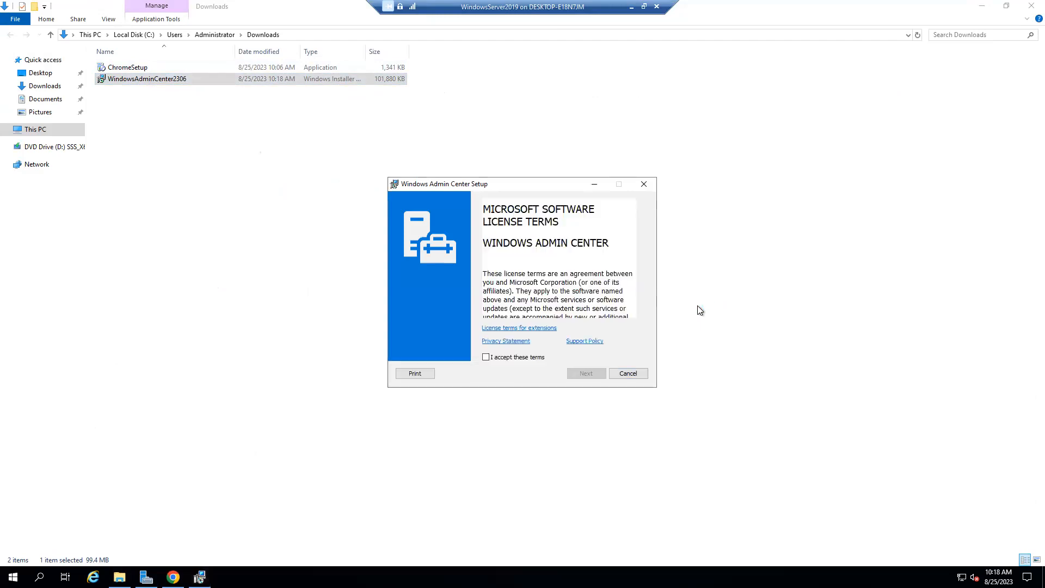
{"action": "left_click", "coordinate": [522, 360]}
{"action": "left_click", "coordinate": [587, 377]}
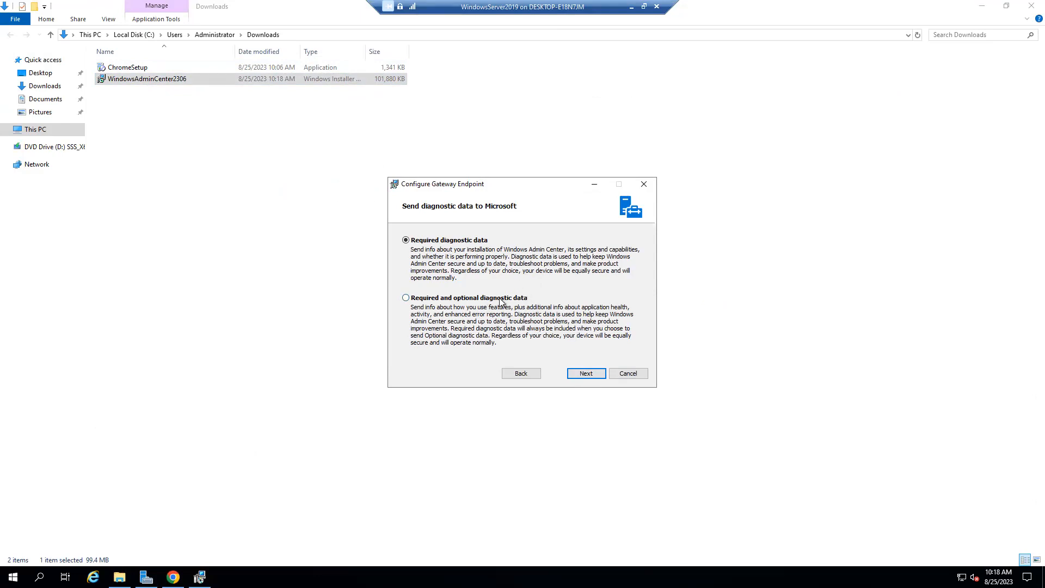
{"action": "left_click", "coordinate": [527, 374]}
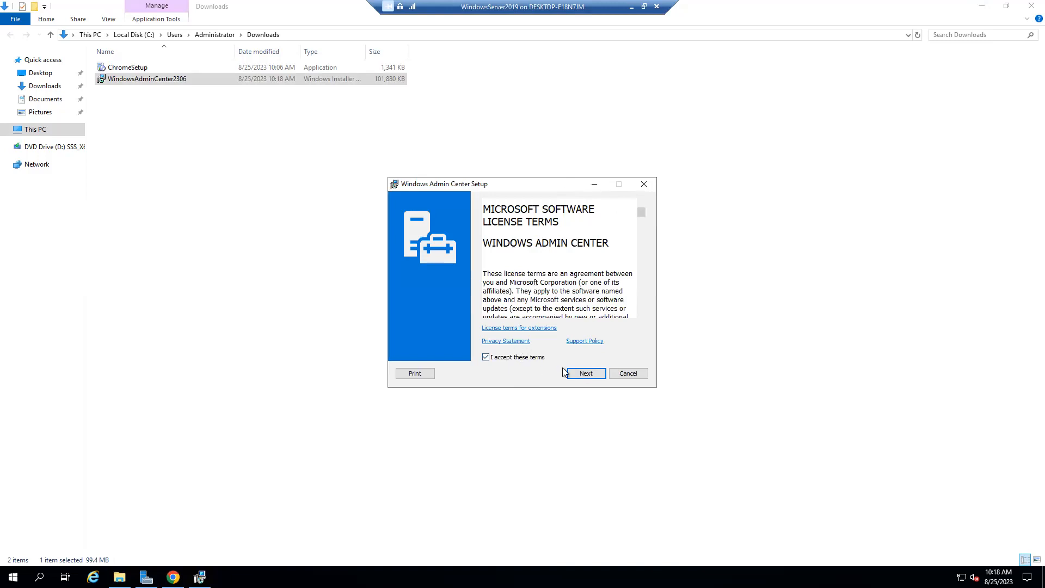
{"action": "left_click", "coordinate": [583, 376]}
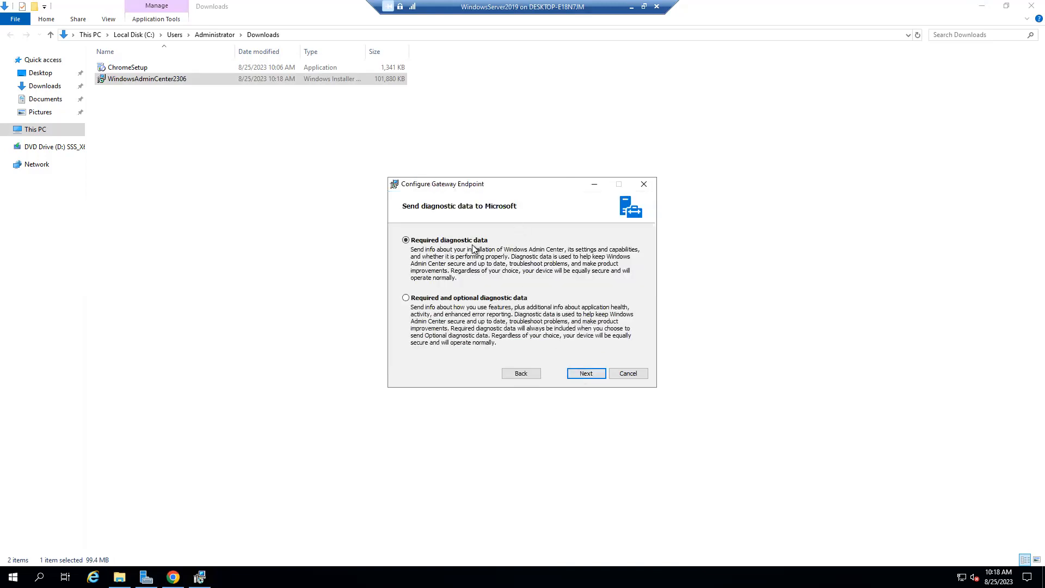
{"action": "left_click", "coordinate": [586, 375]}
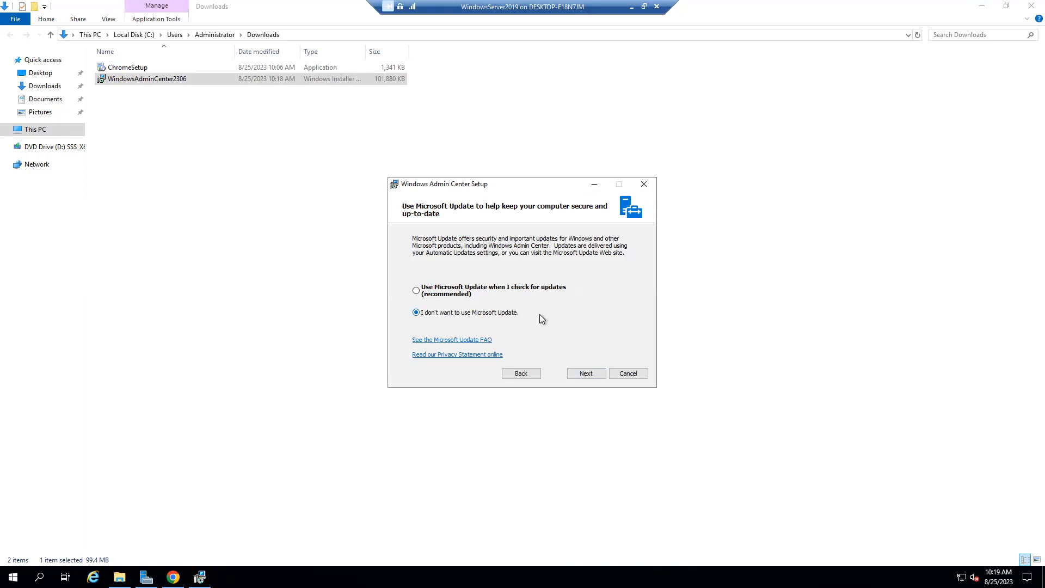
Accept the default gateway options and install on port 443 with a self-signed certificate.
{"action": "left_click", "coordinate": [586, 375]}
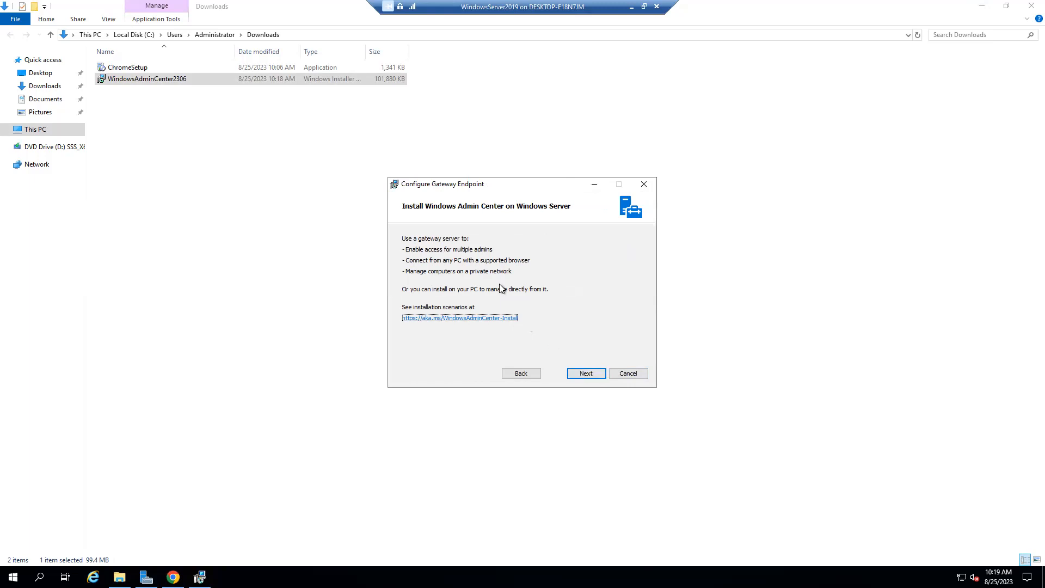
{"action": "left_click", "coordinate": [584, 374]}
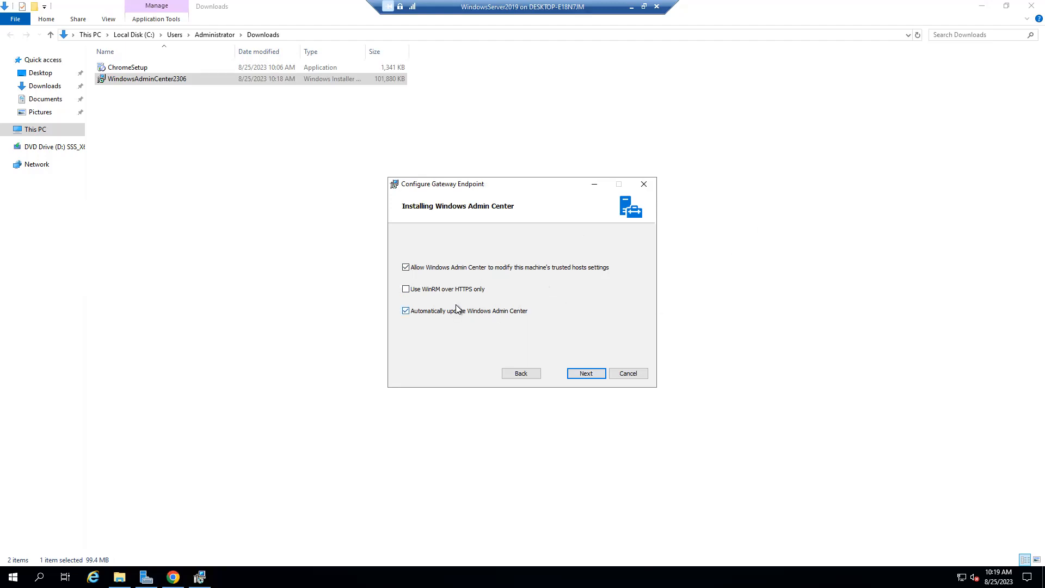
{"action": "left_click", "coordinate": [589, 374]}
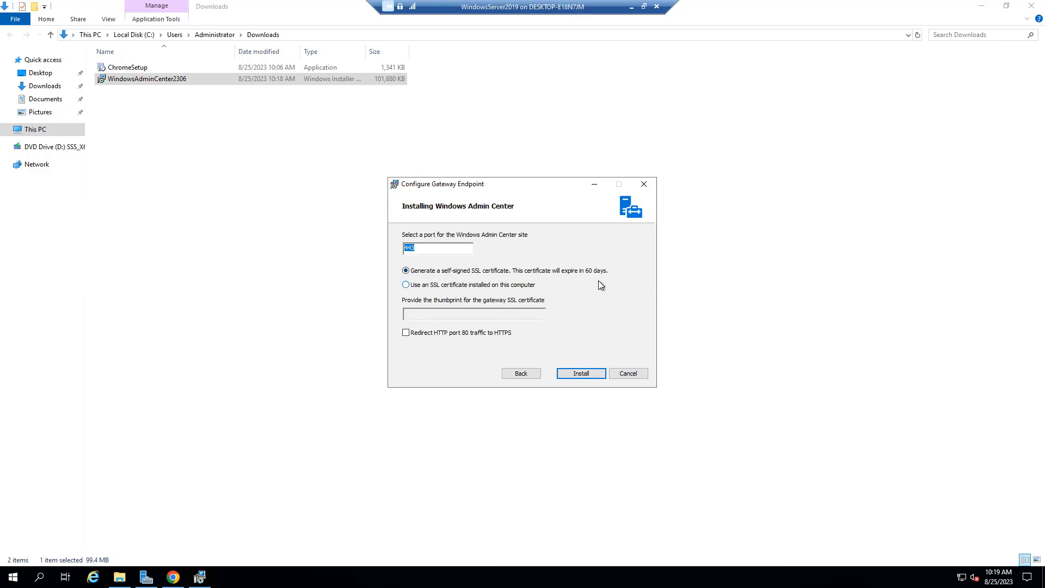
{"action": "left_click", "coordinate": [591, 373]}
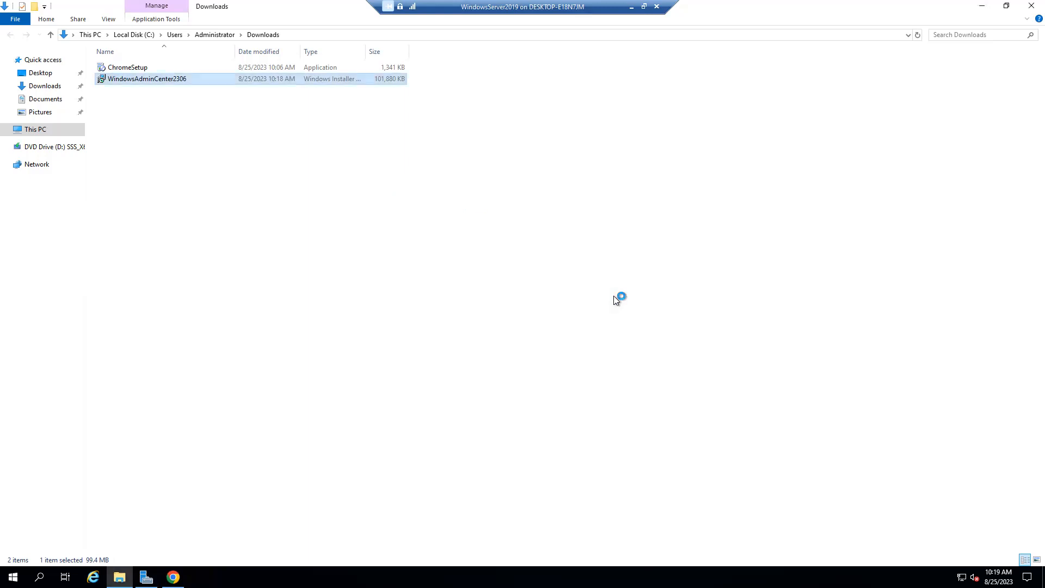
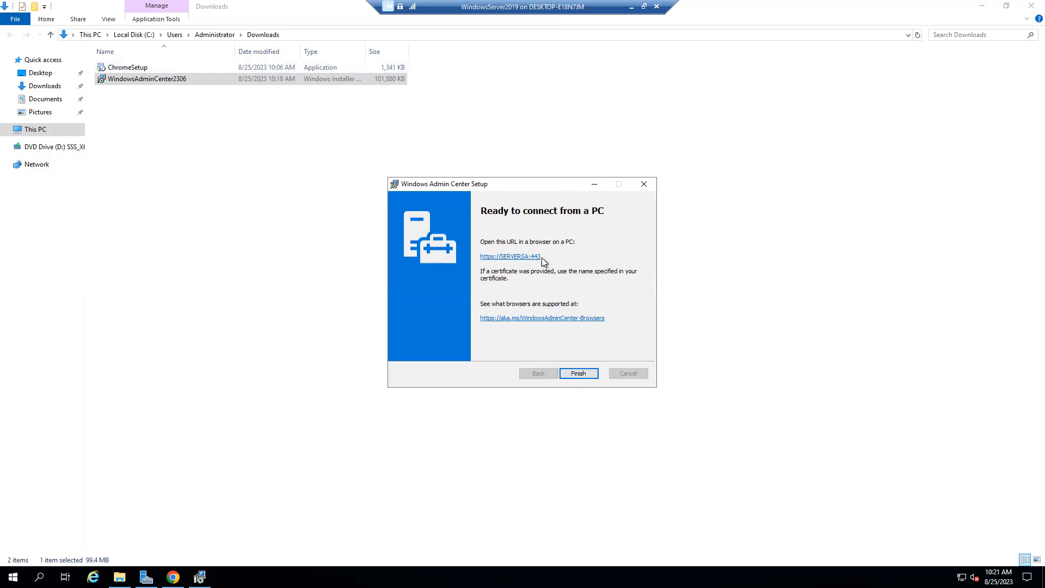
{"action": "left_click", "coordinate": [509, 259]}
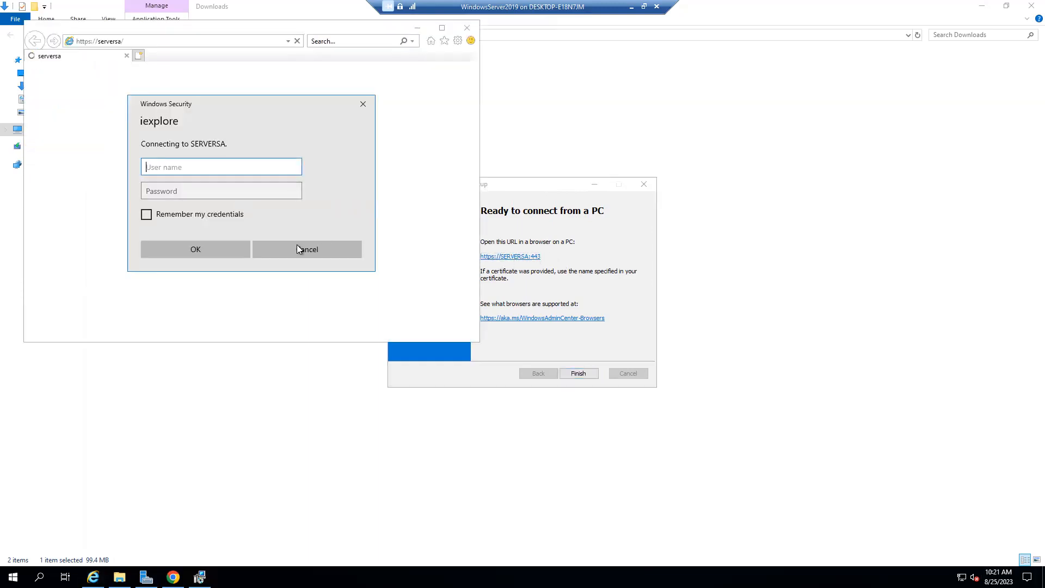
{"action": "left_click", "coordinate": [285, 253]}
{"action": "left_click", "coordinate": [135, 43]}
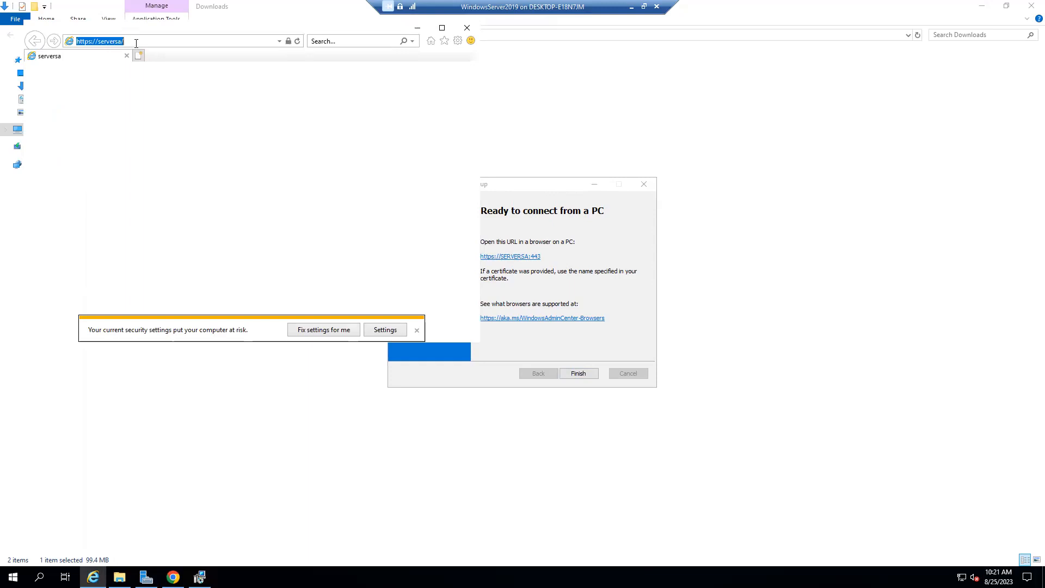
{"action": "left_click_drag", "start_coordinate": [247, 24], "coordinate": [238, 155]}
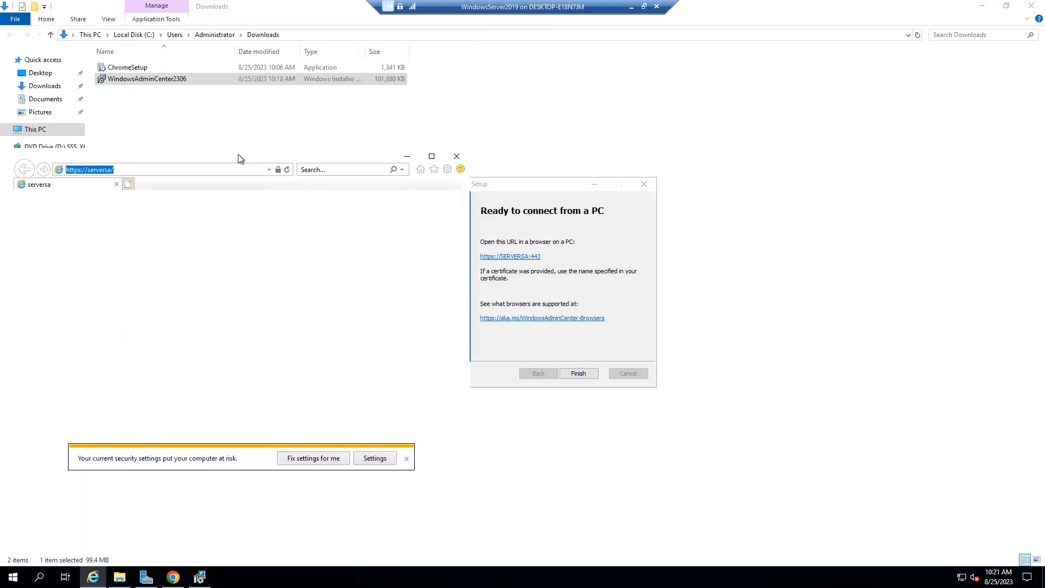
{"action": "left_click", "coordinate": [458, 153]}
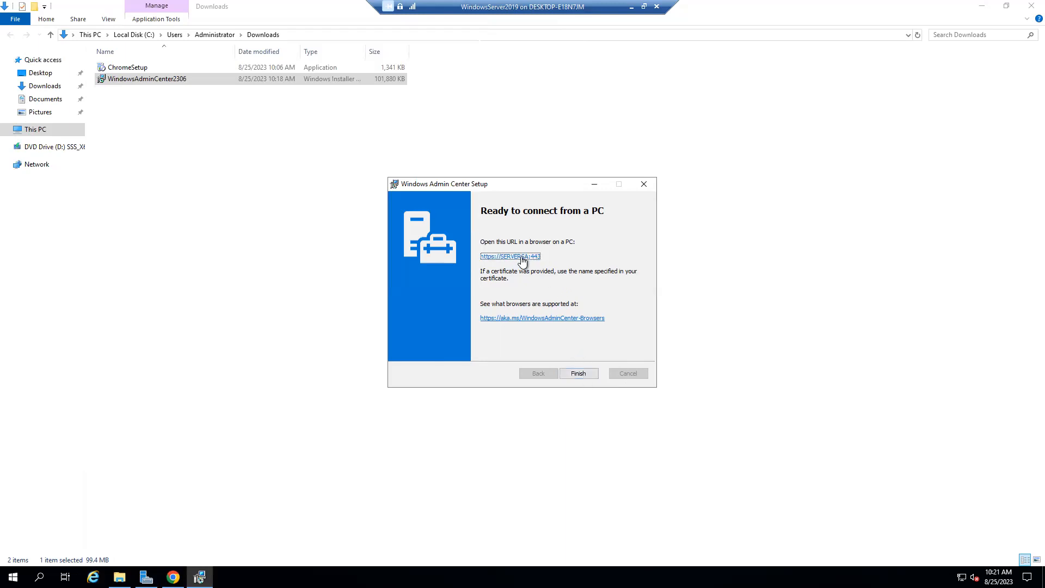
{"action": "left_click", "coordinate": [1008, 7]}
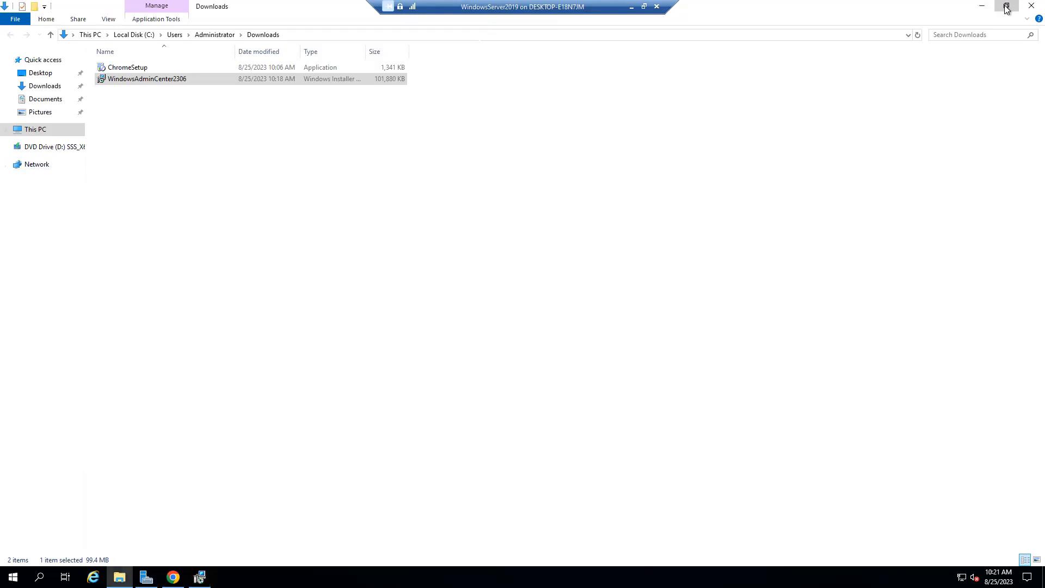
{"action": "left_click", "coordinate": [190, 7]}
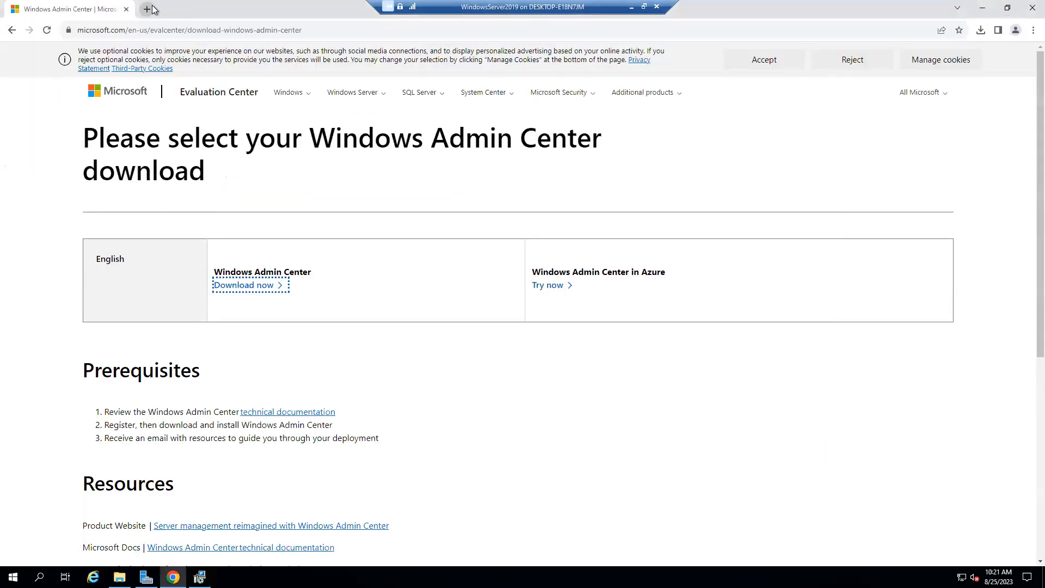
{"action": "left_click", "coordinate": [147, 8]}
{"action": "type", "text": "https://serversa/"}
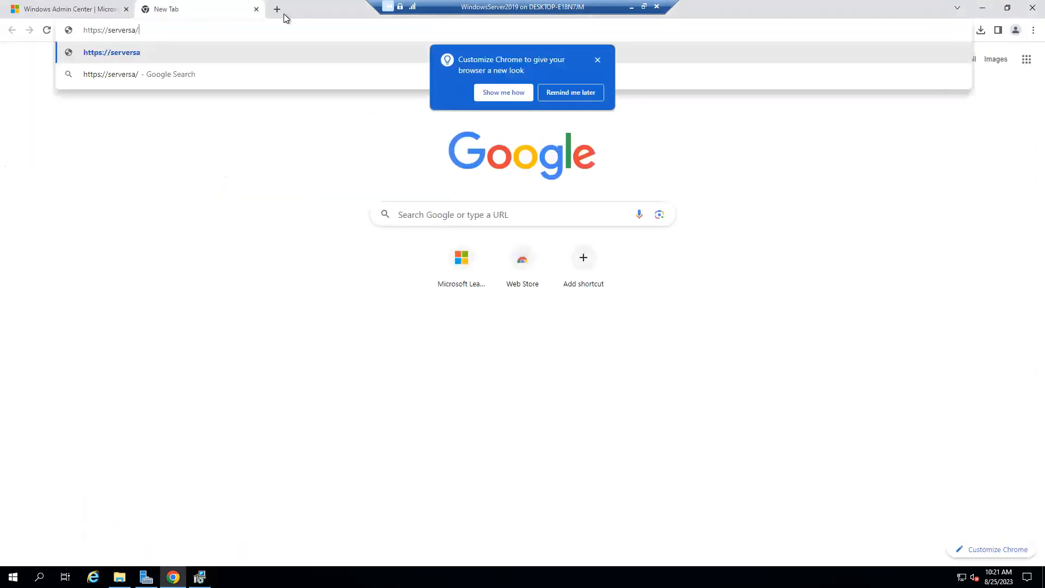
{"action": "key", "text": "Left"}
{"action": "type", "text": ":443"}
{"action": "key", "text": "Return"}
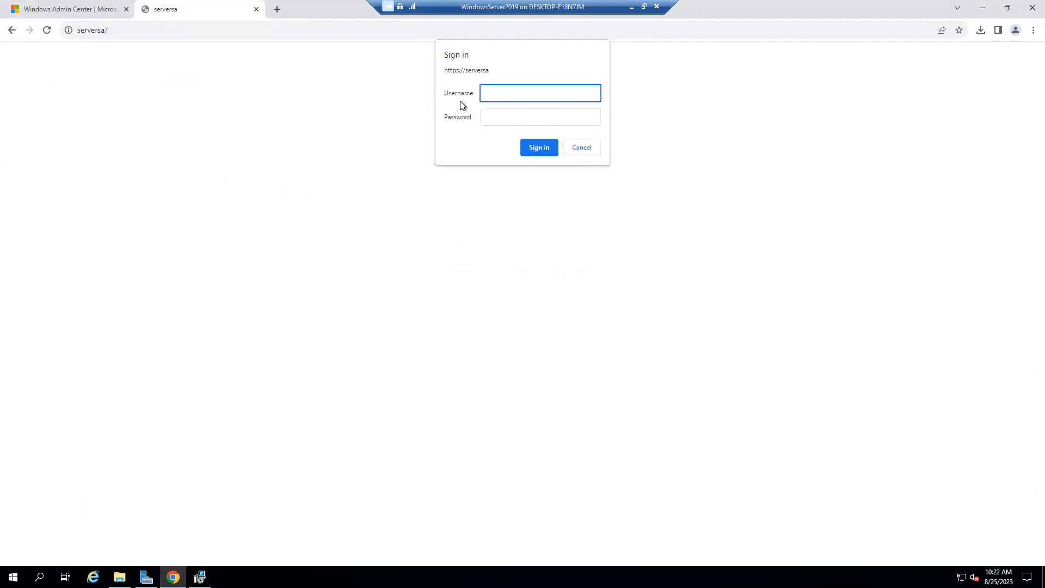
Sign in with the administrator account username and its password.
{"action": "type", "text": "Administrator"}
{"action": "left_click", "coordinate": [494, 116]}
{"action": "type", "text": "**"}
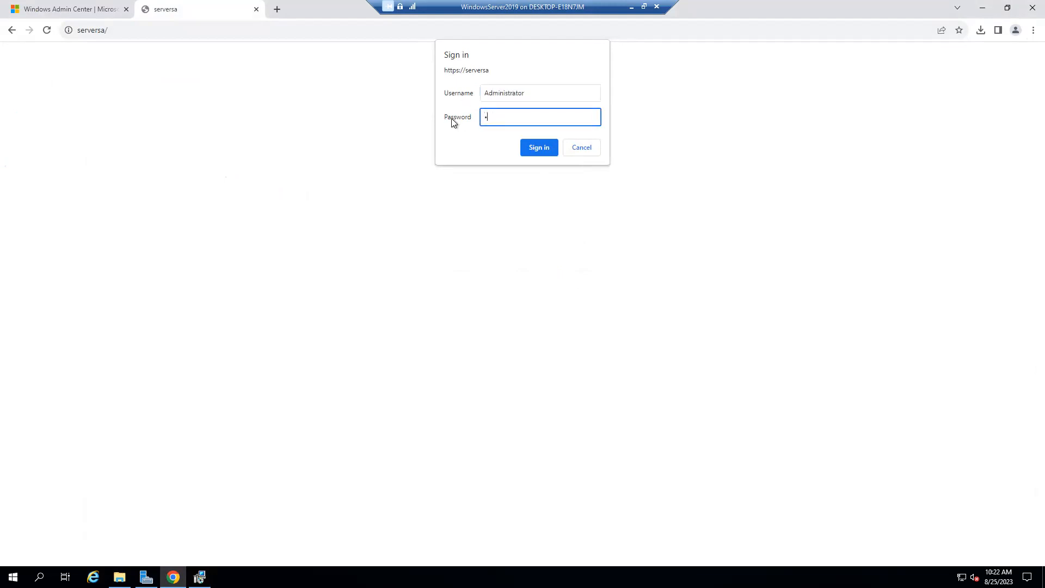
{"action": "type", "text": "*******"}
{"action": "left_click", "coordinate": [524, 147]}
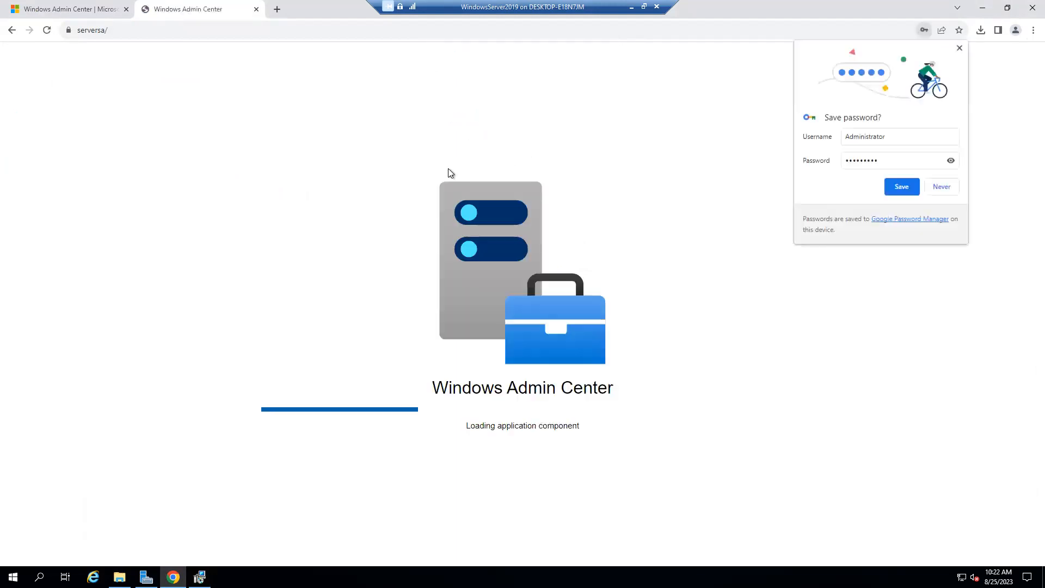
Save the password in Chrome, read the reboot notification details, then close the details panel.
{"action": "left_click", "coordinate": [902, 189]}
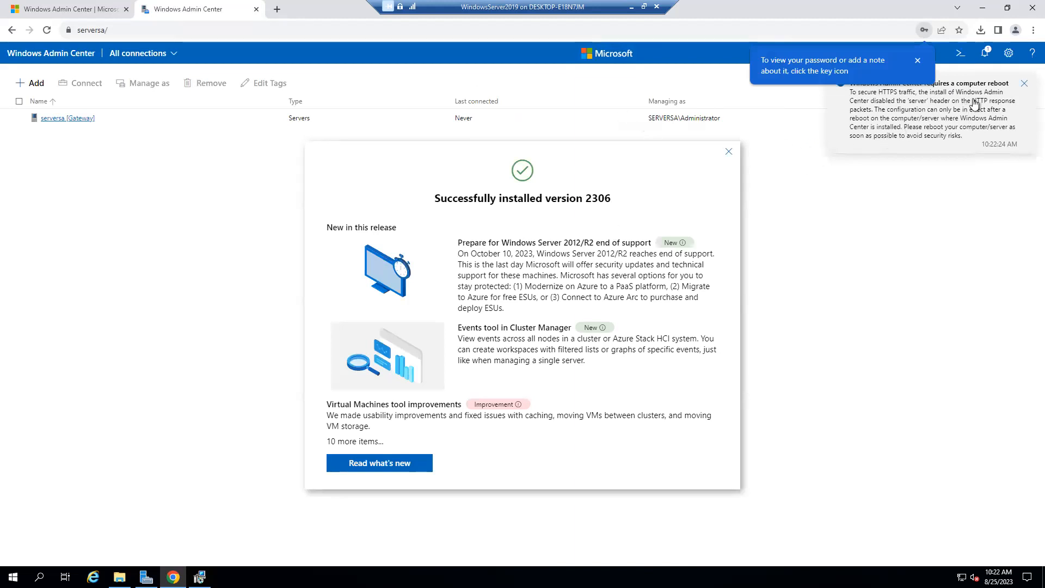
{"action": "left_click", "coordinate": [1017, 89]}
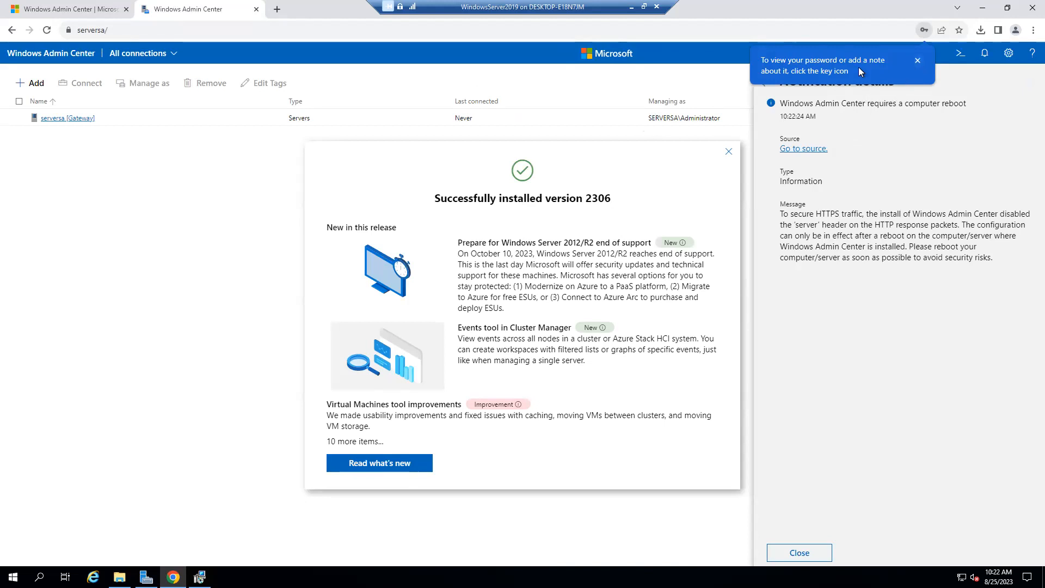
{"action": "left_click", "coordinate": [917, 60]}
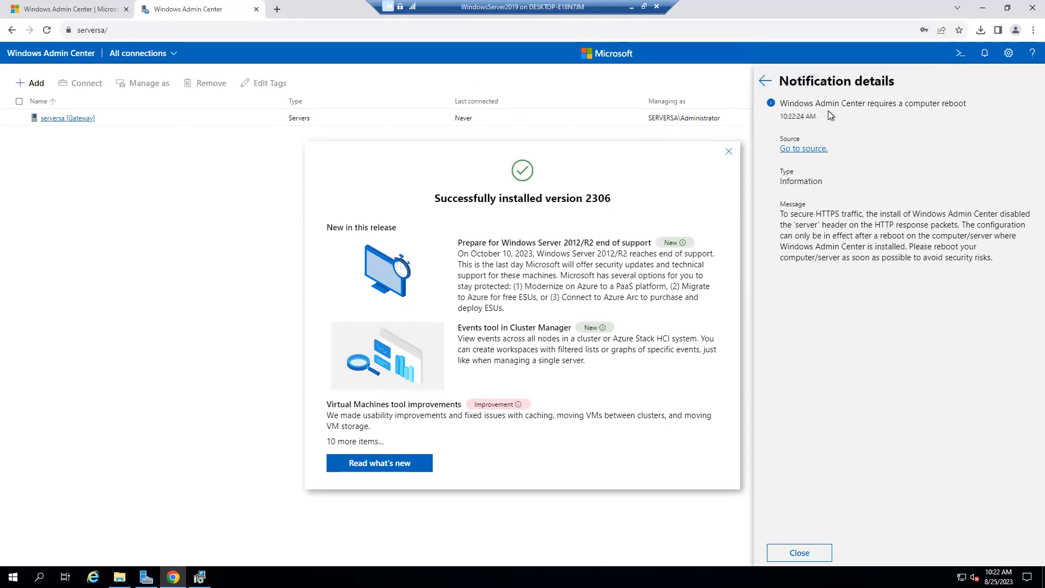
{"action": "left_click", "coordinate": [405, 466]}
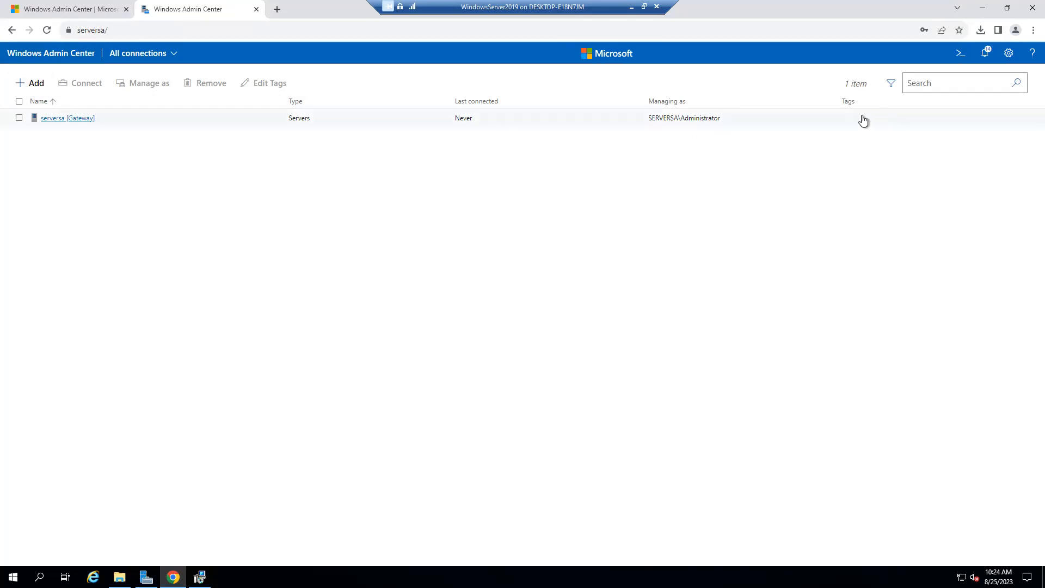
Open the serversa (Gateway) Overview, then go back to All connections.
{"action": "left_click", "coordinate": [61, 119]}
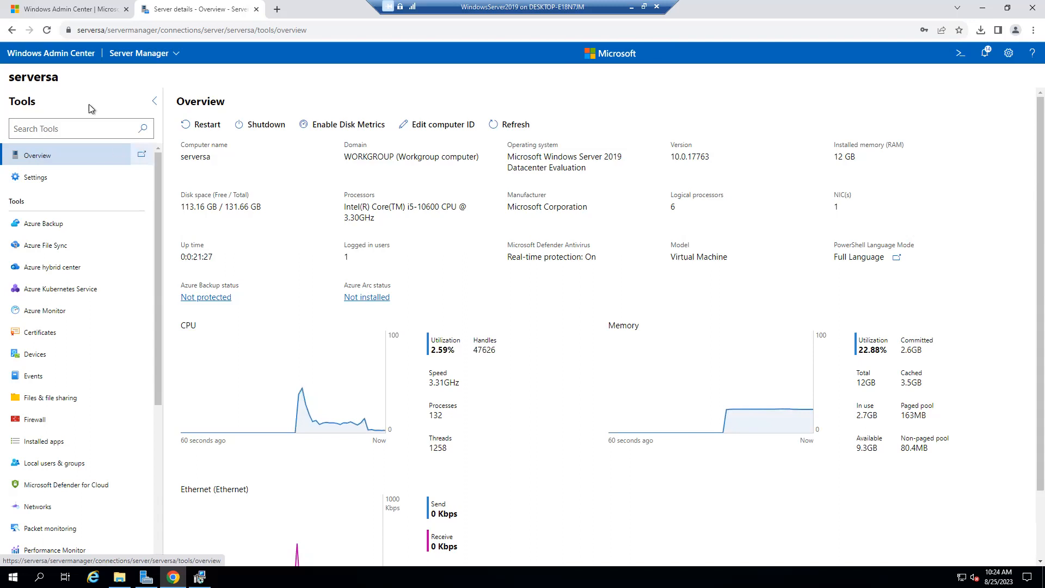
{"action": "left_click", "coordinate": [11, 30]}
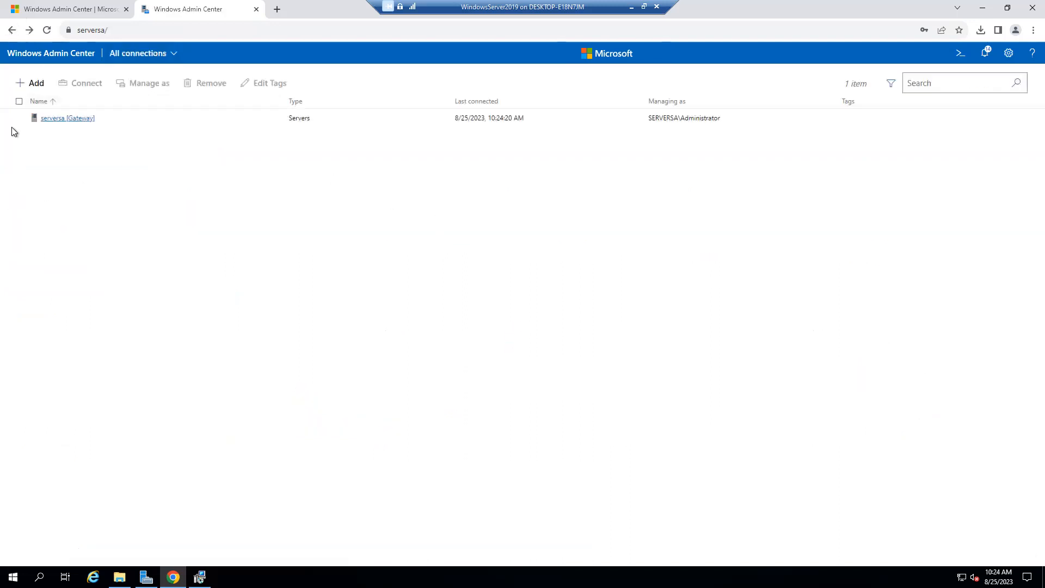
Add the tag 2019HOST to the serversa connection and save it.
{"action": "left_click", "coordinate": [19, 102]}
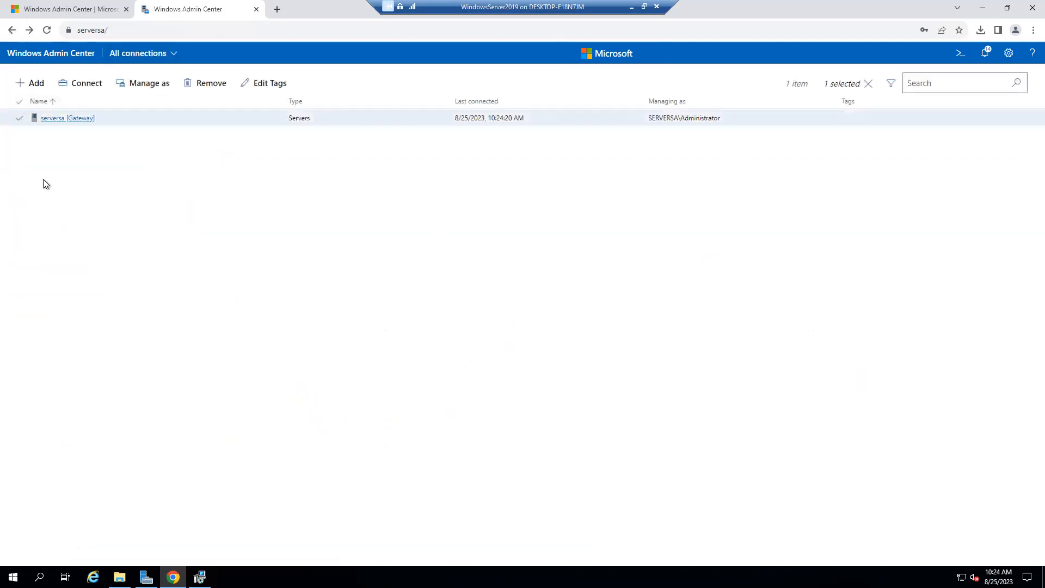
{"action": "left_click", "coordinate": [269, 85]}
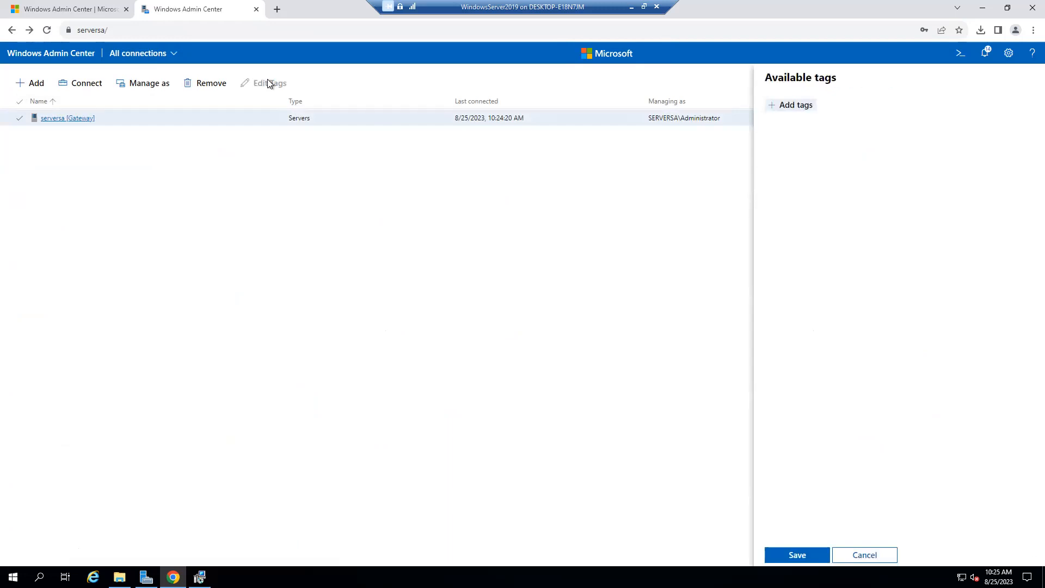
{"action": "left_click", "coordinate": [796, 112]}
{"action": "type", "text": "2019"}
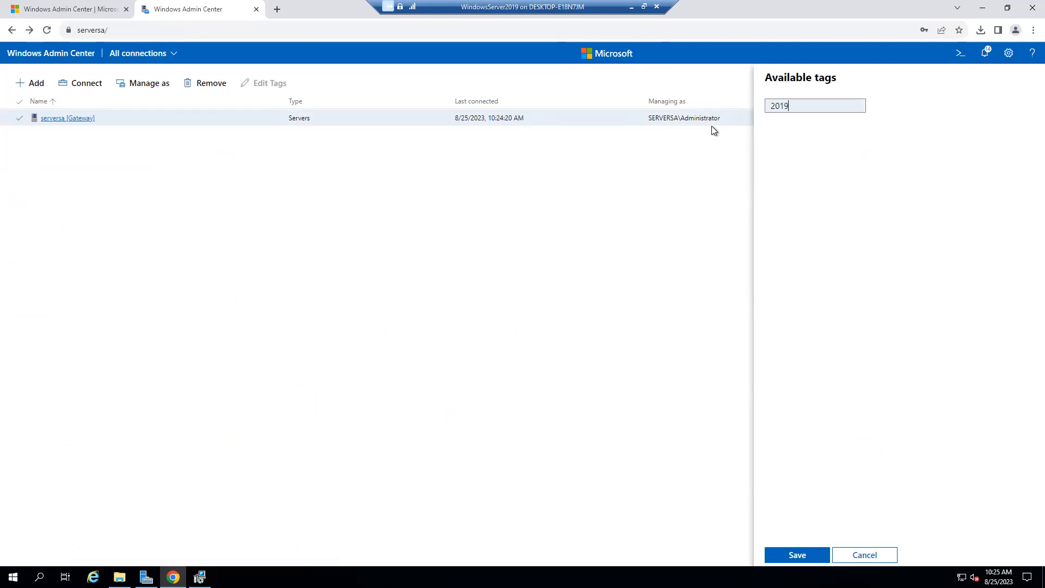
{"action": "type", "text": "HOST"}
{"action": "left_click", "coordinate": [796, 554]}
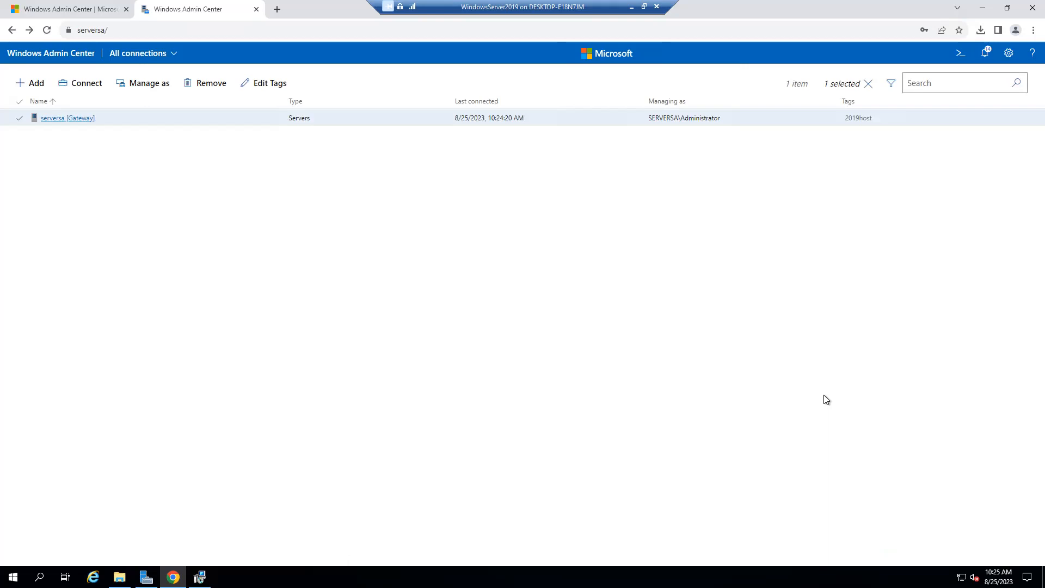
Connect to serversa and browse its Overview figures and the full Tools list.
{"action": "left_click", "coordinate": [79, 85]}
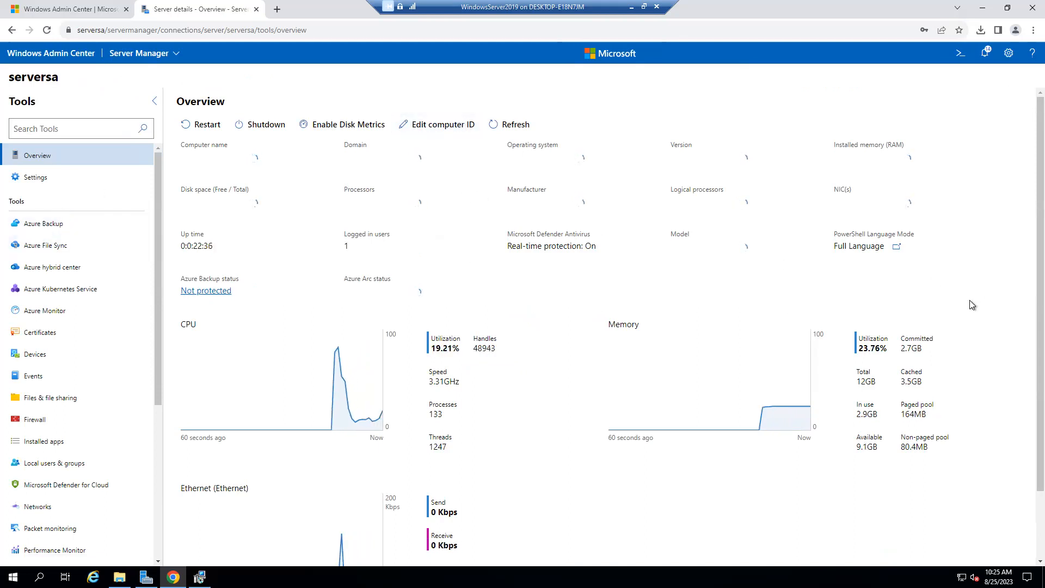
{"action": "scroll", "coordinate": [972, 304], "scroll_direction": "down", "scroll_amount": 2}
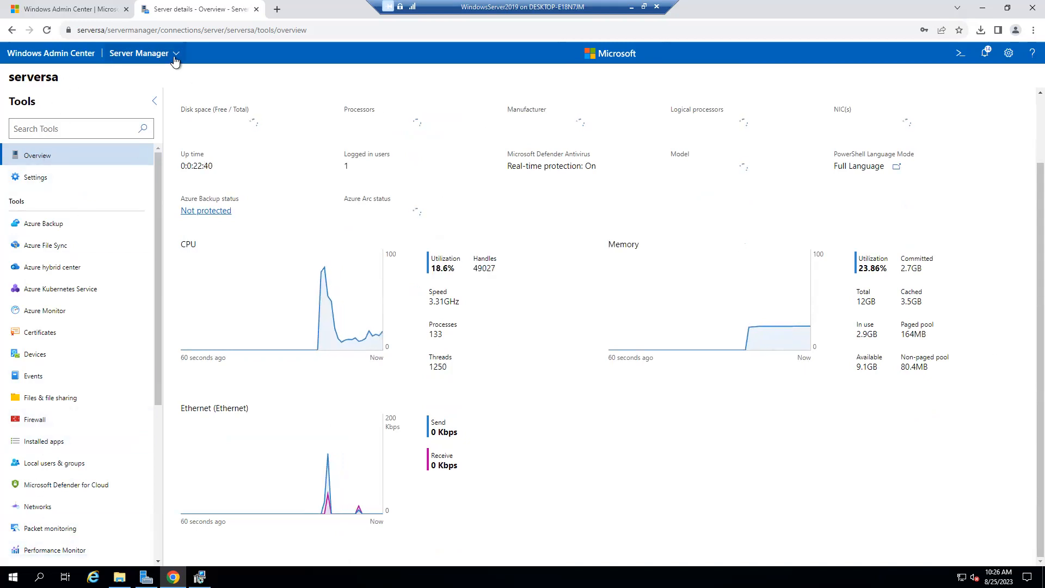
{"action": "left_click", "coordinate": [174, 59]}
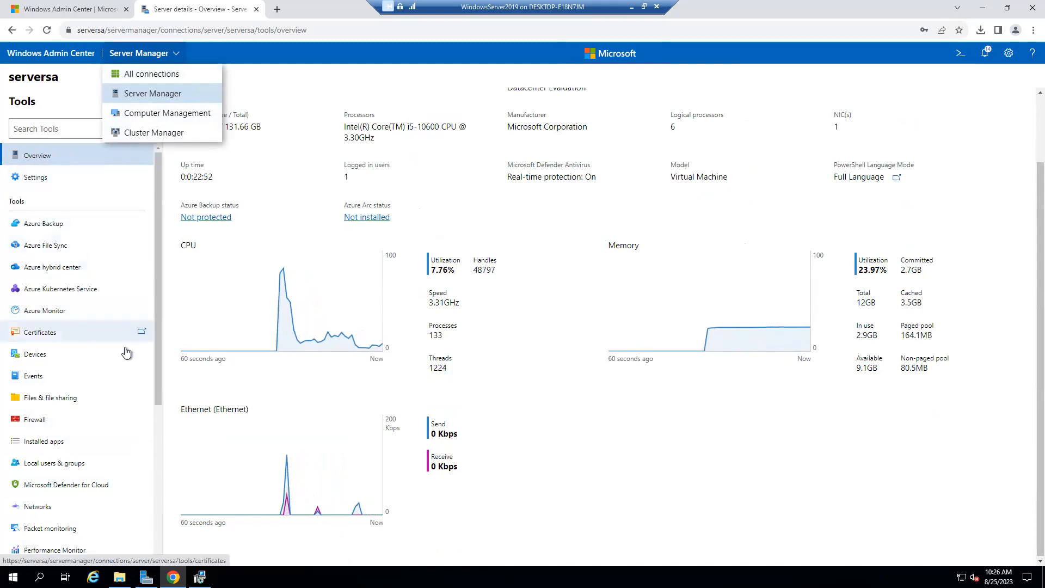
{"action": "scroll", "coordinate": [109, 476], "scroll_direction": "down", "scroll_amount": 4}
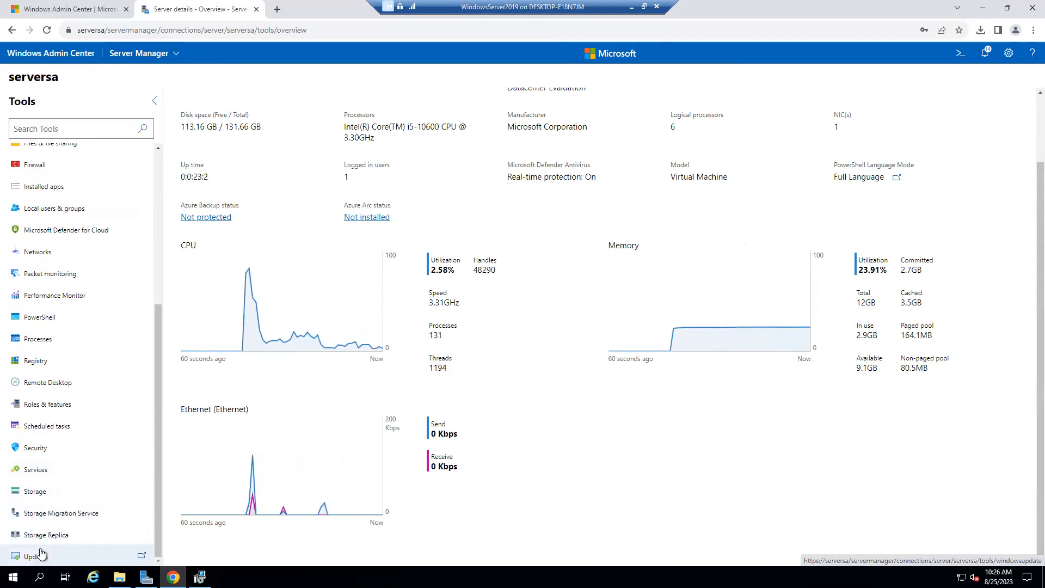
{"action": "scroll", "coordinate": [95, 423], "scroll_direction": "up", "scroll_amount": 1}
{"action": "scroll", "coordinate": [69, 357], "scroll_direction": "up", "scroll_amount": 4}
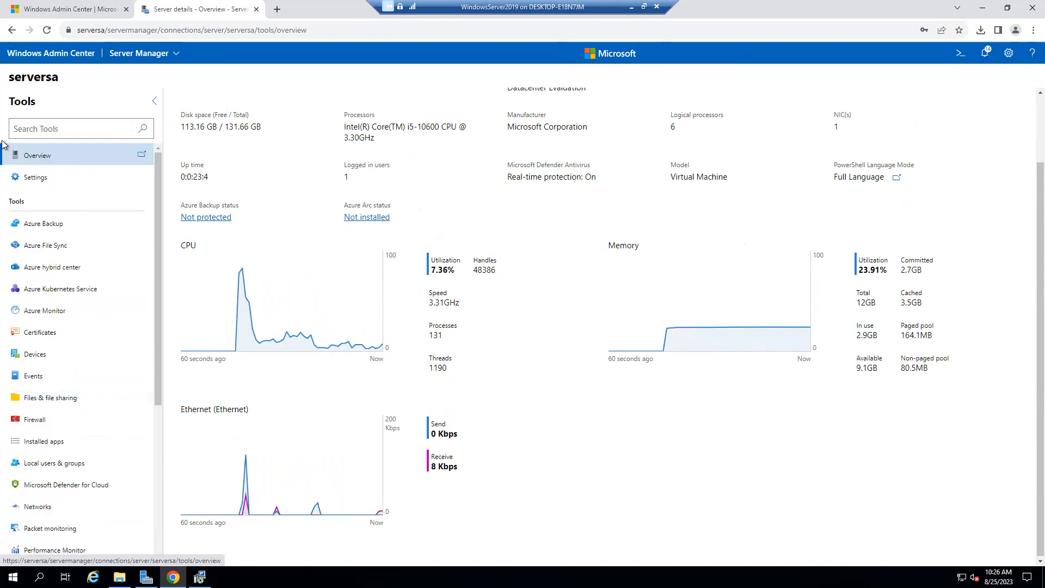
Save serversa's power configuration as High performance, then open the Devices tool.
{"action": "left_click", "coordinate": [44, 184]}
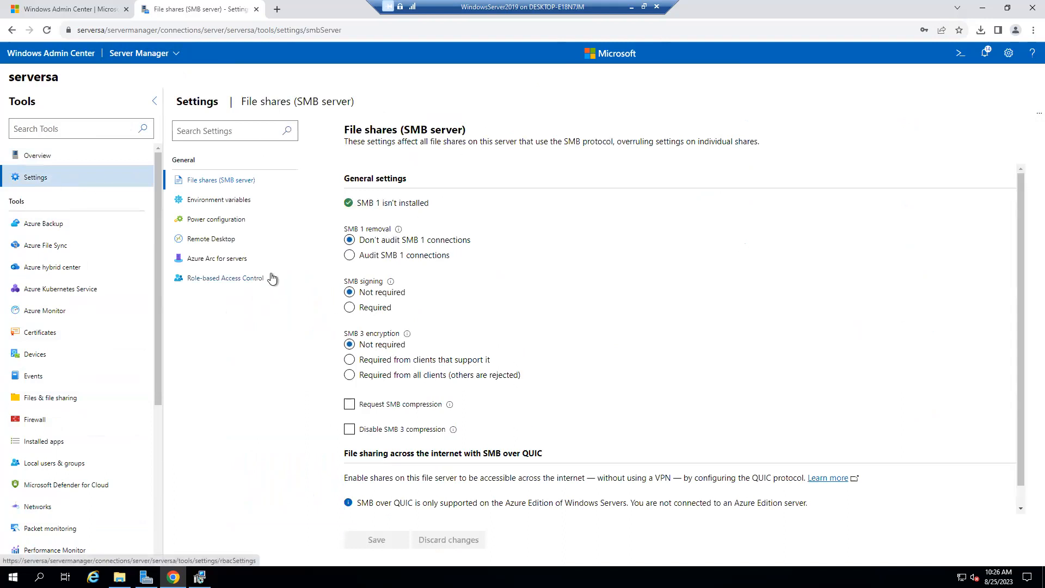
{"action": "left_click", "coordinate": [249, 204]}
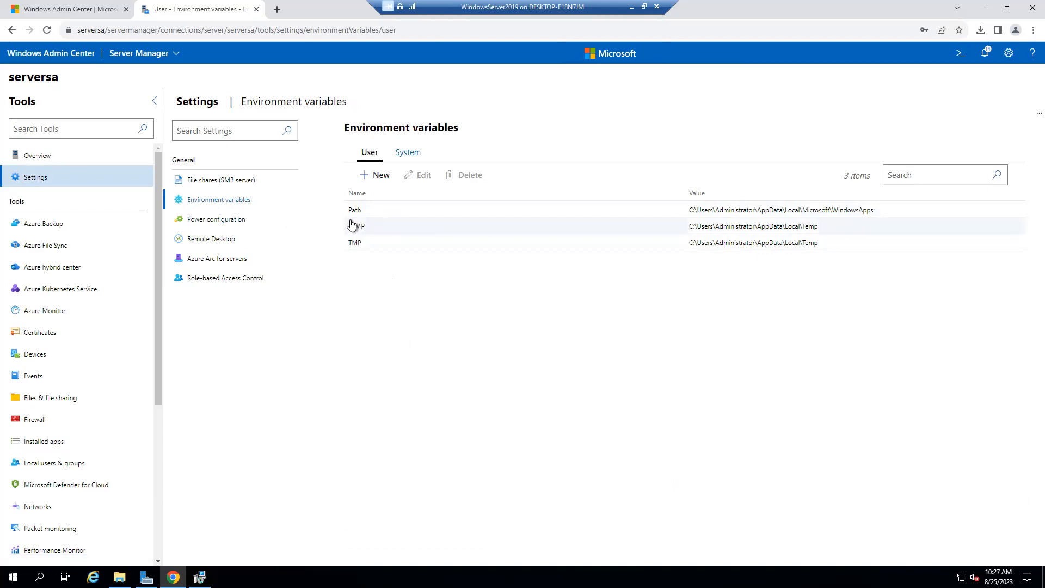
{"action": "left_click", "coordinate": [228, 223]}
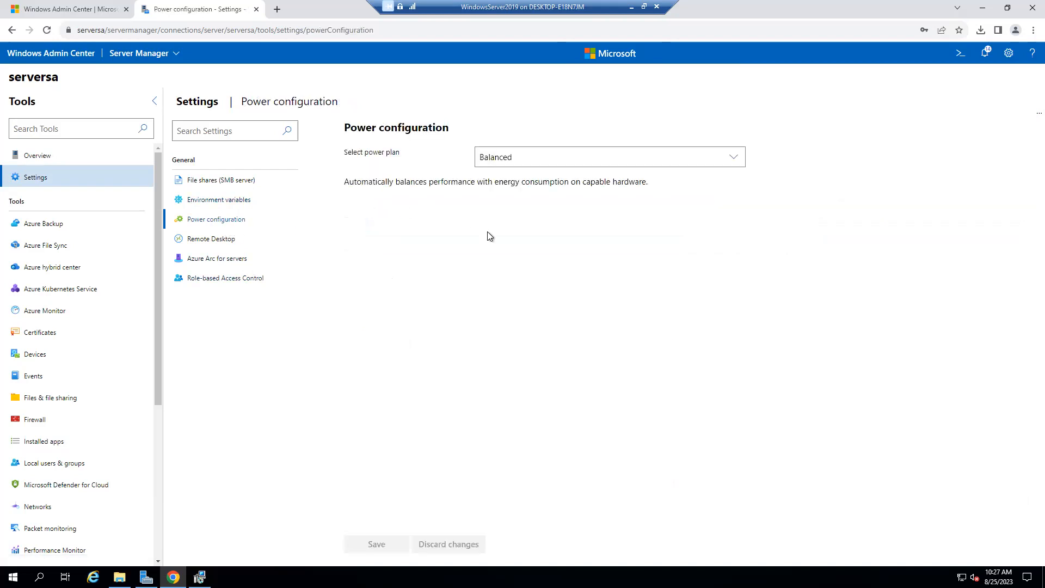
{"action": "left_click", "coordinate": [577, 158]}
{"action": "left_click", "coordinate": [554, 197]}
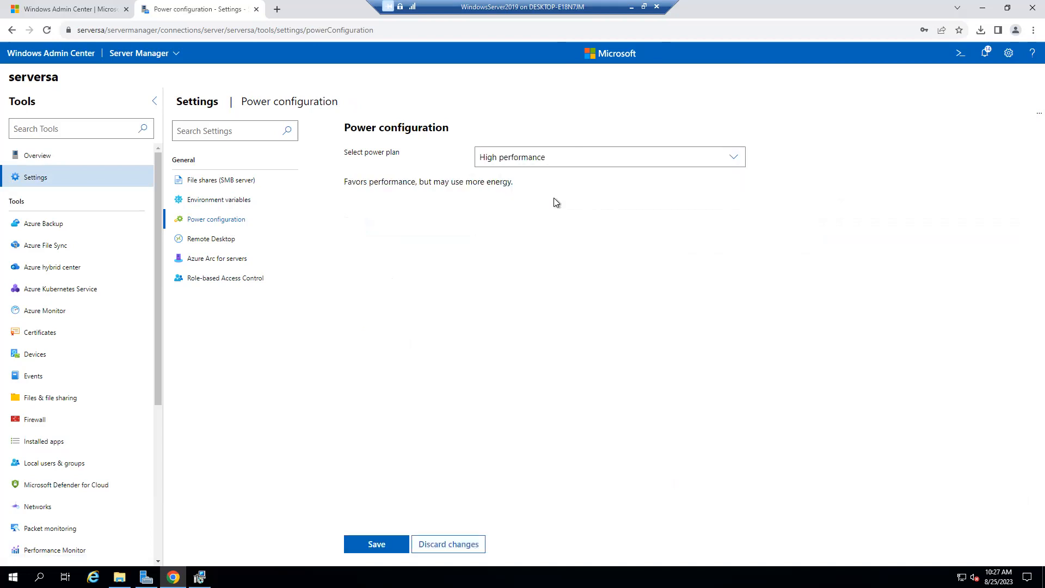
{"action": "left_click", "coordinate": [392, 546]}
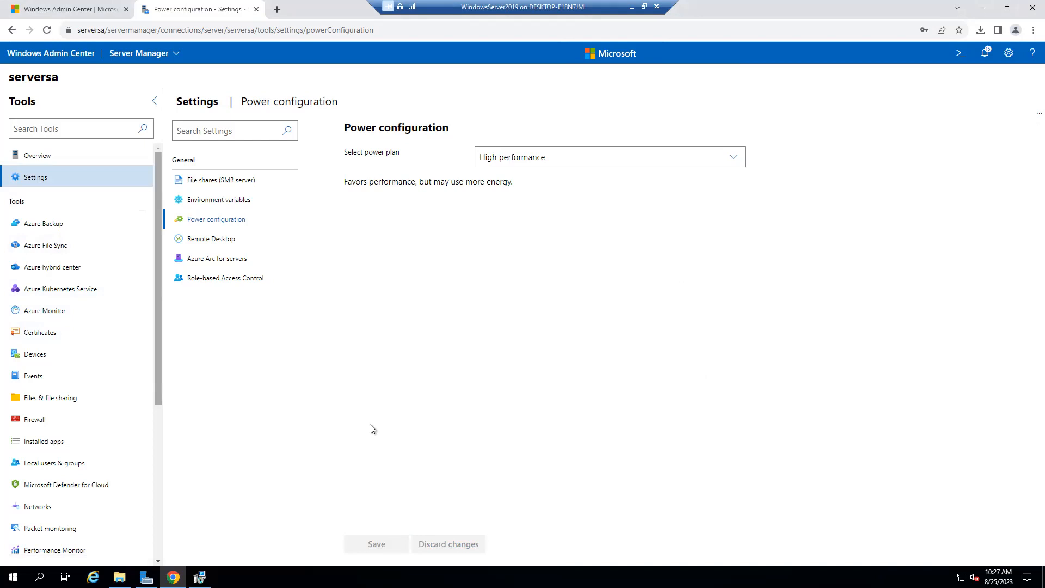
{"action": "left_click", "coordinate": [64, 356]}
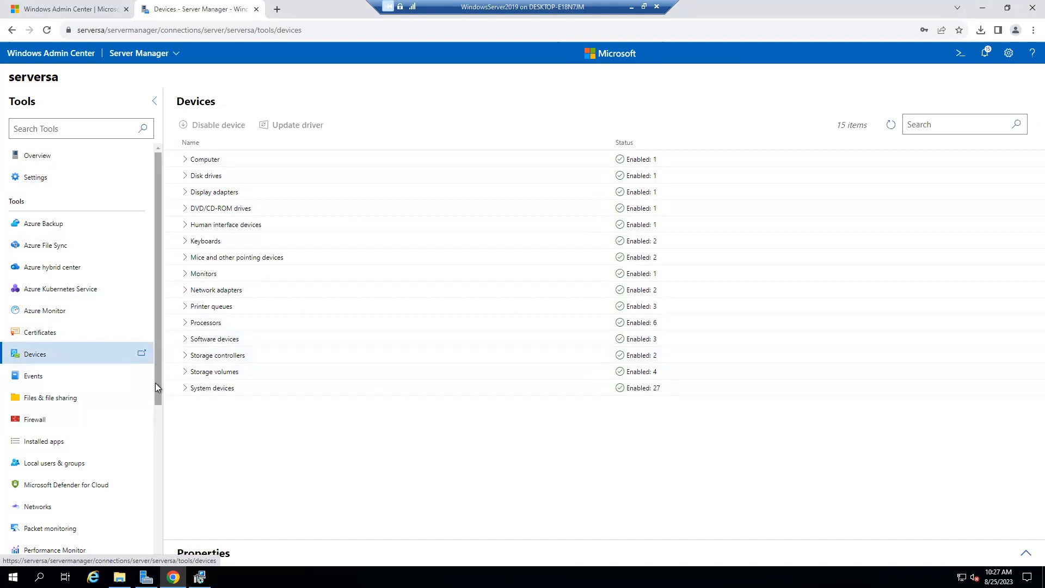
Expand the device categories and view Microsoft Hyper-V Video's General, Driver and Details properties.
{"action": "left_click", "coordinate": [185, 388]}
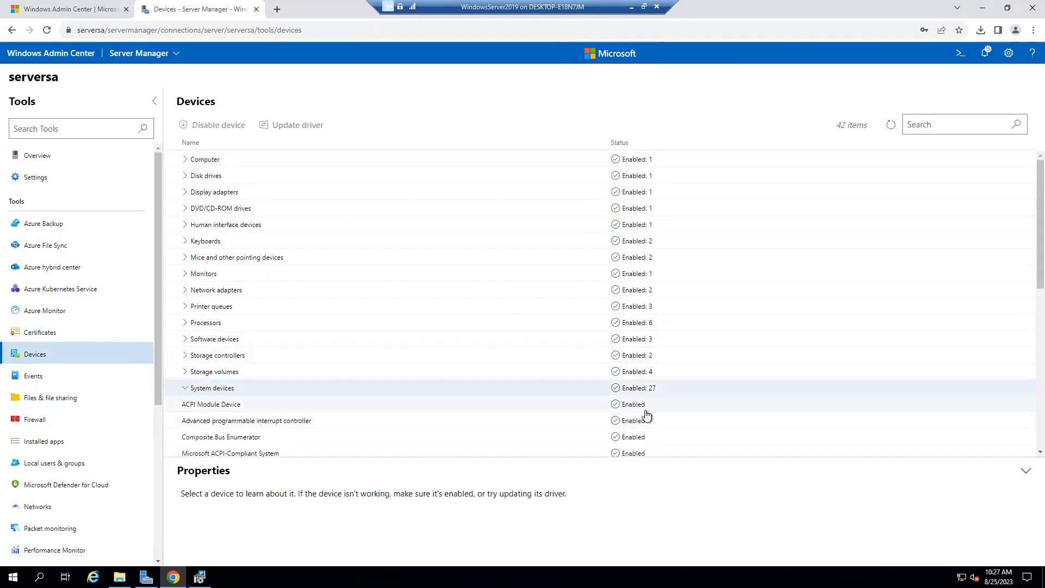
{"action": "scroll", "coordinate": [298, 419], "scroll_direction": "down", "scroll_amount": 7}
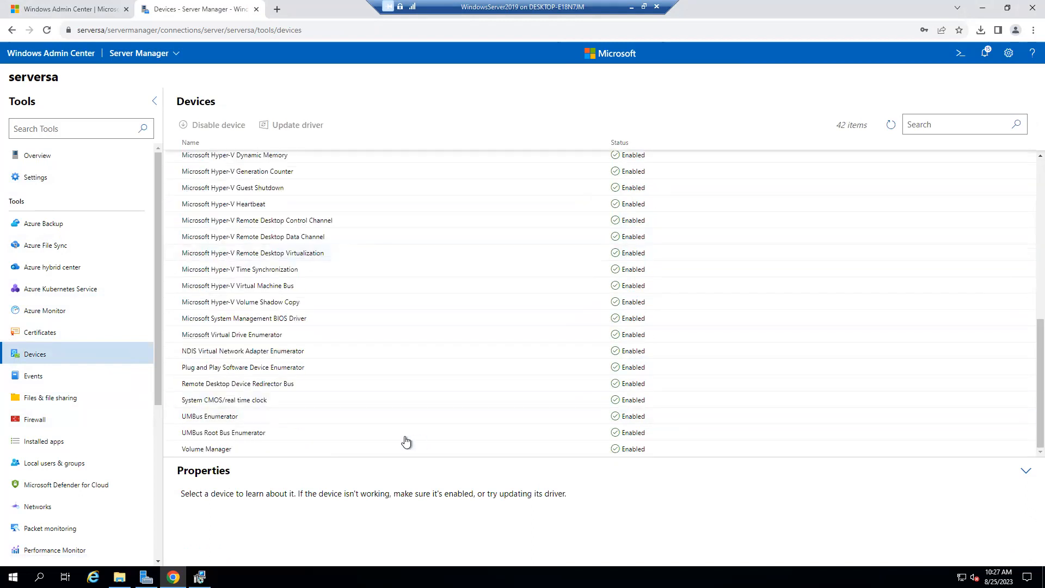
{"action": "scroll", "coordinate": [223, 357], "scroll_direction": "up", "scroll_amount": 10}
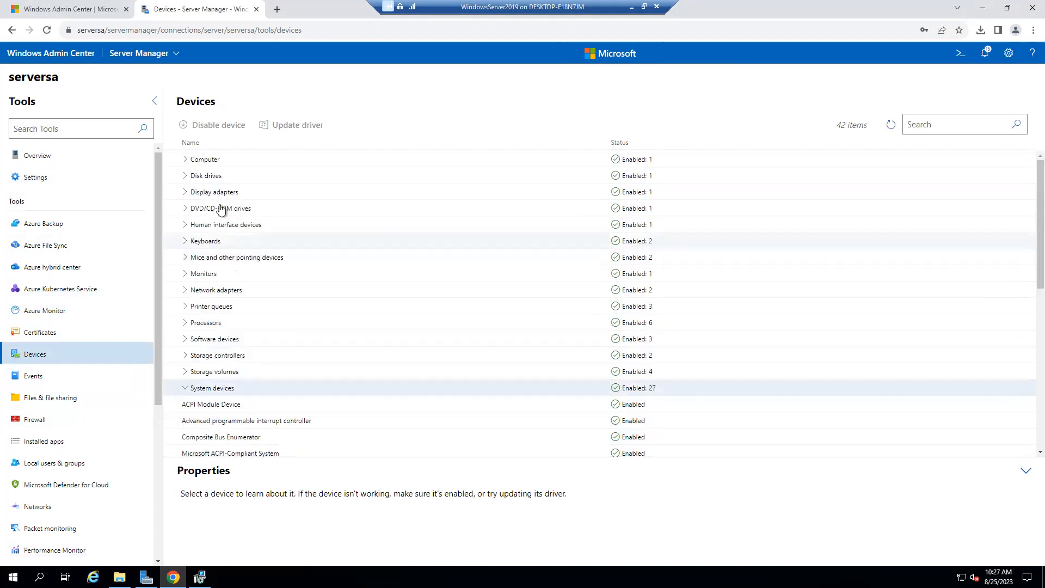
{"action": "left_click", "coordinate": [205, 174]}
{"action": "left_click", "coordinate": [207, 208]}
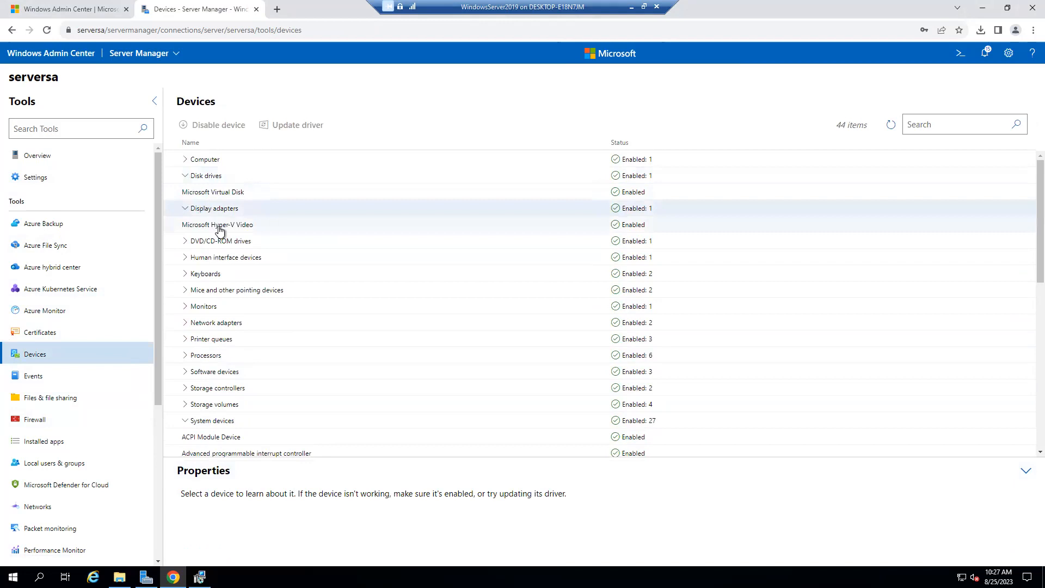
{"action": "left_click", "coordinate": [218, 227]}
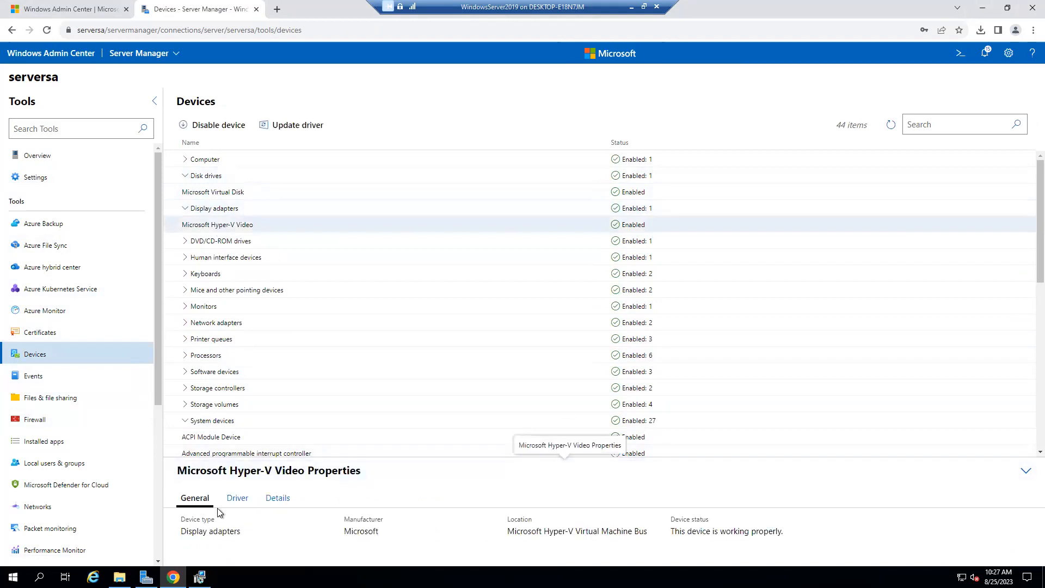
{"action": "left_click", "coordinate": [239, 499]}
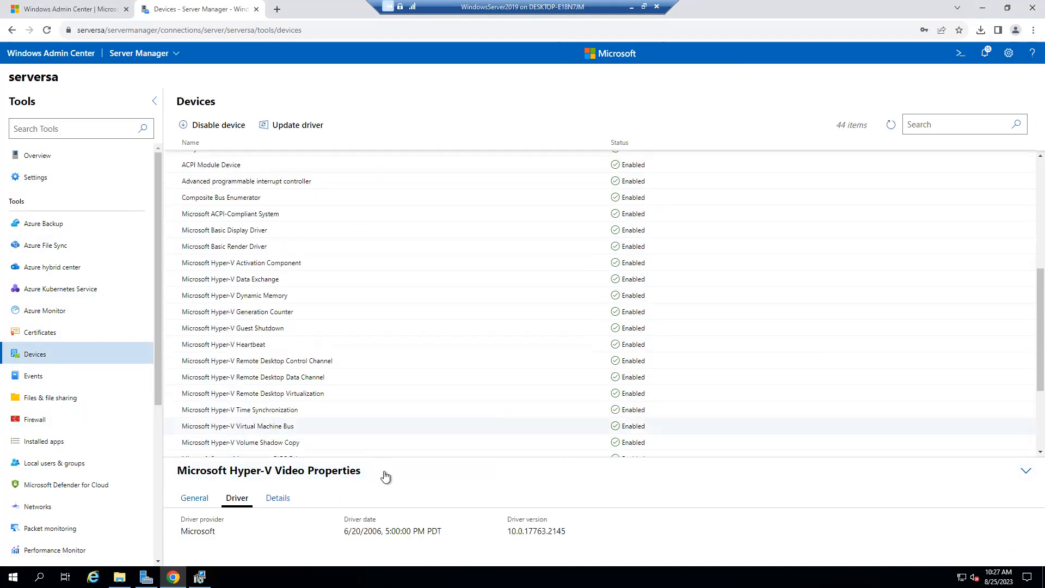
{"action": "left_click", "coordinate": [289, 498]}
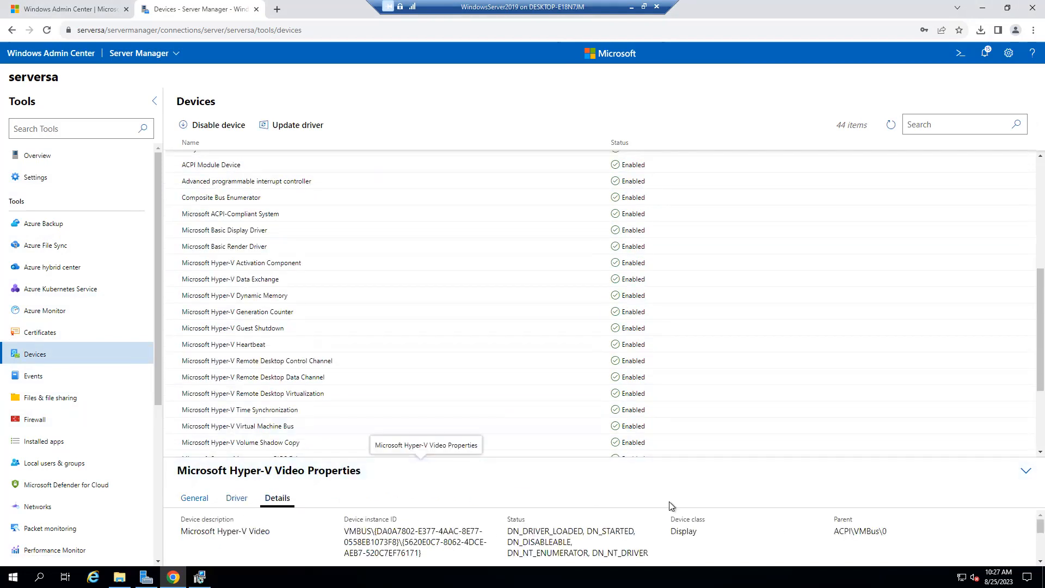
Collapse Display adapters and Disk drives, leaving System devices' 27 entries listed.
{"action": "left_click", "coordinate": [1025, 473]}
{"action": "scroll", "coordinate": [688, 466], "scroll_direction": "down", "scroll_amount": 1}
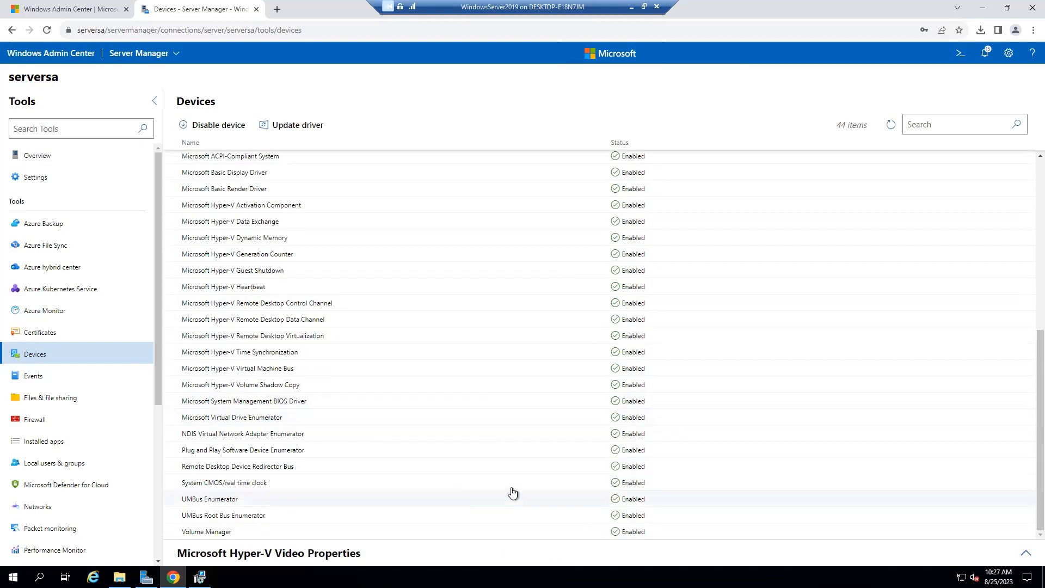
{"action": "scroll", "coordinate": [513, 492], "scroll_direction": "up", "scroll_amount": 4}
{"action": "left_click", "coordinate": [1026, 553]}
{"action": "scroll", "coordinate": [238, 246], "scroll_direction": "up", "scroll_amount": 1}
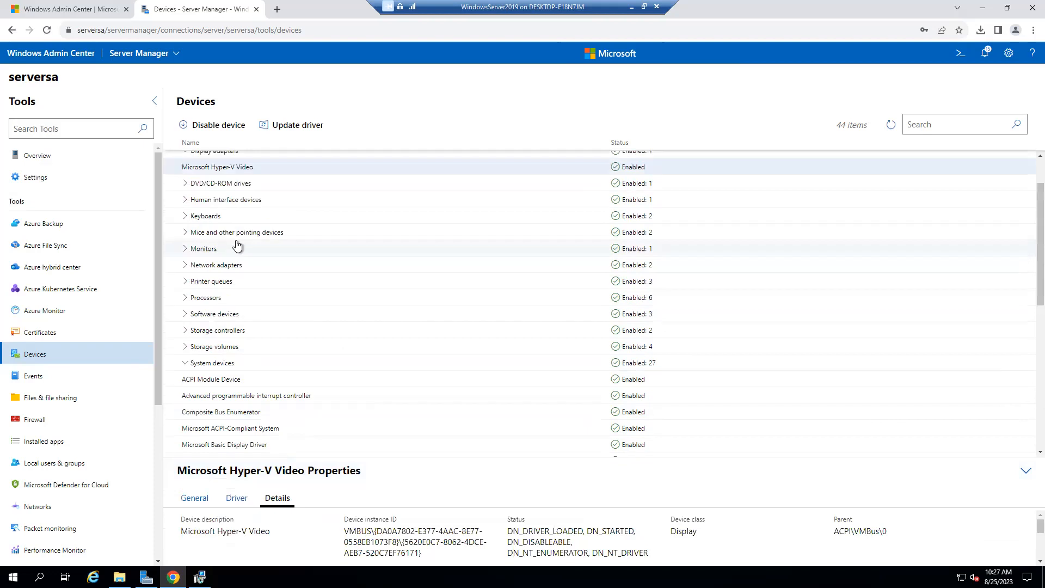
{"action": "scroll", "coordinate": [238, 246], "scroll_direction": "up", "scroll_amount": 1}
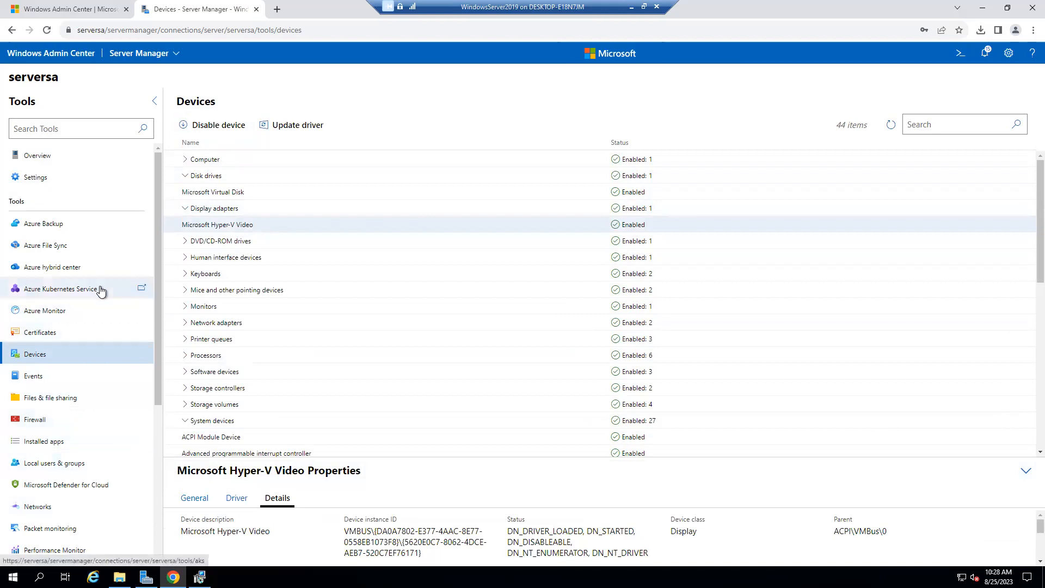
{"action": "scroll", "coordinate": [70, 402], "scroll_direction": "down", "scroll_amount": 2}
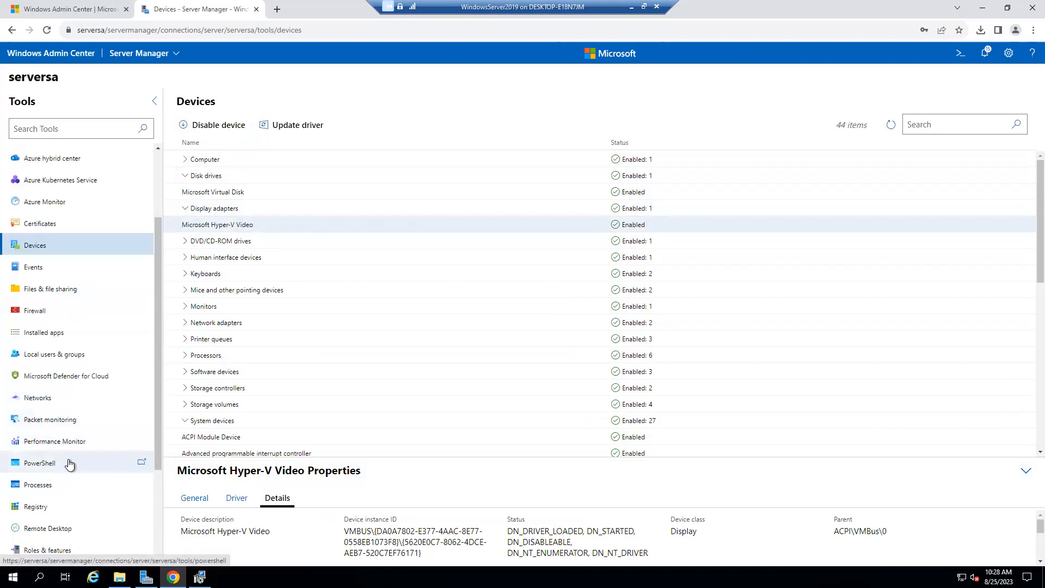
{"action": "scroll", "coordinate": [60, 381], "scroll_direction": "down", "scroll_amount": 2}
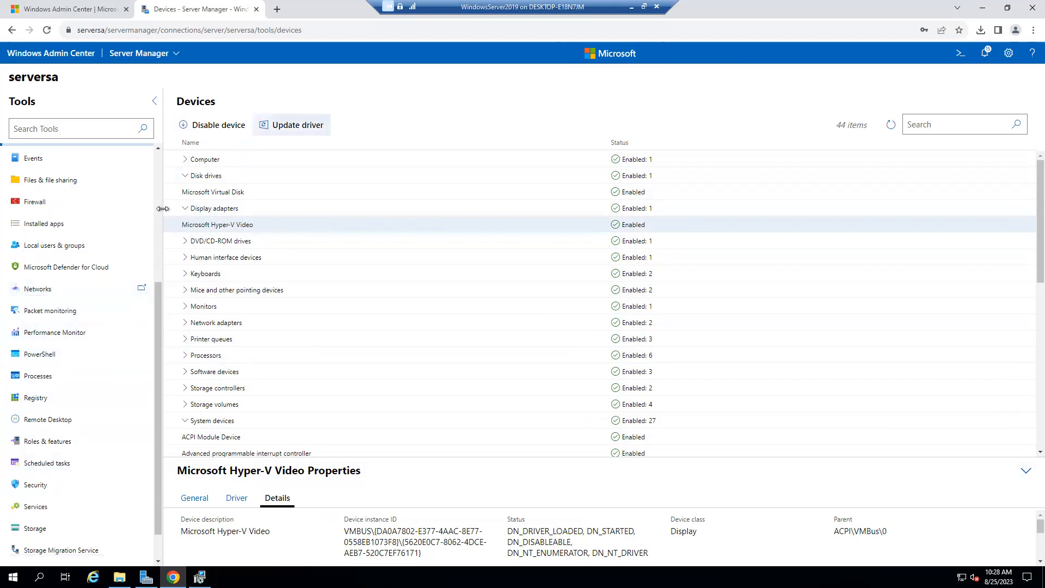
{"action": "left_click", "coordinate": [185, 207]}
{"action": "left_click", "coordinate": [185, 175]}
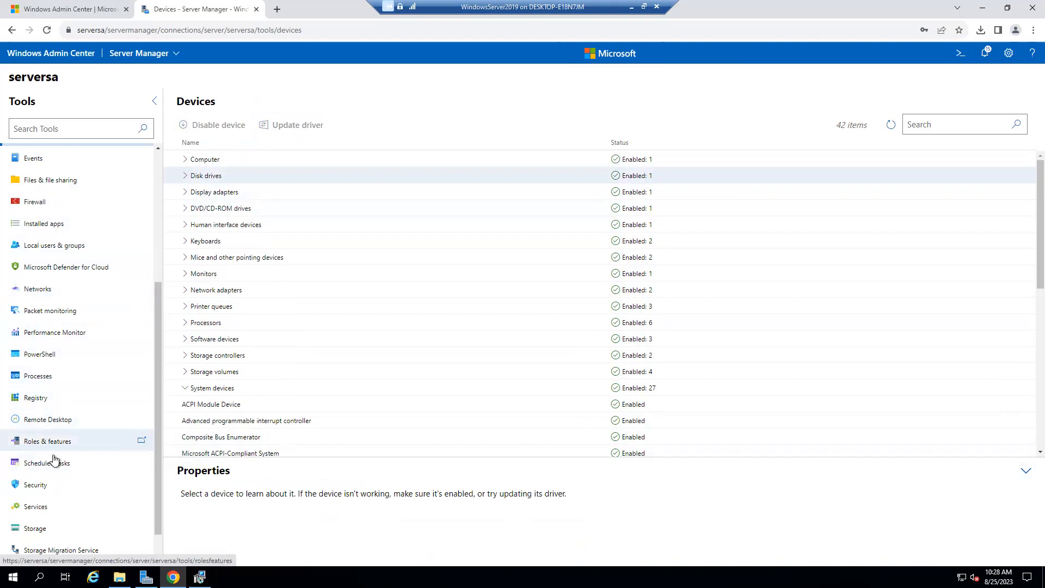
{"action": "scroll", "coordinate": [75, 360], "scroll_direction": "up", "scroll_amount": 3}
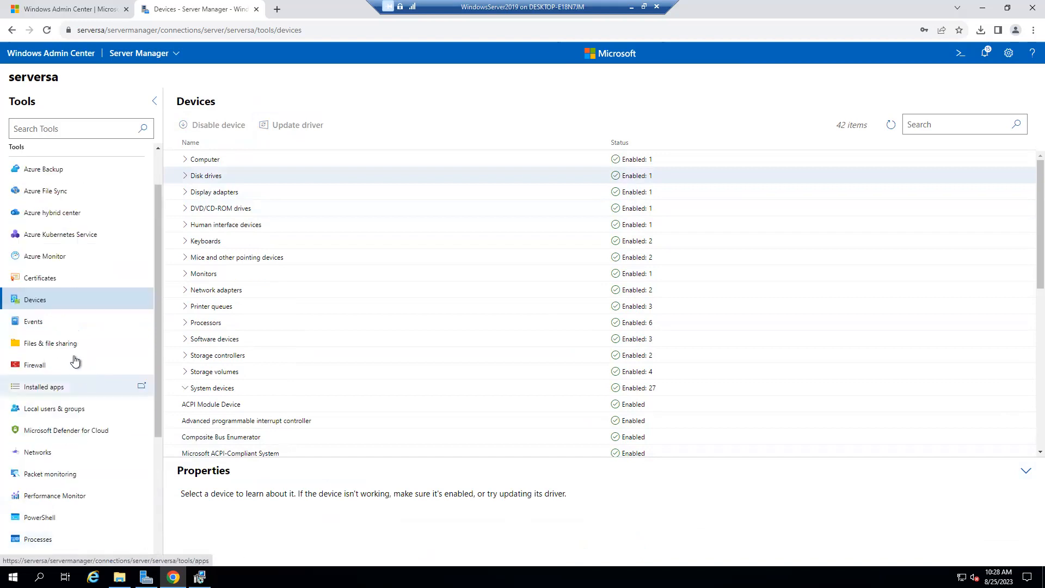
{"action": "scroll", "coordinate": [87, 444], "scroll_direction": "down", "scroll_amount": 2}
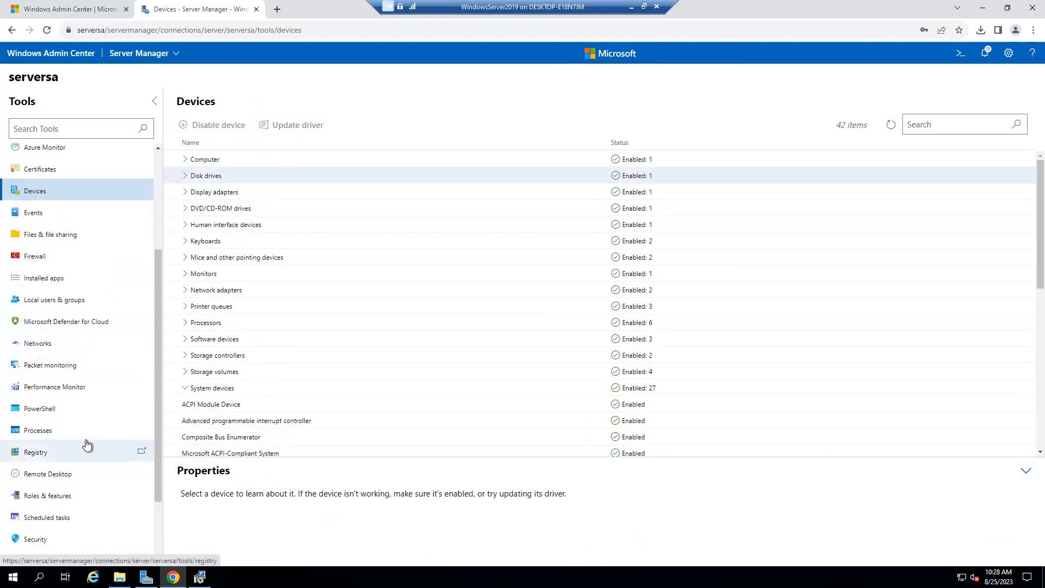
Review the Ethernet adapter at 192.168.2.46 under Networks, then open Registry.
{"action": "left_click", "coordinate": [31, 337]}
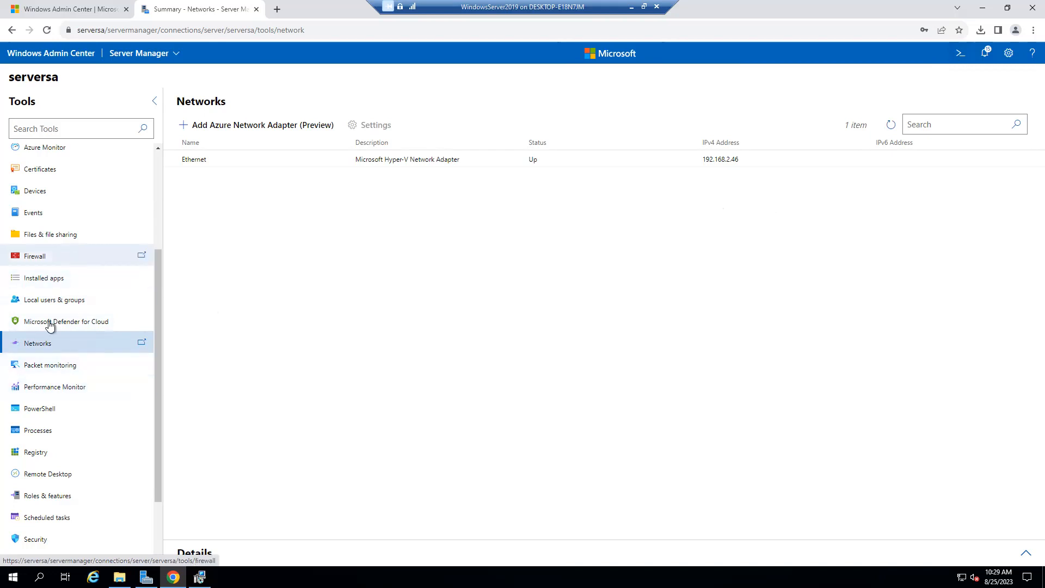
{"action": "left_click", "coordinate": [41, 453]}
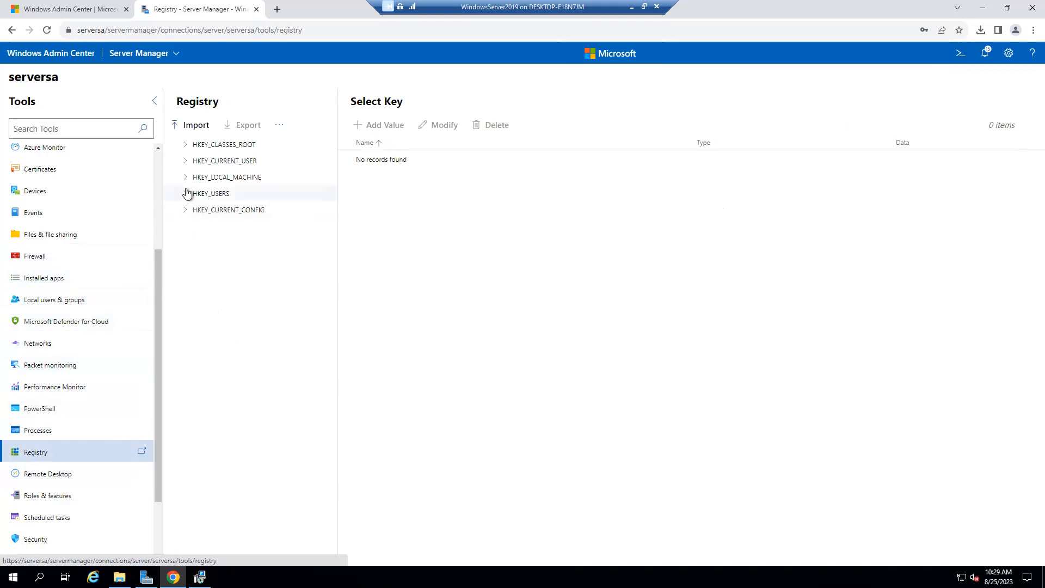
Expand HKEY_CLASSES_ROOT and view the .ac3 key's Content Type and PerceivedType values.
{"action": "left_click", "coordinate": [188, 146]}
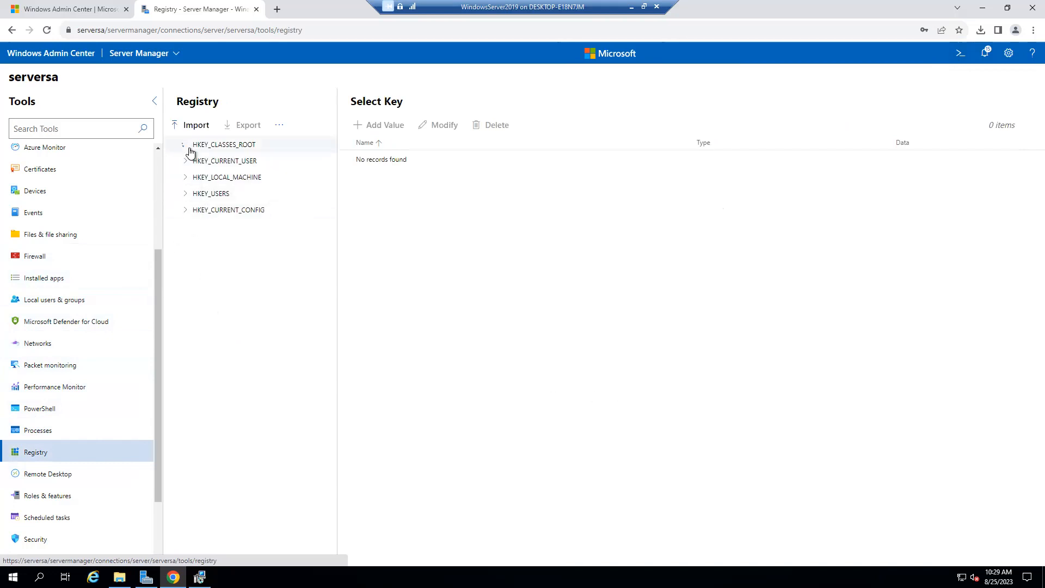
{"action": "left_click", "coordinate": [233, 146]}
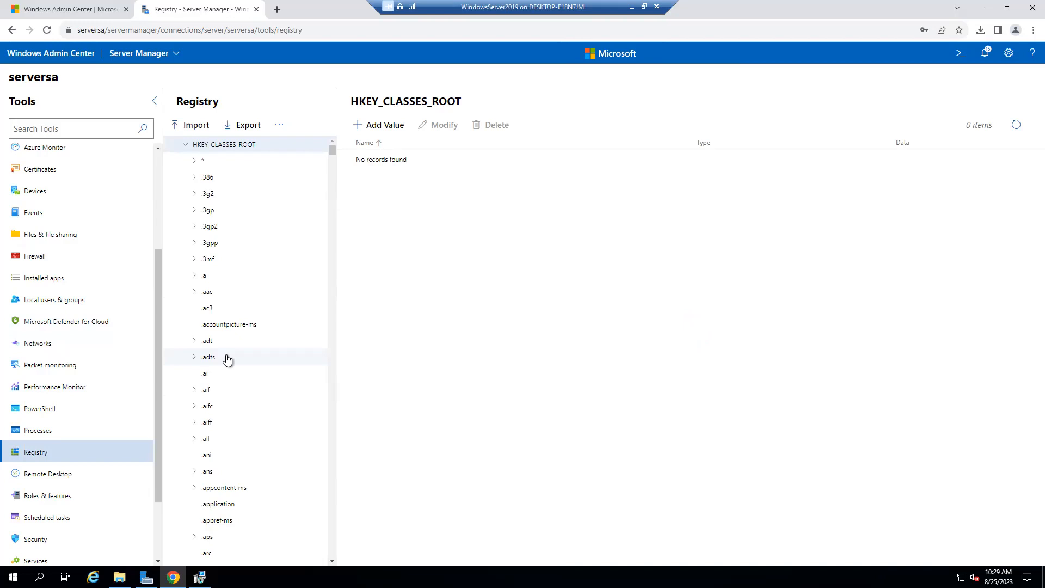
{"action": "left_click", "coordinate": [209, 310]}
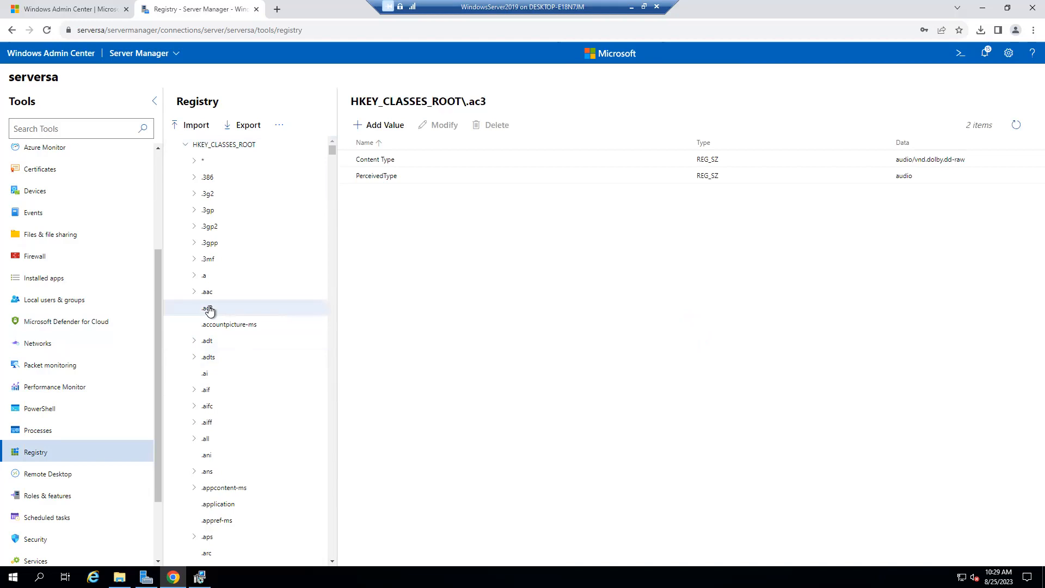
{"action": "left_click", "coordinate": [402, 177]}
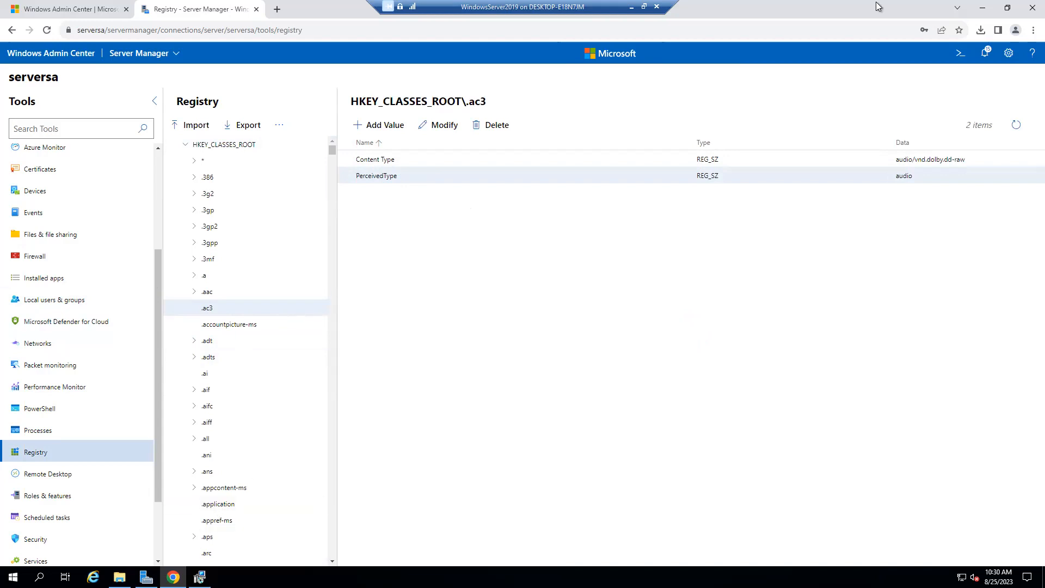
Minimize Chrome, the Downloads folder and Server Manager, and finish the Windows Admin Center setup wizard.
{"action": "left_click", "coordinate": [982, 7]}
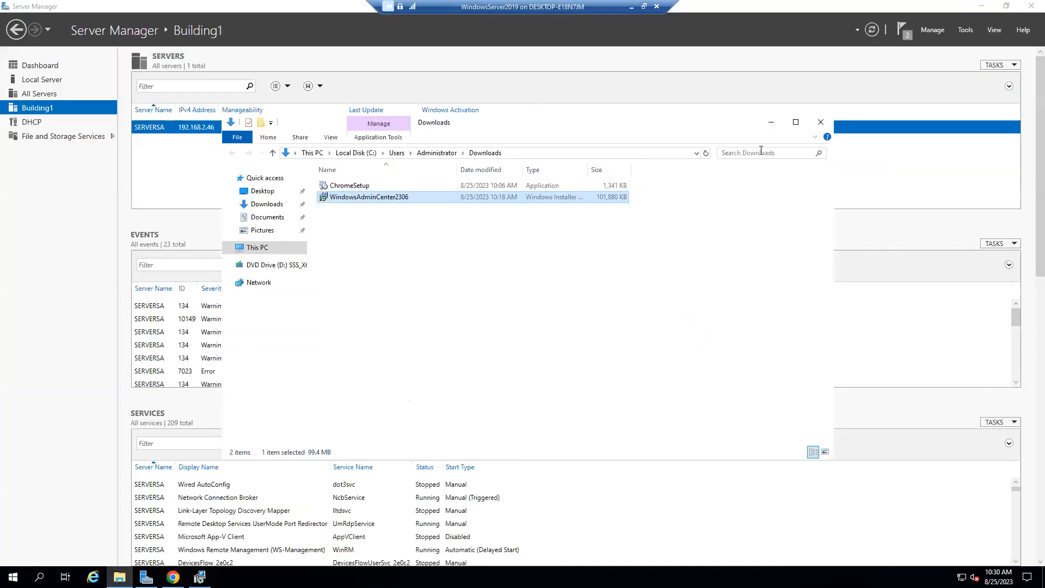
{"action": "left_click", "coordinate": [773, 127]}
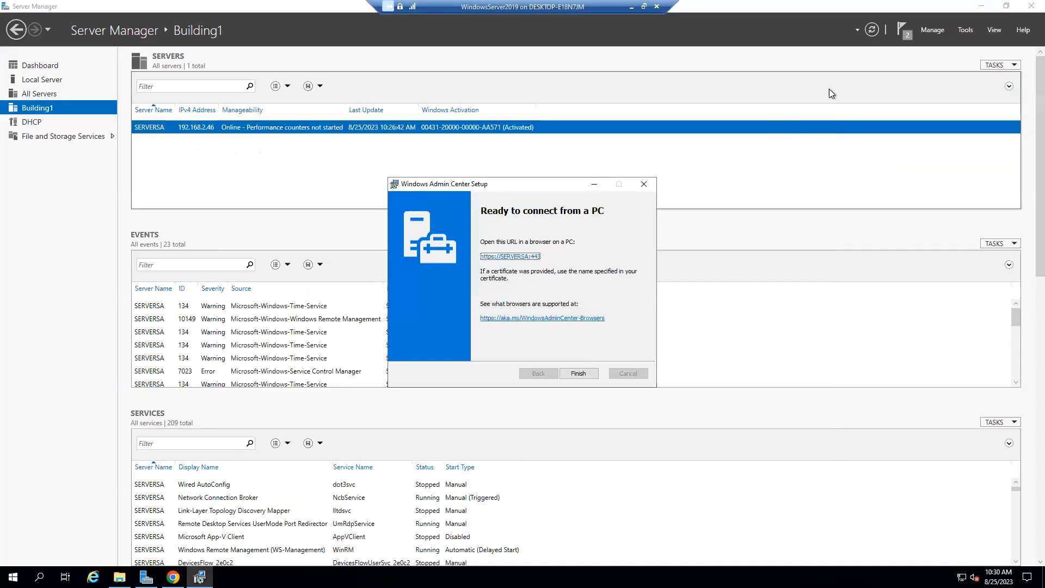
{"action": "left_click", "coordinate": [981, 7]}
{"action": "left_click", "coordinate": [593, 373]}
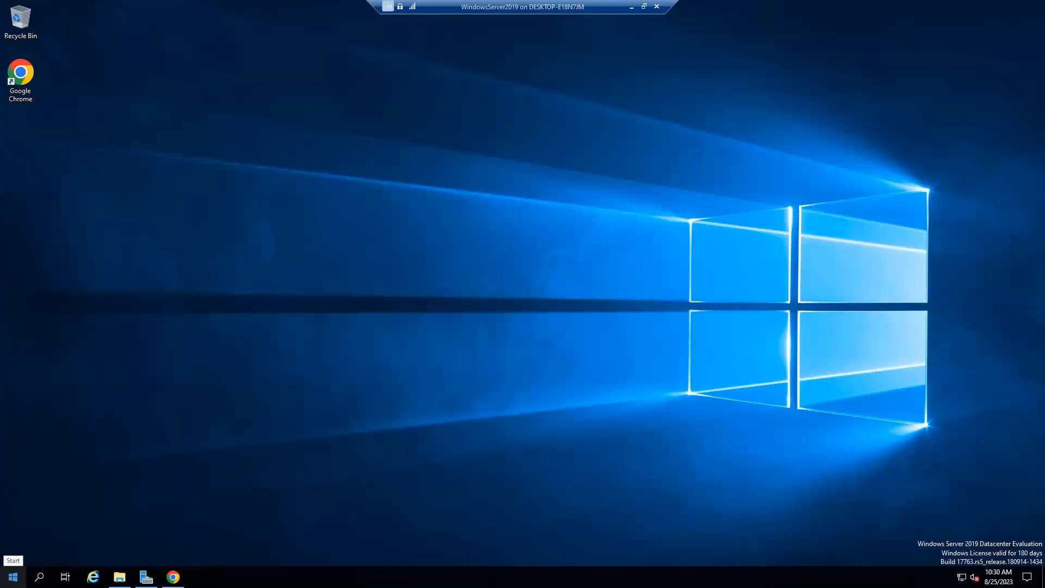
Search Windows for 'control' and launch the Control Panel best match.
{"action": "left_click", "coordinate": [18, 569]}
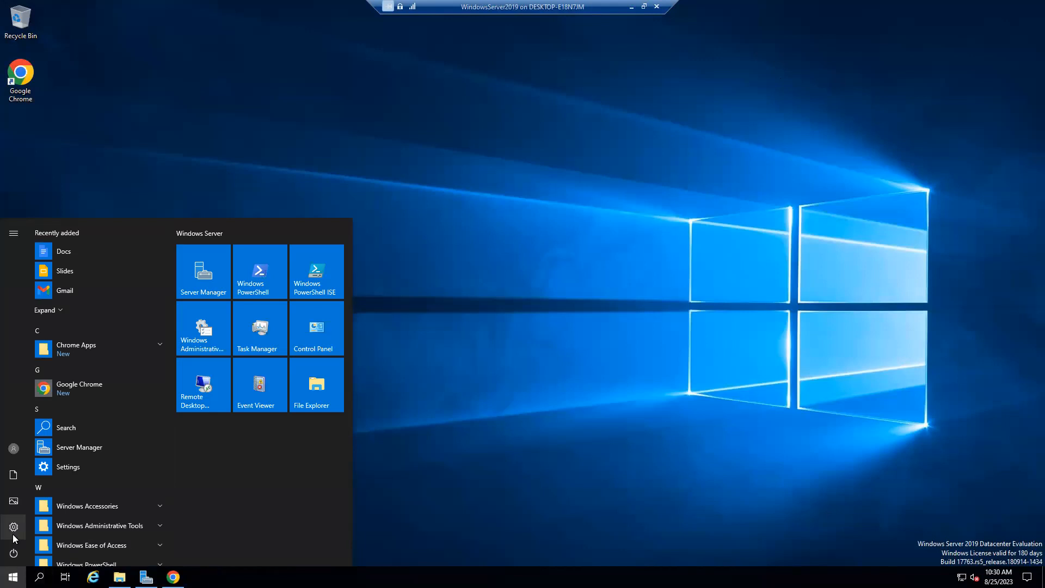
{"action": "right_click", "coordinate": [13, 576]}
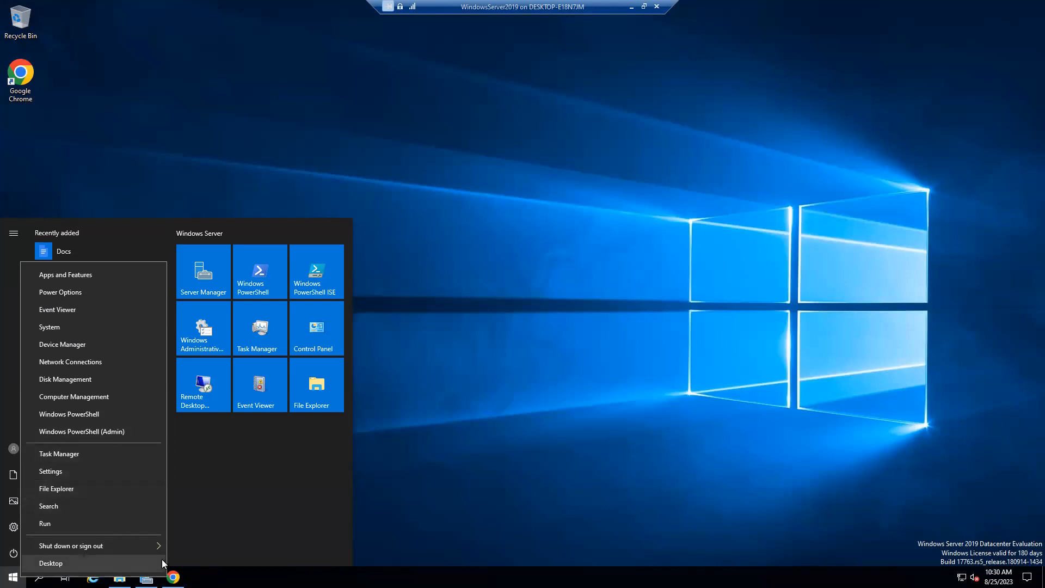
{"action": "left_click", "coordinate": [19, 475]}
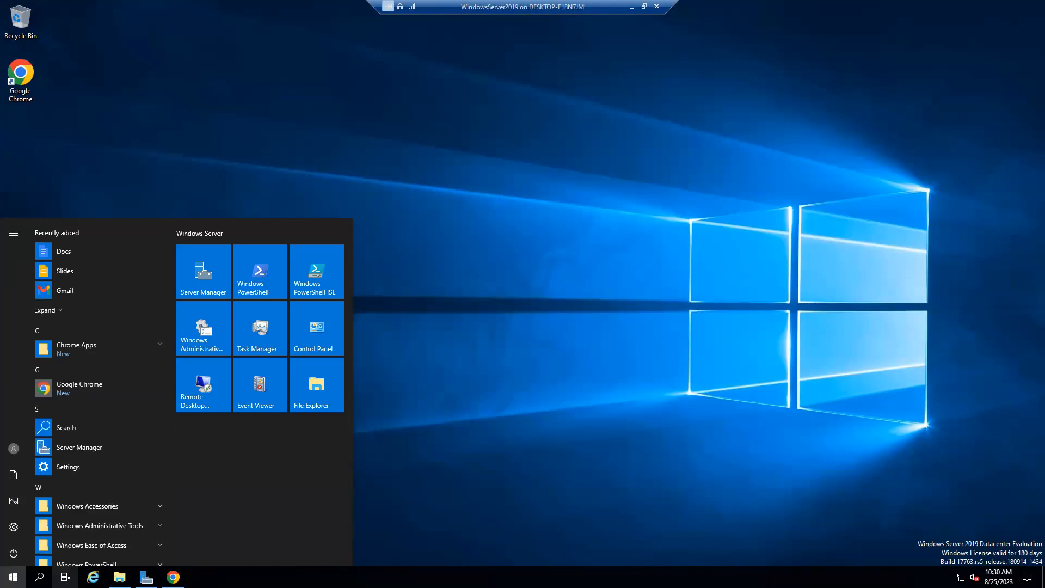
{"action": "left_click", "coordinate": [492, 394]}
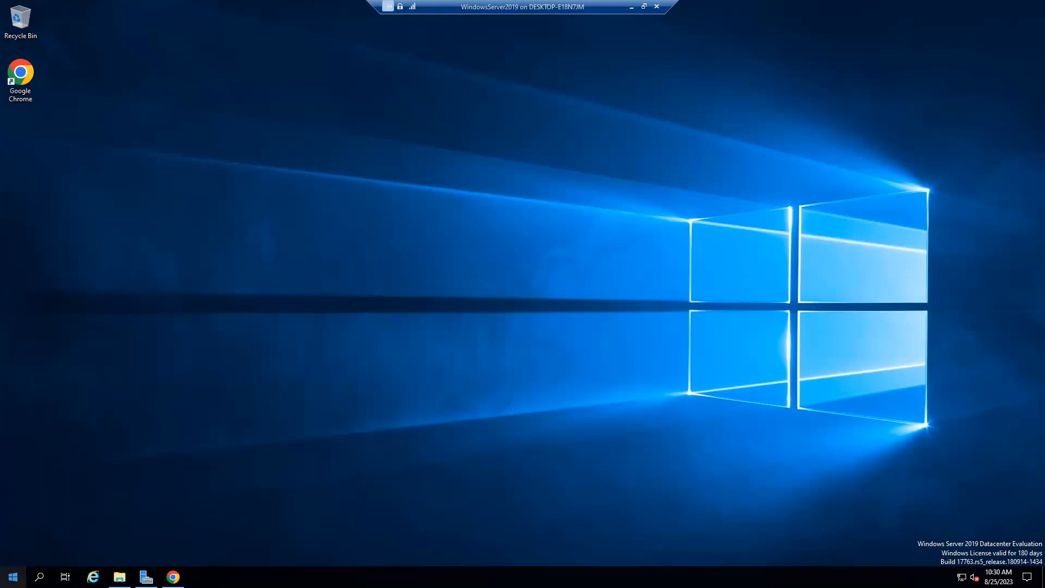
{"action": "key", "text": "super"}
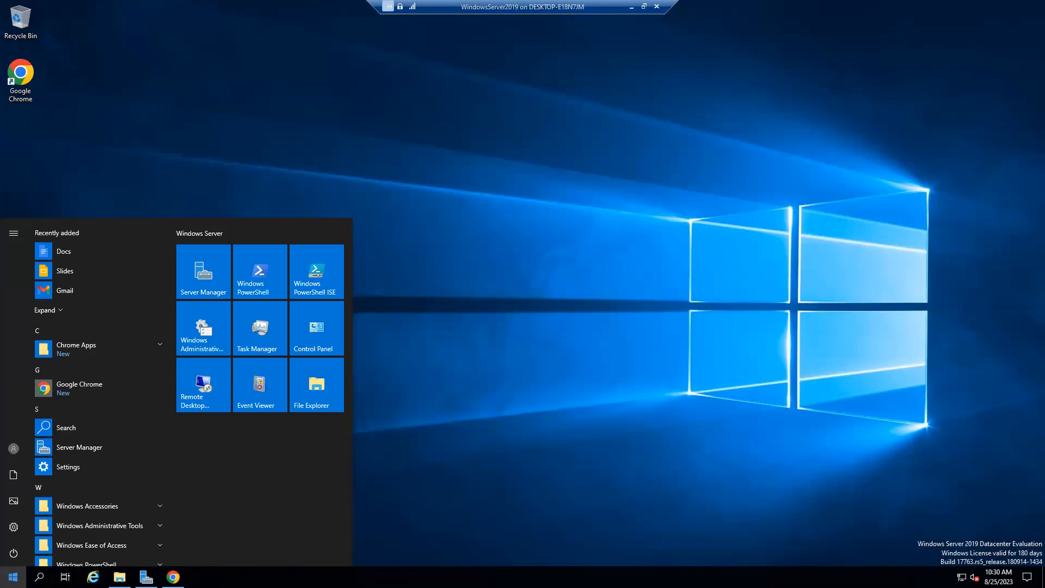
{"action": "left_click", "coordinate": [461, 429]}
{"action": "left_click", "coordinate": [39, 576]}
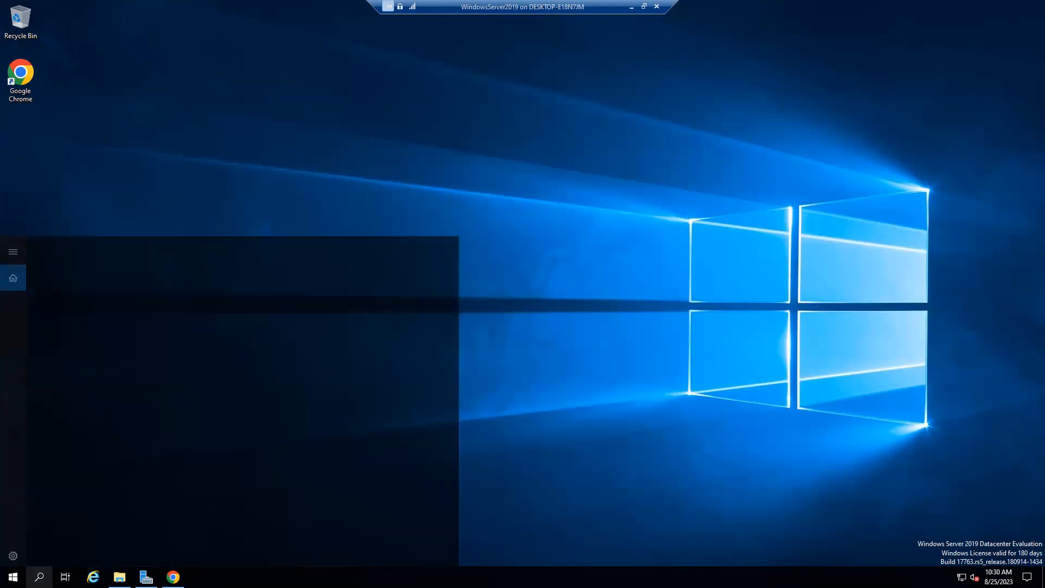
{"action": "type", "text": "control"}
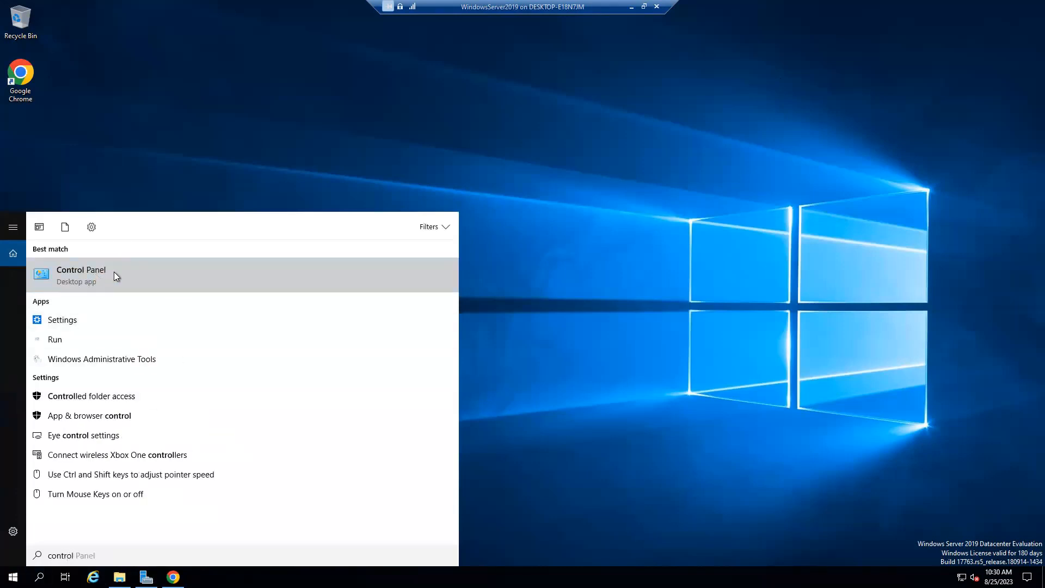
{"action": "left_click", "coordinate": [116, 275]}
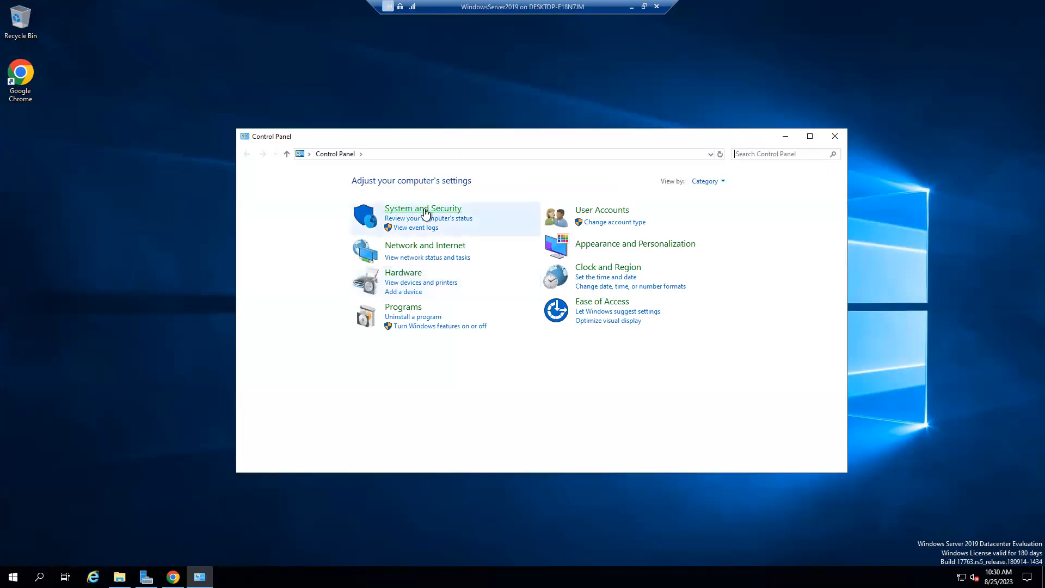
Go to System and Security, maximize the window, open System, then Advanced system settings.
{"action": "left_click", "coordinate": [427, 212]}
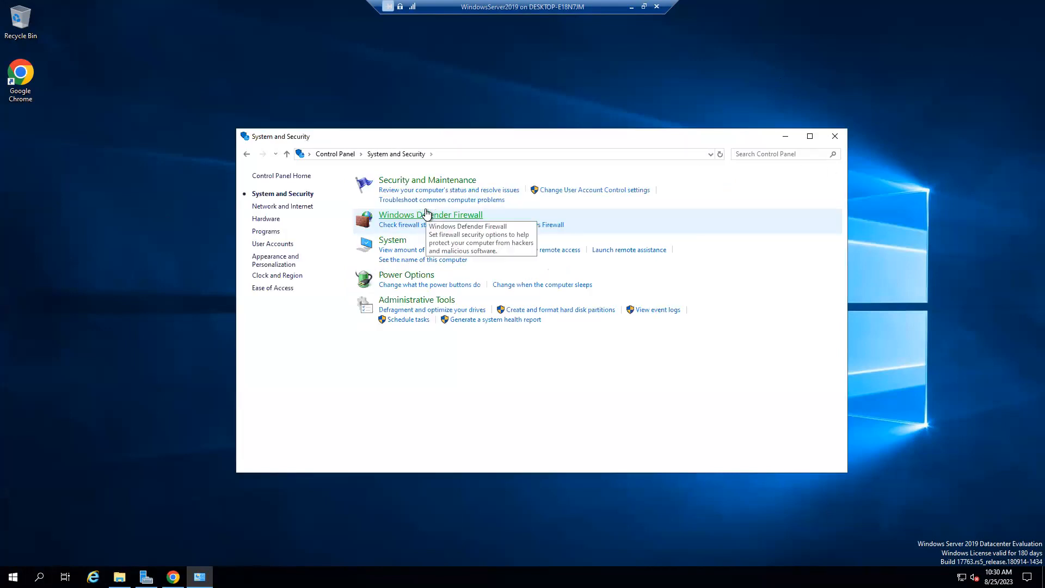
{"action": "left_click", "coordinate": [810, 137]}
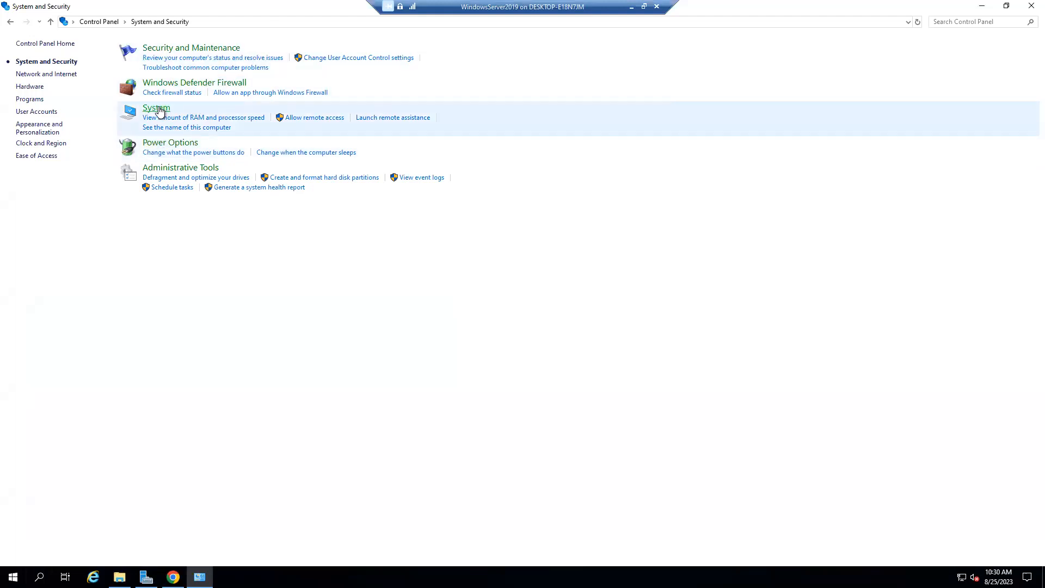
{"action": "left_click", "coordinate": [158, 108]}
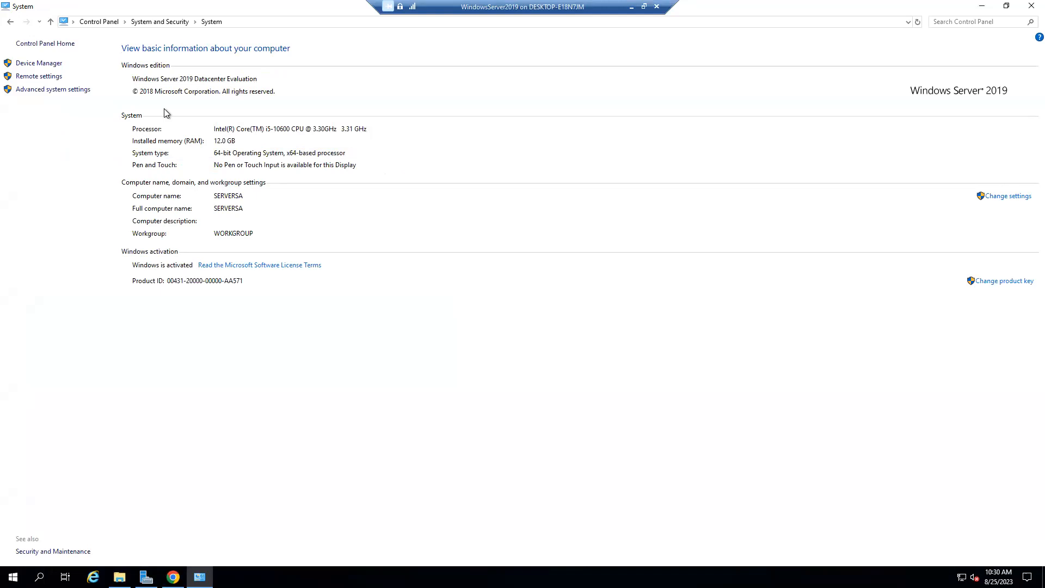
{"action": "left_click", "coordinate": [35, 93]}
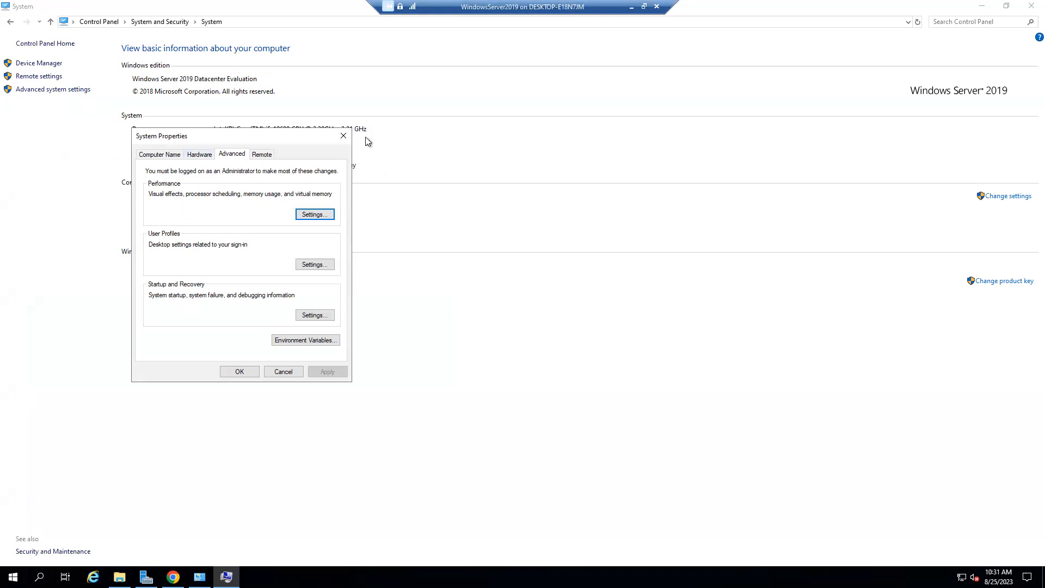
Reopen System Properties, center it on screen, and open the Performance Settings.
{"action": "left_click", "coordinate": [346, 136]}
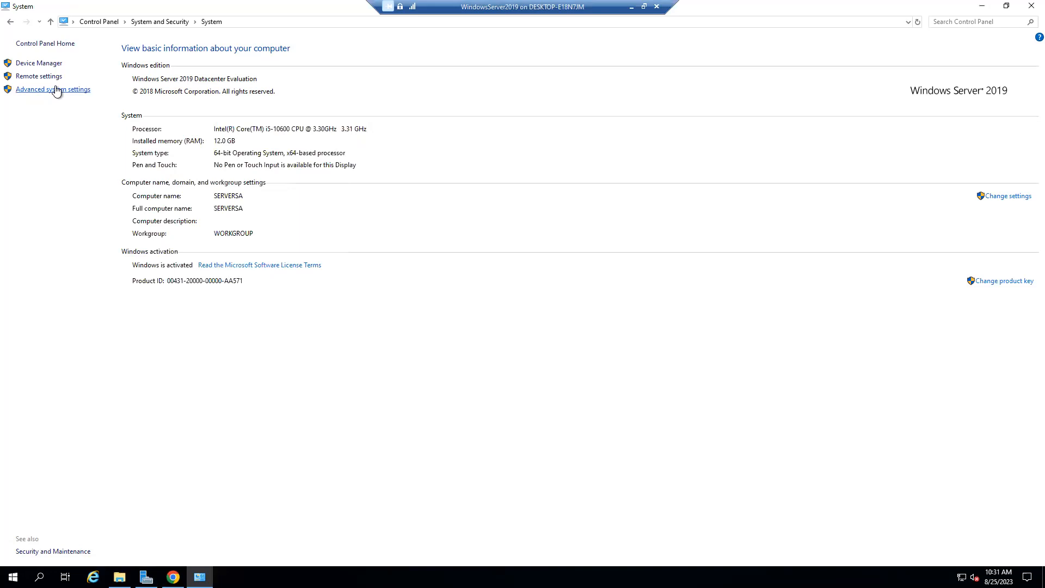
{"action": "left_click", "coordinate": [54, 90]}
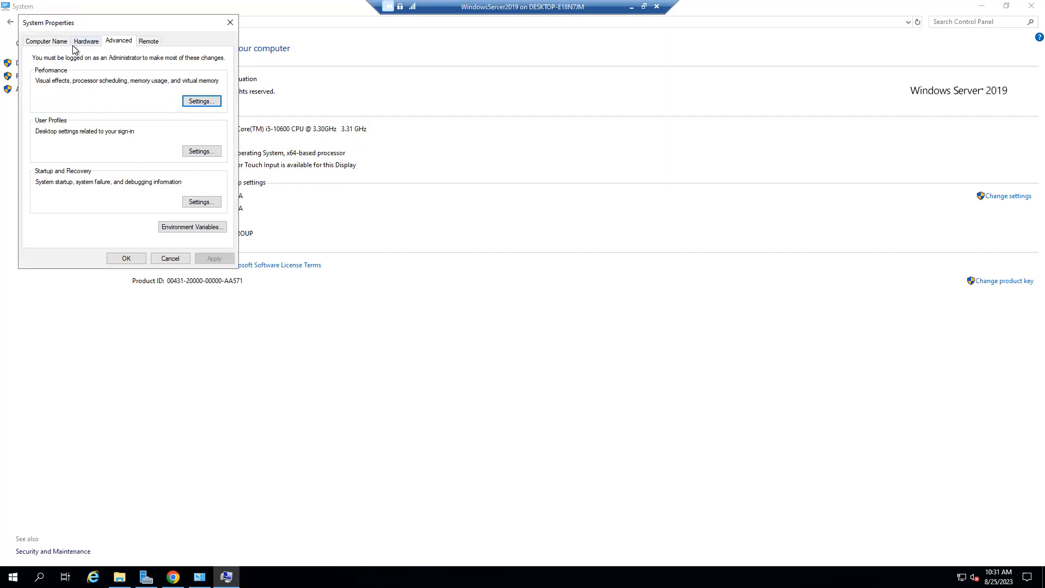
{"action": "left_click_drag", "start_coordinate": [168, 31], "coordinate": [488, 197]}
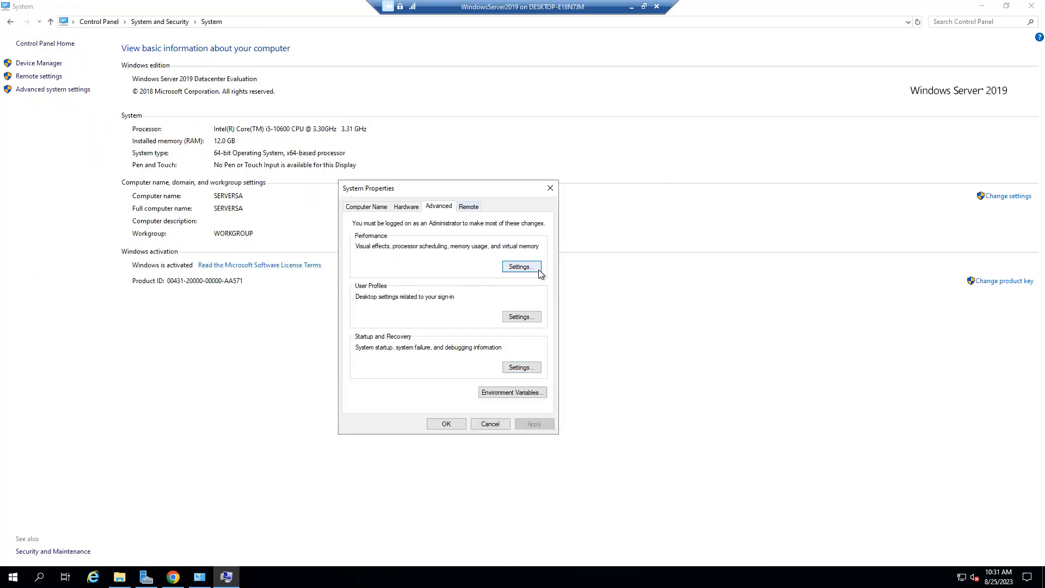
{"action": "left_click", "coordinate": [521, 267]}
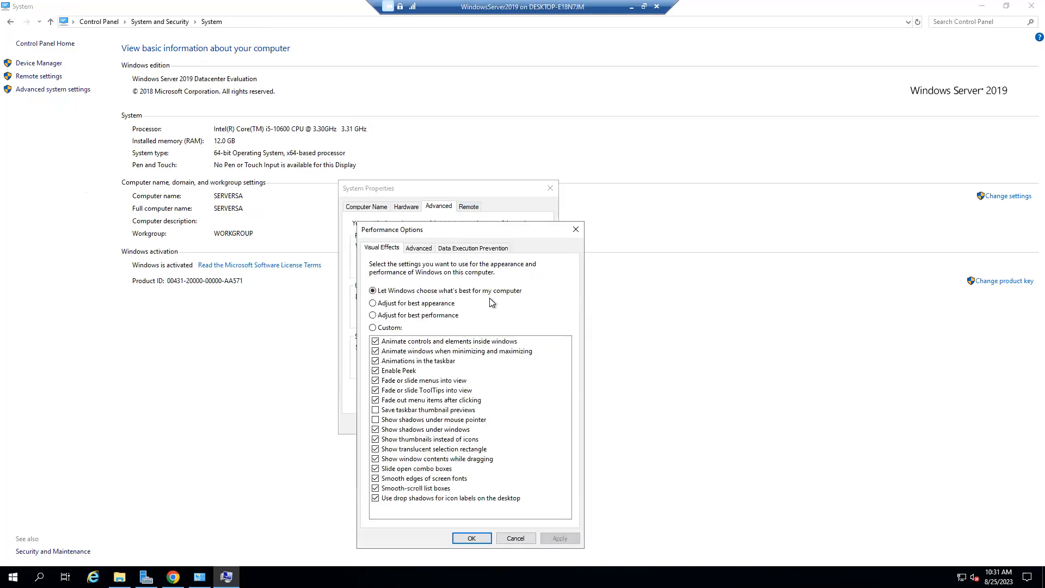
Review processor scheduling and virtual memory paging file settings, cancelling without changes.
{"action": "left_click", "coordinate": [419, 248]}
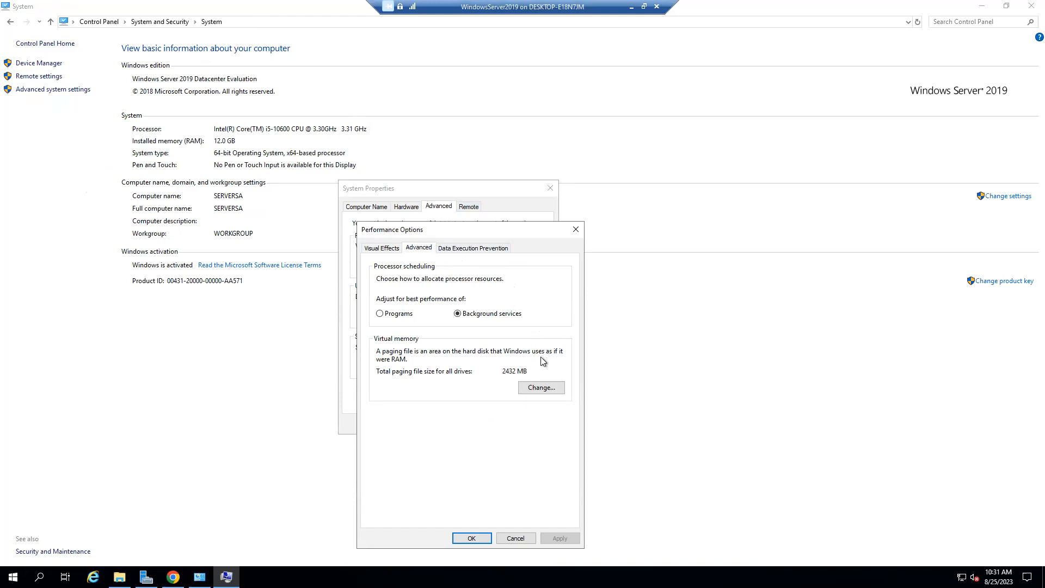
{"action": "left_click", "coordinate": [537, 391]}
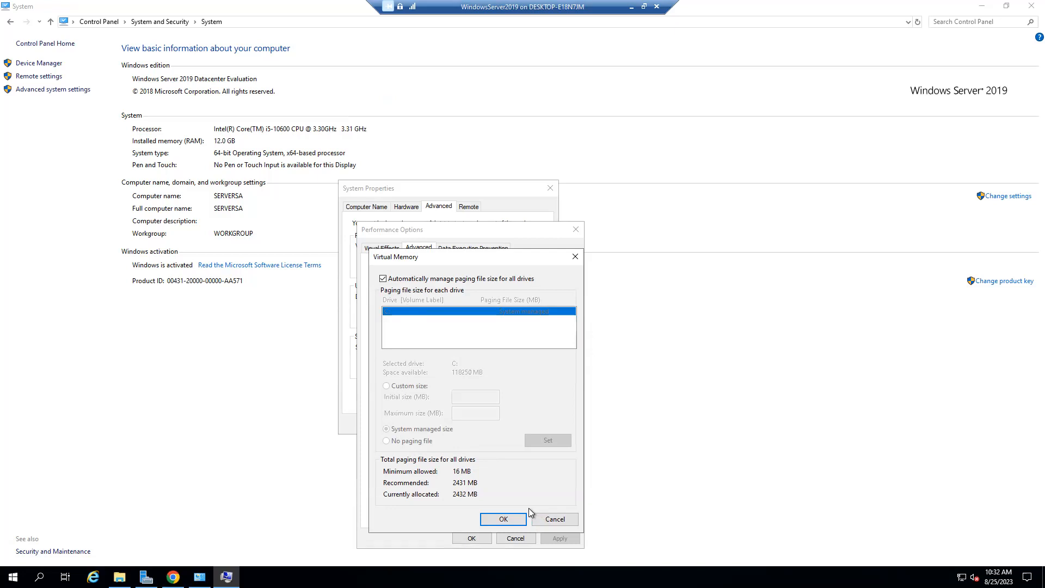
{"action": "left_click", "coordinate": [547, 520]}
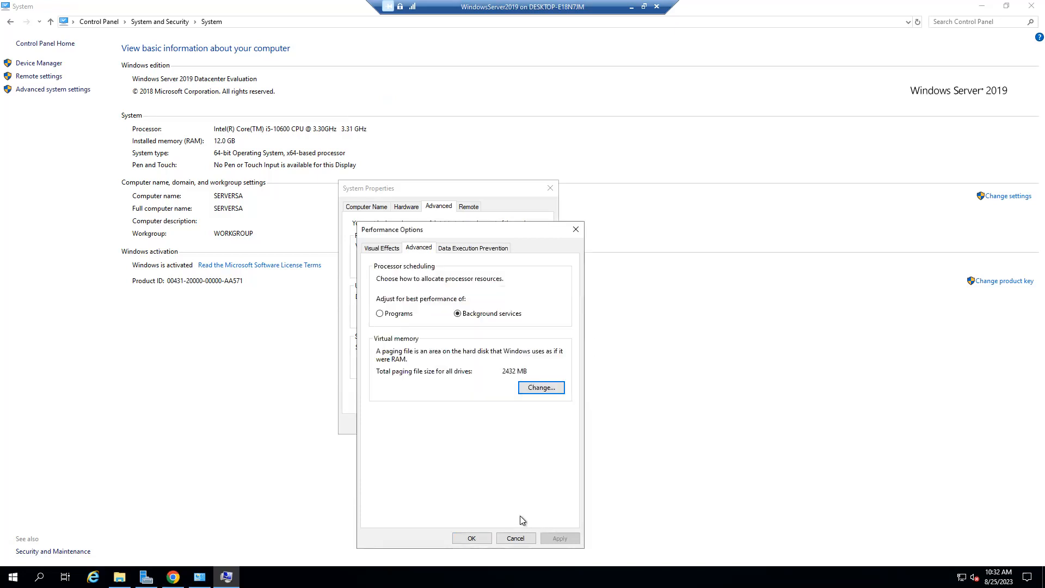
{"action": "left_click", "coordinate": [510, 539]}
Reopen Performance Options to view the Data Execution Prevention tab, then cancel.
{"action": "left_click", "coordinate": [532, 266]}
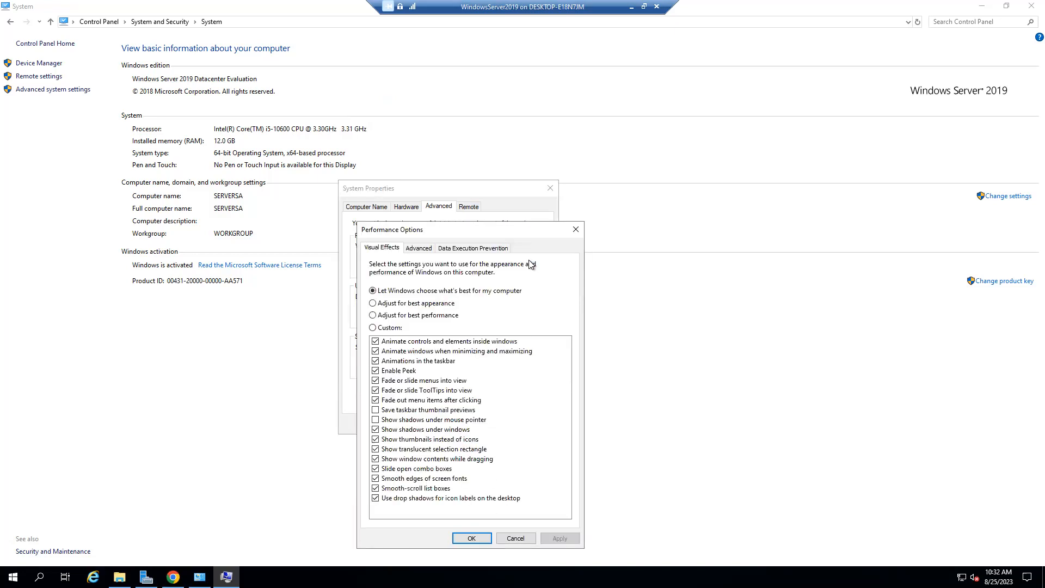
{"action": "left_click", "coordinate": [472, 248]}
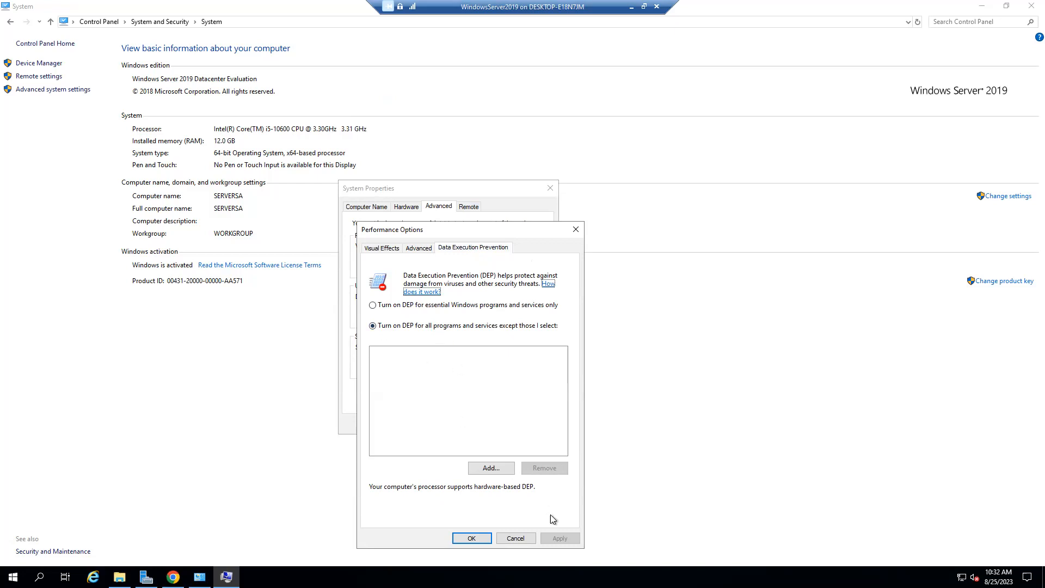
{"action": "left_click", "coordinate": [515, 539]}
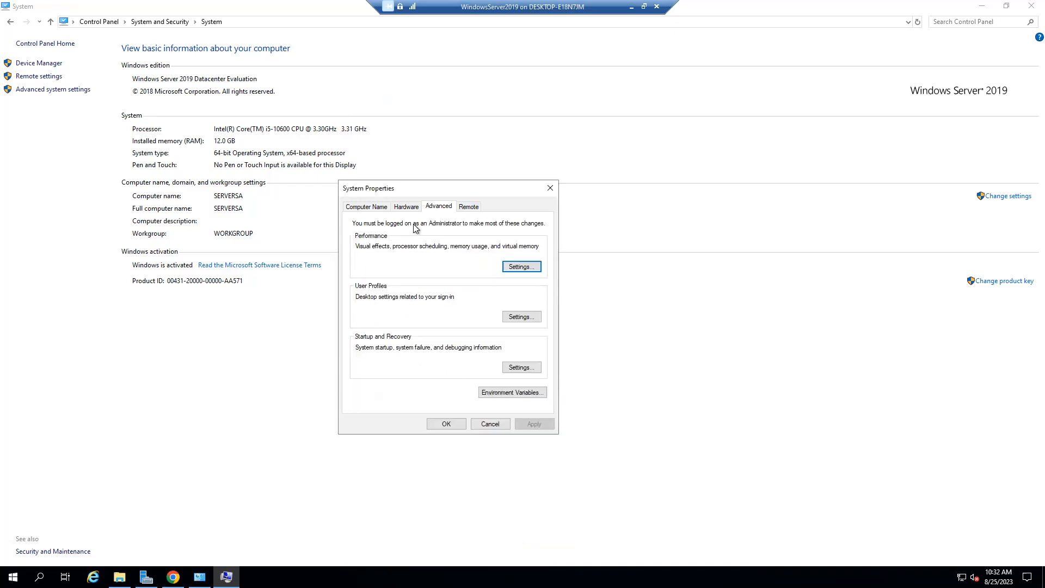
{"action": "left_click", "coordinate": [514, 368]}
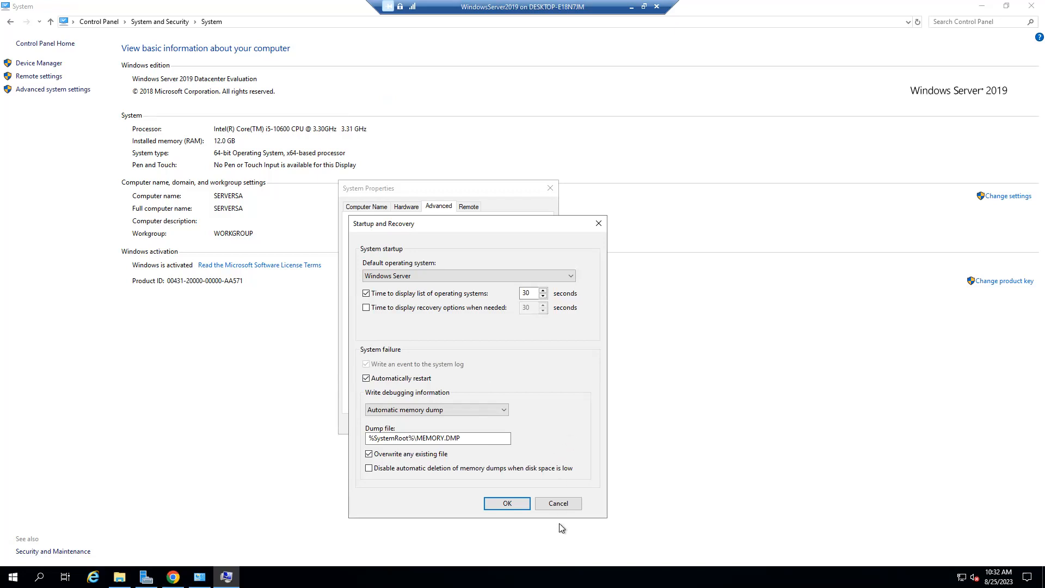
{"action": "left_click", "coordinate": [560, 505]}
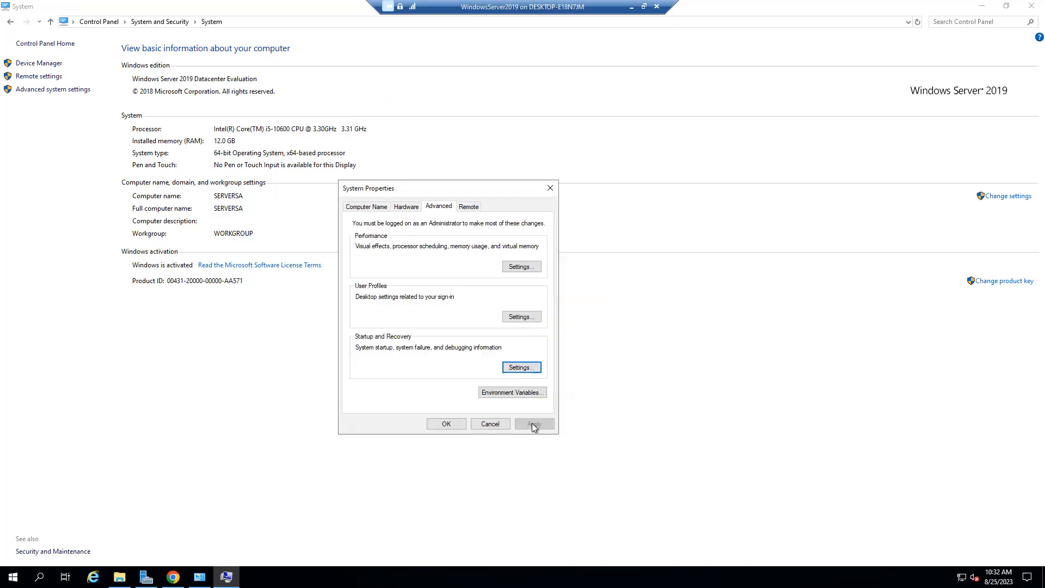
{"action": "left_click", "coordinate": [530, 393]}
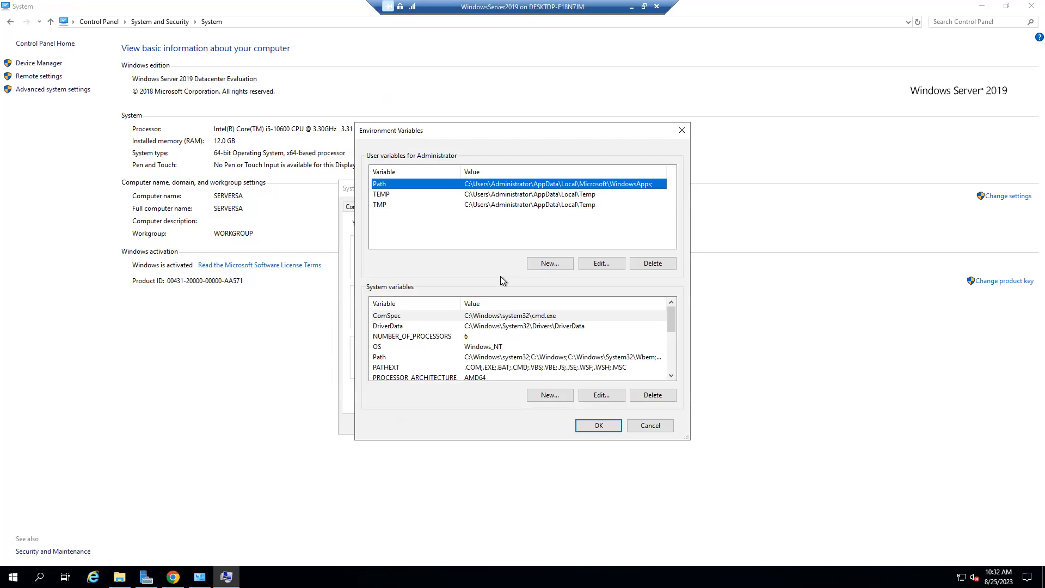
{"action": "left_click", "coordinate": [654, 427]}
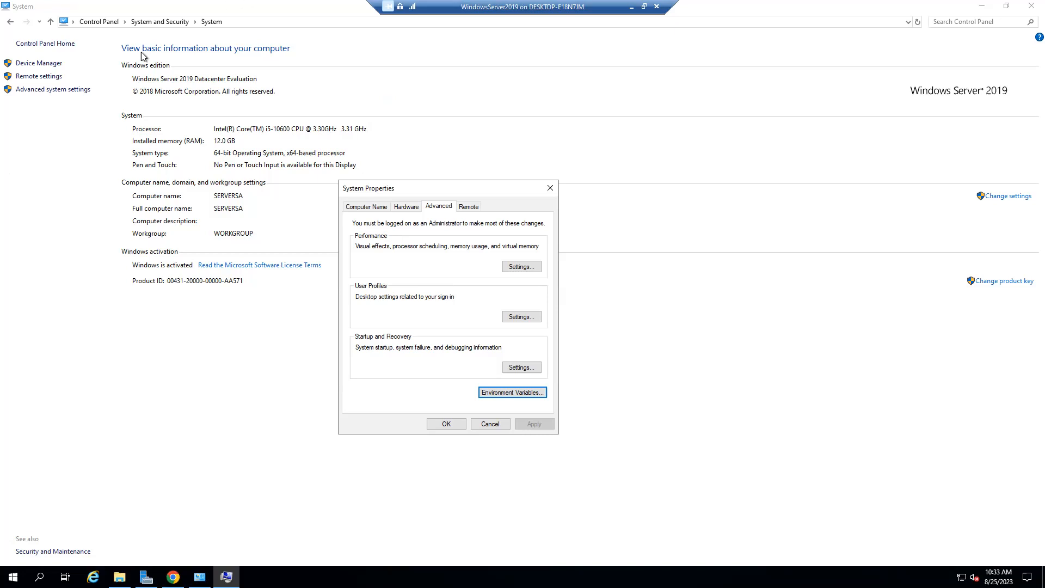
Cancel System Properties, close the System window, and slide the remote session bar right.
{"action": "left_click", "coordinate": [501, 429]}
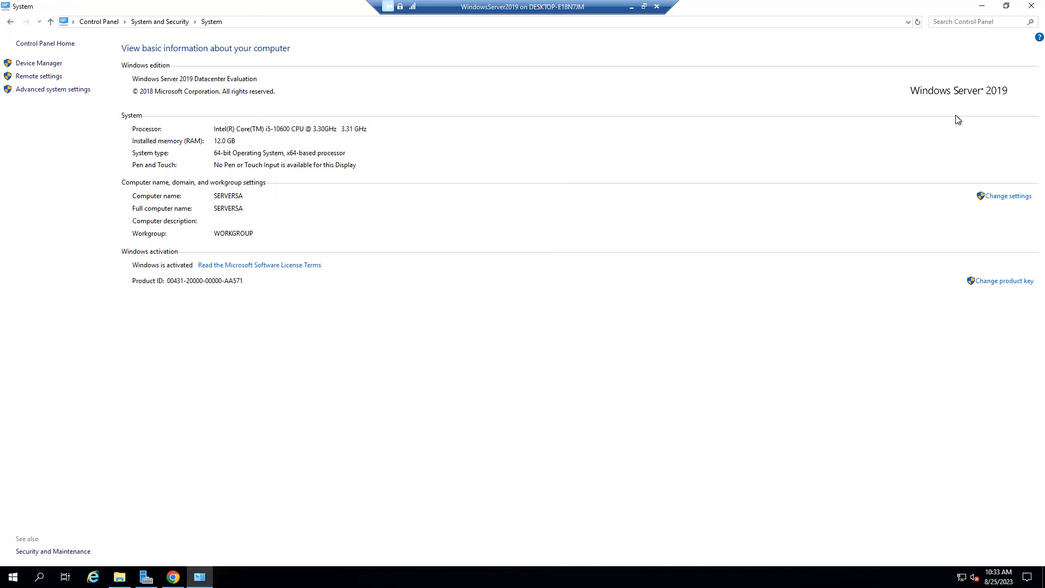
{"action": "left_click", "coordinate": [1025, 8]}
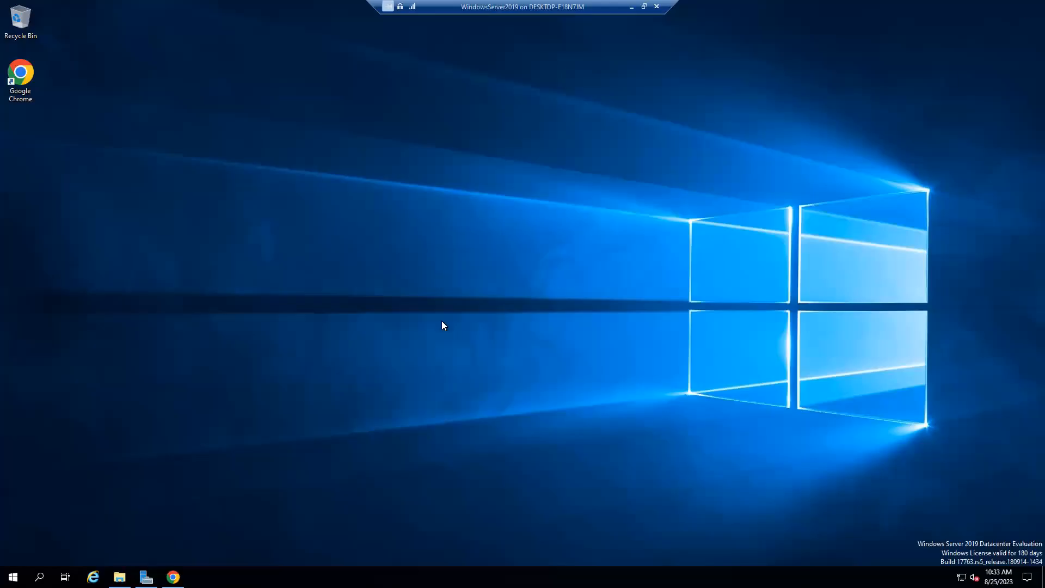
{"action": "left_click_drag", "start_coordinate": [519, 7], "coordinate": [675, 6]}
{"action": "left_click_drag", "start_coordinate": [792, 8], "coordinate": [837, 8]}
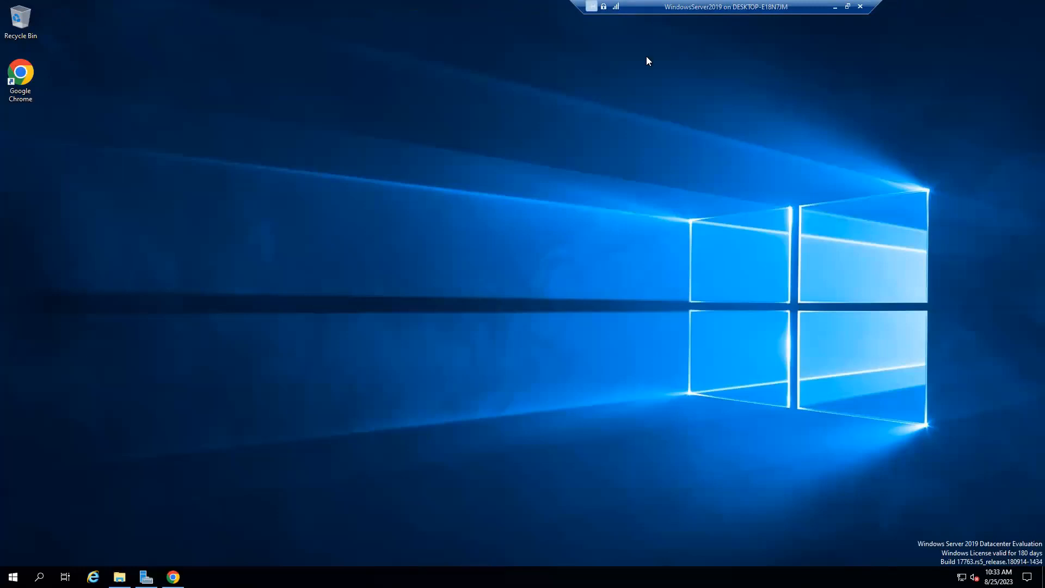